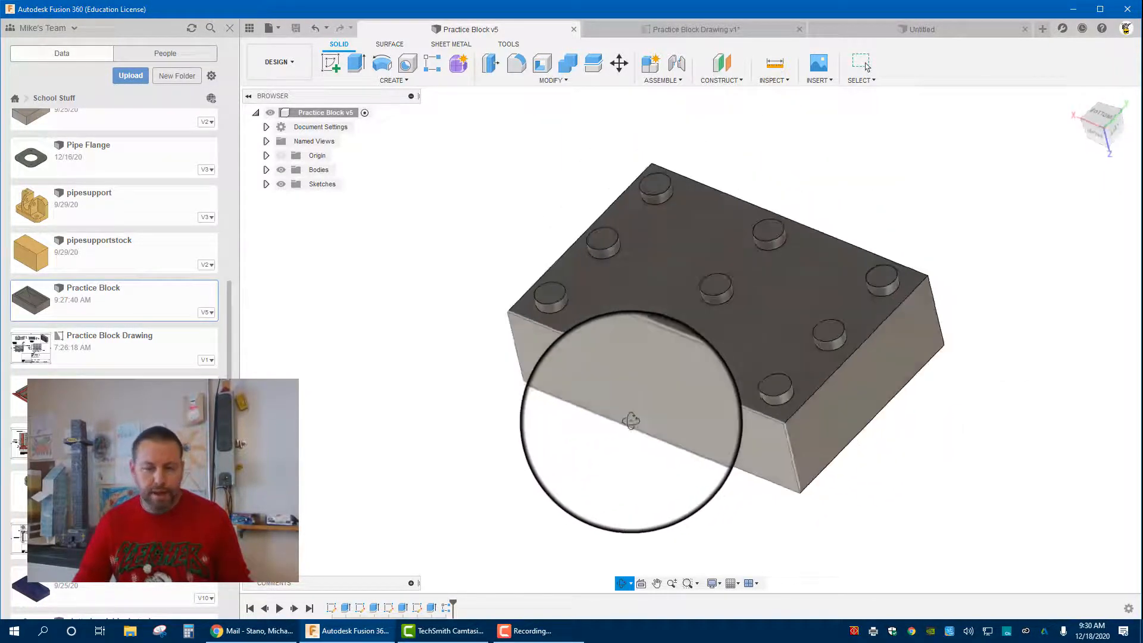
Switch to the Manufacture workspace and inspect the stock of Setup2 around the block.
key(Escape)
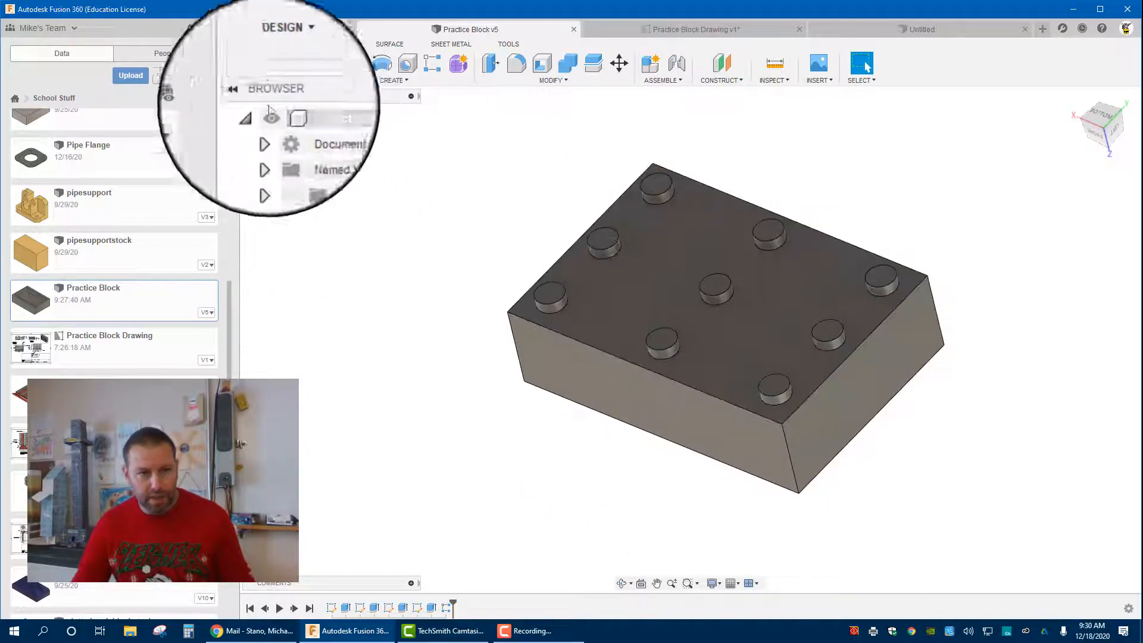
click(276, 62)
click(303, 194)
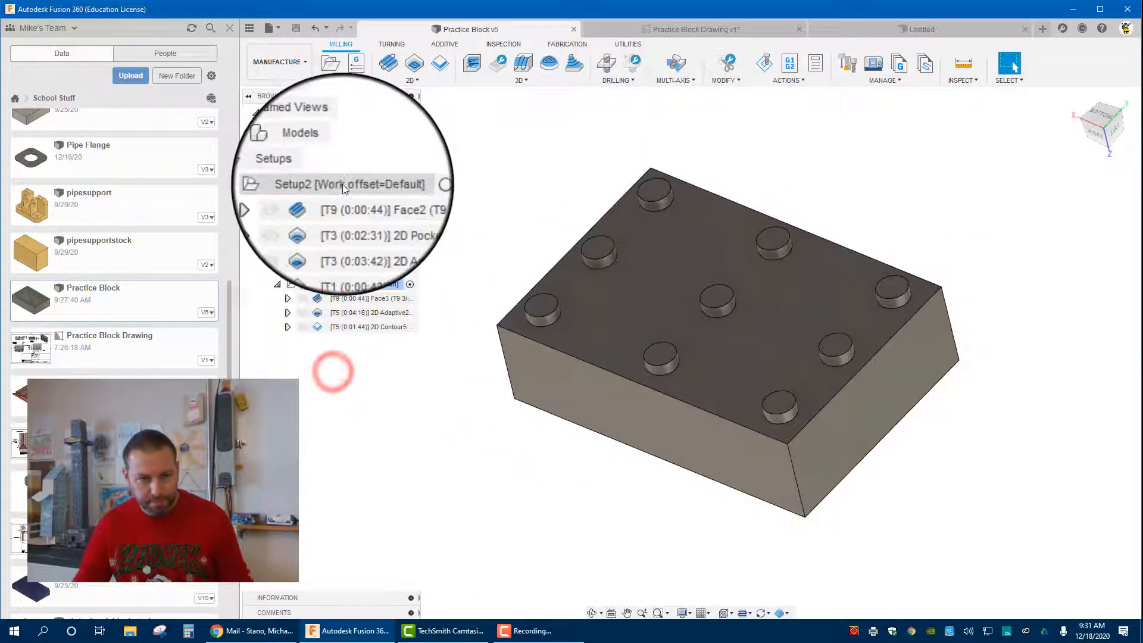
click(341, 184)
shift+middle_drag(529, 397, 554, 359)
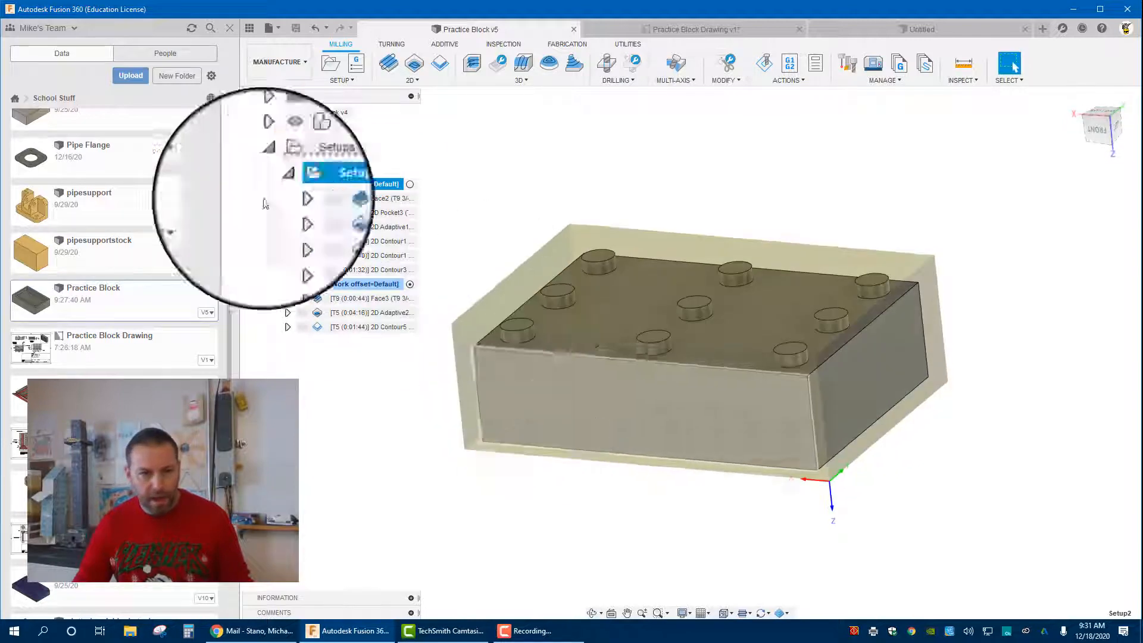
Show the toolpaths of every operation in Setup2 and Setup3 and examine them around the block and its pockets.
click(344, 198)
click(331, 213)
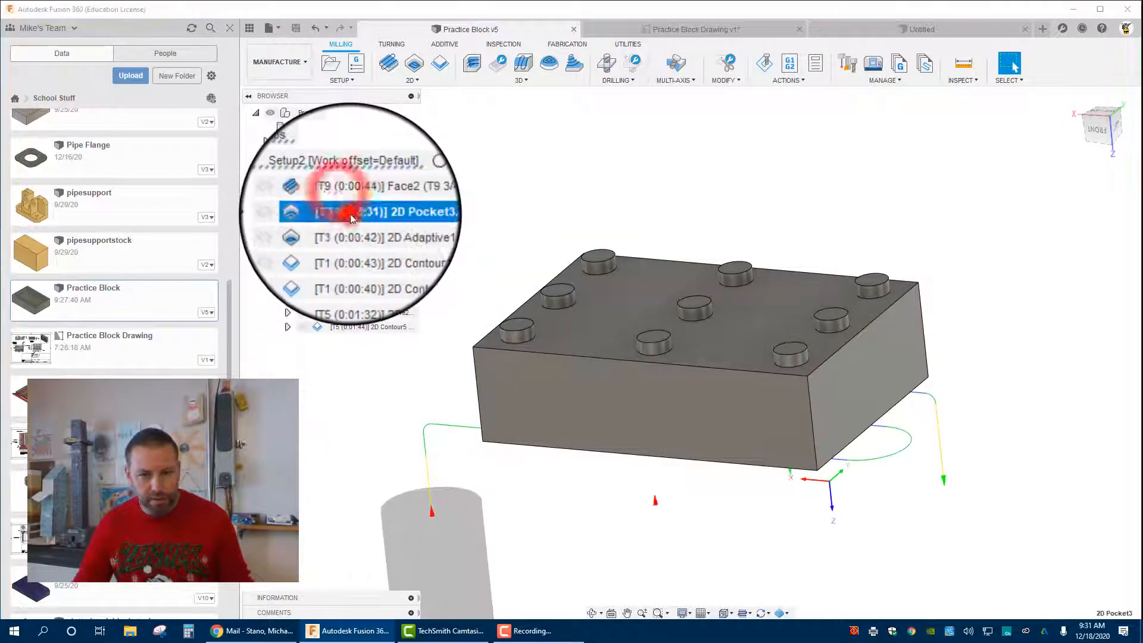
click(305, 227)
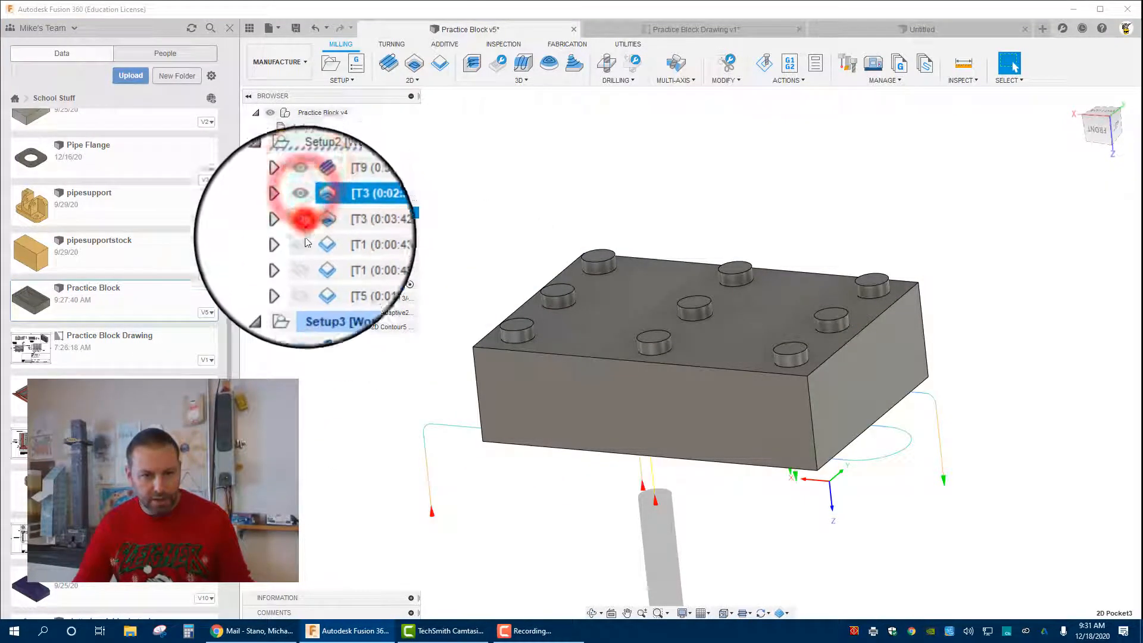
click(305, 243)
click(304, 256)
click(302, 270)
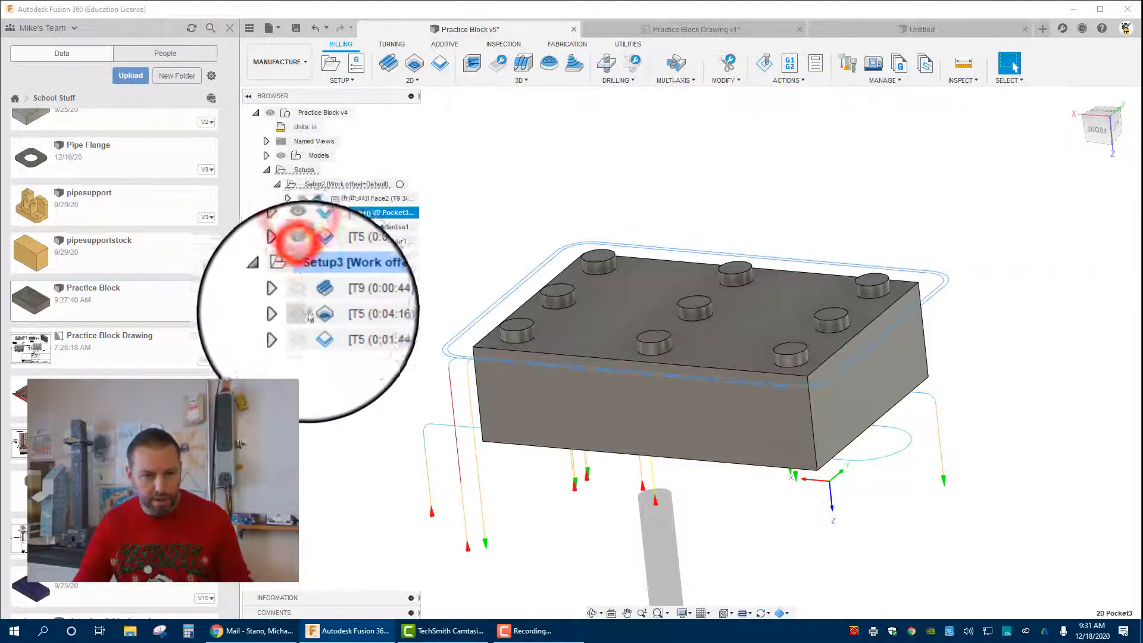
click(302, 298)
click(303, 313)
click(302, 327)
shift+middle_drag(462, 434, 417, 282)
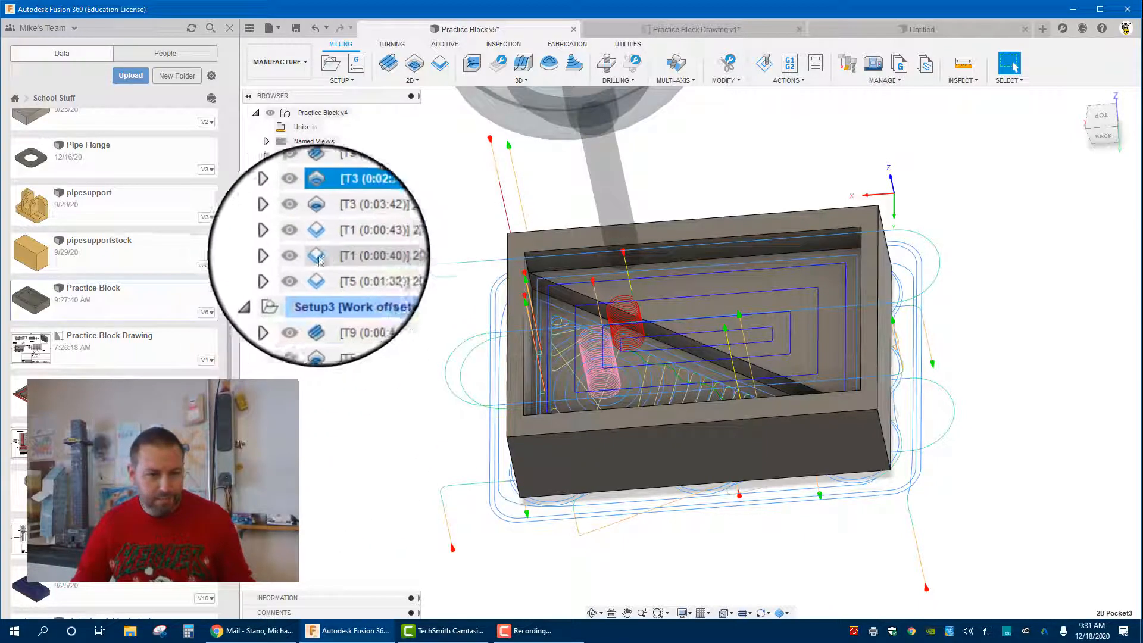
Hide the toolpaths of all Setup2 and Setup3 operations and examine the bare block.
click(303, 199)
click(303, 213)
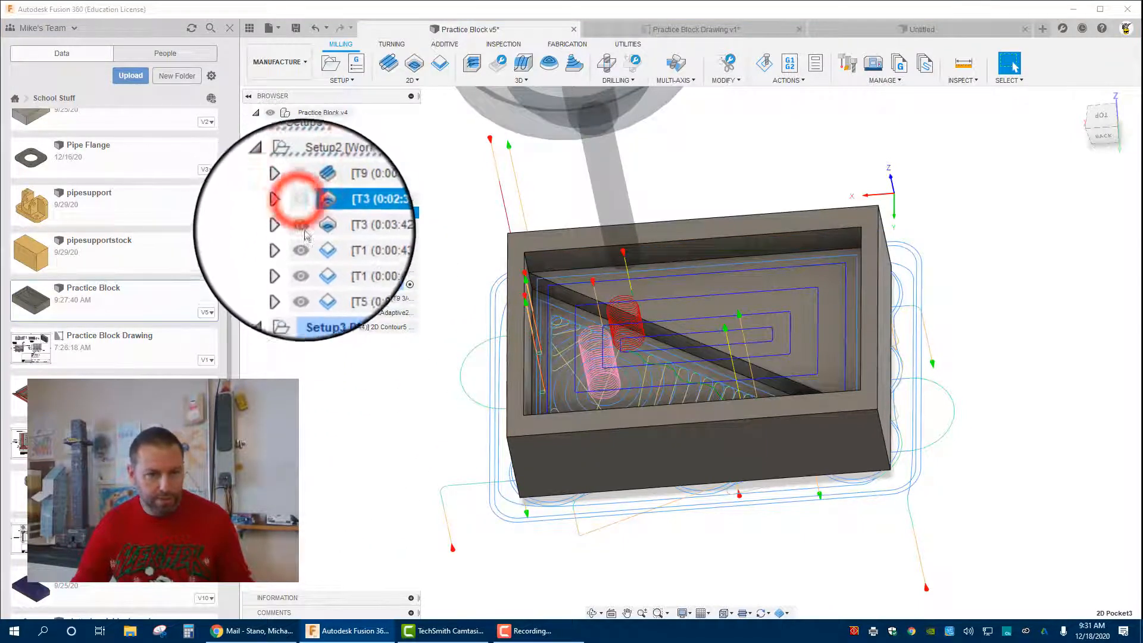
click(304, 227)
click(303, 242)
click(303, 270)
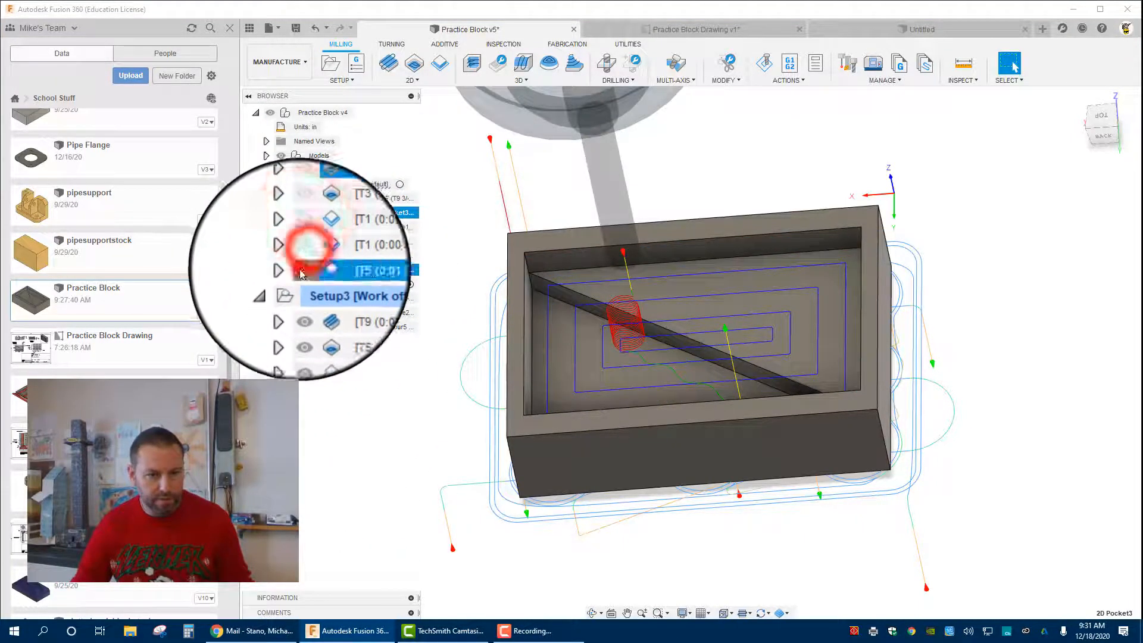
click(302, 299)
click(302, 314)
click(301, 328)
shift+middle_drag(485, 414, 501, 459)
shift+middle_drag(388, 405, 642, 401)
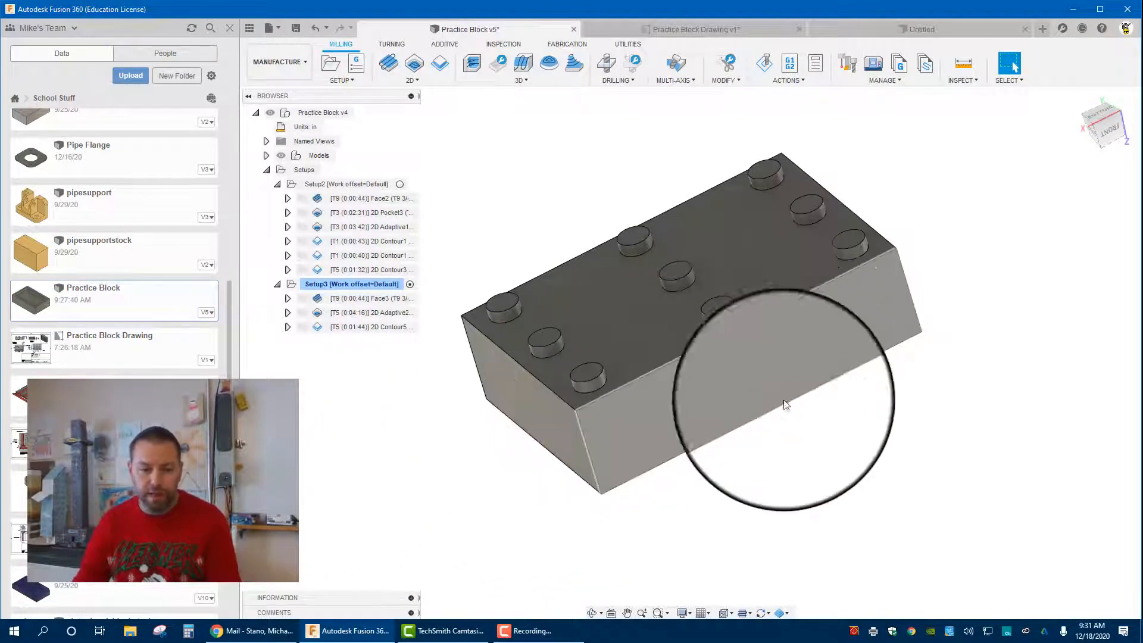
Check the dimensions in the Practice Block drawing and start a sketch on the horizontal origin plane of the untitled design.
click(693, 30)
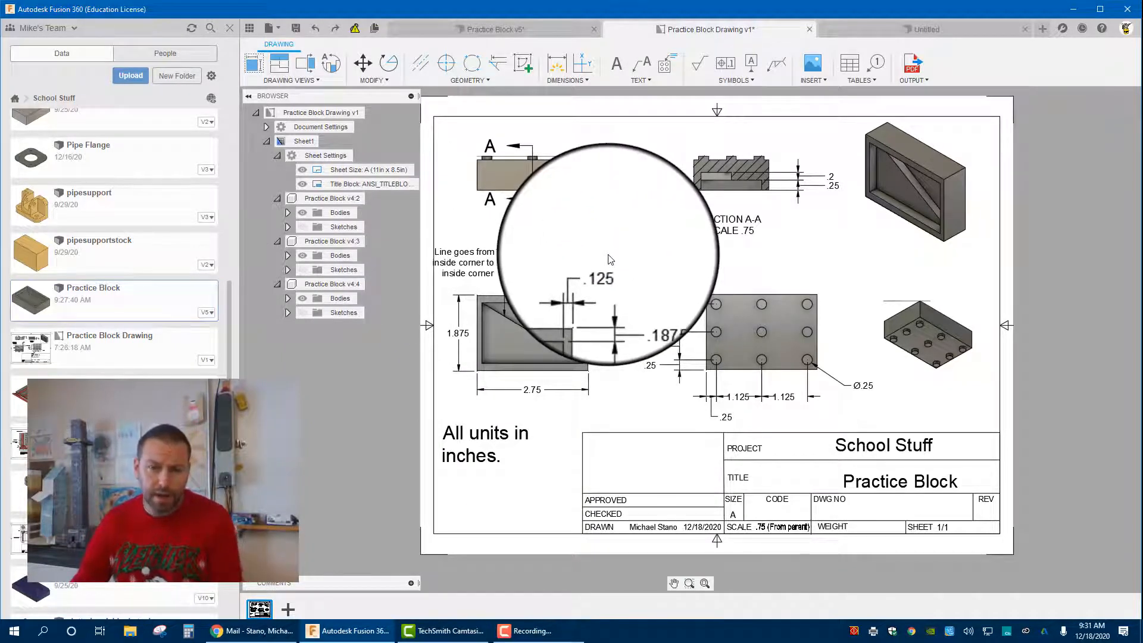
click(902, 28)
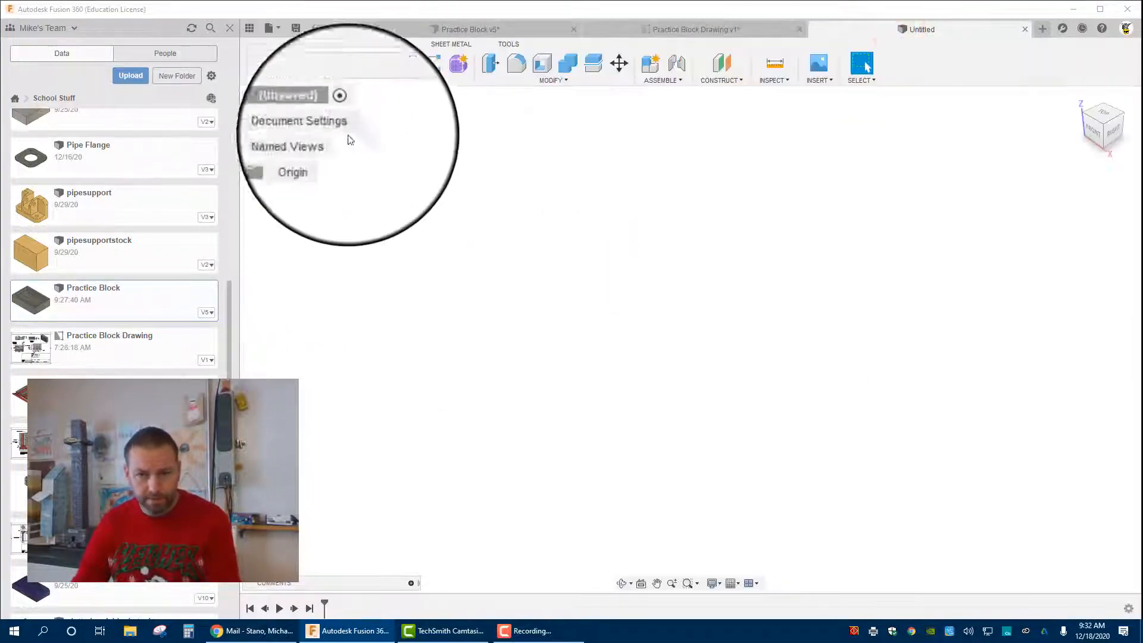
click(332, 64)
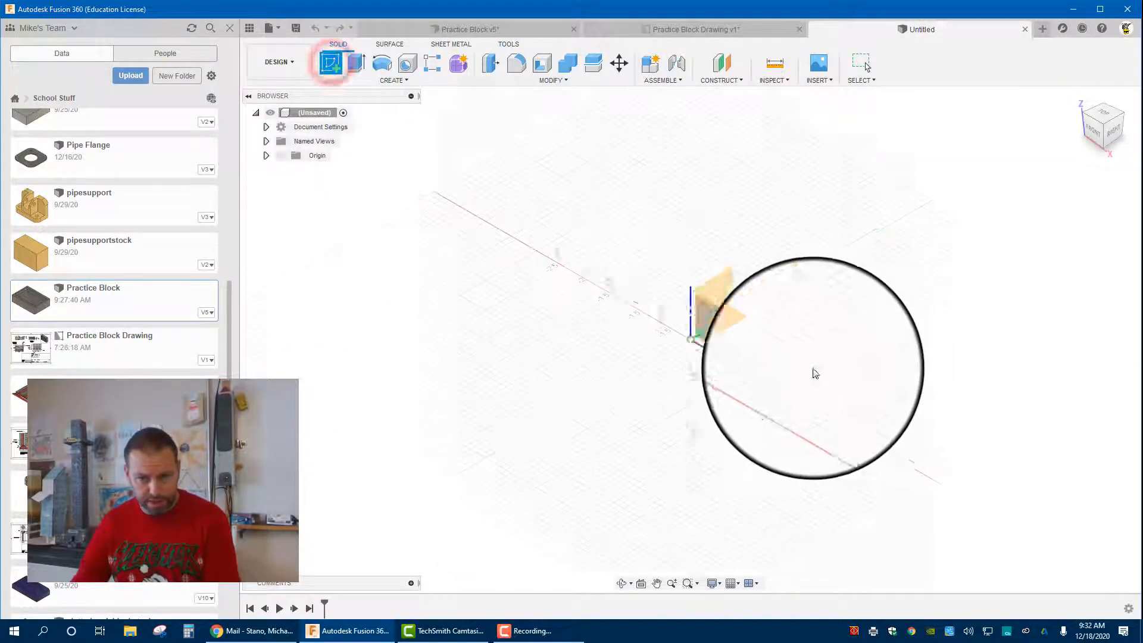
click(742, 331)
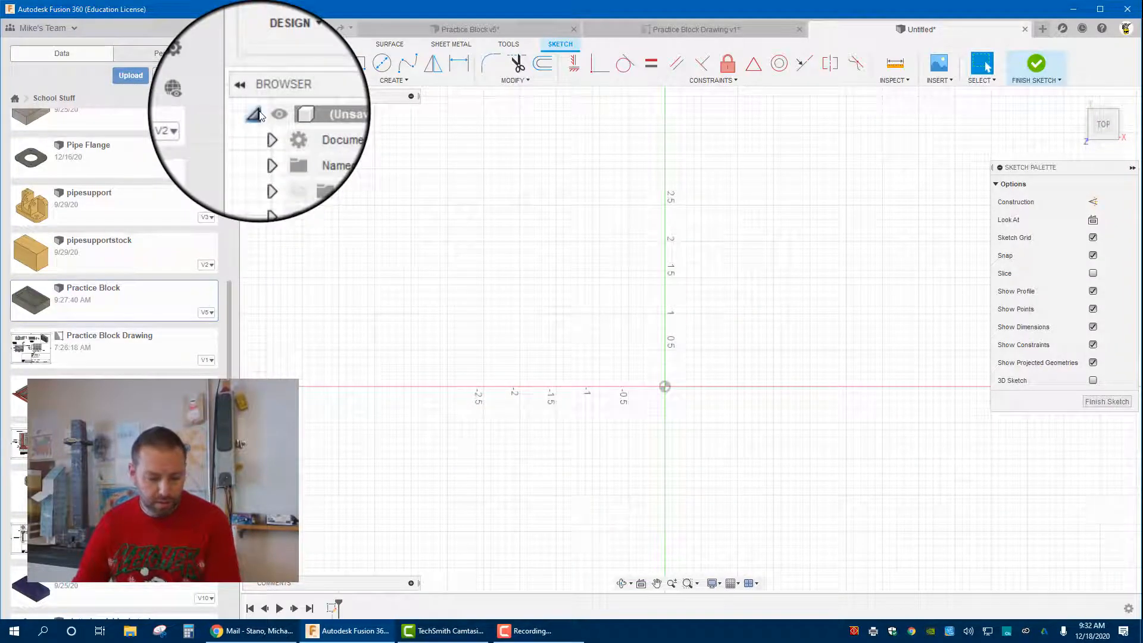
Draw a center rectangle from the origin, 2.75 in wide and 1.875 in tall.
click(378, 79)
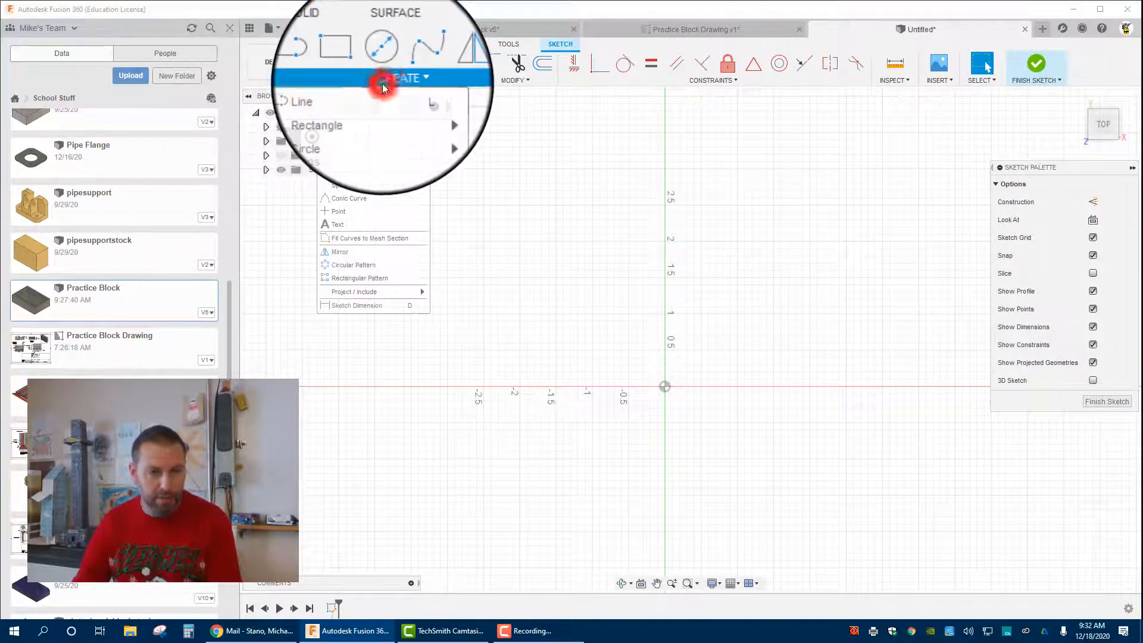
mouse_move(374, 107)
click(479, 133)
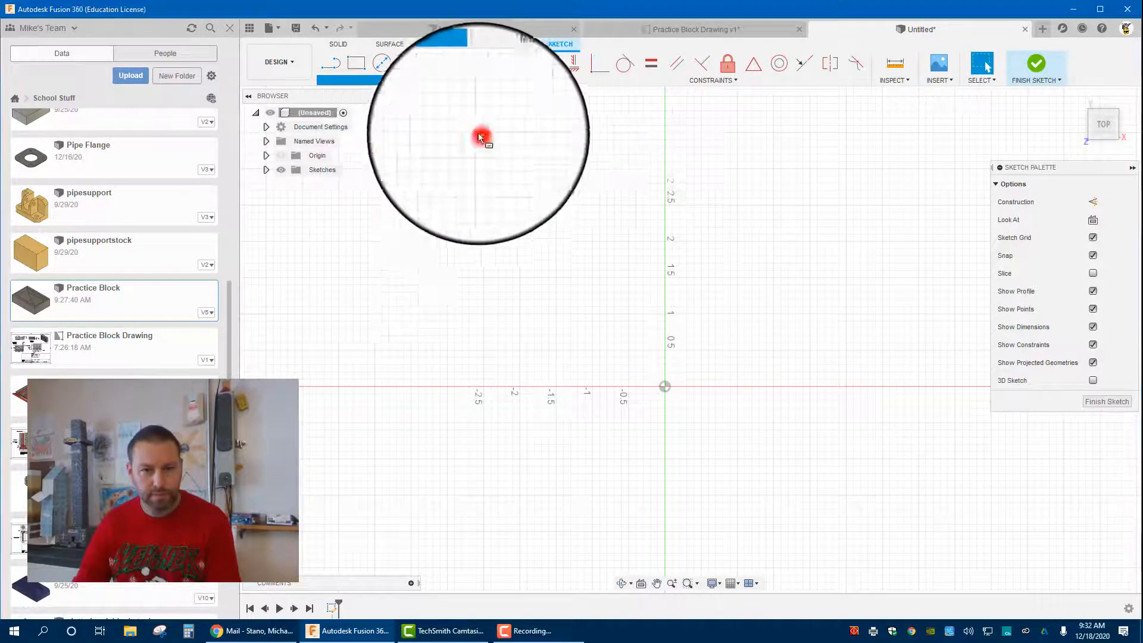
click(665, 387)
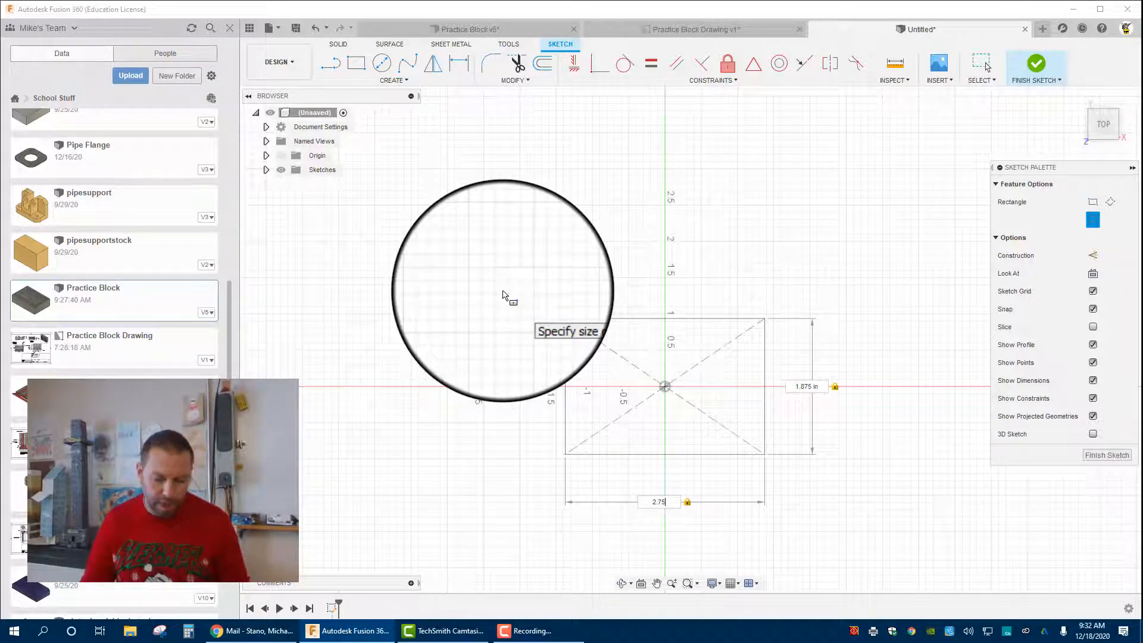
key(Return)
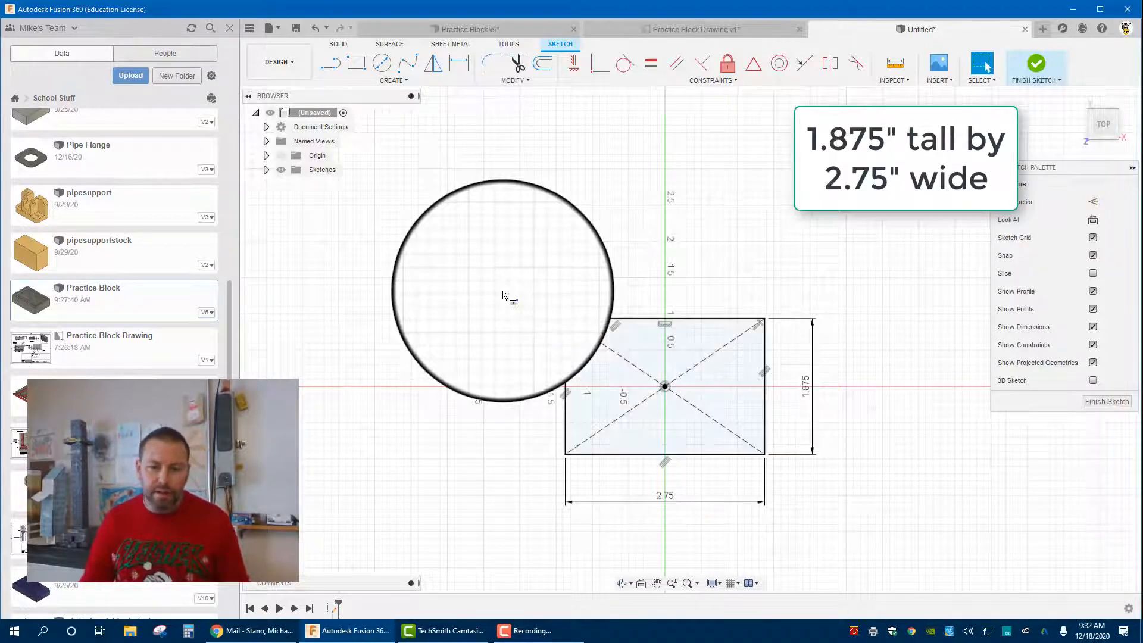
Finish the sketch and extrude the rectangle 0.75 in as a new body.
scroll(608, 418, up, 1)
middle_drag(689, 451, 677, 370)
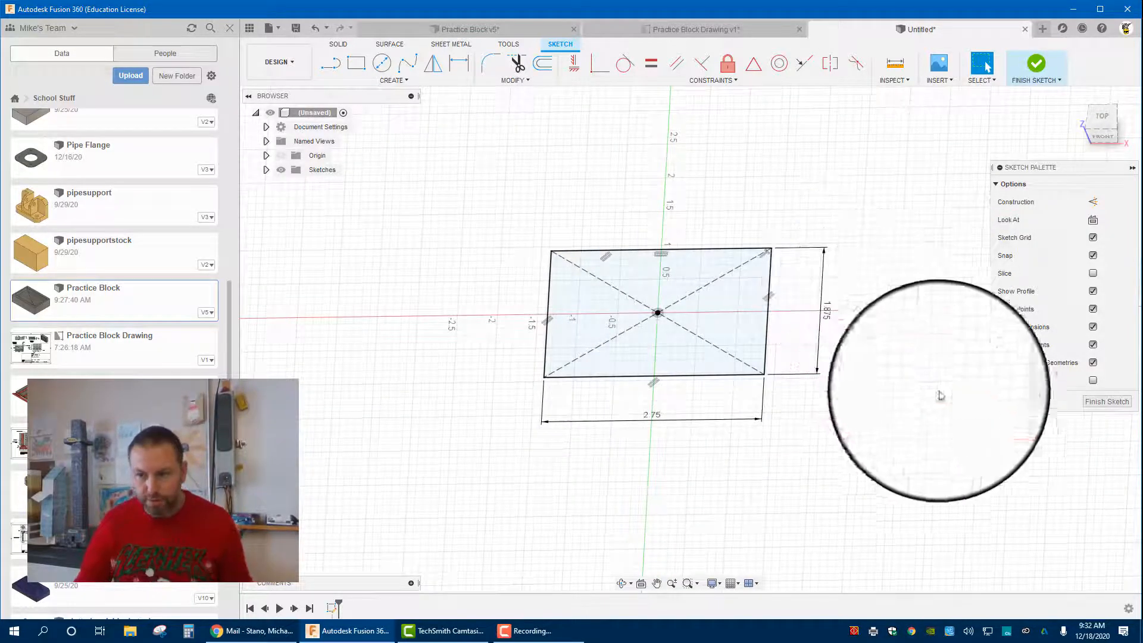
click(1107, 401)
click(355, 63)
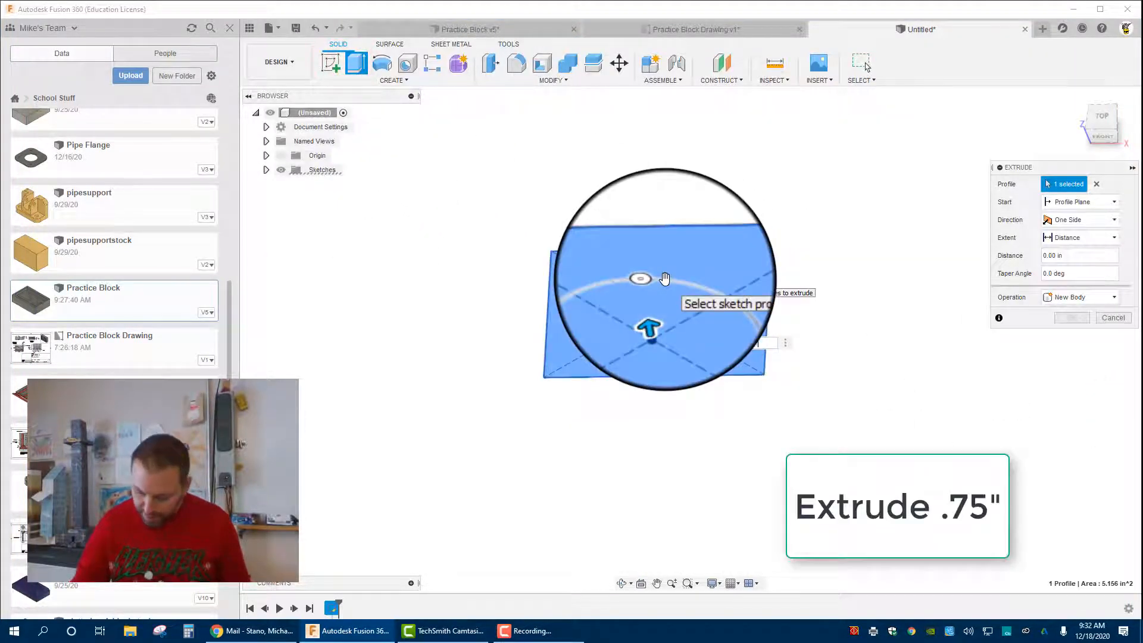
key(Return)
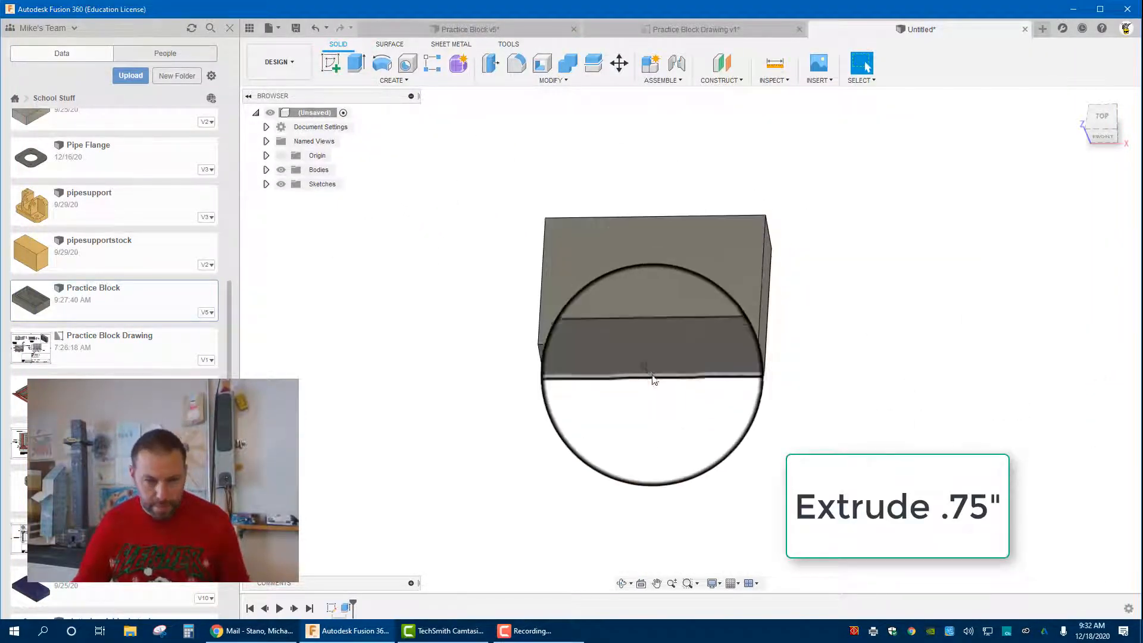
Start a new sketch on the block's large face.
mouse_move(652, 377)
shift+middle_down()
mouse_move(638, 321)
mouse_move(645, 338)
mouse_move(625, 333)
shift+middle_up()
scroll(645, 338, down, 1)
scroll(635, 300, up, 3)
click(620, 295)
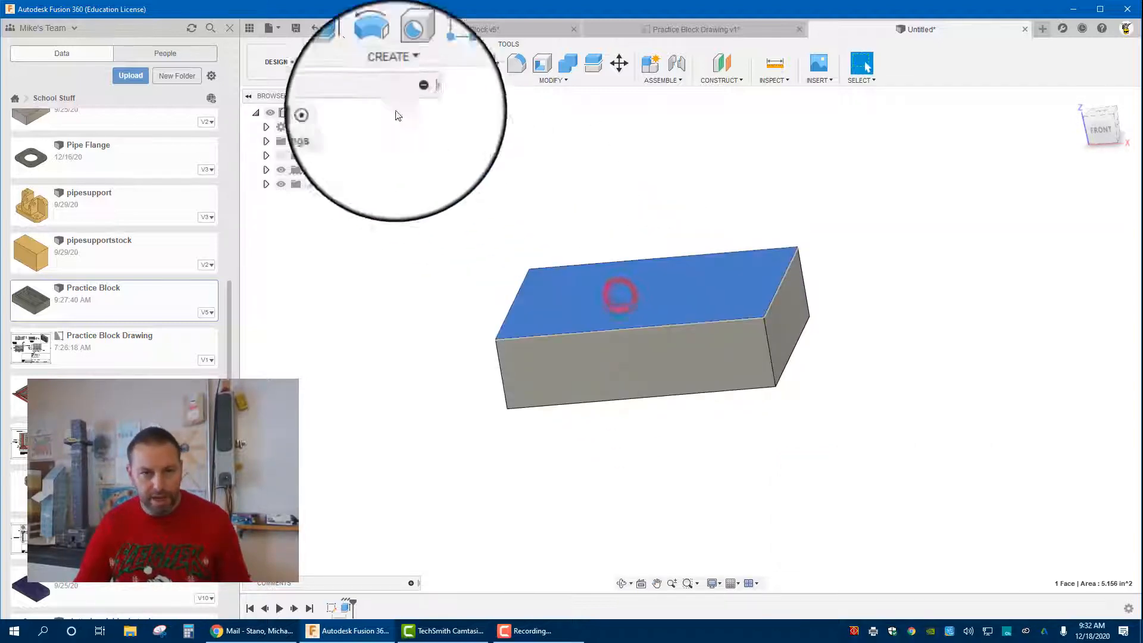
click(334, 62)
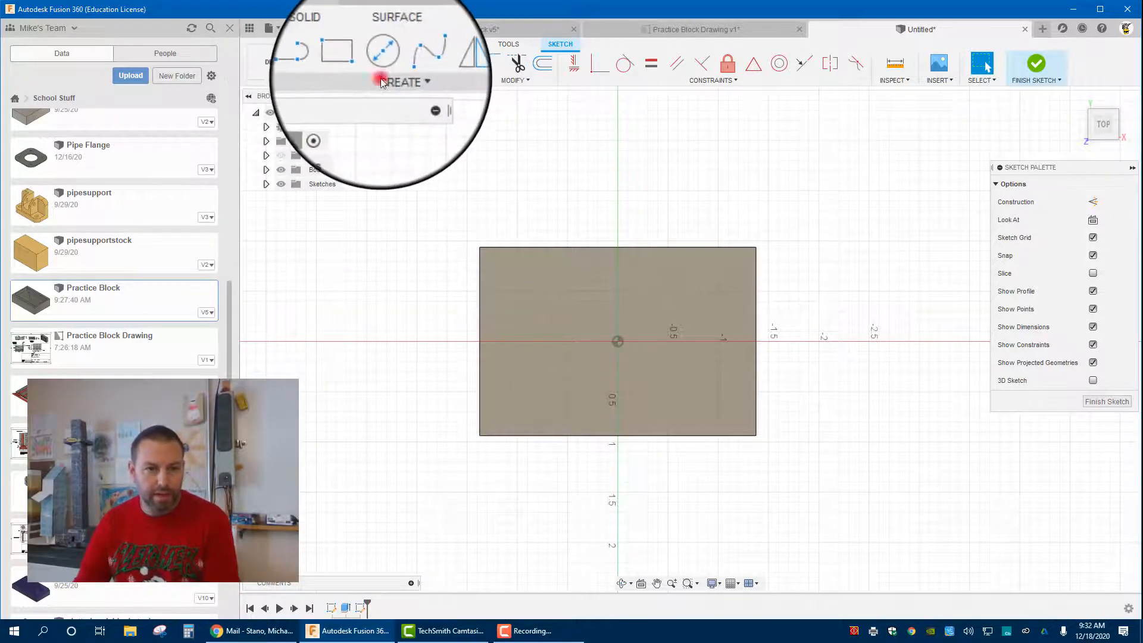
Draw a center rectangle from the origin, about 2.29 in wide, inside the block's outline.
click(381, 82)
mouse_move(366, 108)
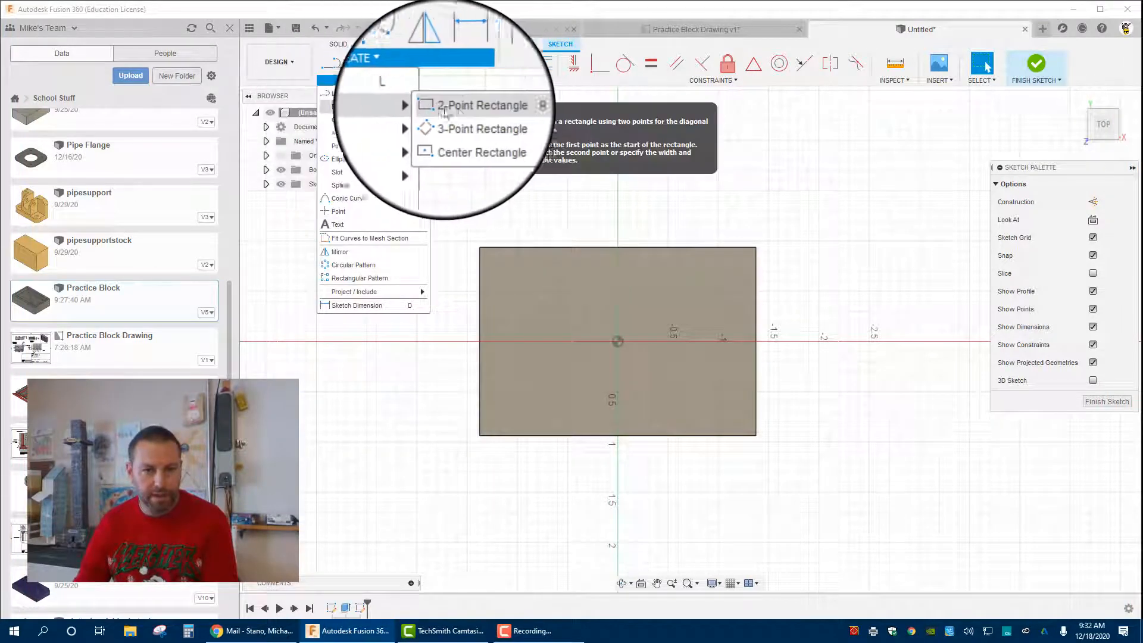
click(454, 129)
click(617, 342)
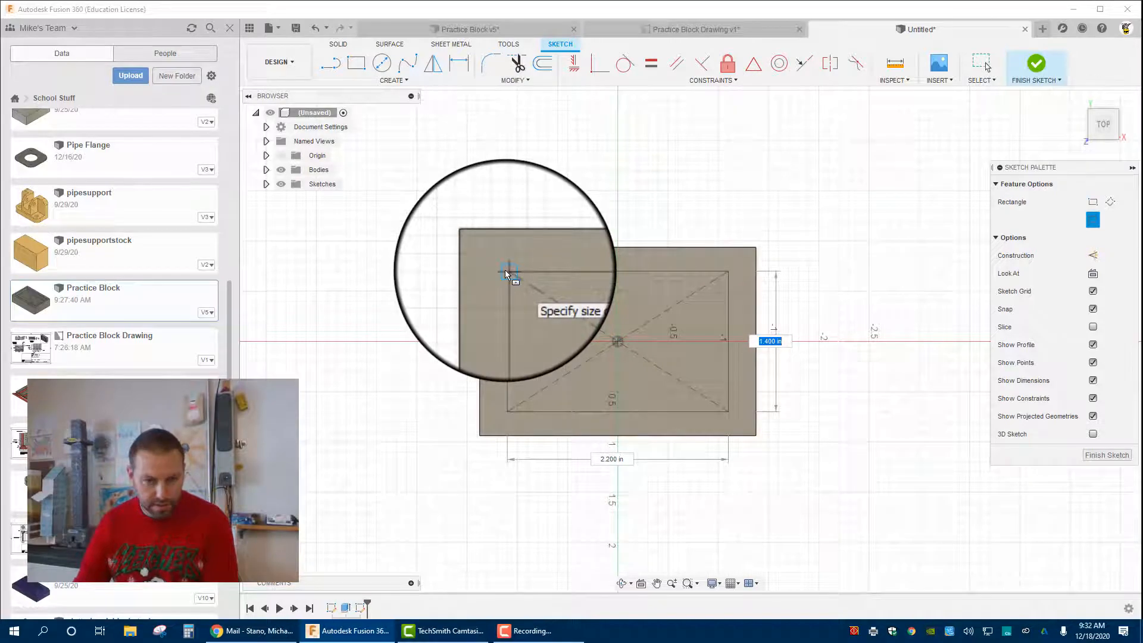
click(504, 265)
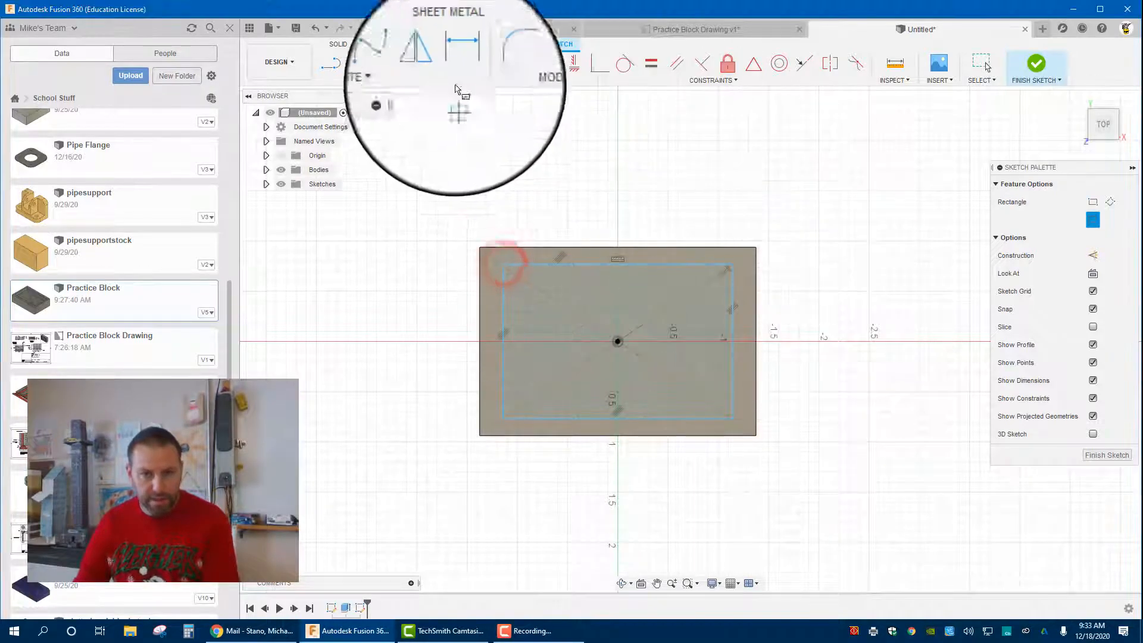
Project the outline of the block's large face into the sketch.
click(454, 62)
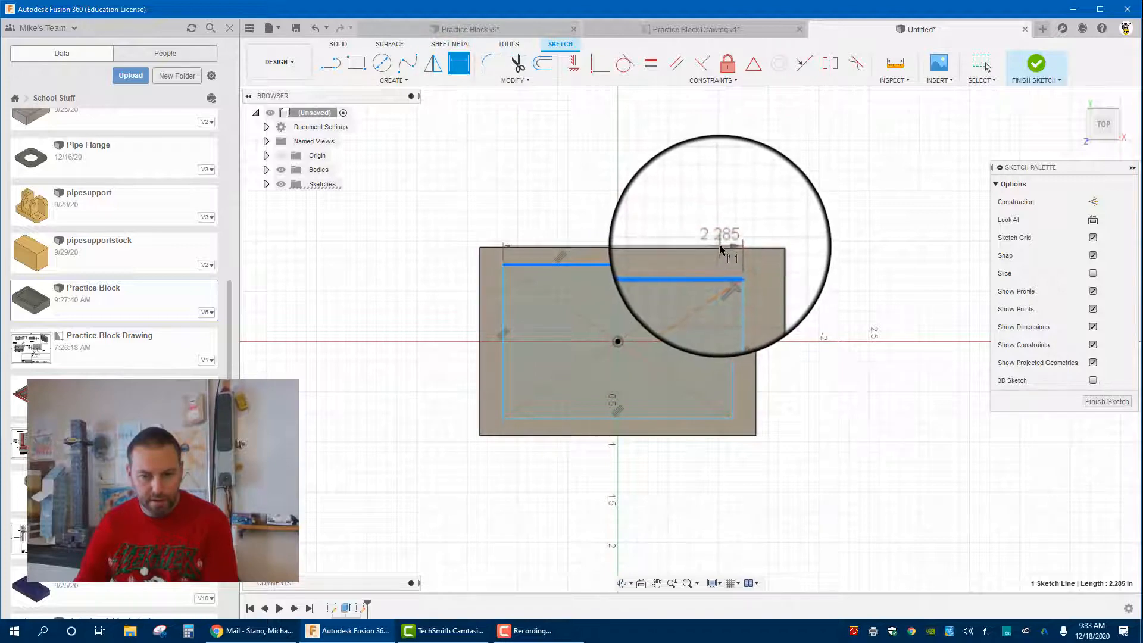
key(p)
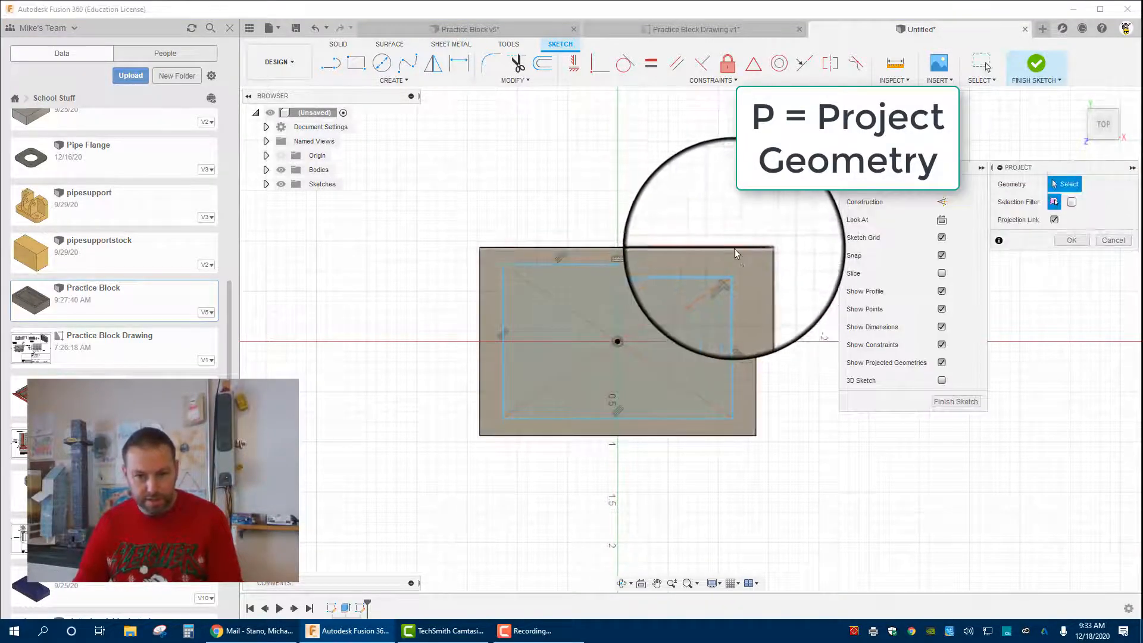
click(741, 256)
click(1072, 240)
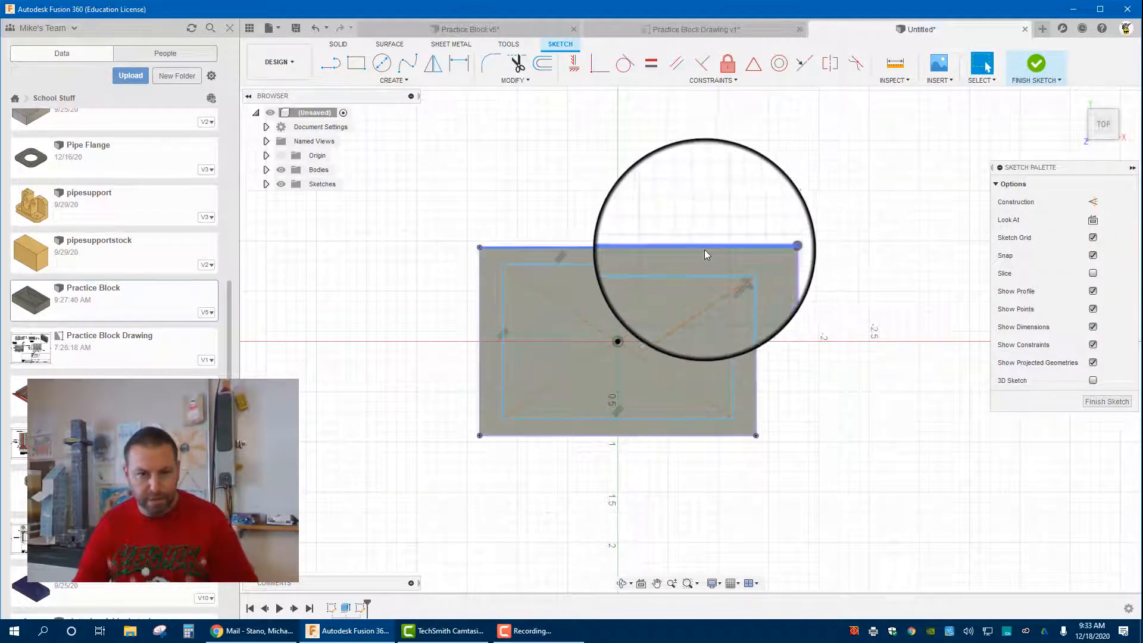
Dimension the gap between the inner rectangle's upper edge and the block's upper edge to 0.125 in.
click(460, 63)
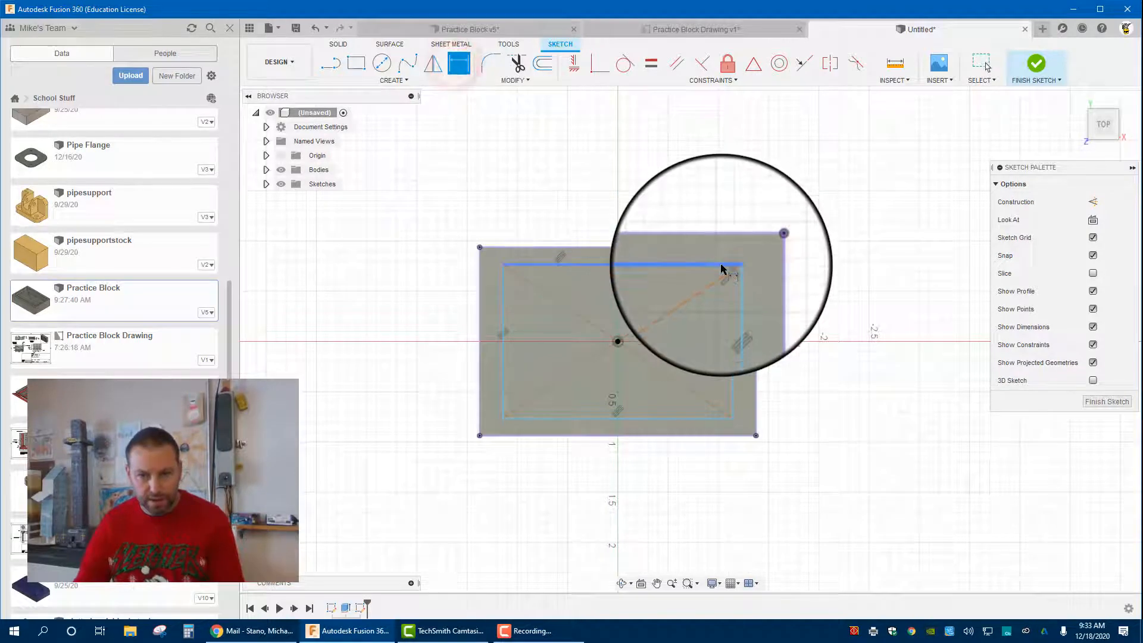
click(723, 247)
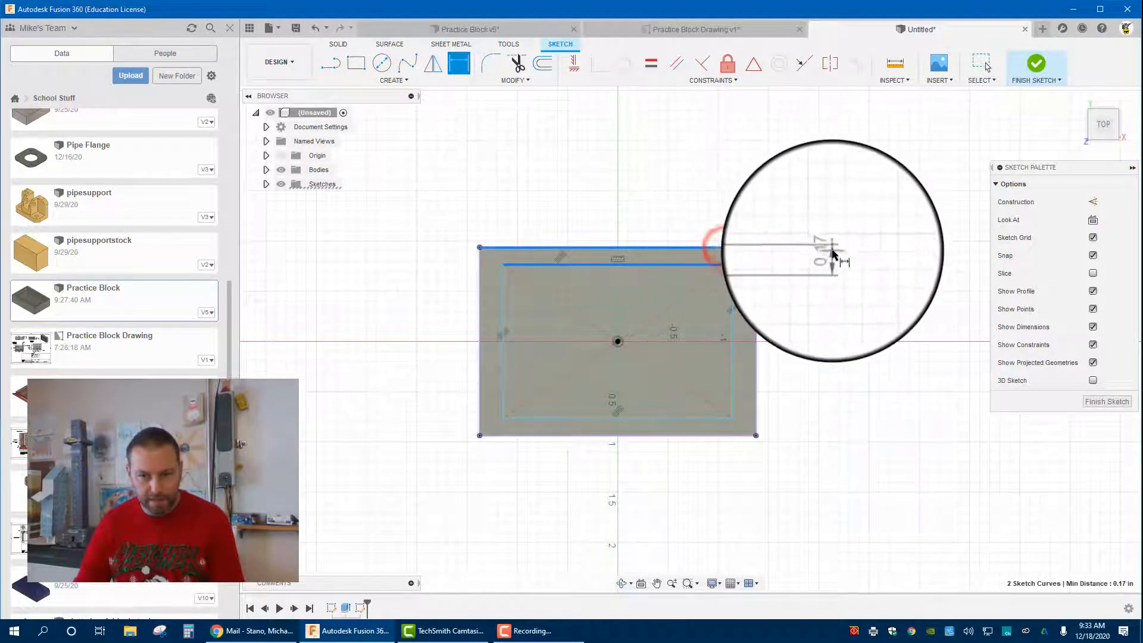
click(833, 251)
text(.12)
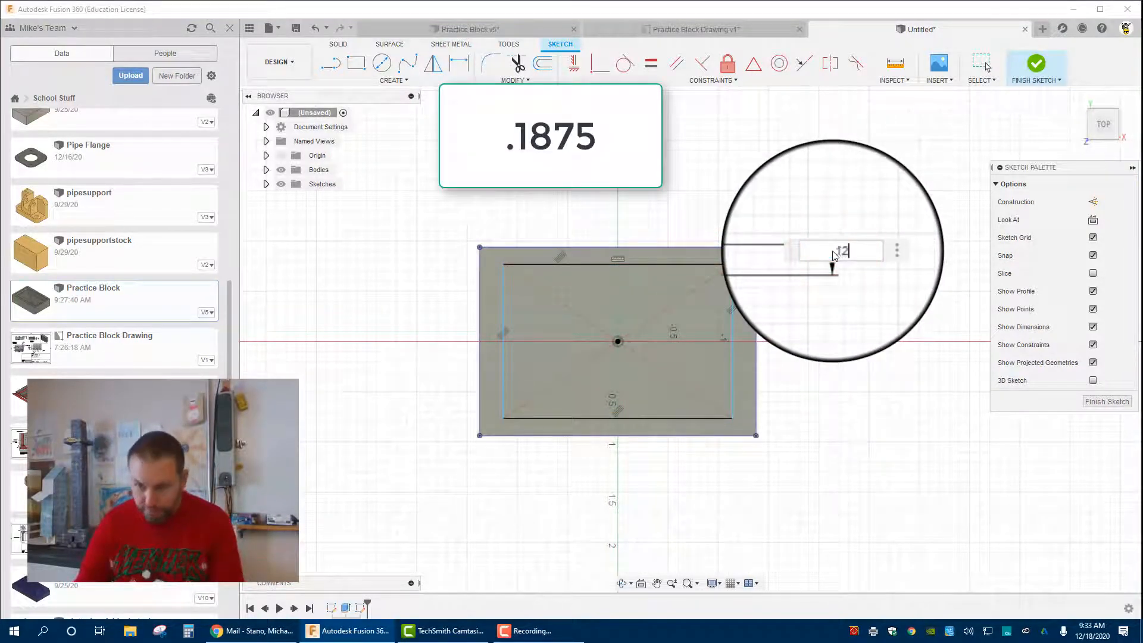
text(5)
key(Return)
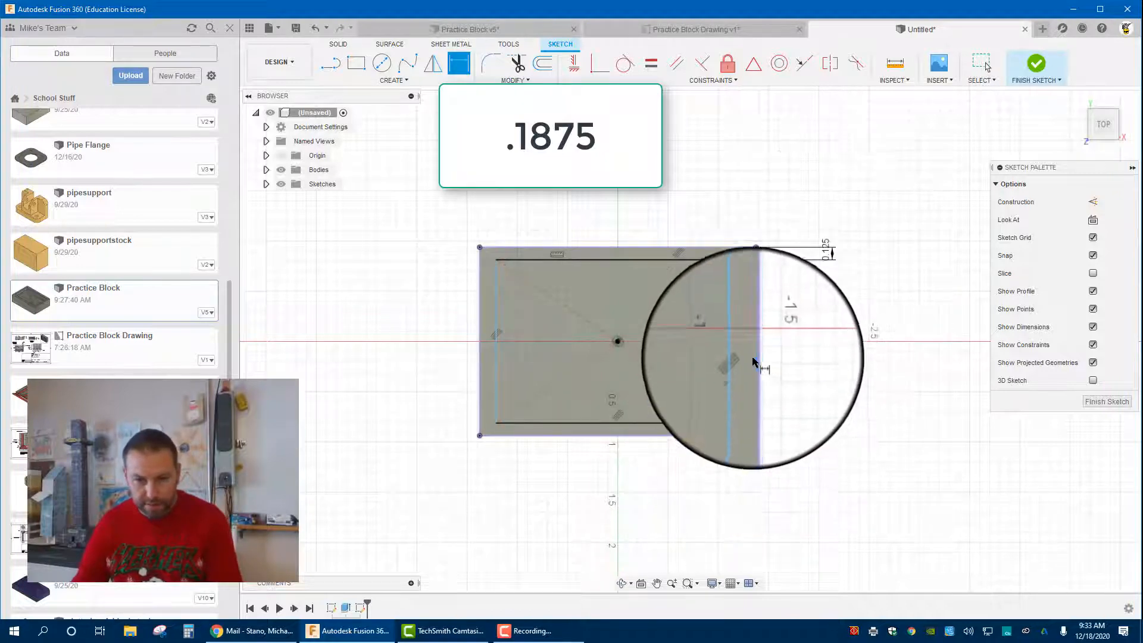
Dimension the gap between the inner rectangle's right edge and the block's right edge to 0.1875 in.
click(749, 313)
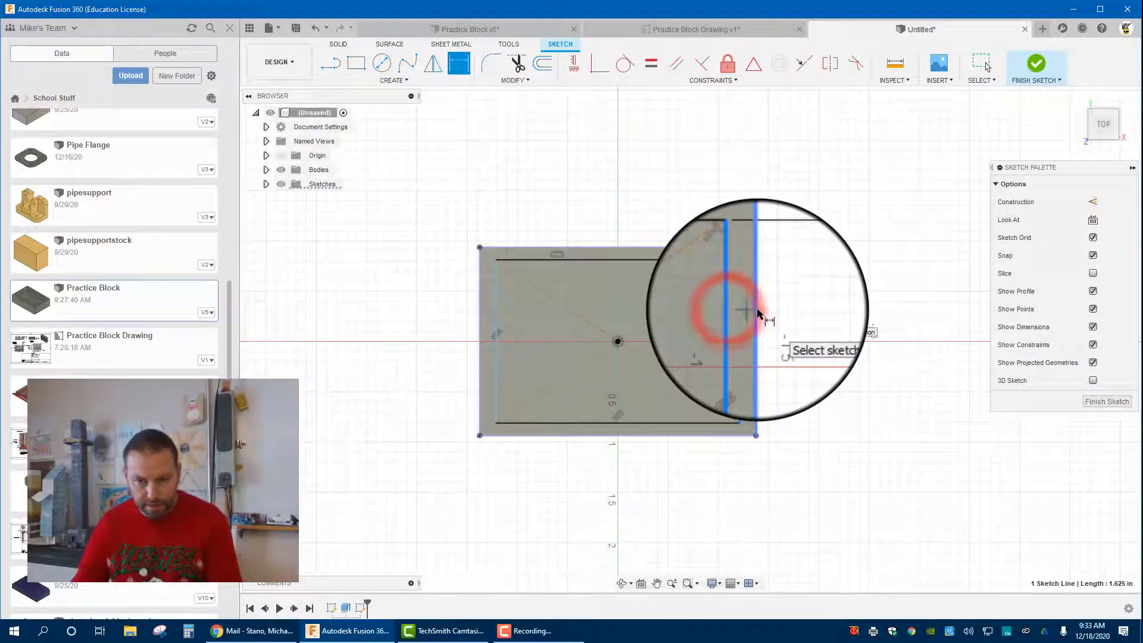
click(741, 342)
click(749, 212)
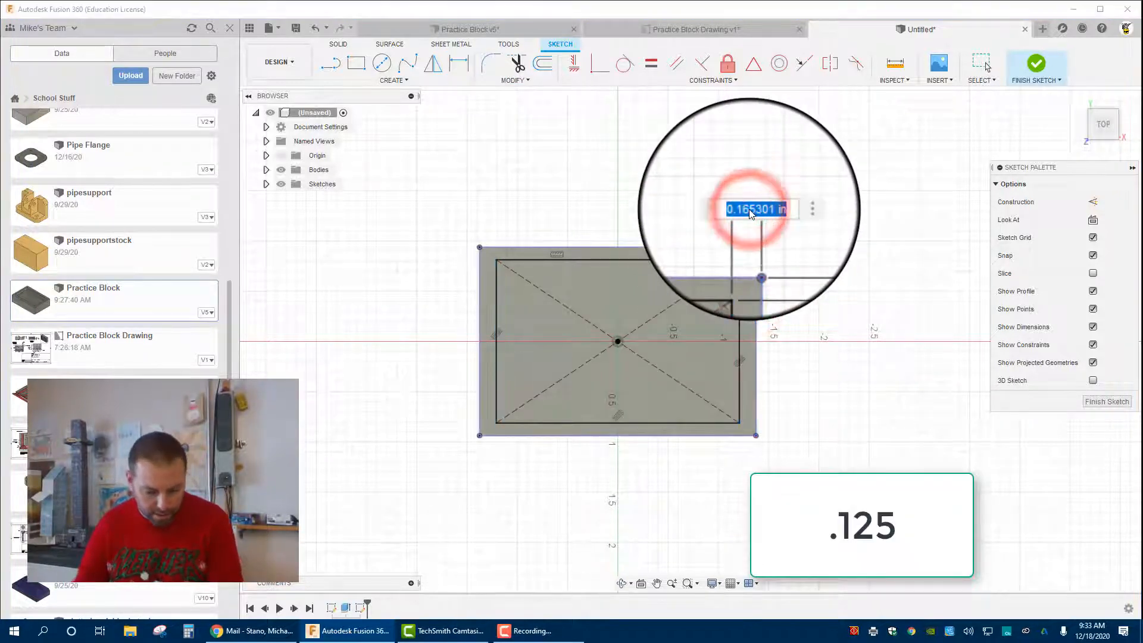
key(BackSpace)
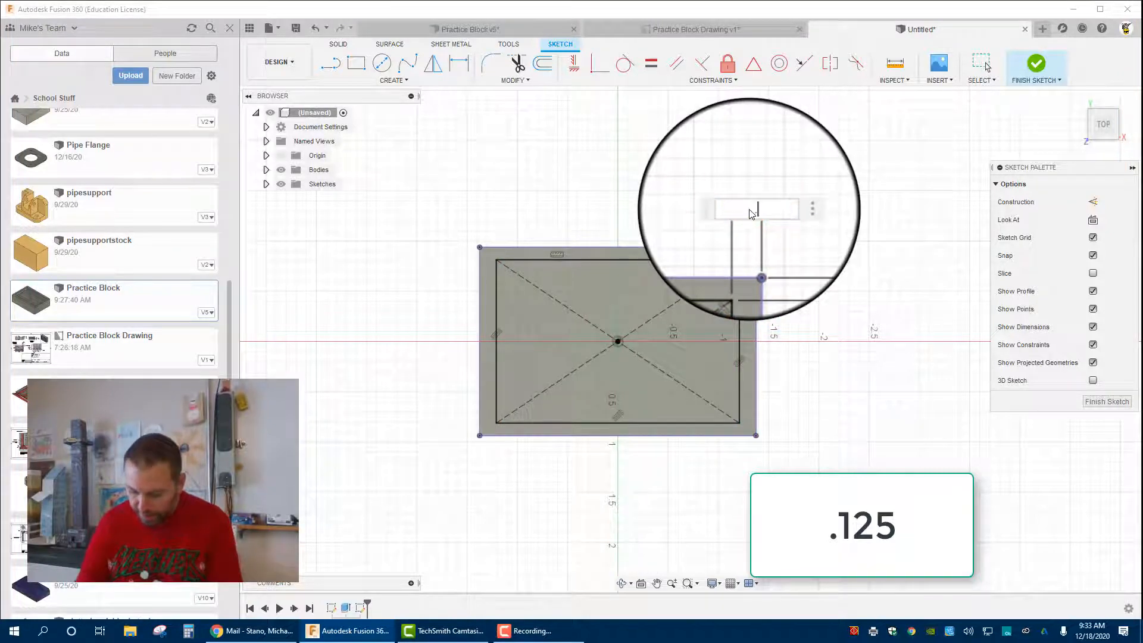
text(.1875)
key(Return)
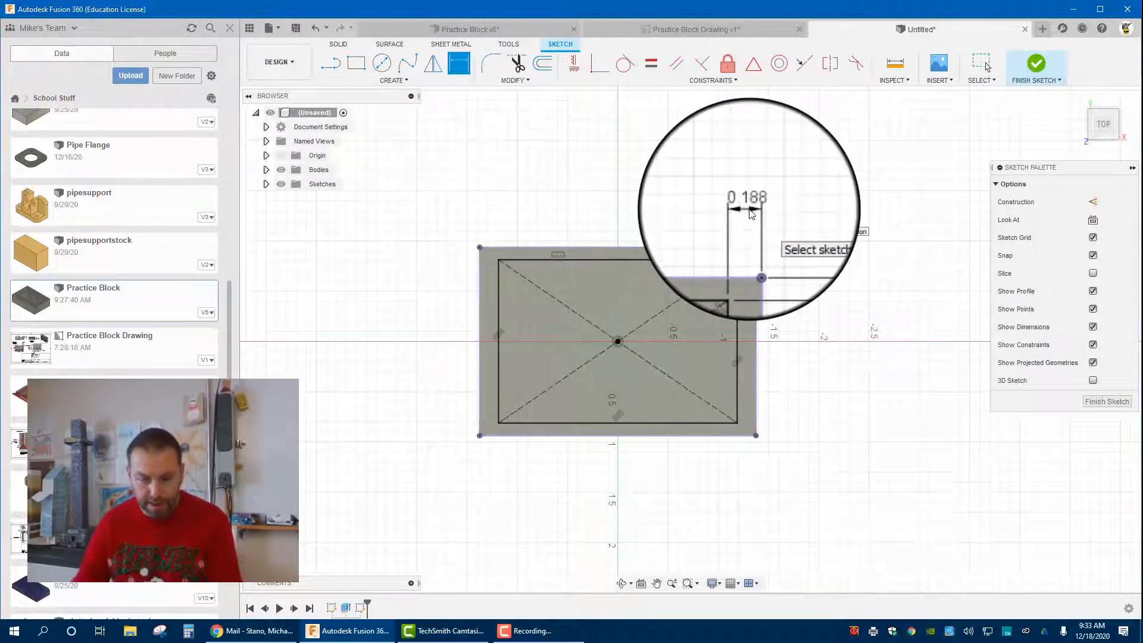
Add driven dimensions for the gaps at the inner rectangle's lower and left edges, and finish the sketch.
click(516, 424)
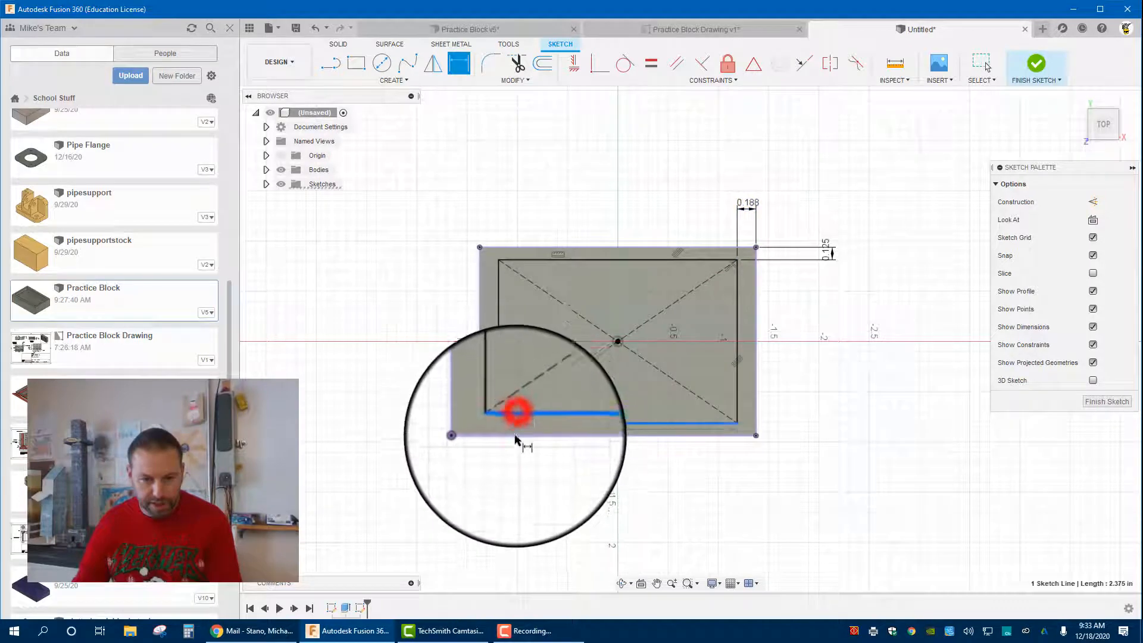
click(515, 437)
click(425, 429)
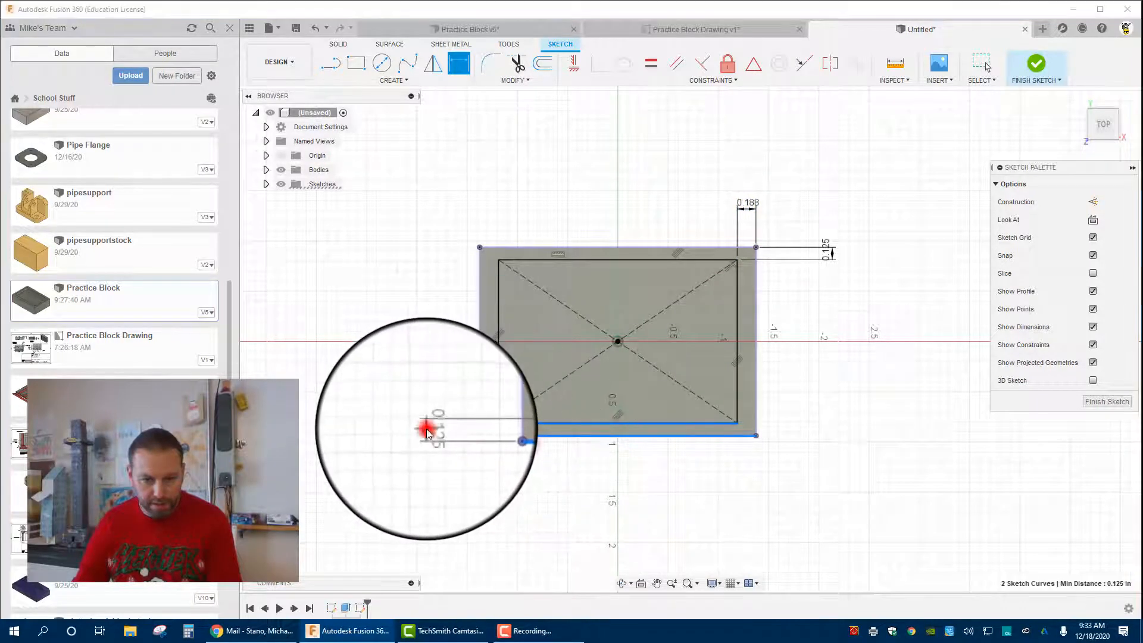
click(601, 340)
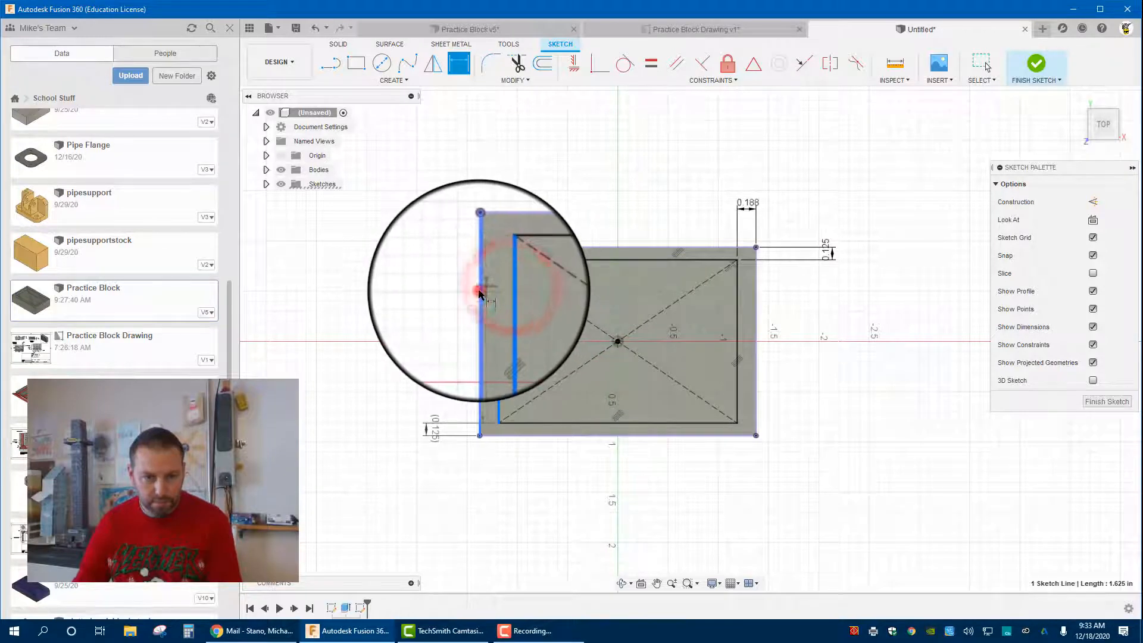
click(498, 292)
click(496, 195)
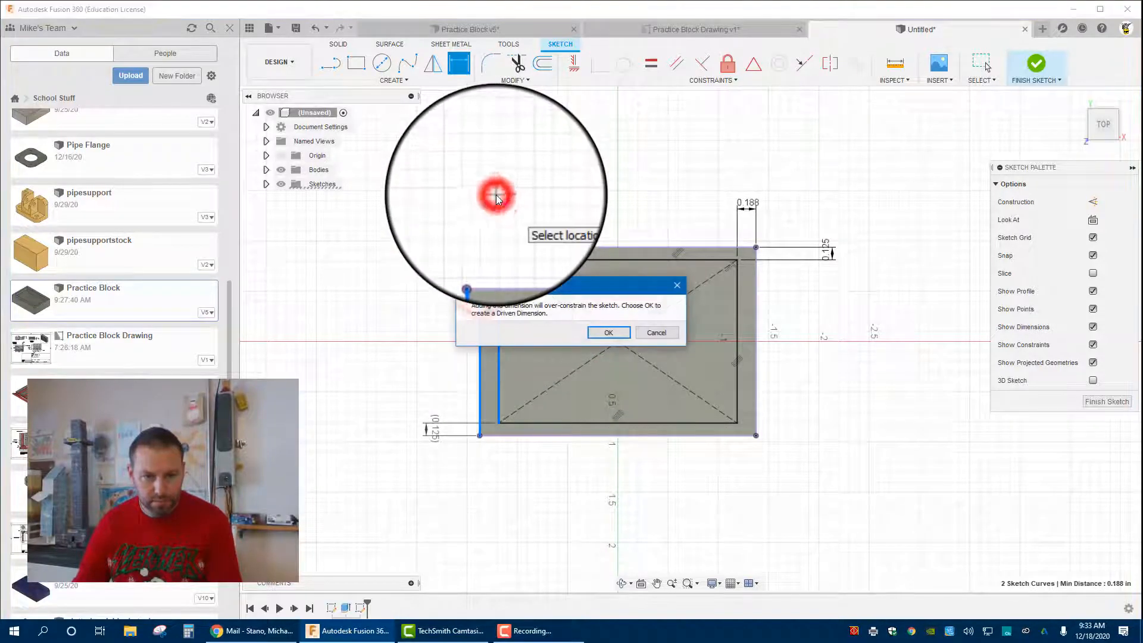
click(609, 332)
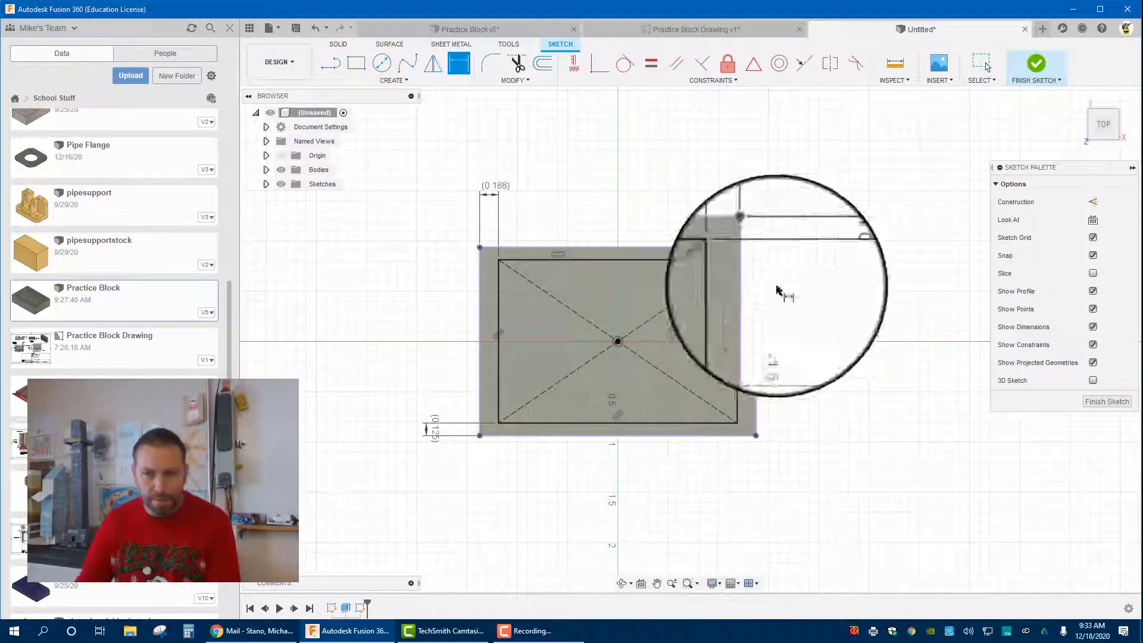
click(1037, 62)
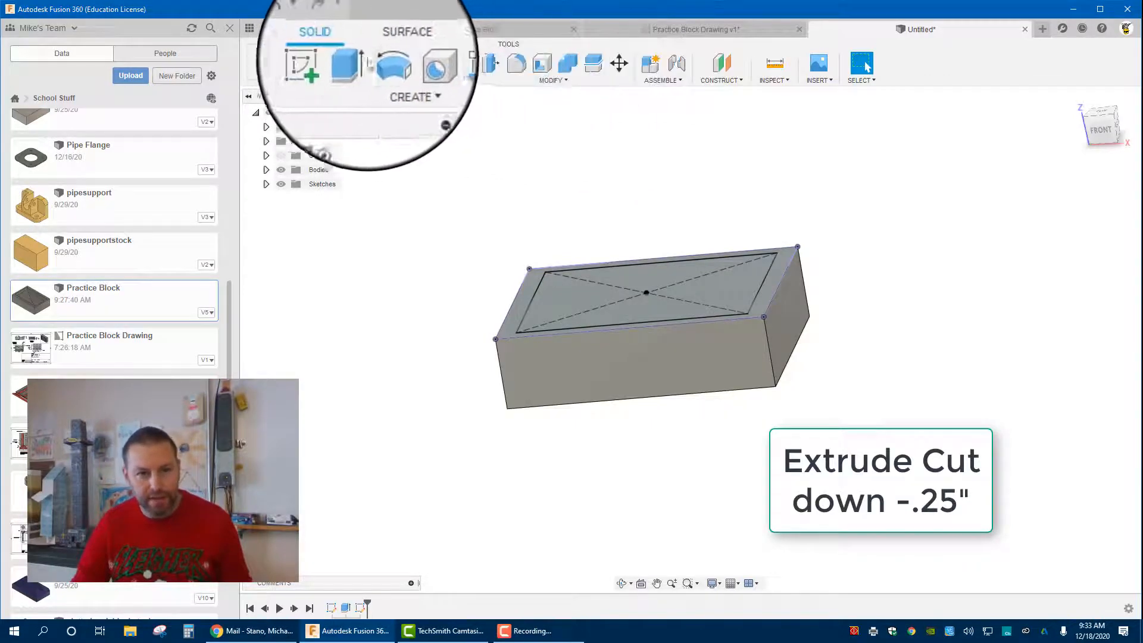
Extrude the inner rectangle by -0.25 in to cut the pocket into the block.
click(356, 62)
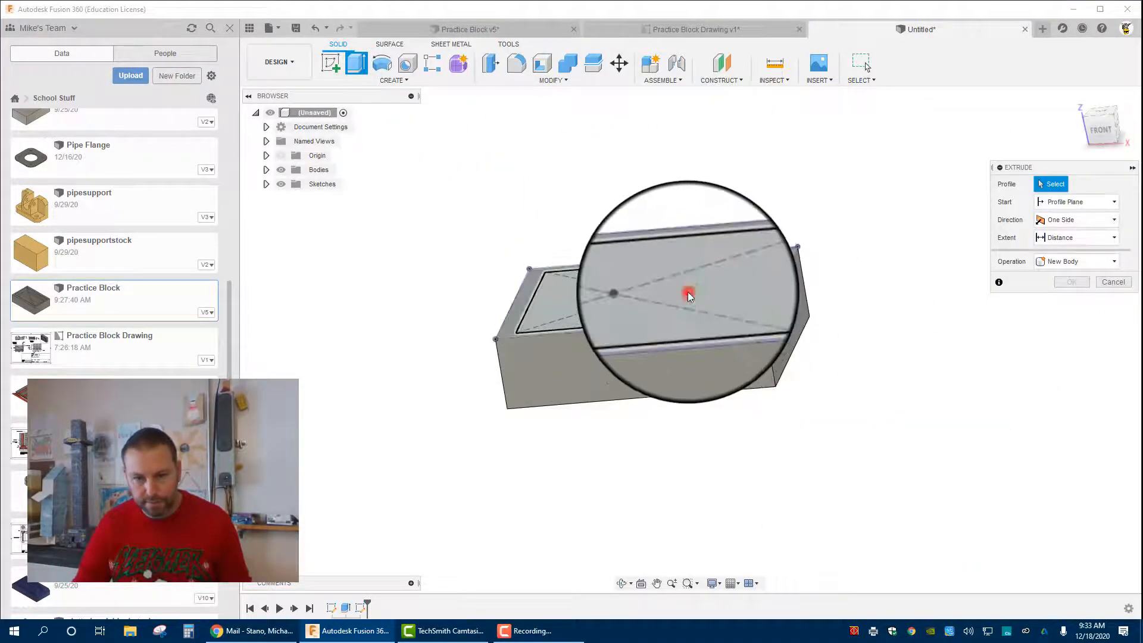
click(688, 293)
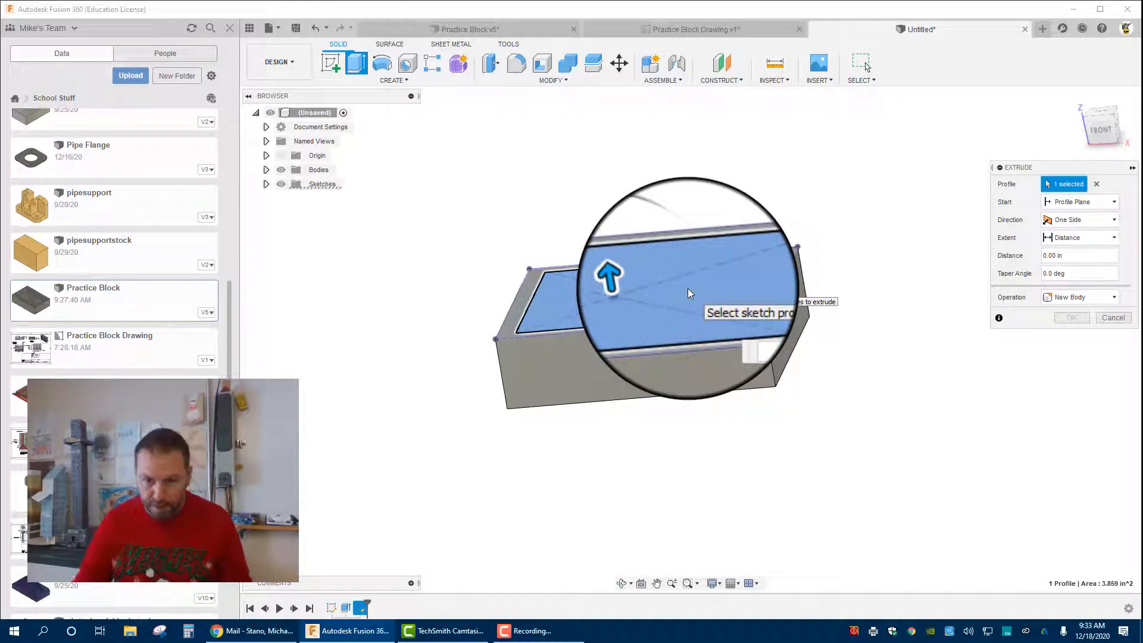
text(-.25)
key(Return)
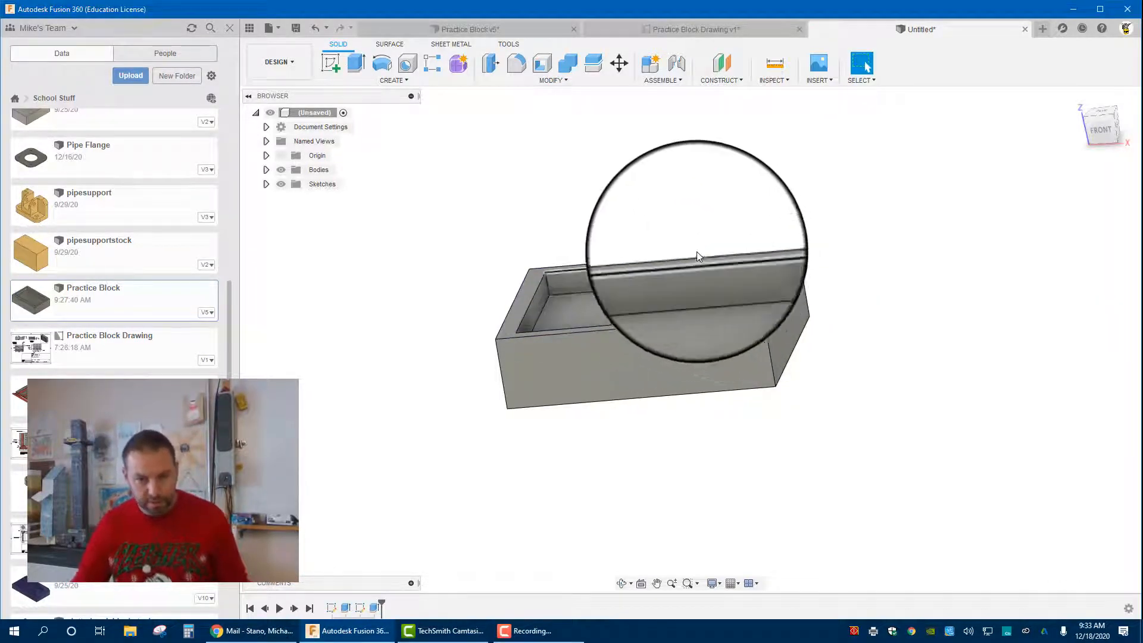
Start a new sketch on the pocket's floor and project the floor's outline into it.
scroll(477, 249, up, 1)
middle_drag(482, 253, 494, 309)
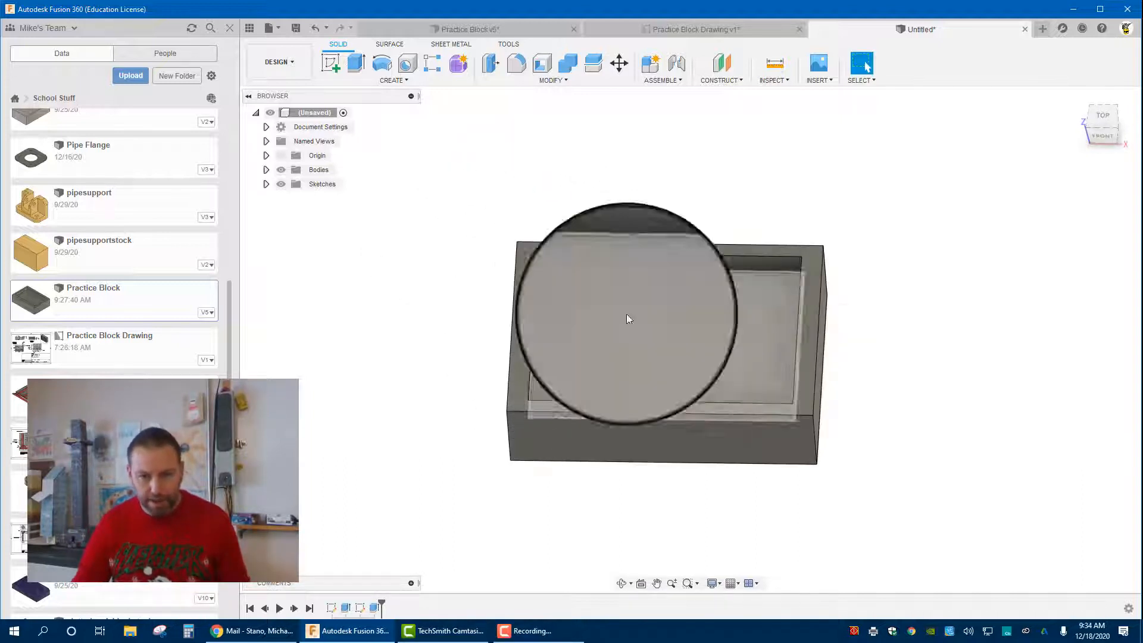
click(674, 350)
click(329, 62)
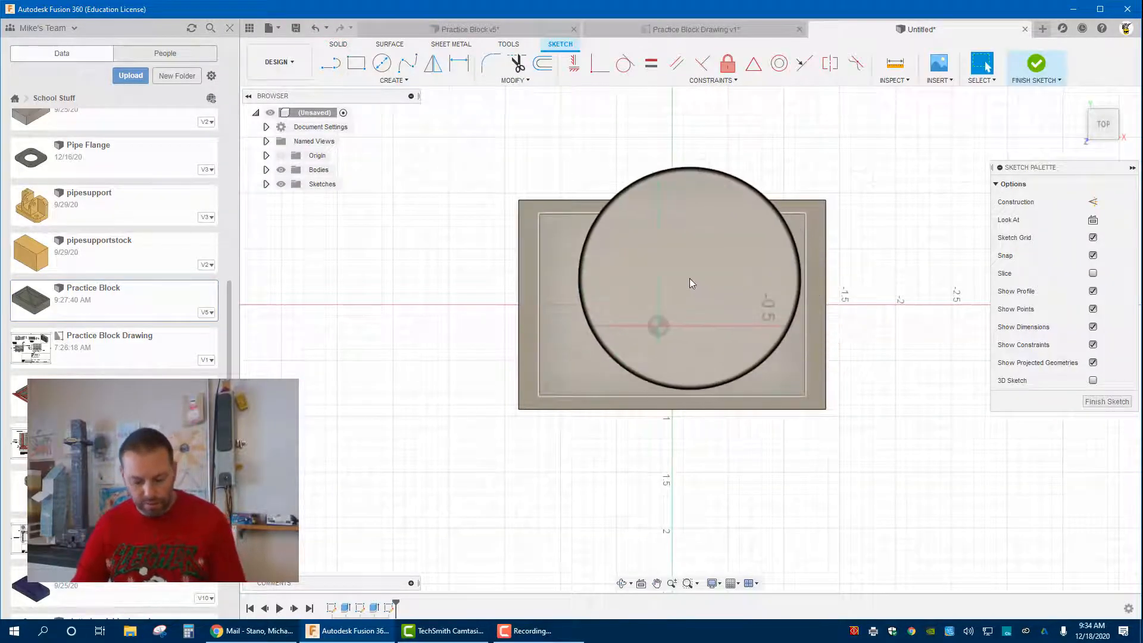
key(p)
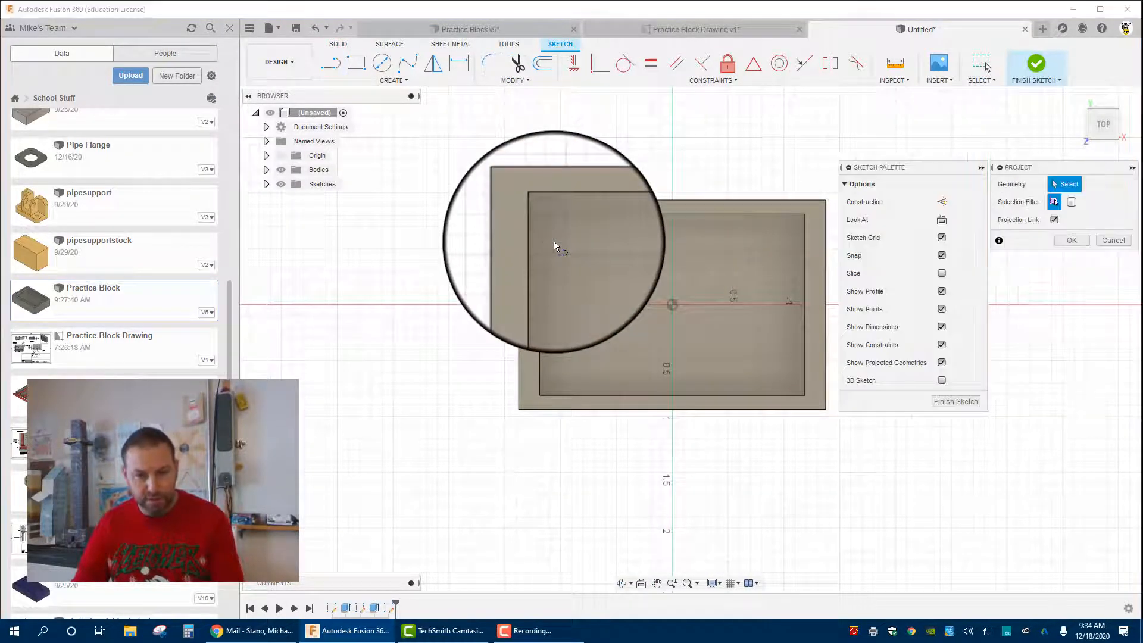
click(564, 225)
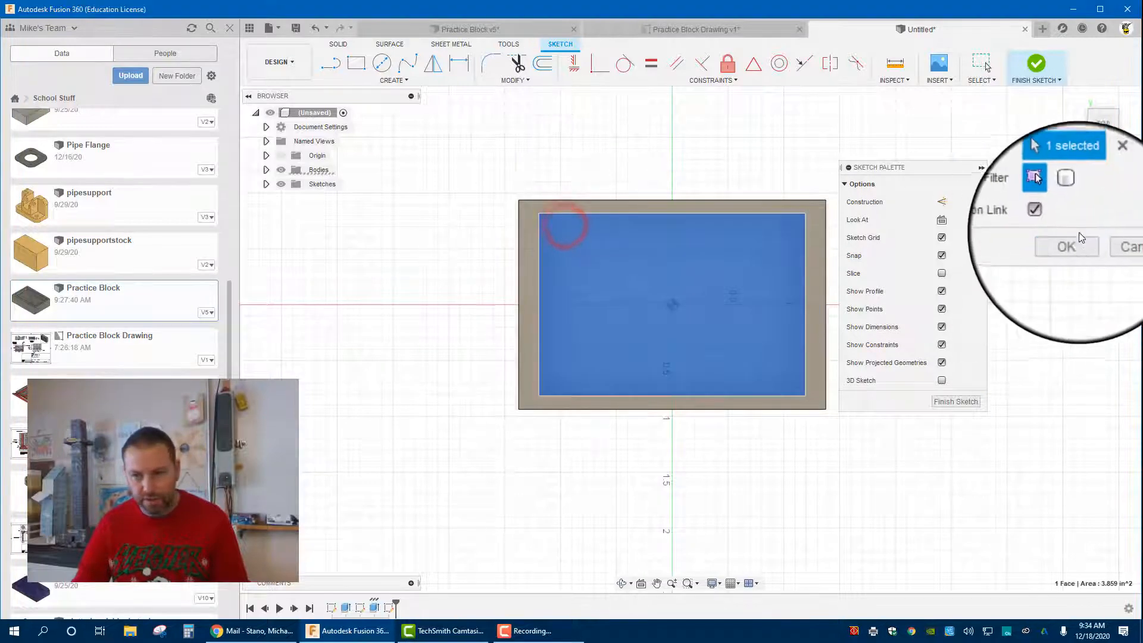
click(1072, 240)
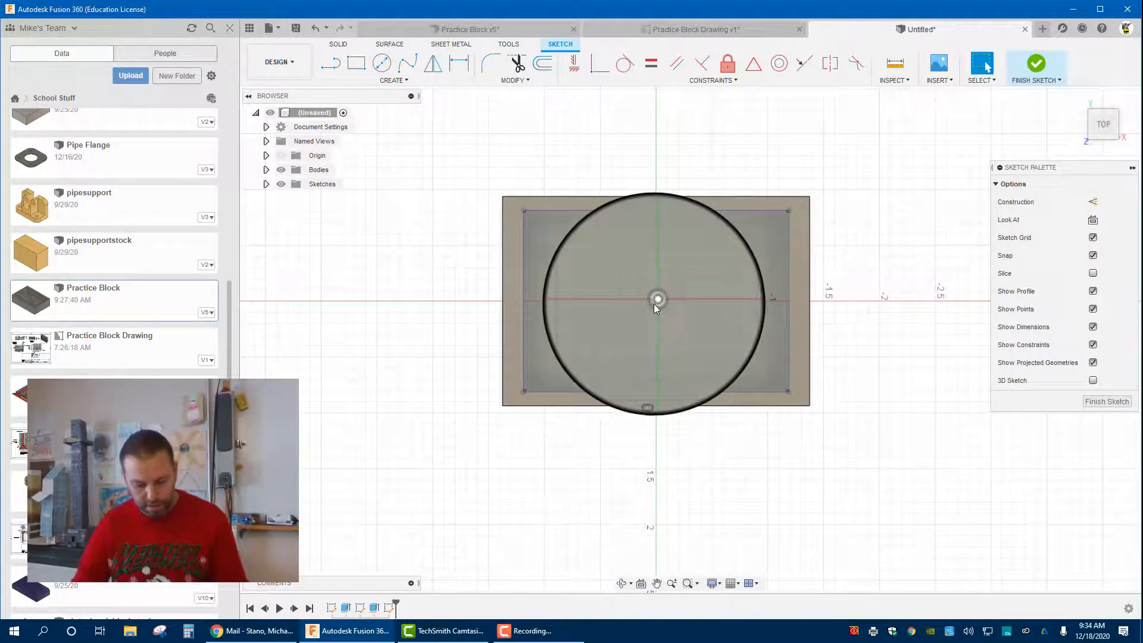
Draw a diagonal line from the pocket outline's upper-left corner to its lower-right corner and finish the sketch.
key(l)
click(524, 212)
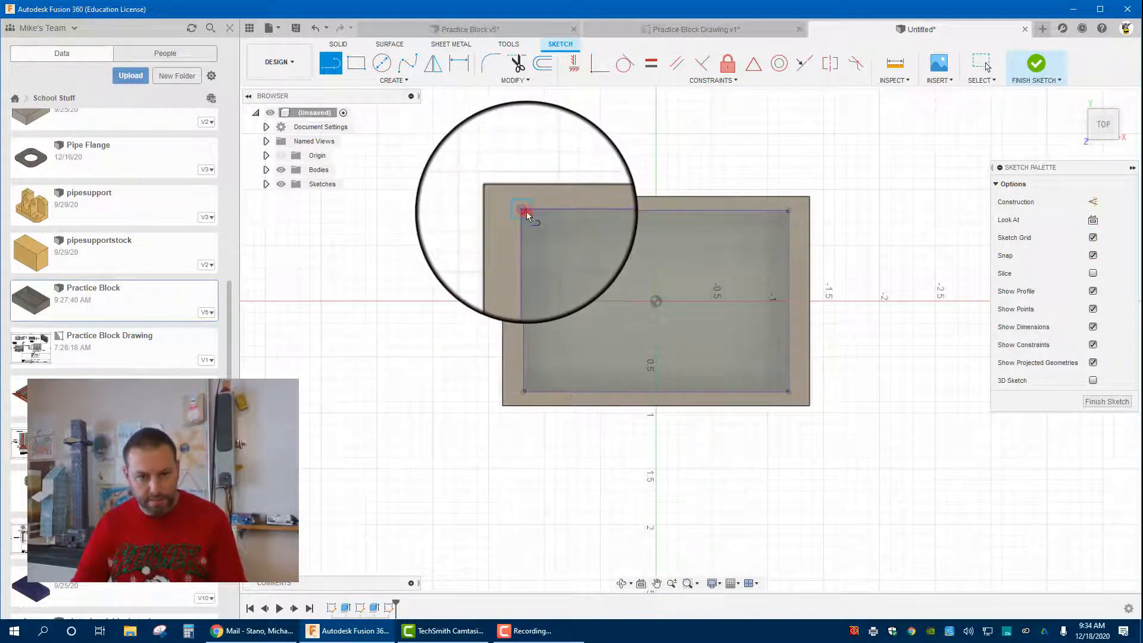
click(789, 393)
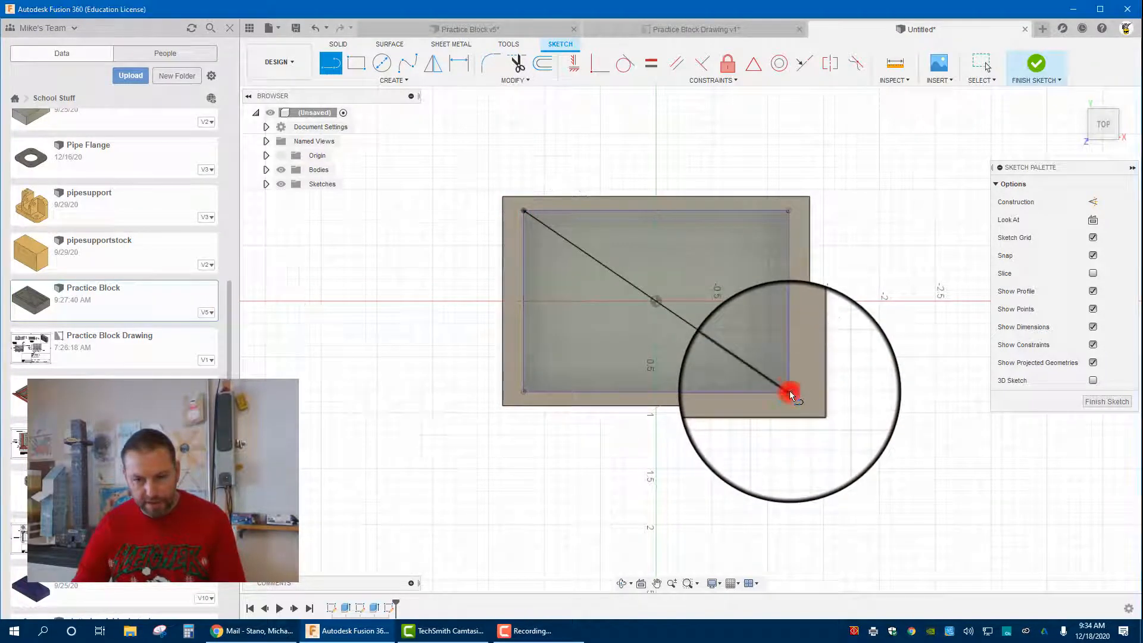
click(1033, 62)
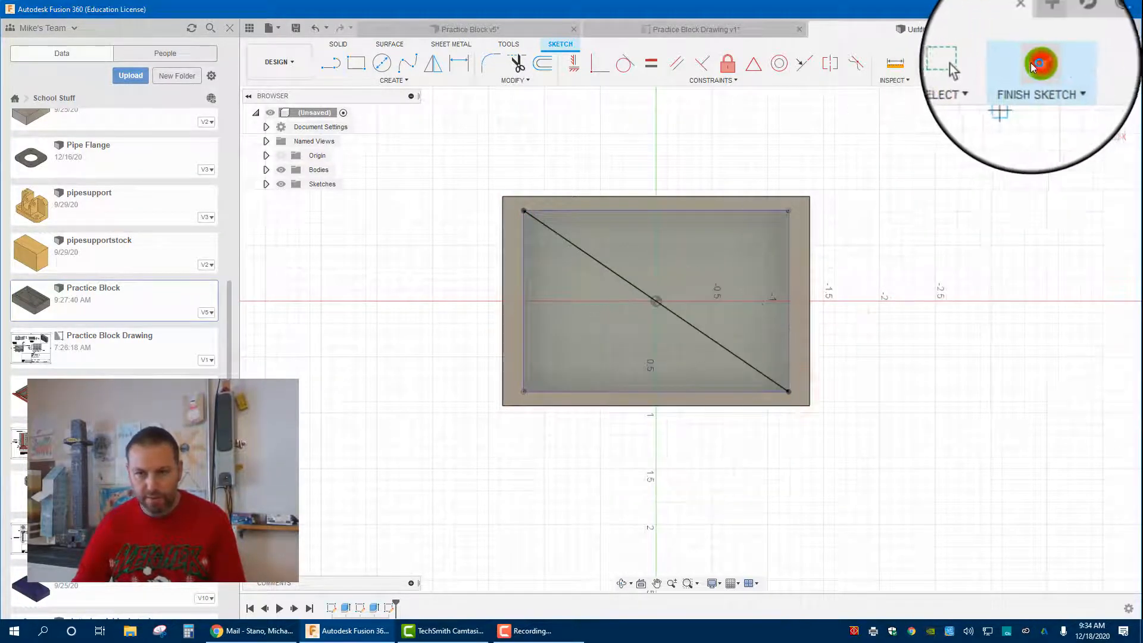
Extrude the upper-right triangle of the pocket floor by -0.2 in as a cut.
click(681, 322)
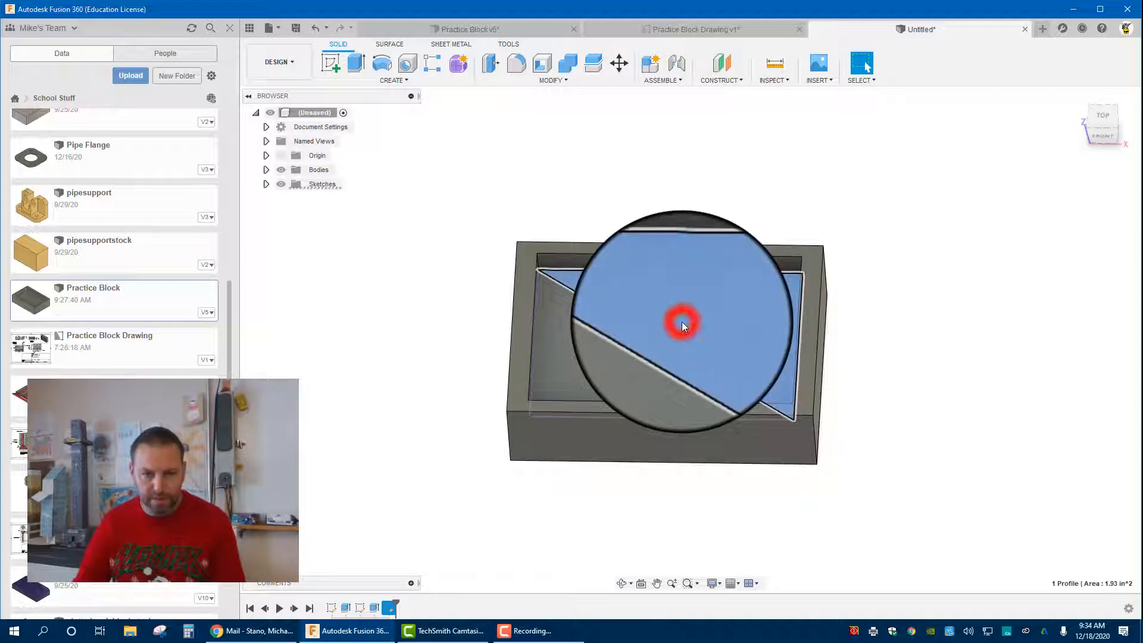
click(358, 62)
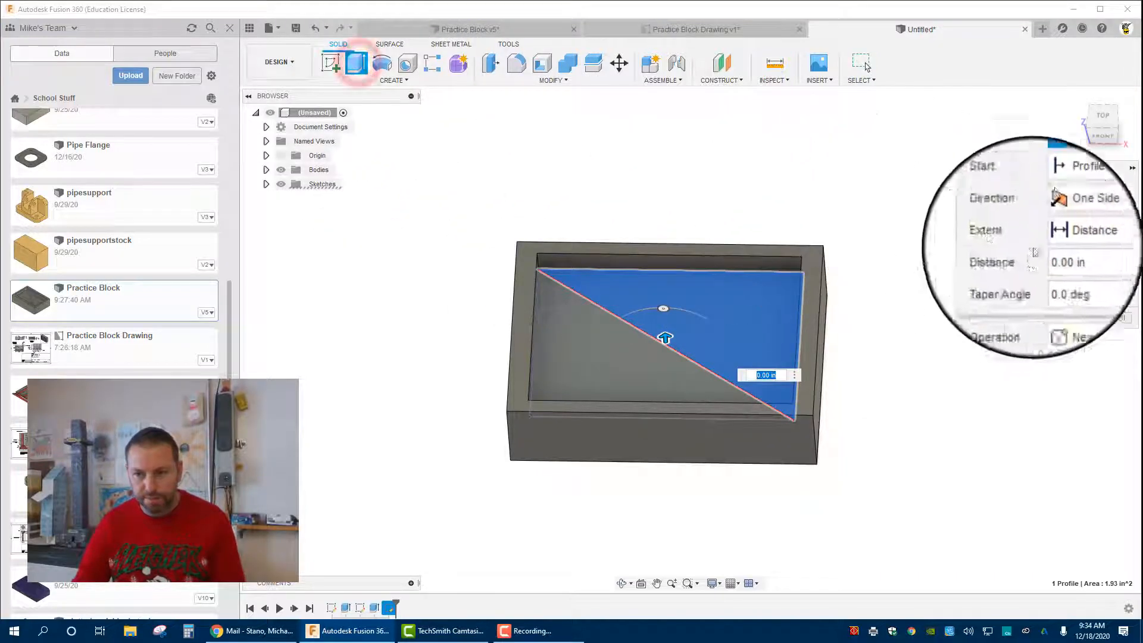
text(-.2)
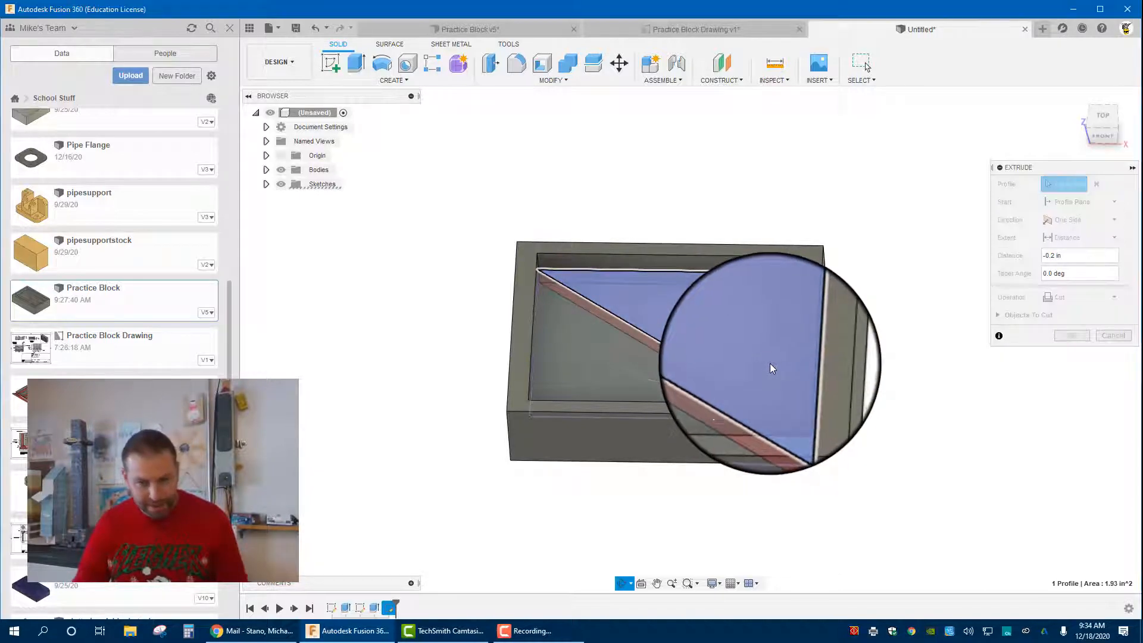
shift+middle_drag(770, 363, 738, 371)
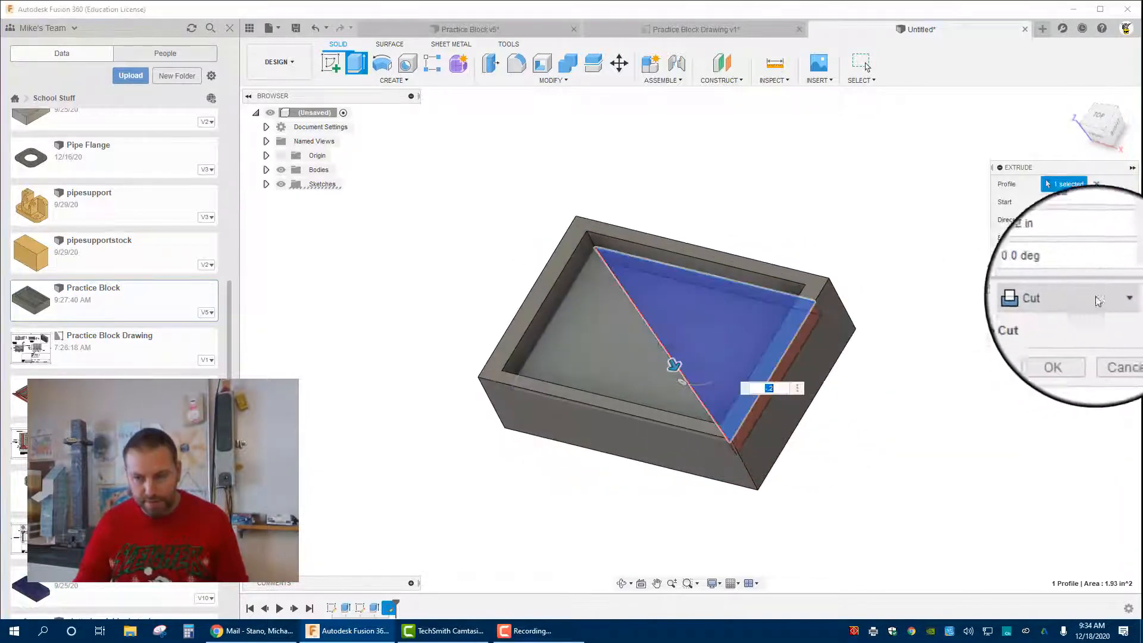
click(1072, 335)
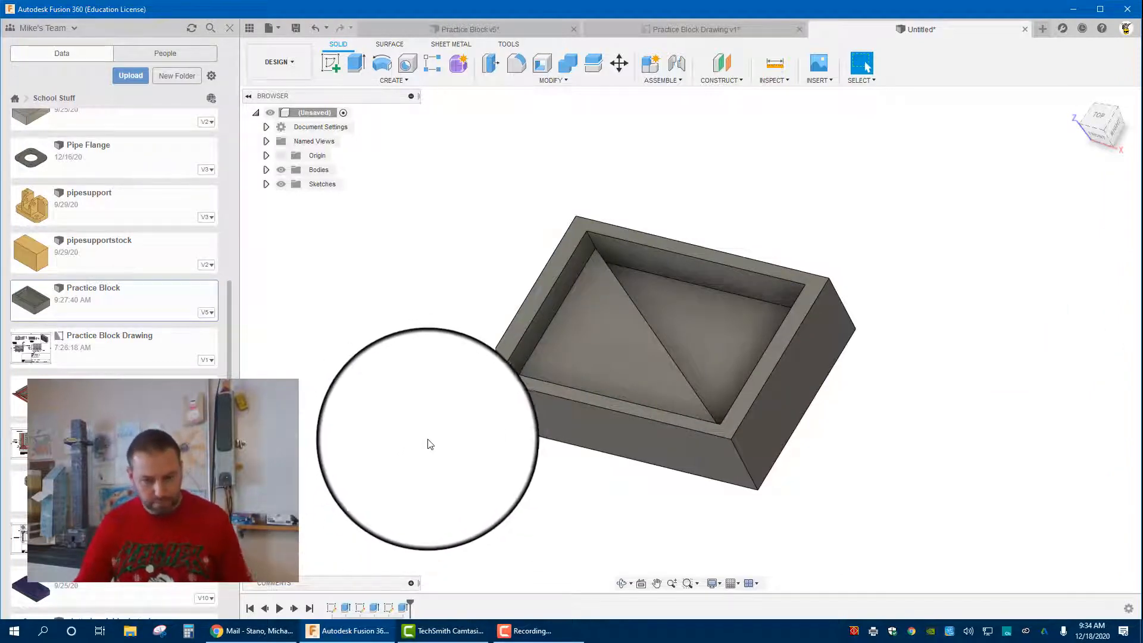
Start a new sketch on the block's underside.
shift+middle_drag(656, 492, 649, 337)
click(648, 337)
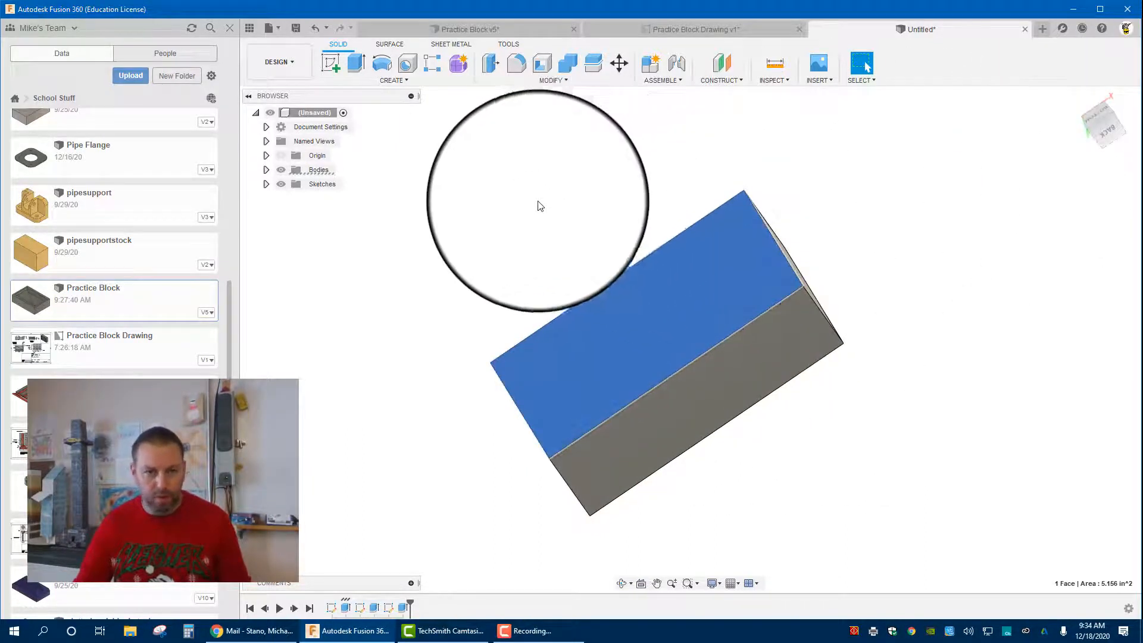
click(333, 63)
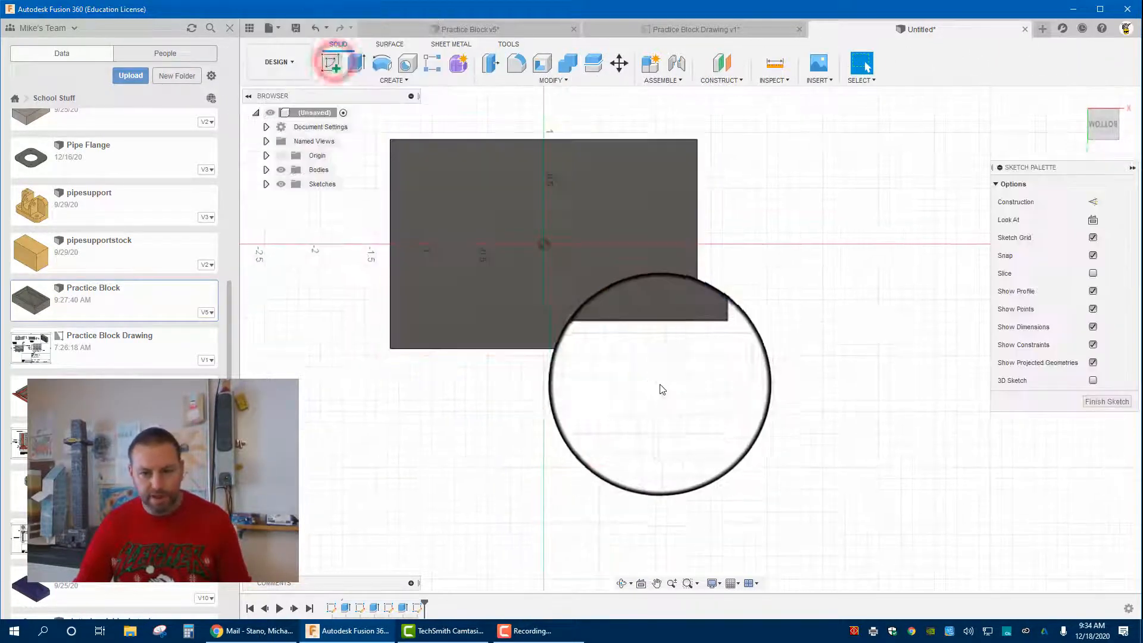
middle_drag(664, 396, 702, 431)
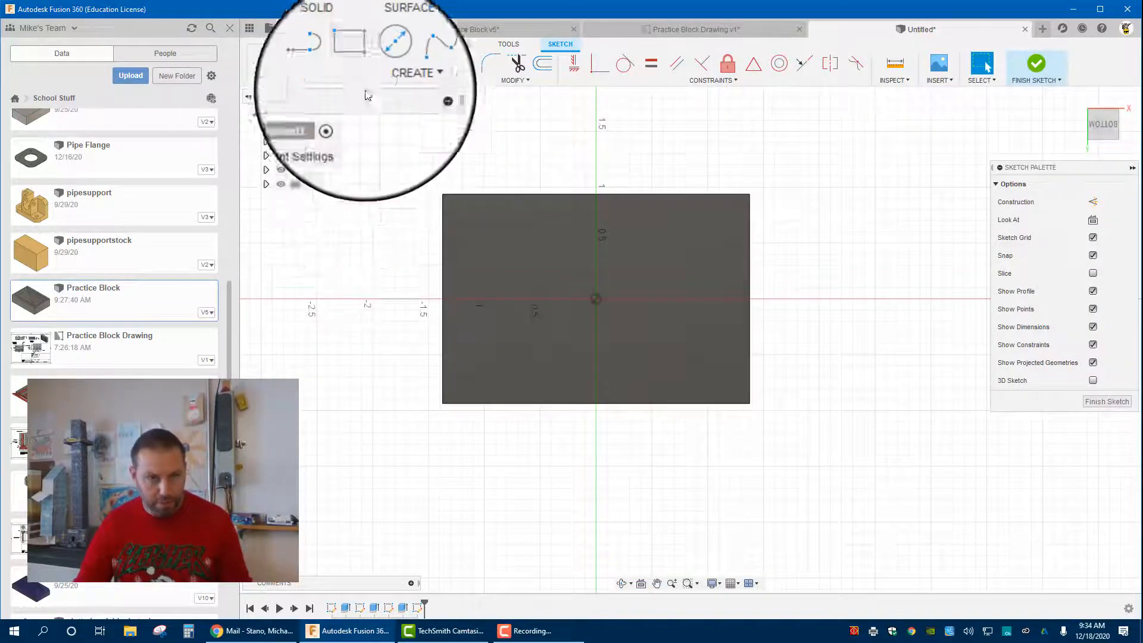
Draw a 0.25 in diameter circle near the upper-left corner of the block's underside.
click(382, 62)
scroll(426, 244, up, 5)
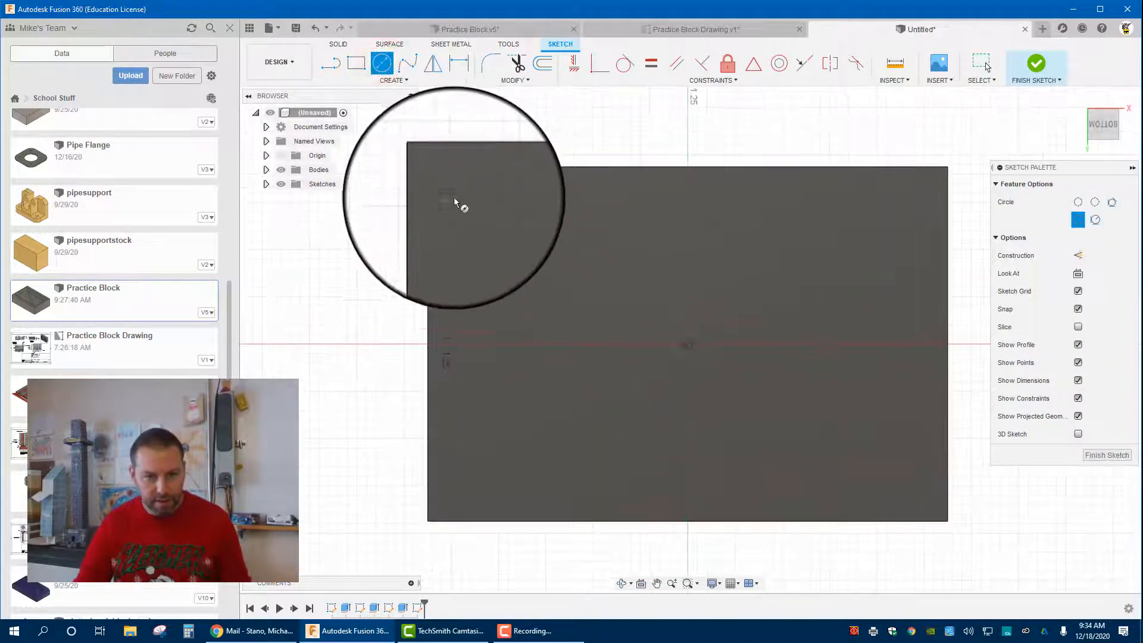
click(484, 219)
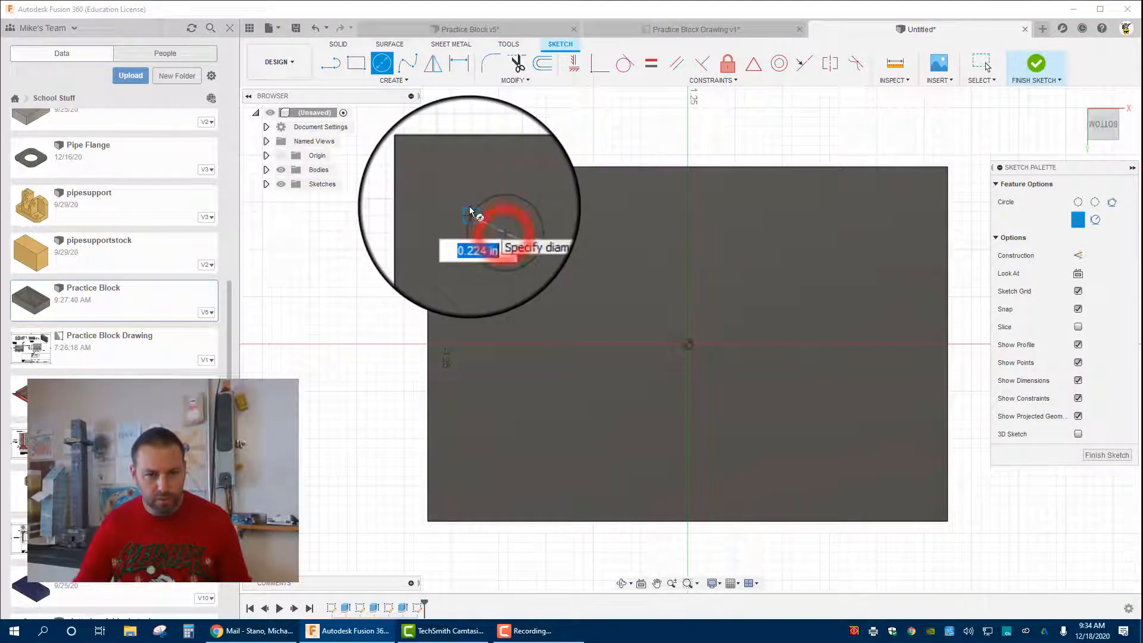
text(.25)
key(Return)
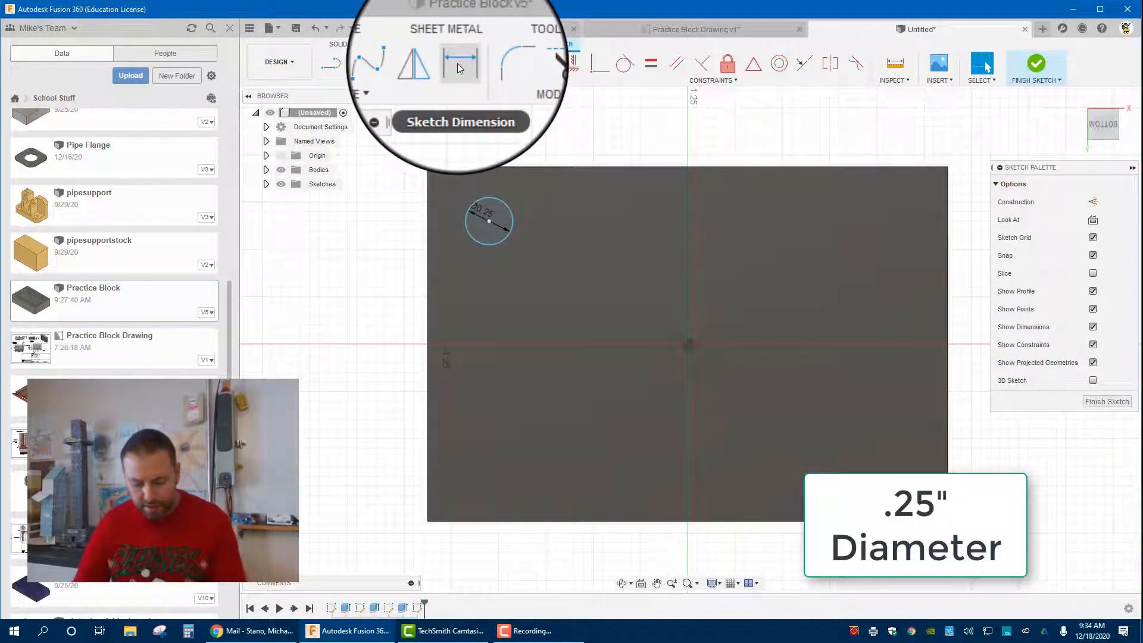
Project the outline of the block's underside into the sketch.
key(p)
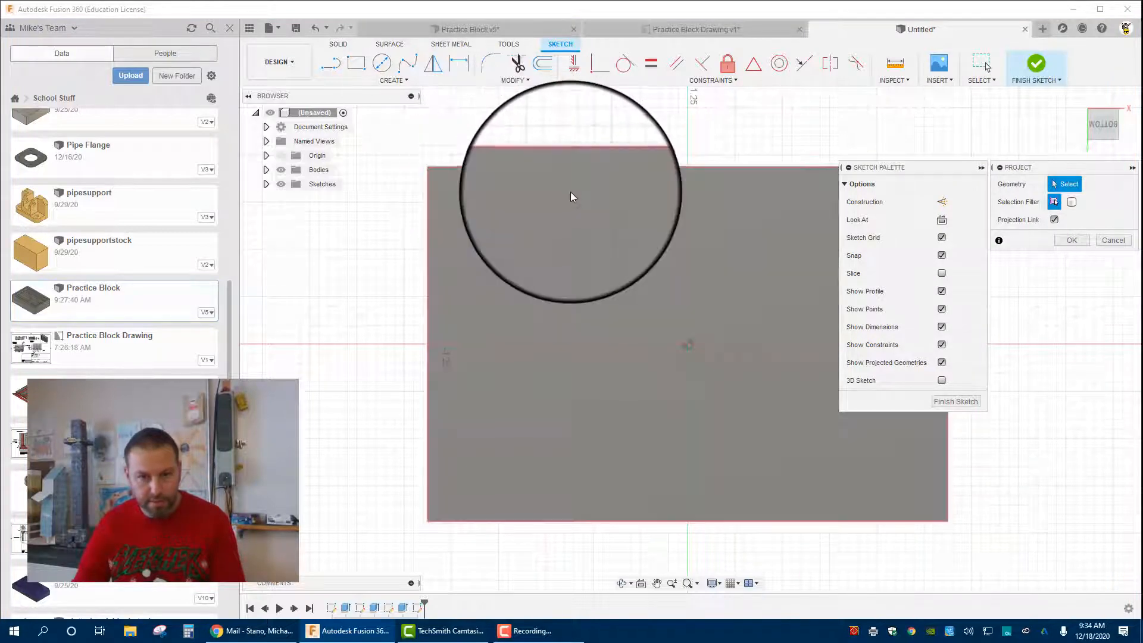
click(570, 193)
click(1067, 240)
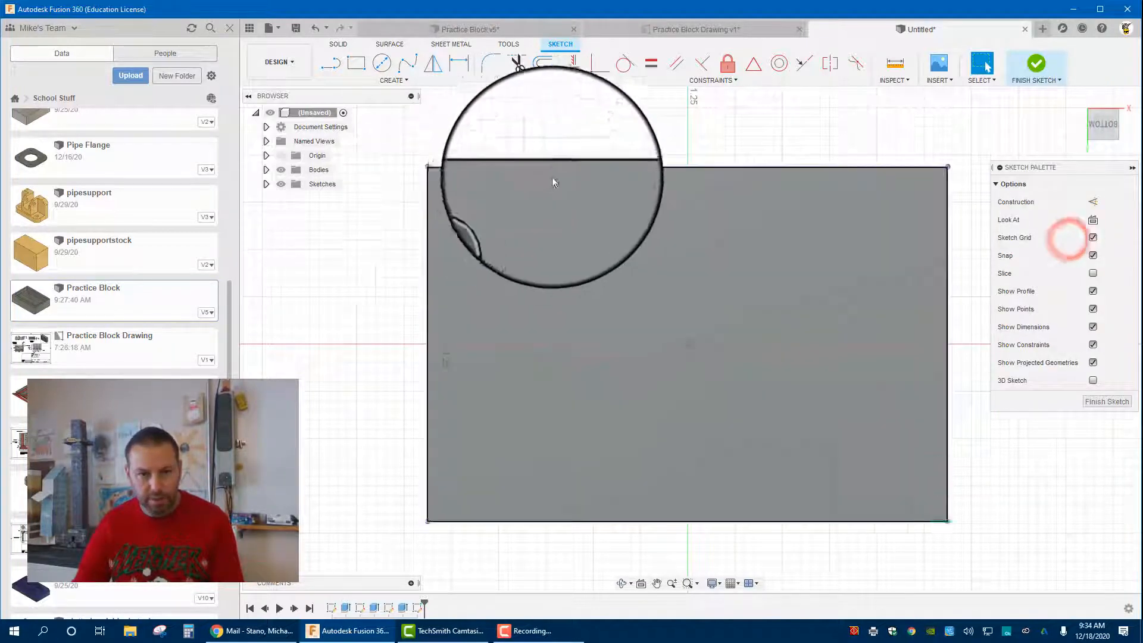
Dimension the circle's center 0.25 in from the upper edge of the block's underside.
click(458, 61)
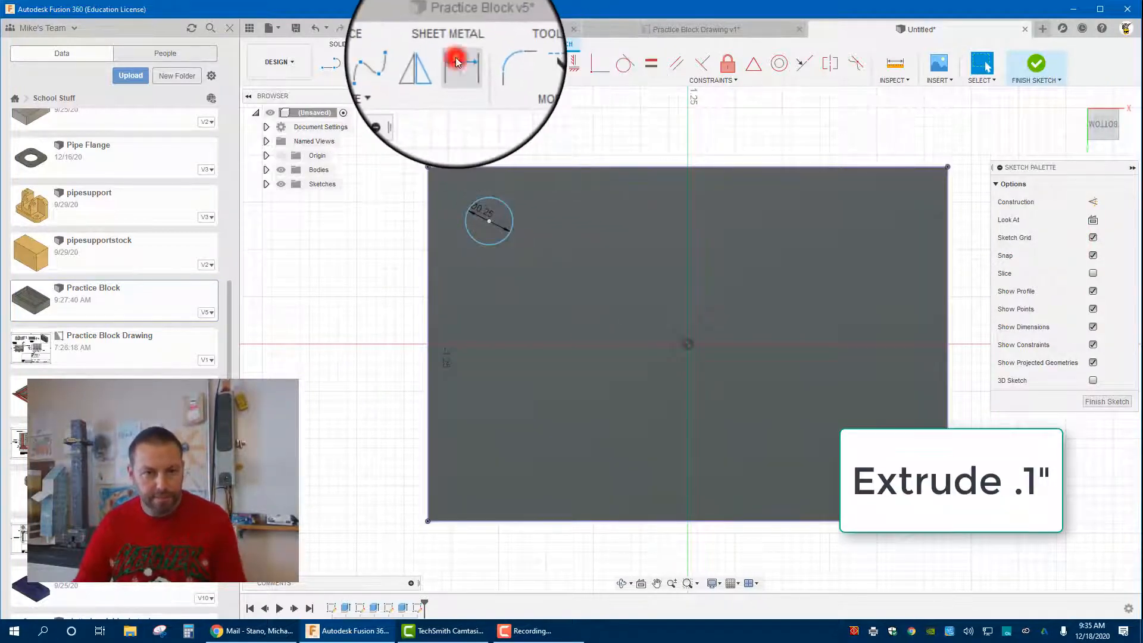
click(489, 218)
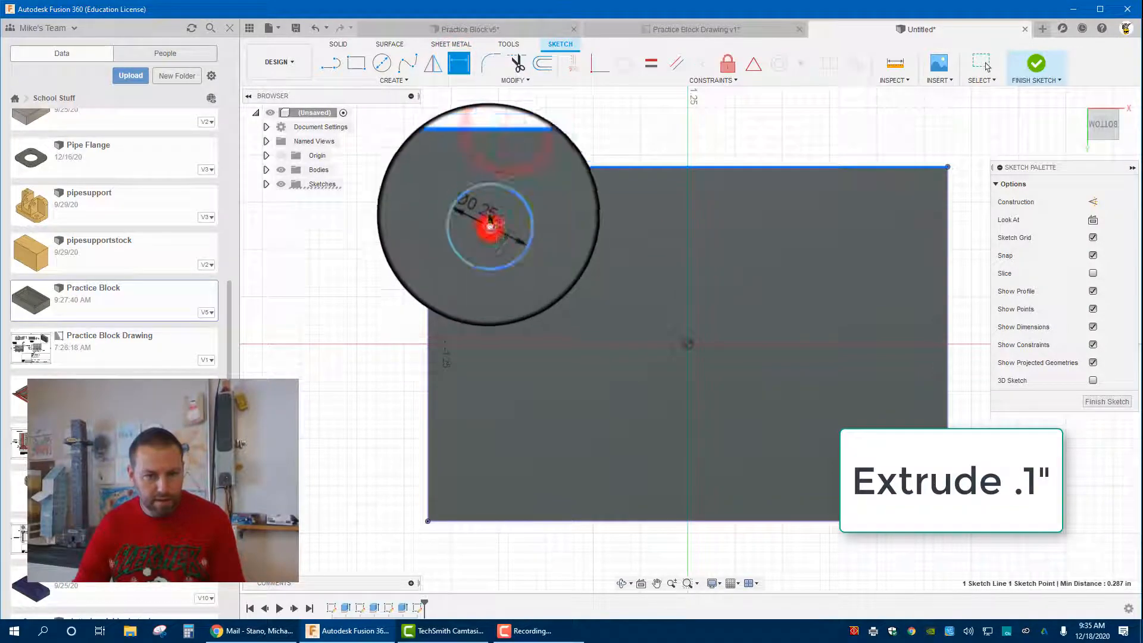
click(402, 206)
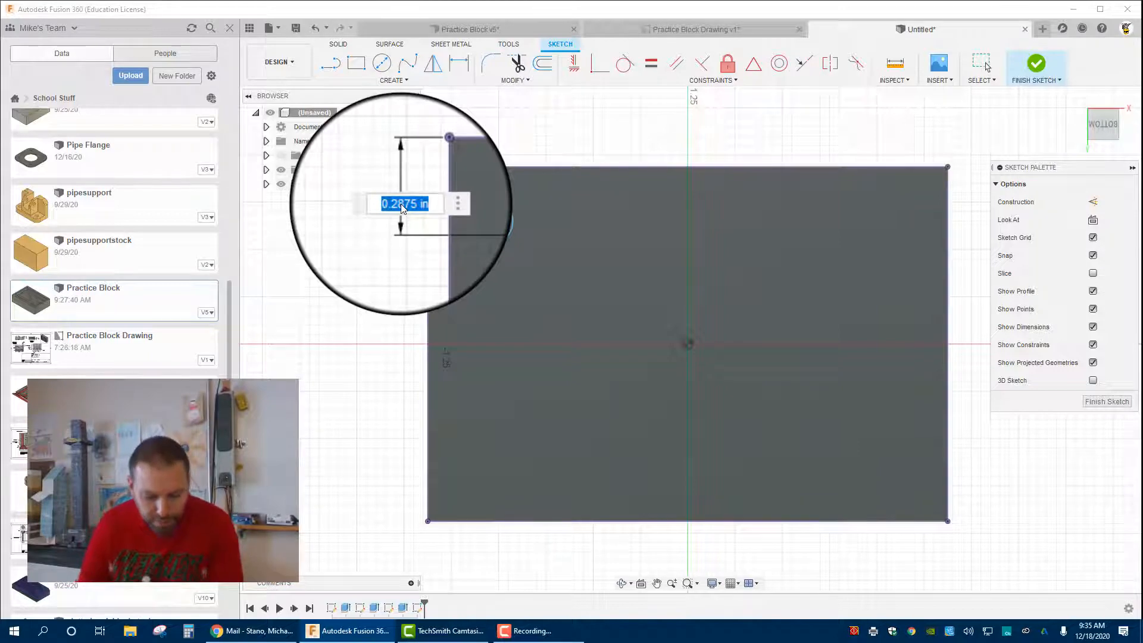
text(.25)
key(Return)
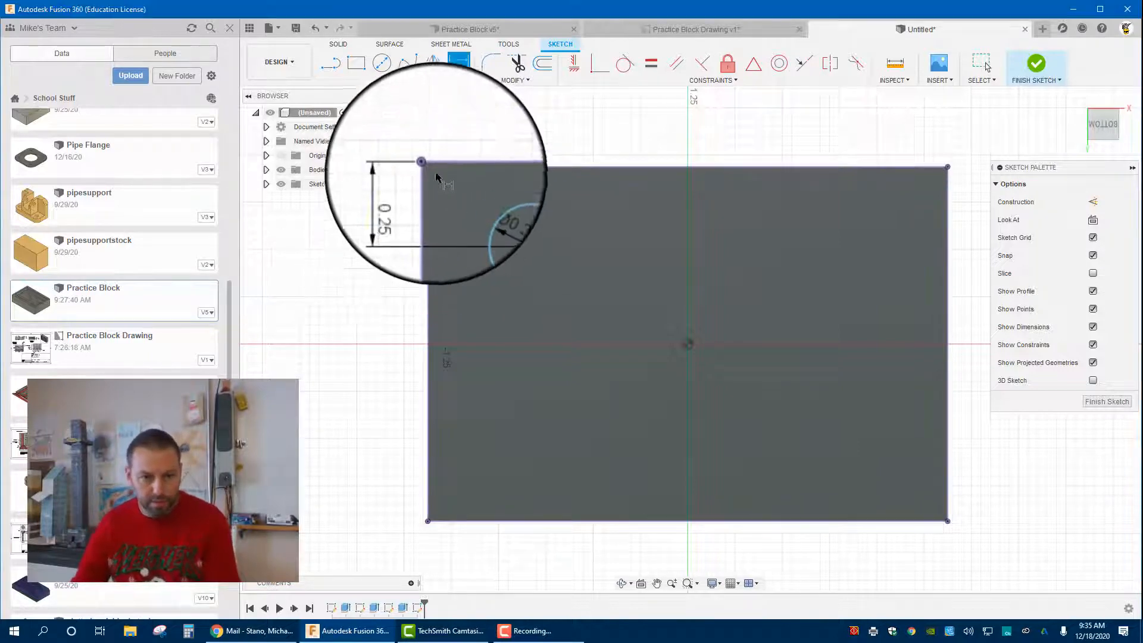
Dimension the circle's center 0.25 in from the left edge of the block's underside.
click(488, 215)
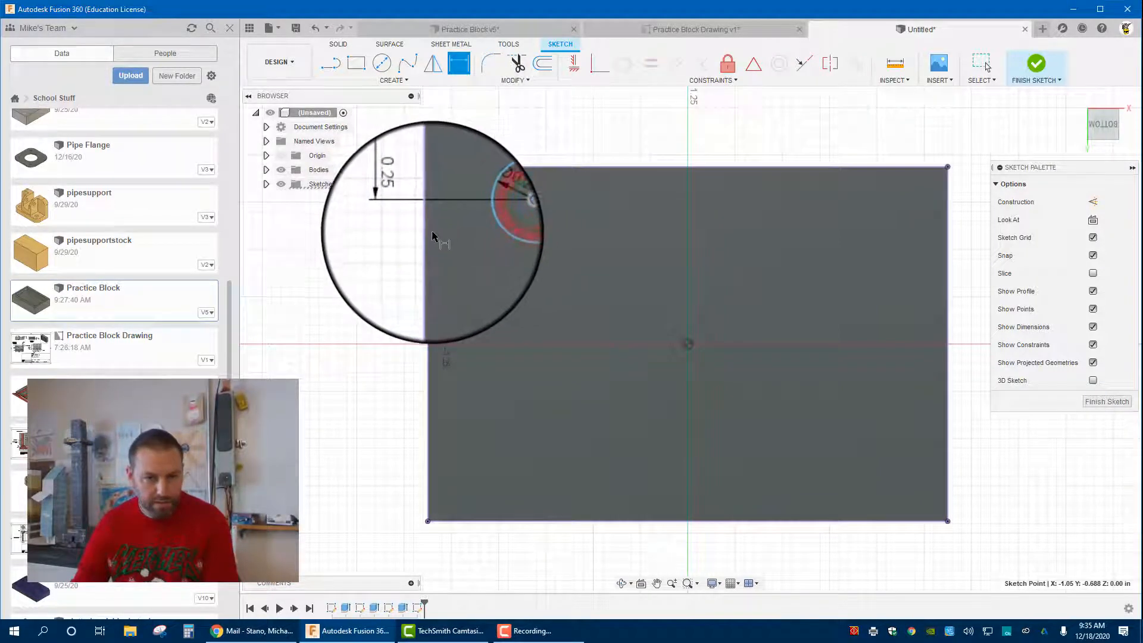
click(428, 239)
click(445, 127)
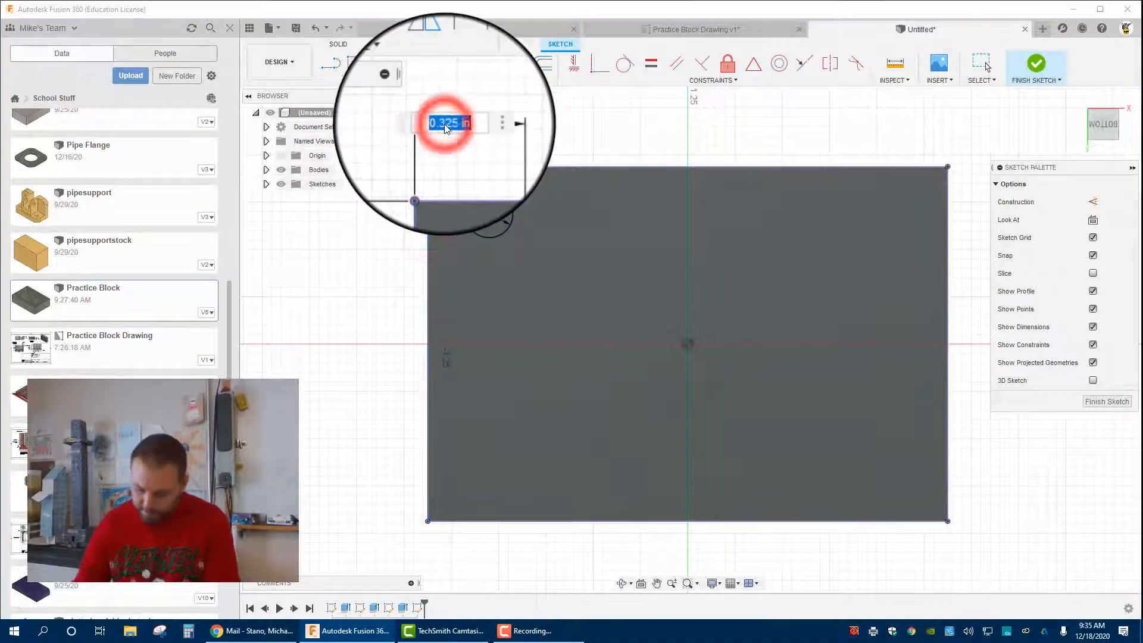
text(.25)
key(Return)
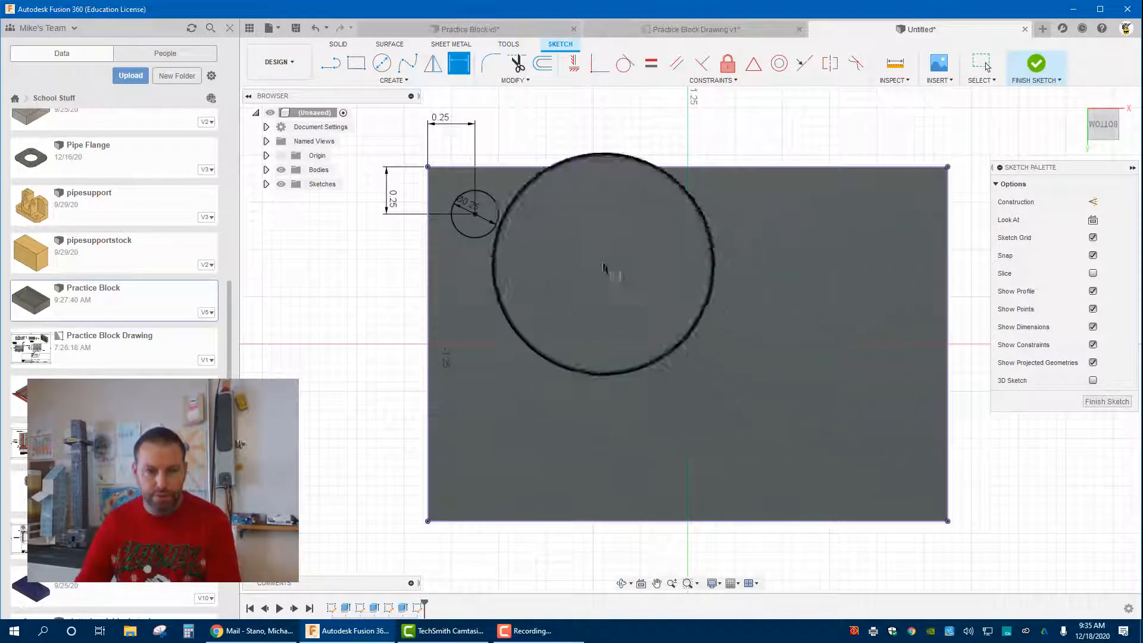
Finish the sketch and extrude the circle 0.1 in outward from the underside, joined to the block.
click(1045, 62)
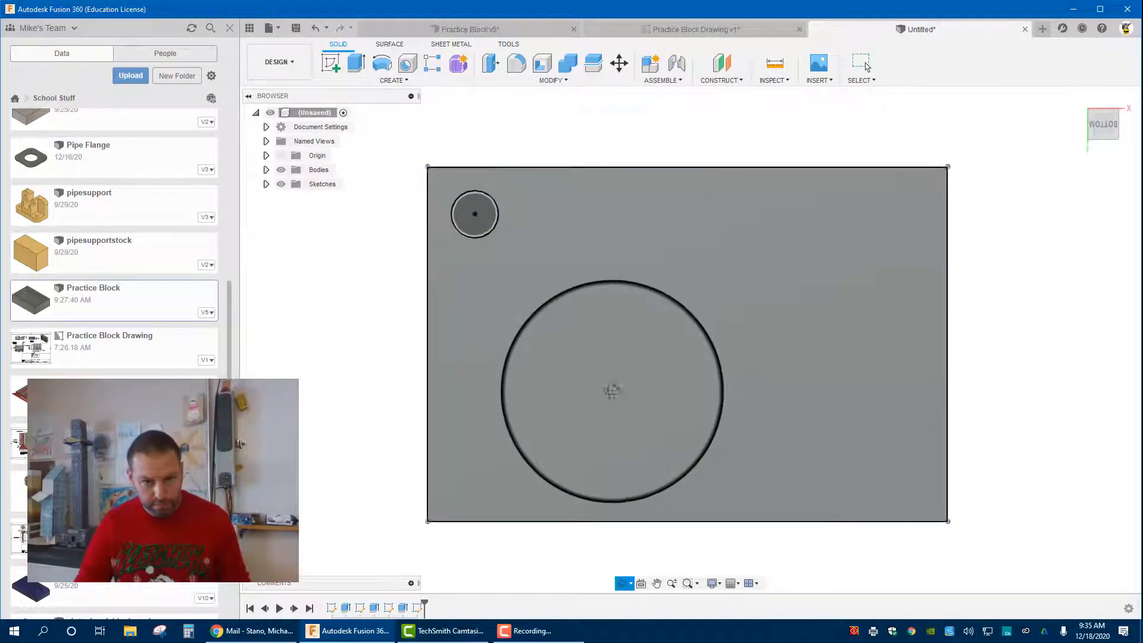
shift+middle_drag(613, 390, 609, 348)
scroll(610, 348, up, 1)
click(356, 63)
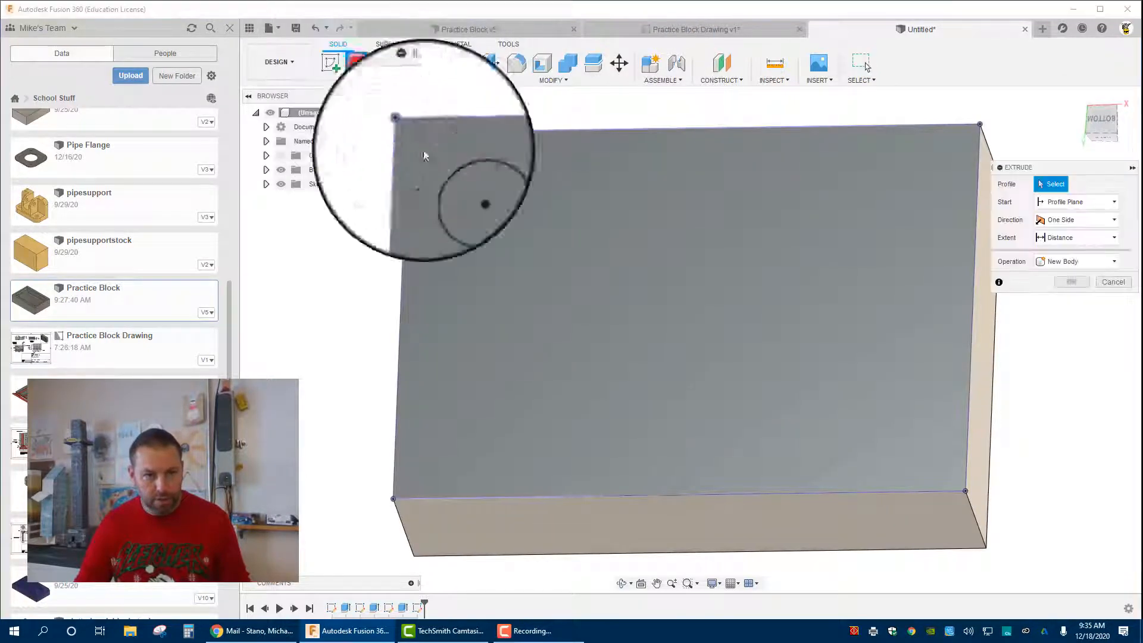
click(473, 194)
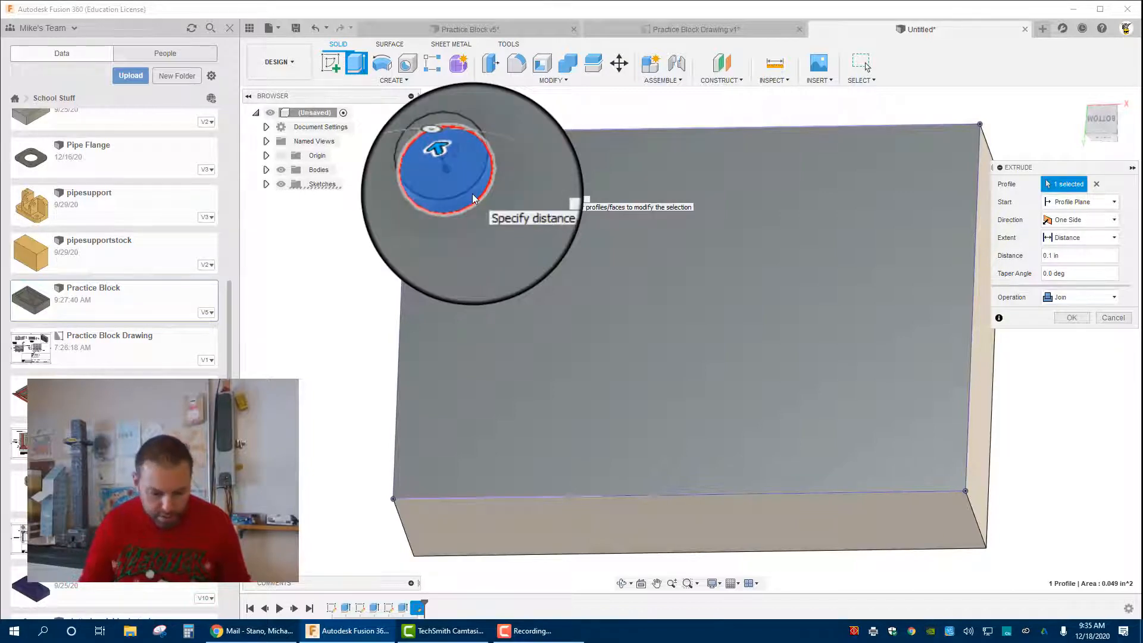
key(Return)
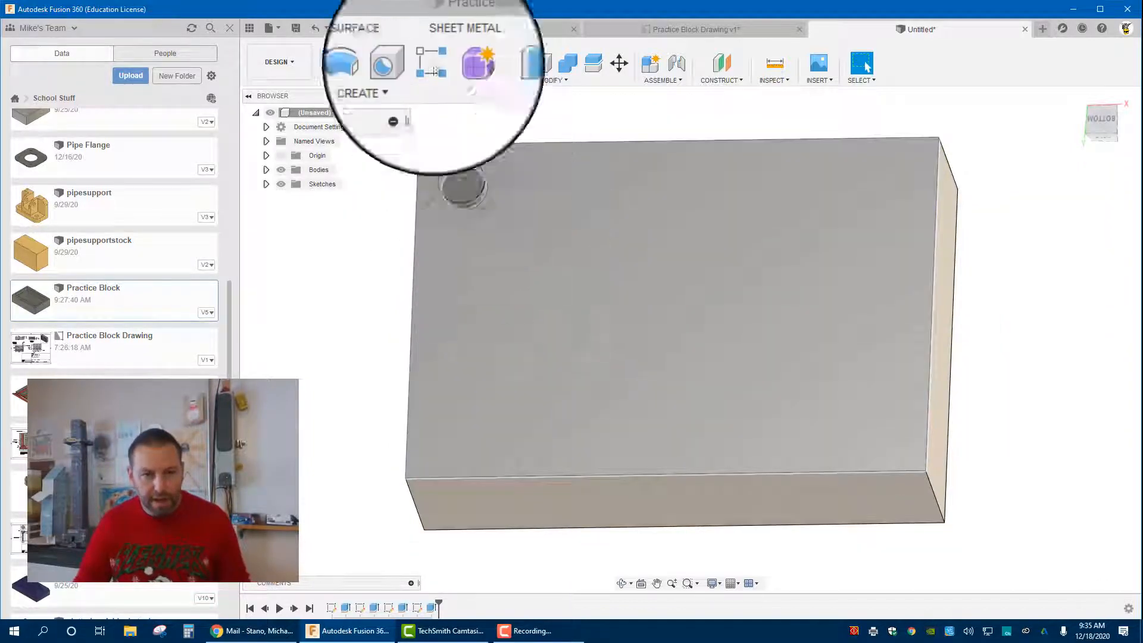
Set up a rectangular pattern of the round boss as a feature, with directions along the underside's upper and left edges.
click(435, 63)
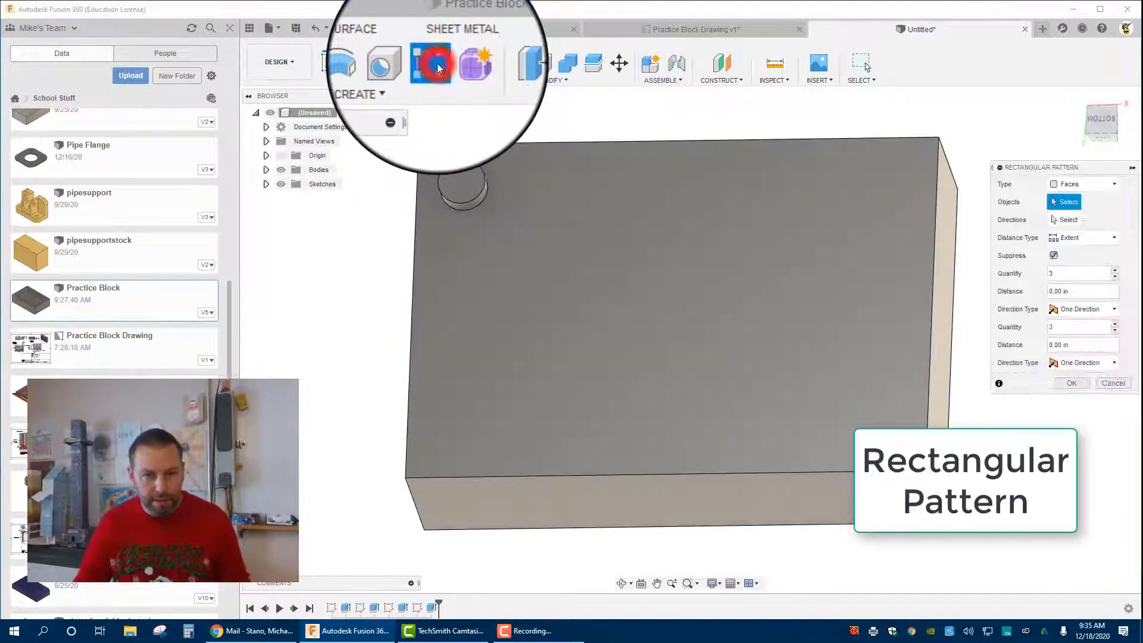
click(1094, 180)
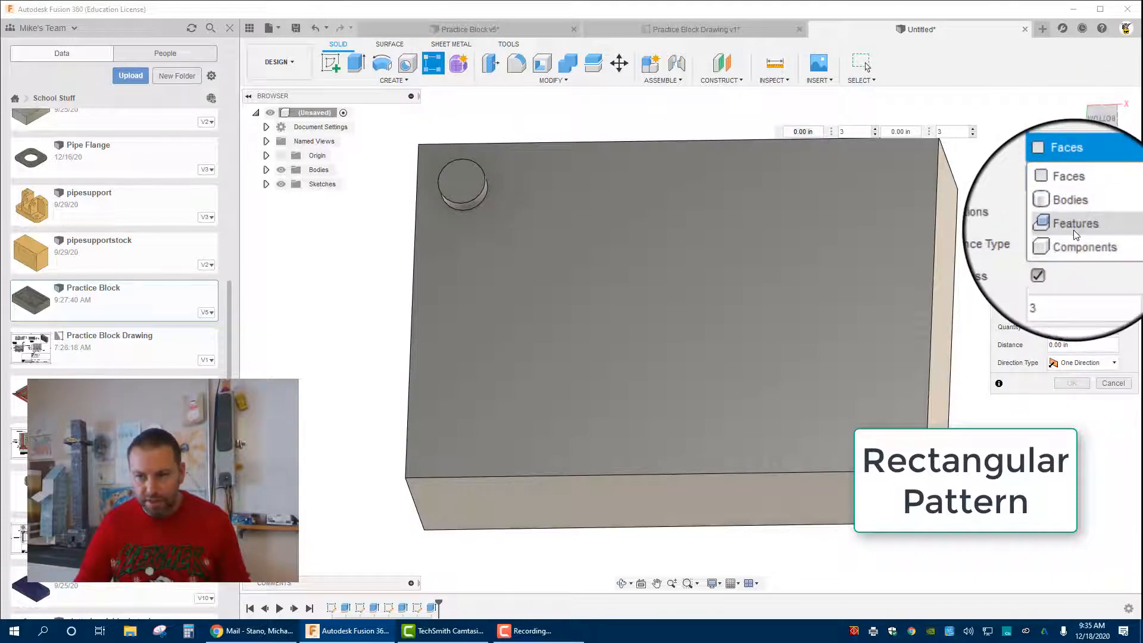
click(1074, 227)
click(470, 193)
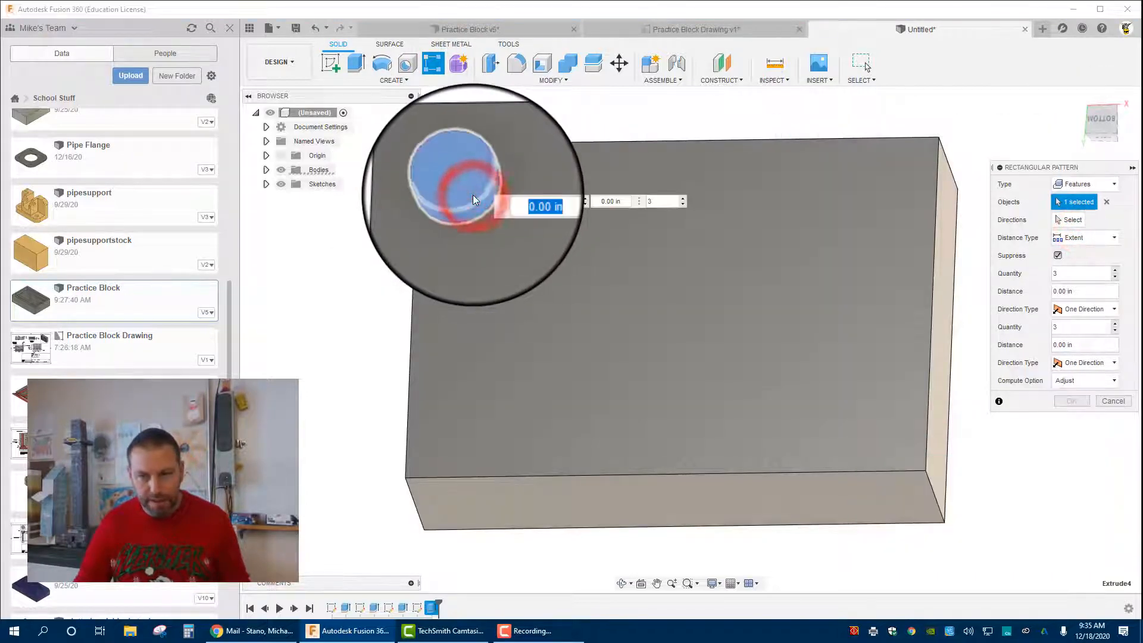
click(1072, 220)
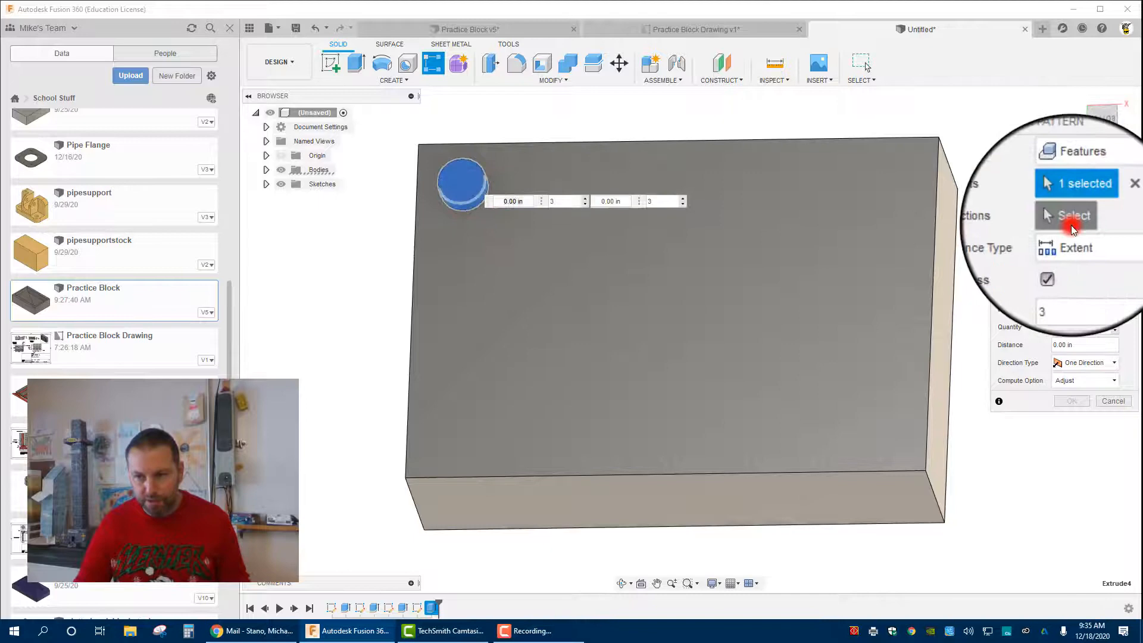
click(741, 142)
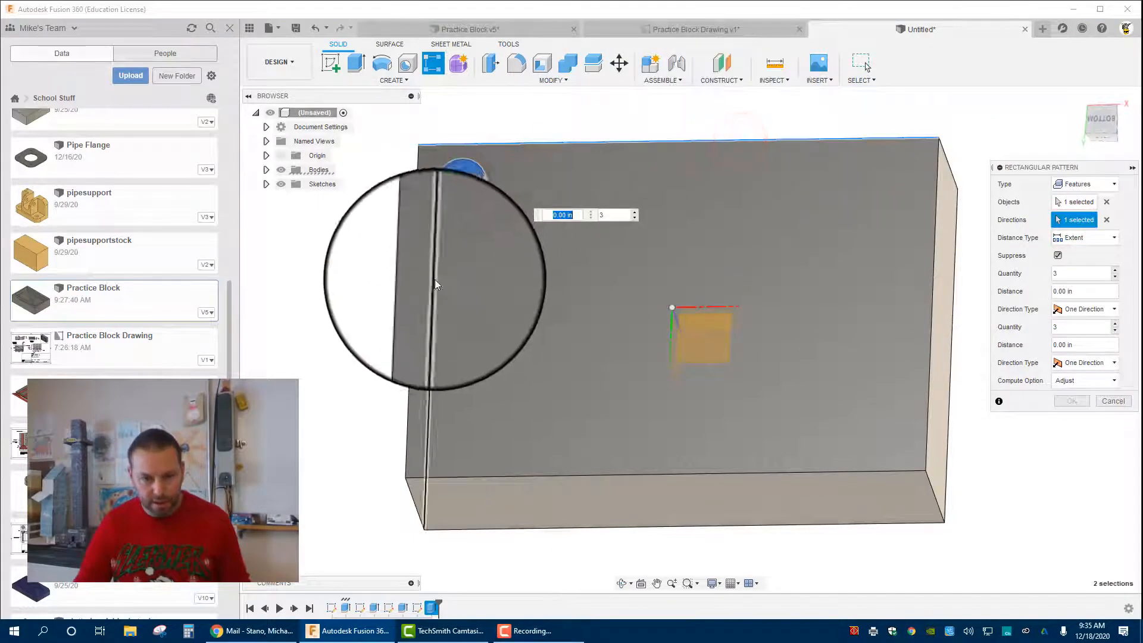
click(412, 290)
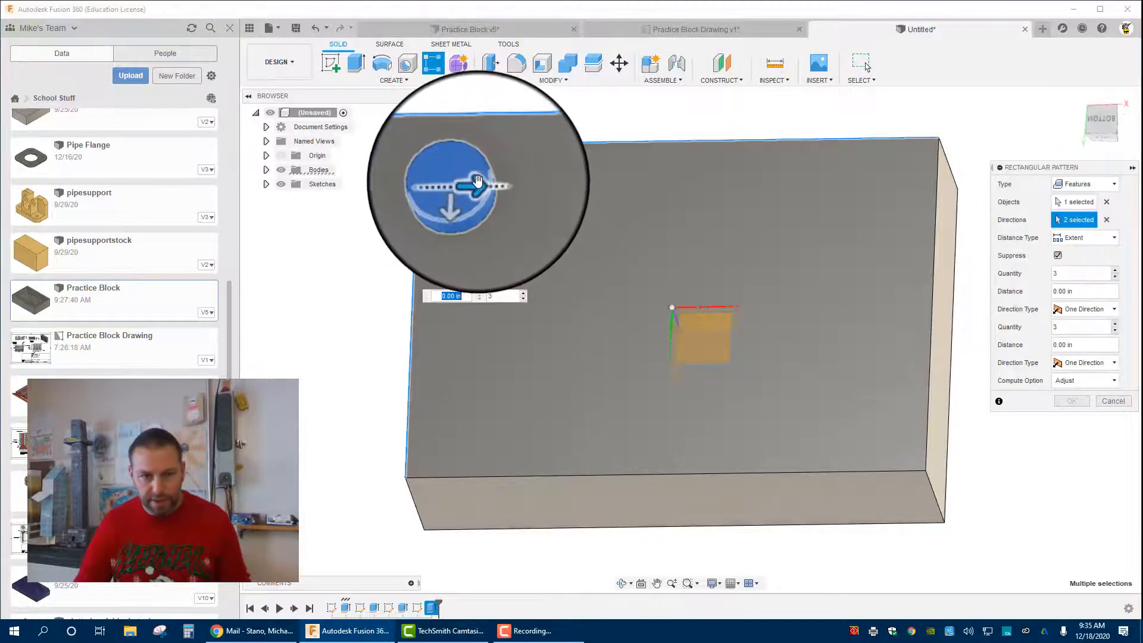
Spread the pattern about 2.20 in across and 1.30 in down the underside, and change its distance type to Spacing.
drag(475, 184, 894, 193)
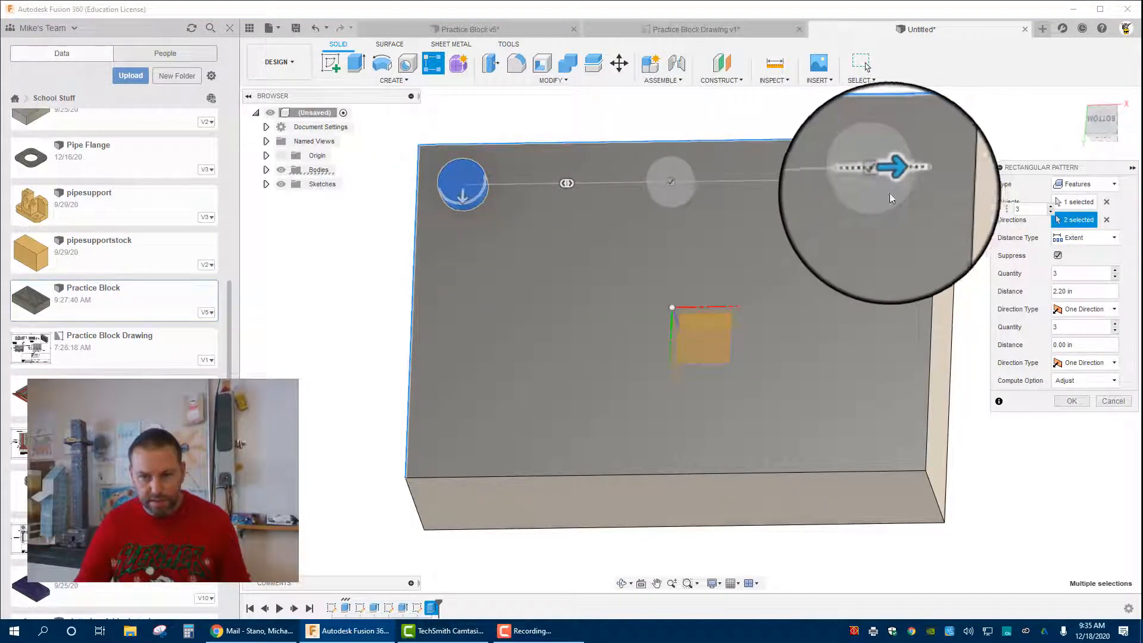
drag(462, 194, 458, 424)
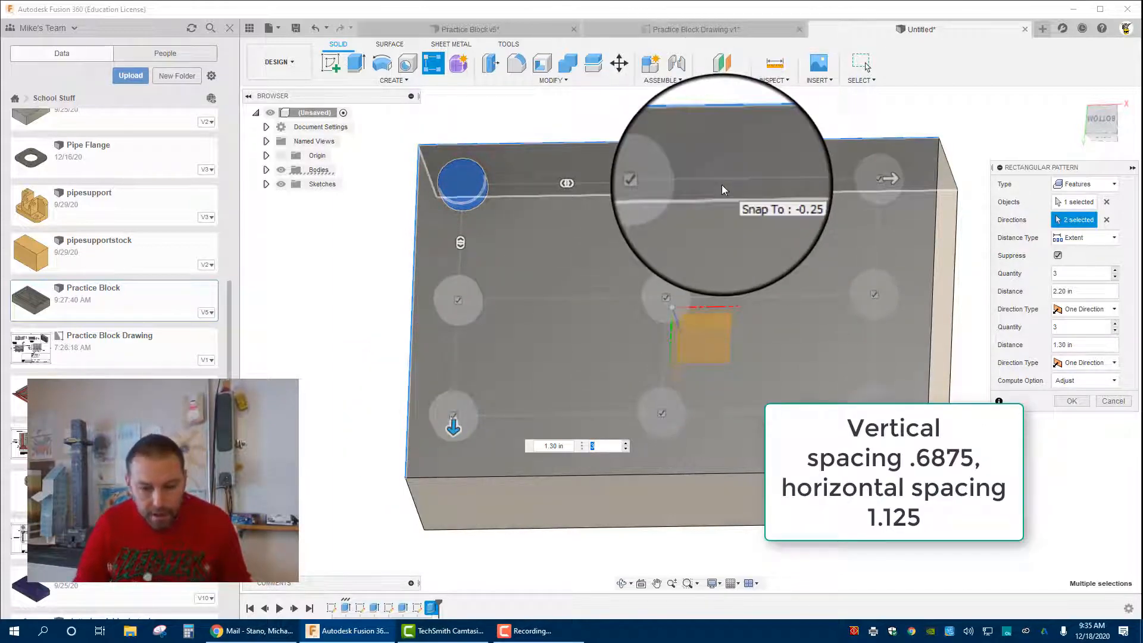
click(1081, 239)
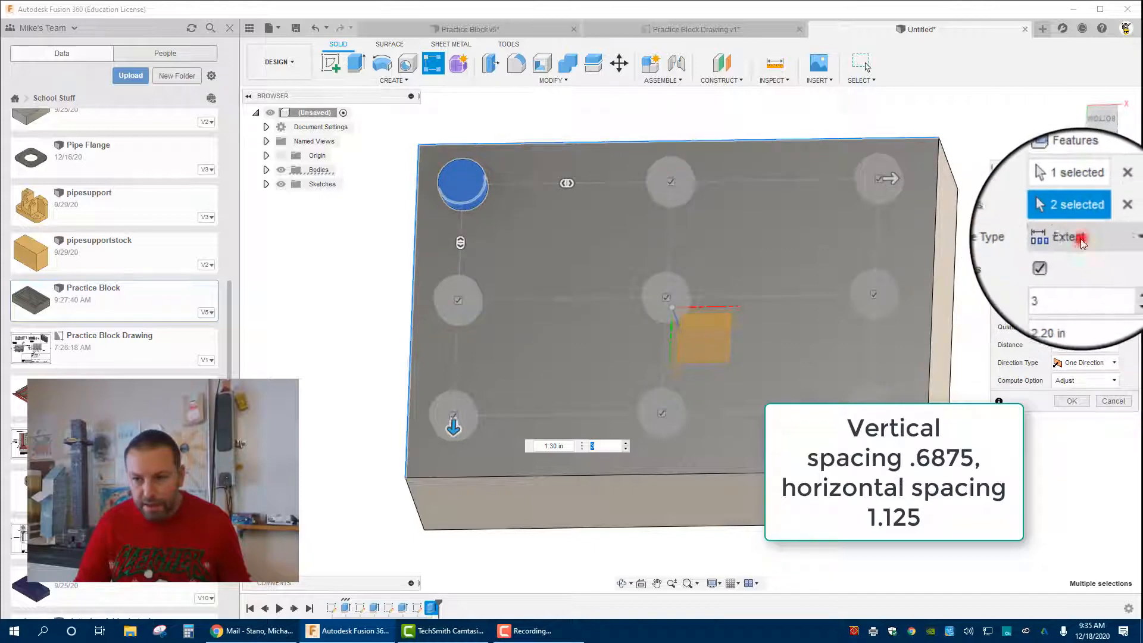
click(1081, 269)
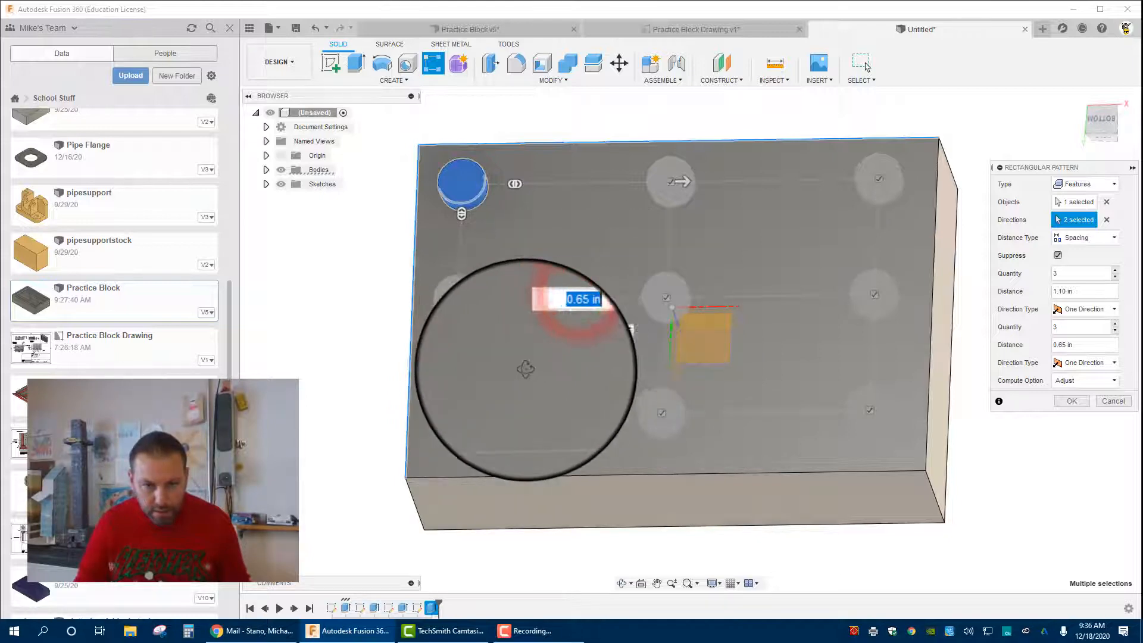
Set the pattern's vertical spacing to 0.6875 in.
mouse_move(526, 370)
shift+middle_down()
mouse_move(530, 393)
mouse_move(529, 359)
shift+middle_up()
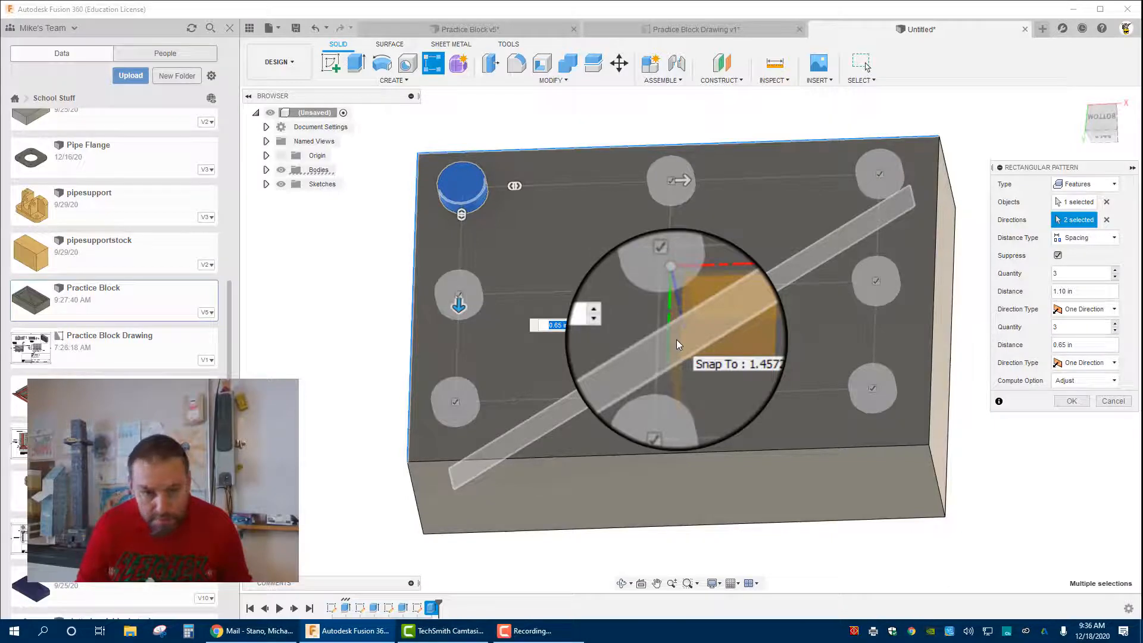
key(BackSpace)
text(.6875)
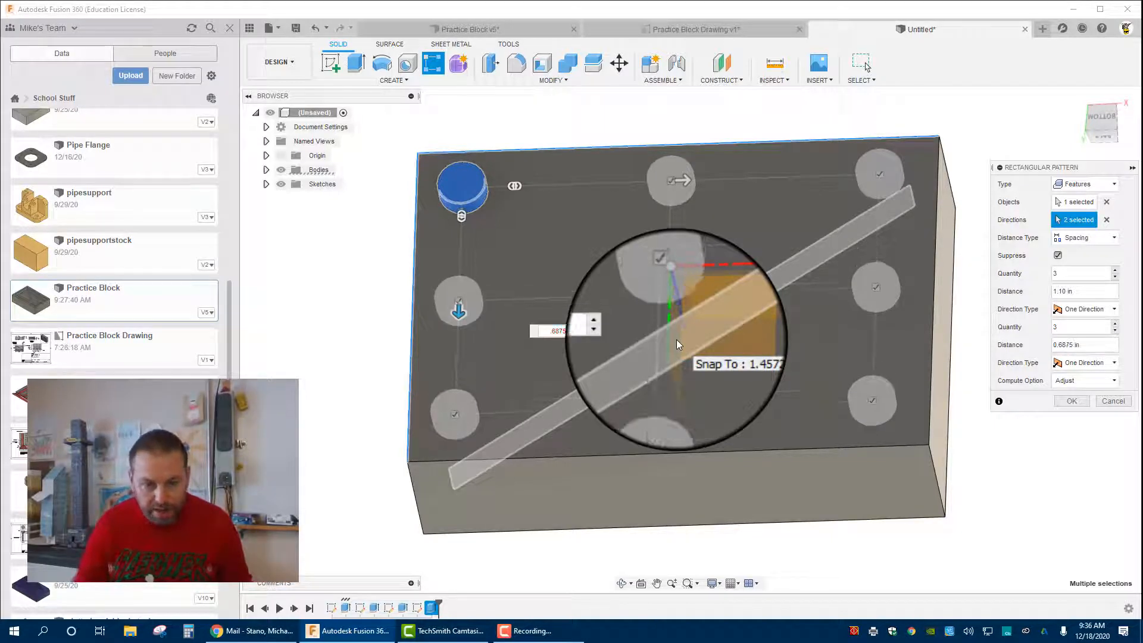
Set the pattern's horizontal spacing to 1.125 in and complete the rectangular pattern.
shift+middle_drag(676, 339, 593, 276)
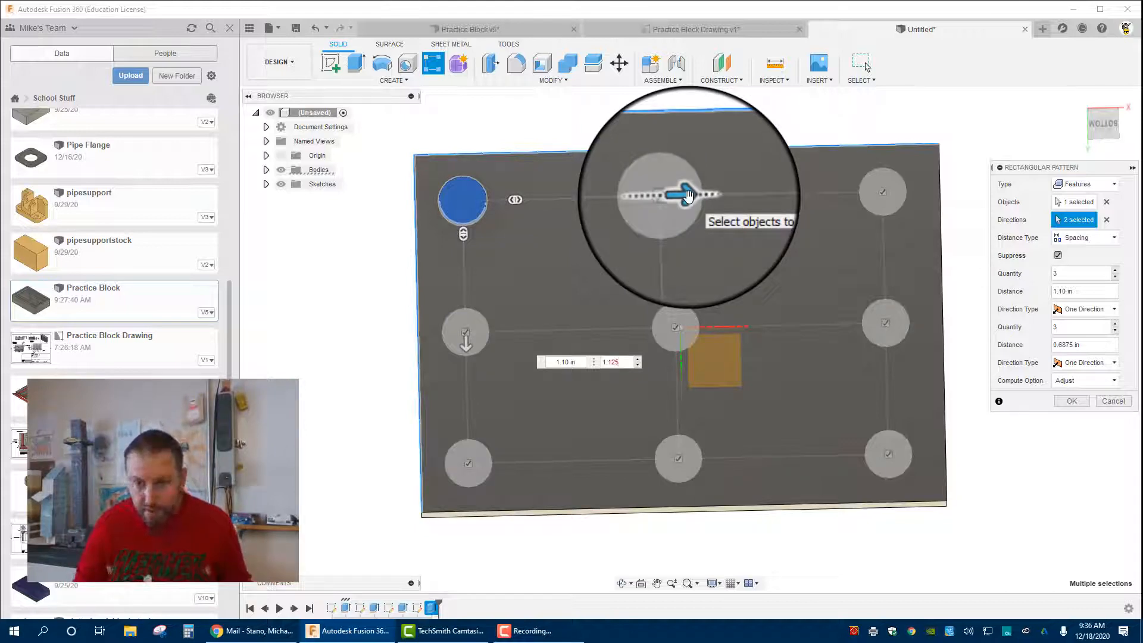
click(566, 362)
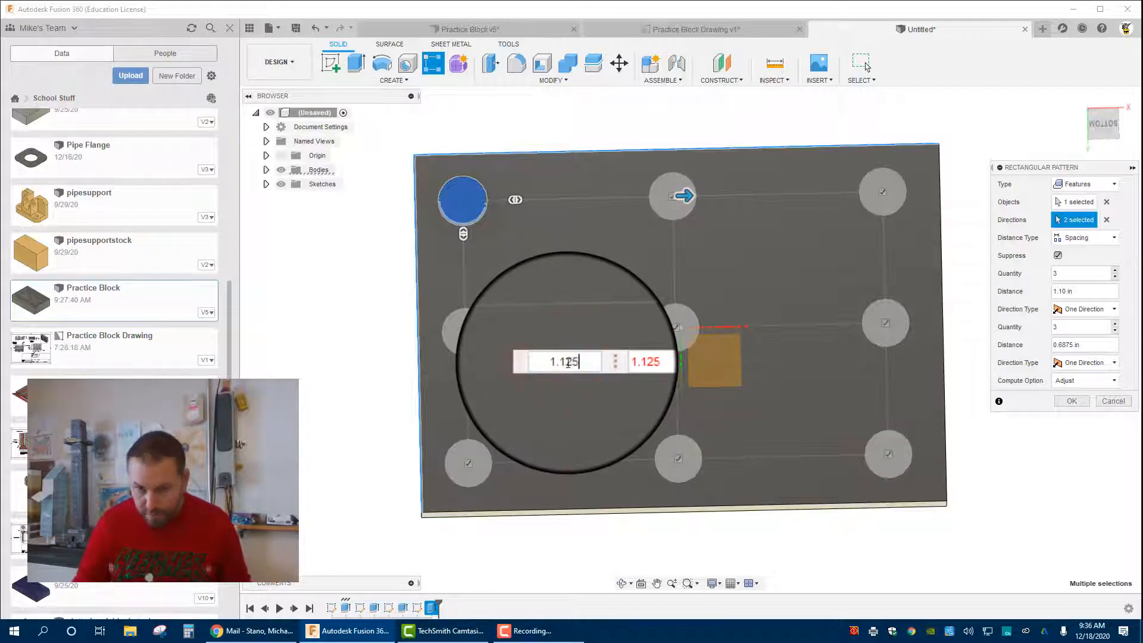
text(1.125)
key(Return)
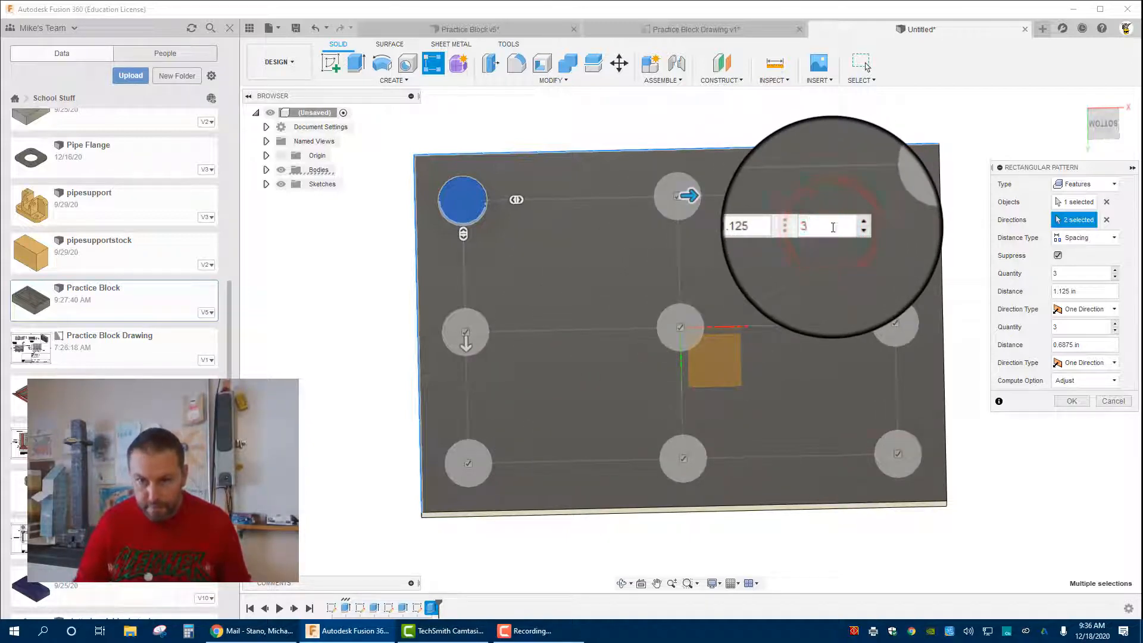
click(1042, 441)
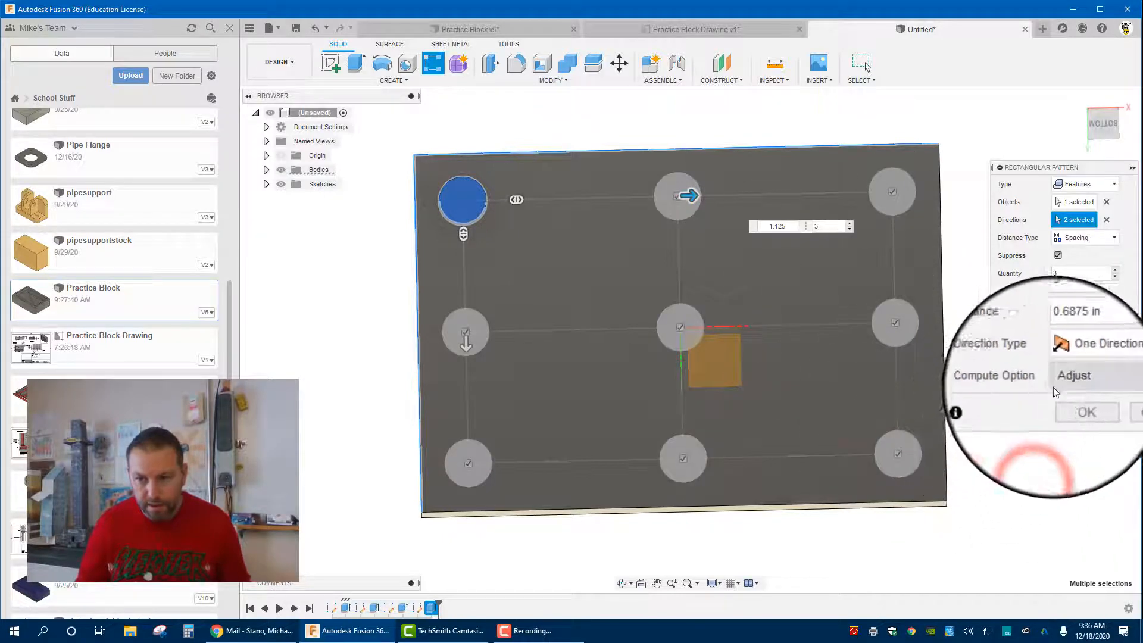
click(1070, 402)
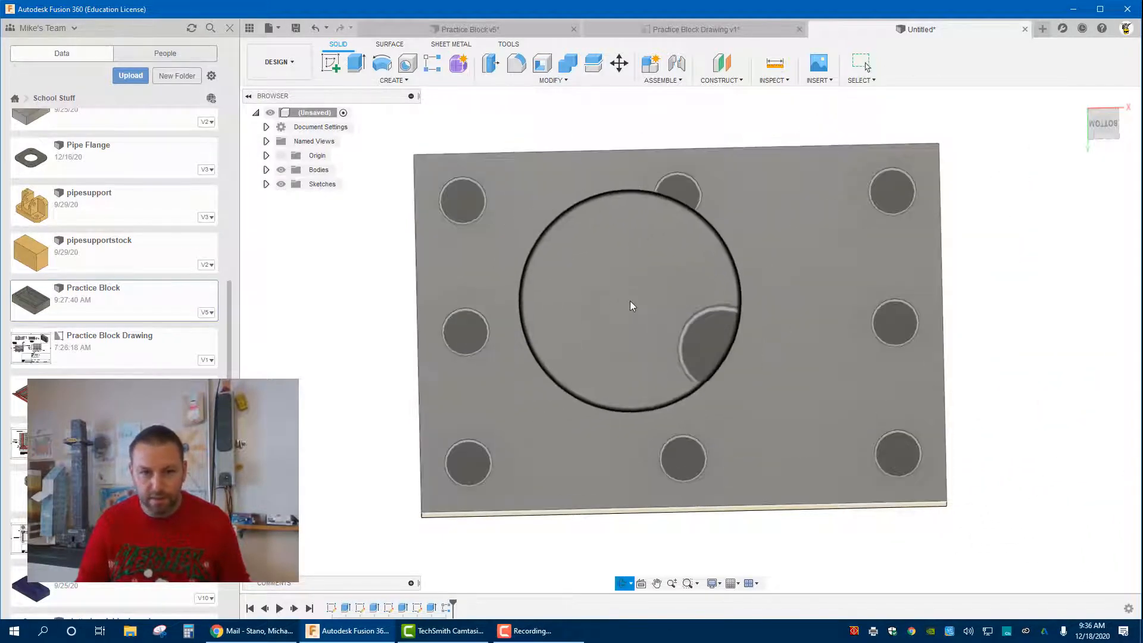
View the block squarely from below and start a new sketch on the underside face between the bosses.
click(1098, 123)
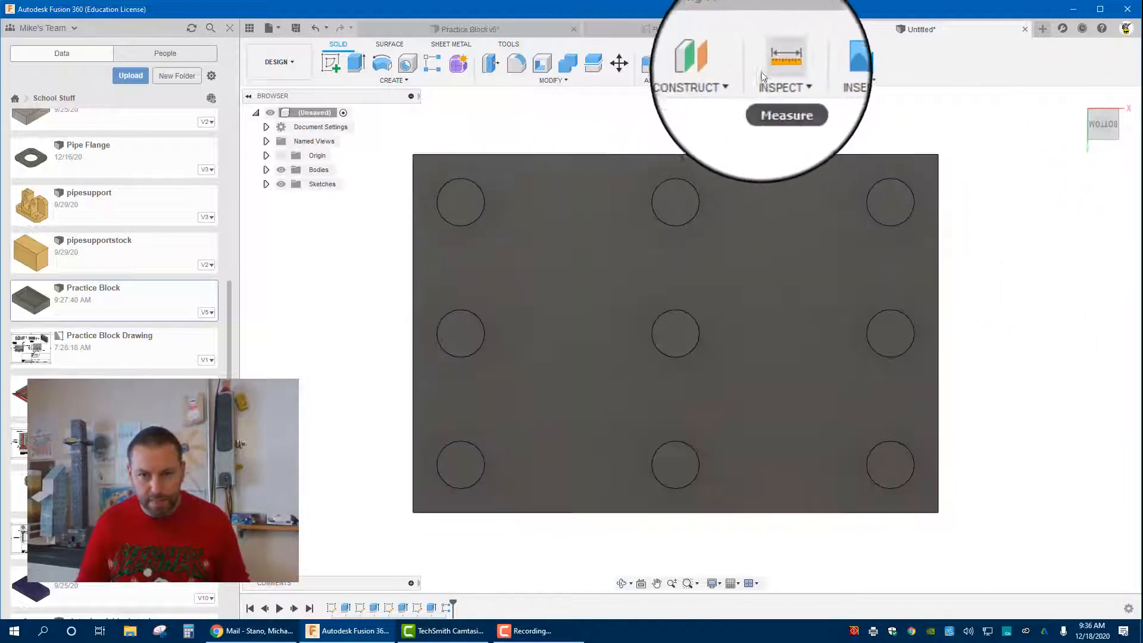
click(743, 232)
click(330, 63)
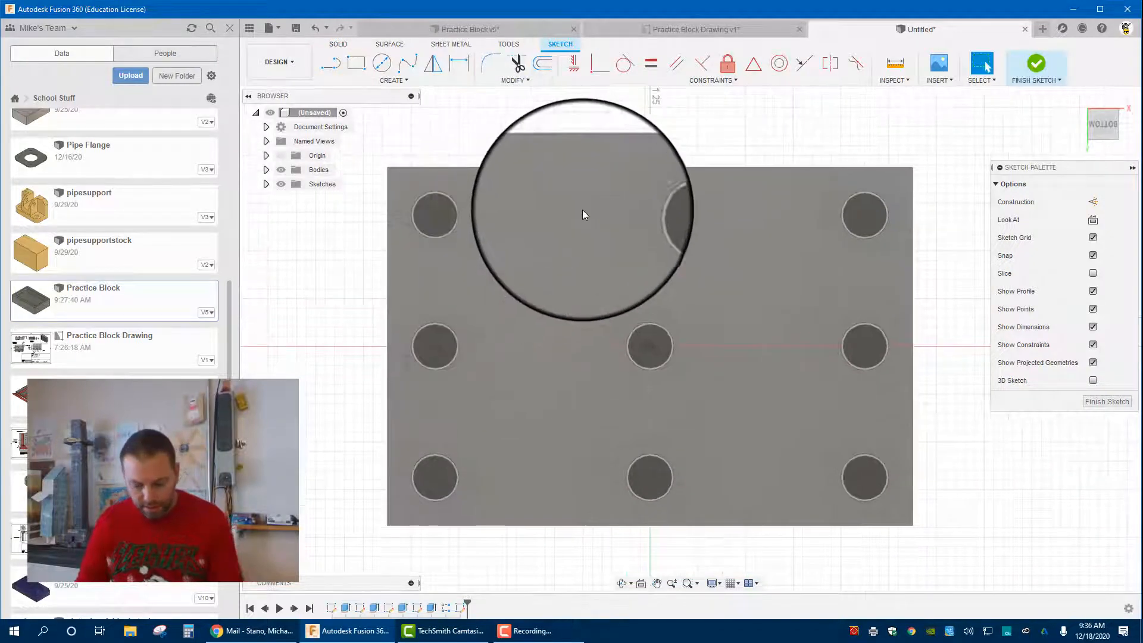
Project the underside face and the outlines of the upper-left, upper-right and lower-right bosses into the sketch.
key(p)
click(733, 256)
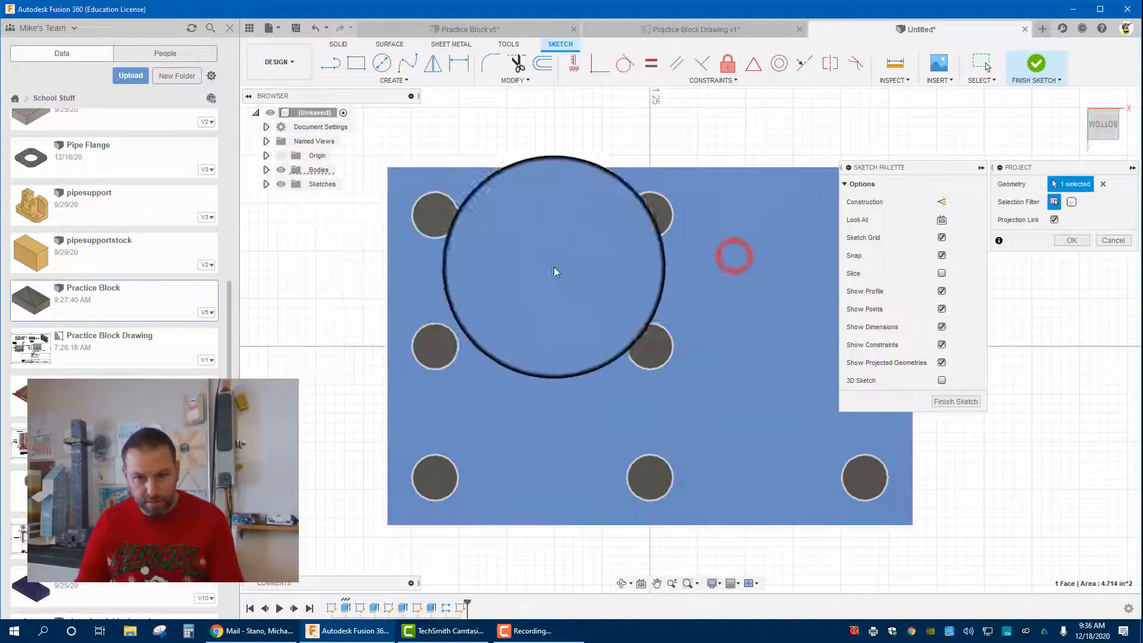
click(439, 223)
scroll(672, 269, down, 1)
middle_drag(771, 238, 712, 253)
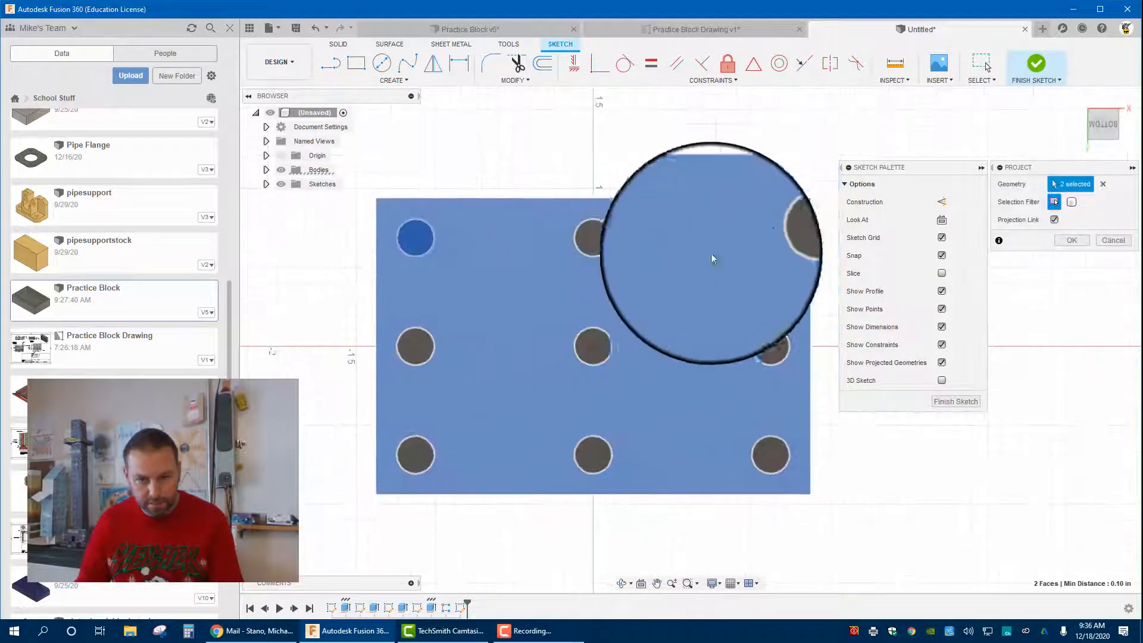
click(776, 225)
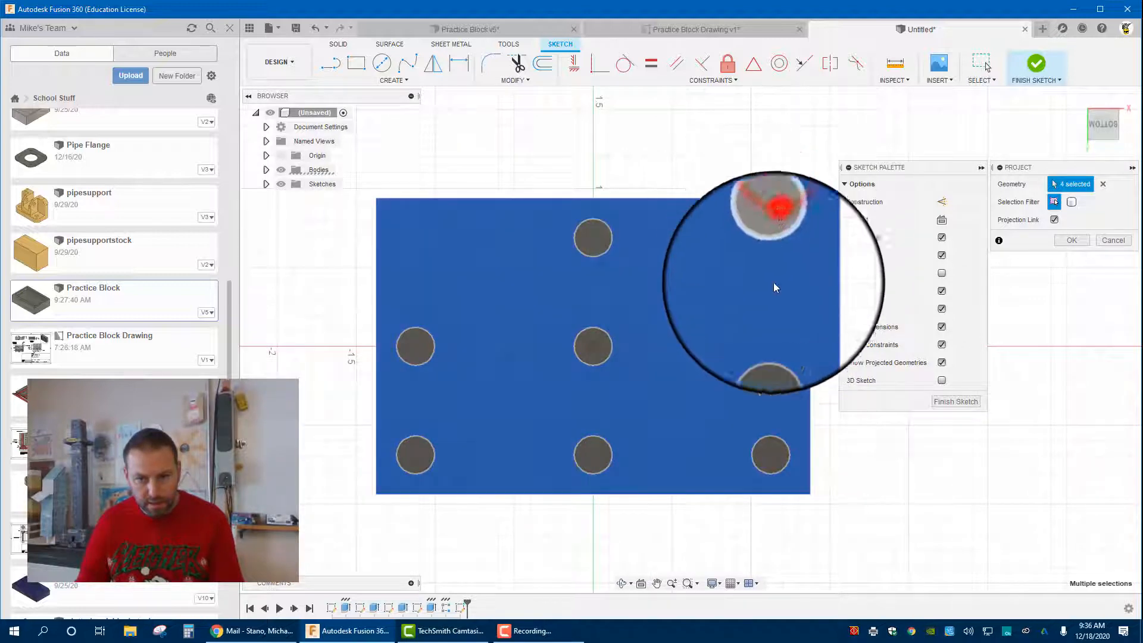
click(765, 460)
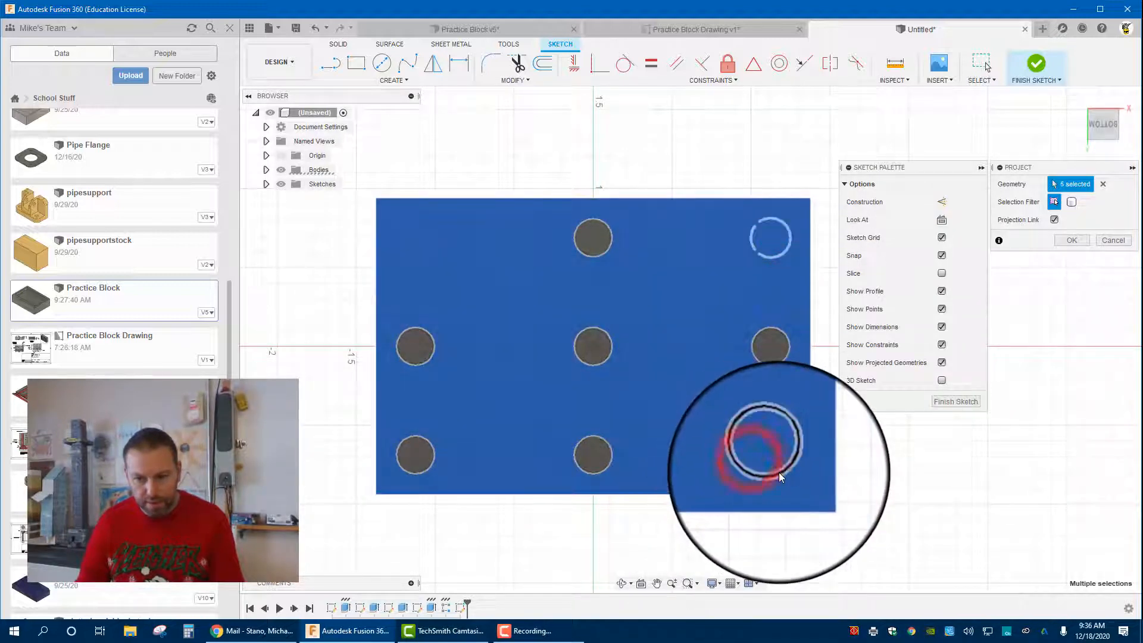
click(1069, 240)
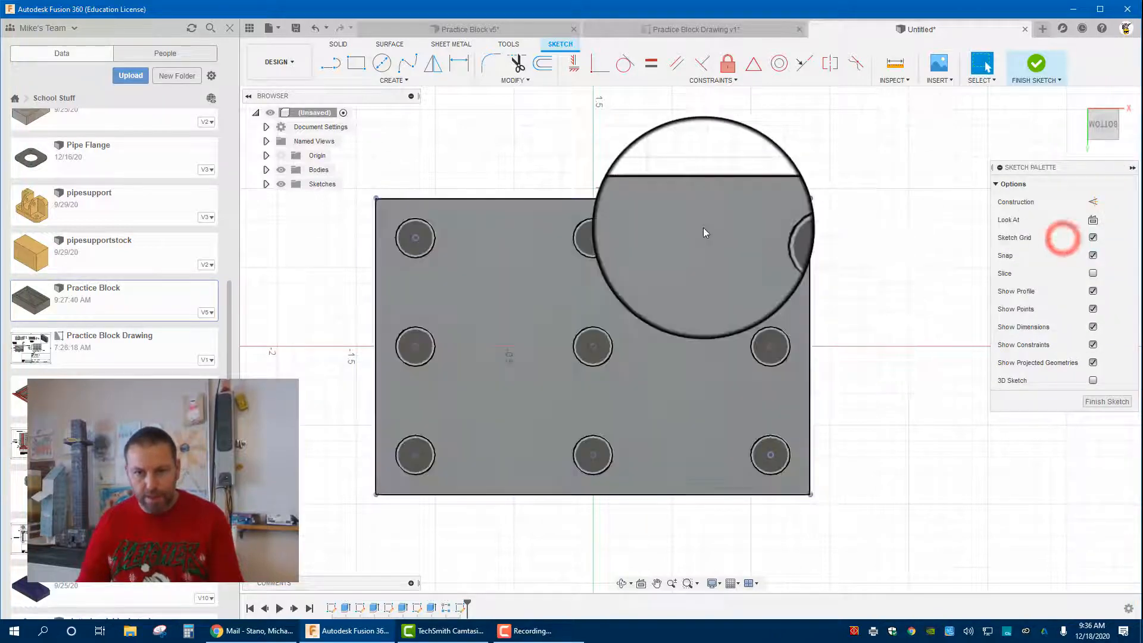
Measure the distance from the upper-right boss's center to the block's upper edge.
scroll(703, 228, up, 1)
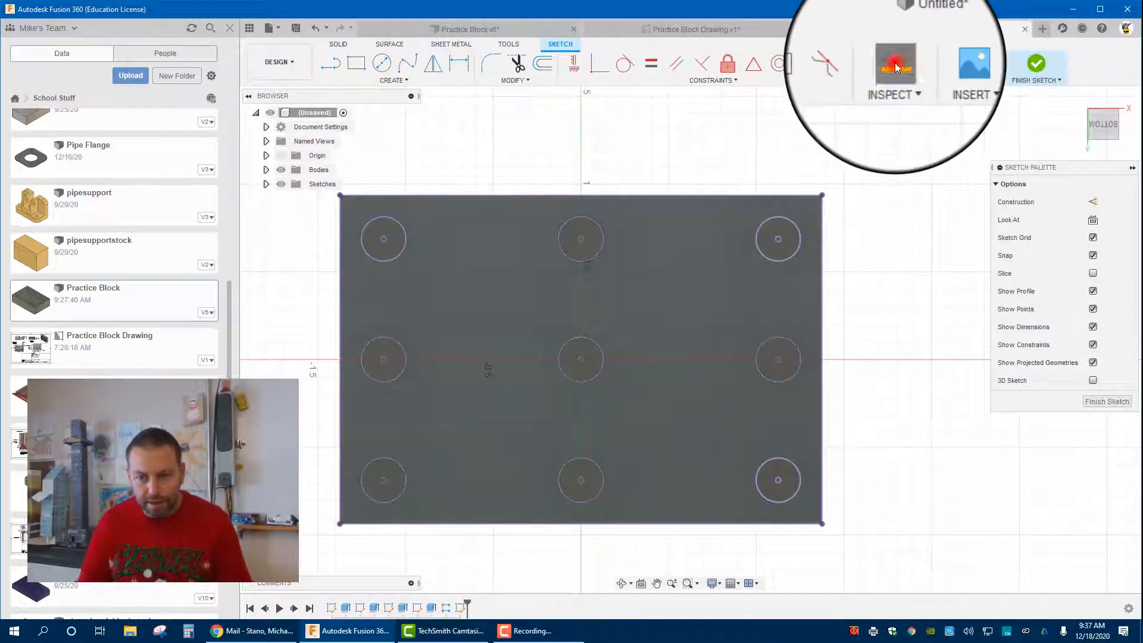
click(895, 65)
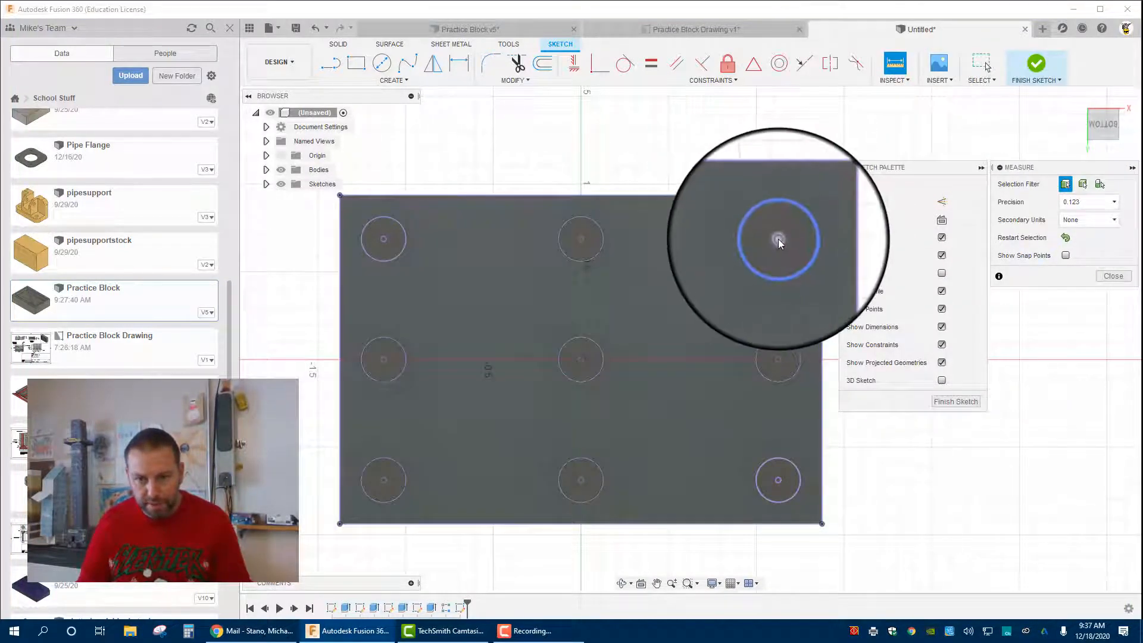
click(777, 238)
click(780, 195)
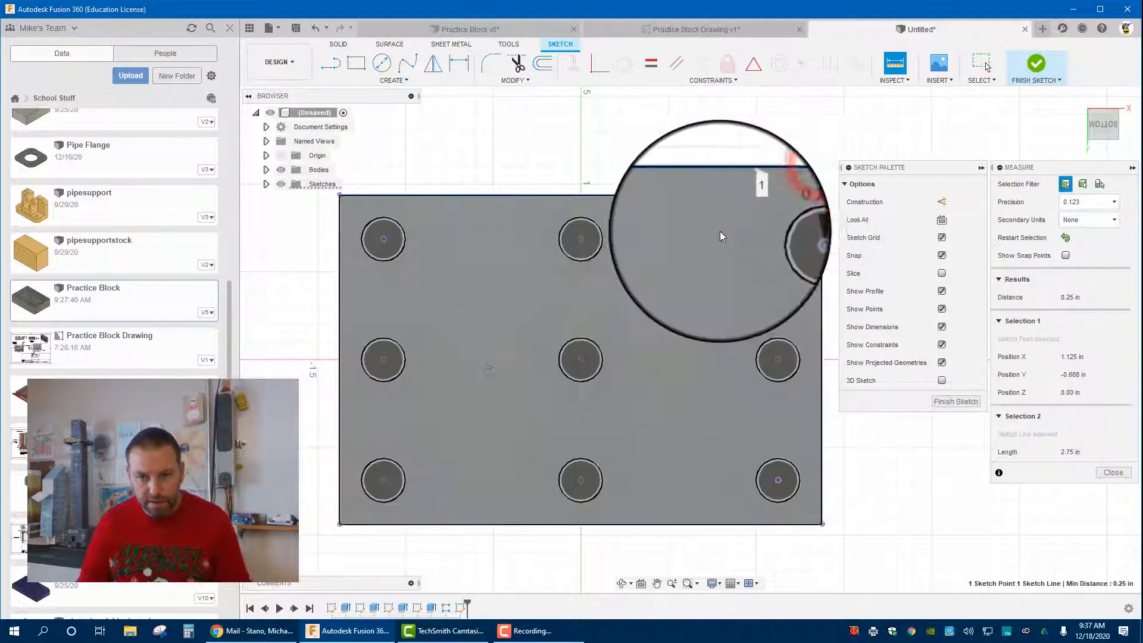
scroll(786, 229, up, 6)
middle_drag(729, 260, 600, 263)
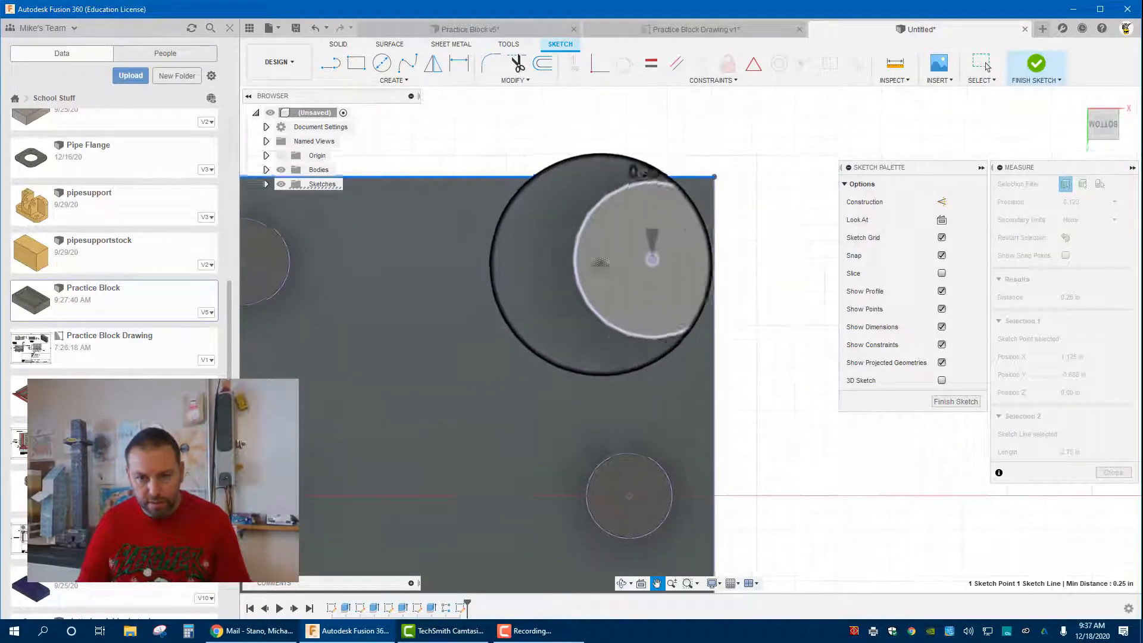
click(603, 265)
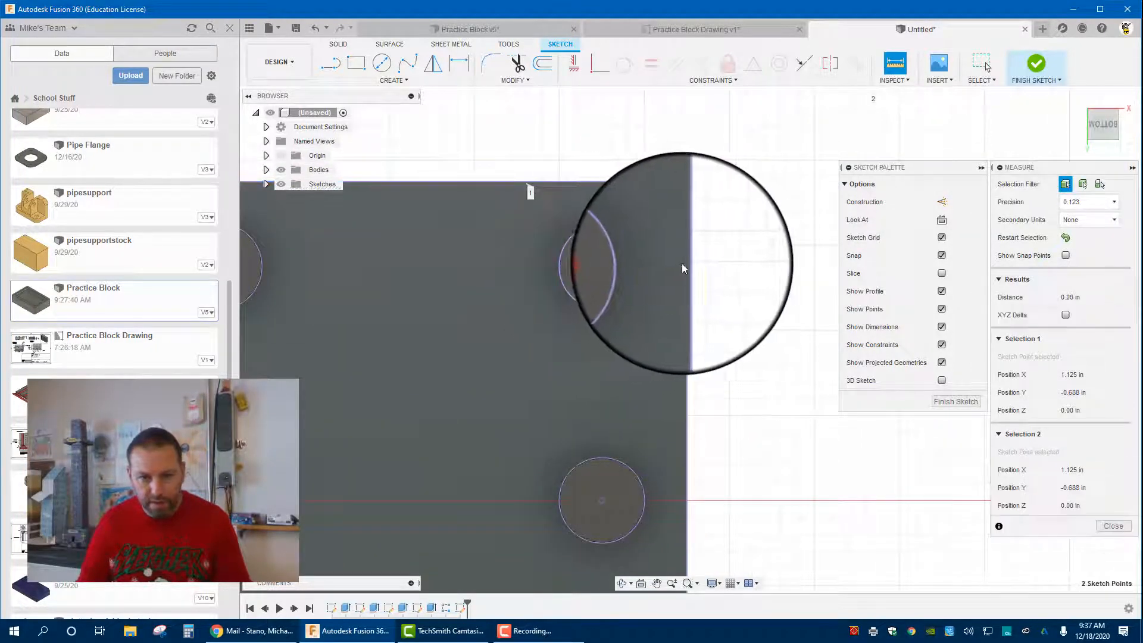
click(1114, 527)
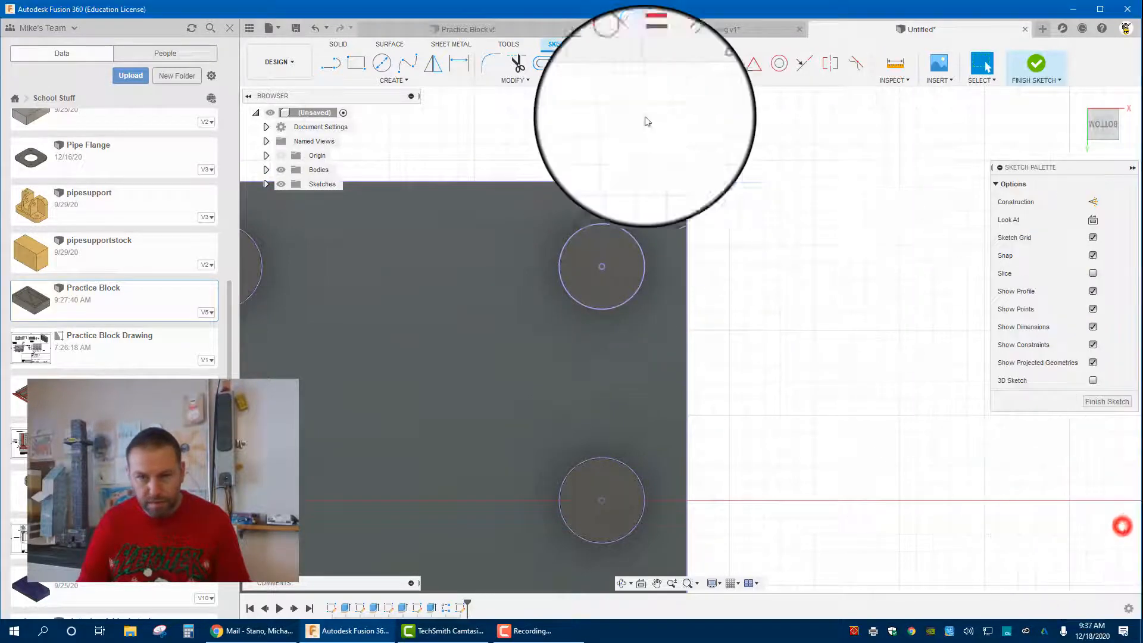
Measure the distance from the upper-right boss's center to the block's right edge.
click(905, 69)
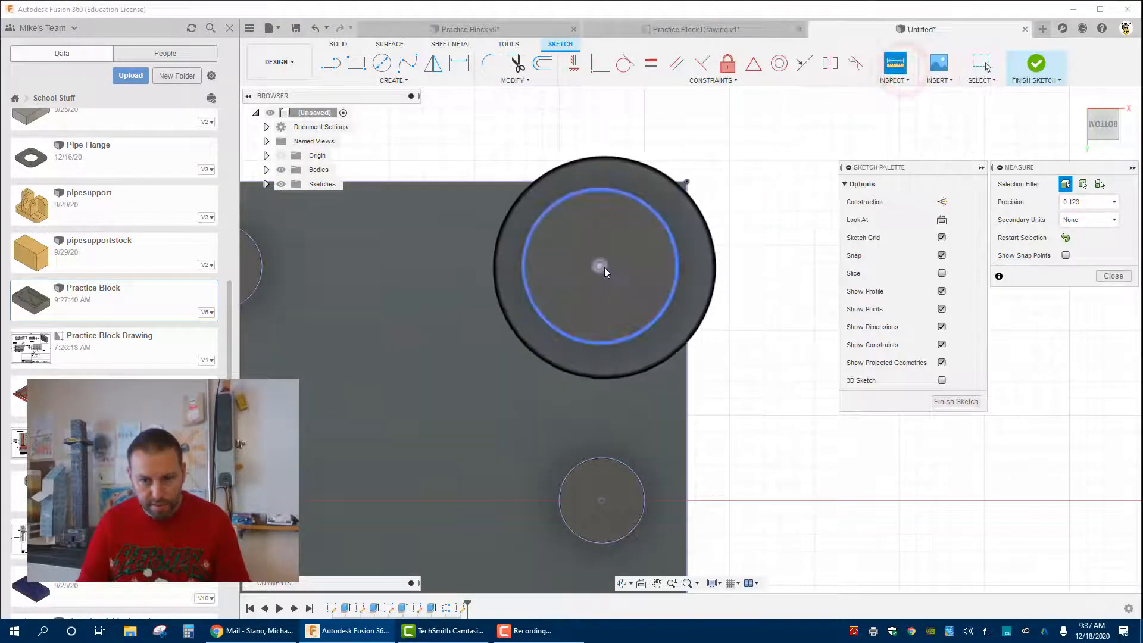
click(605, 267)
click(686, 272)
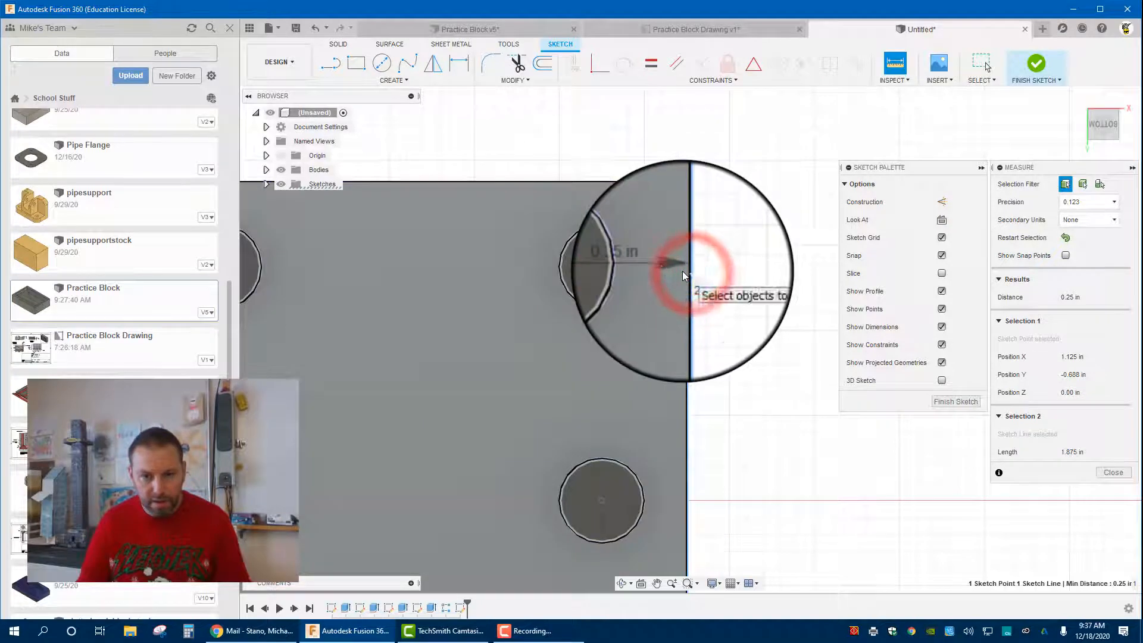
scroll(626, 268, up, 3)
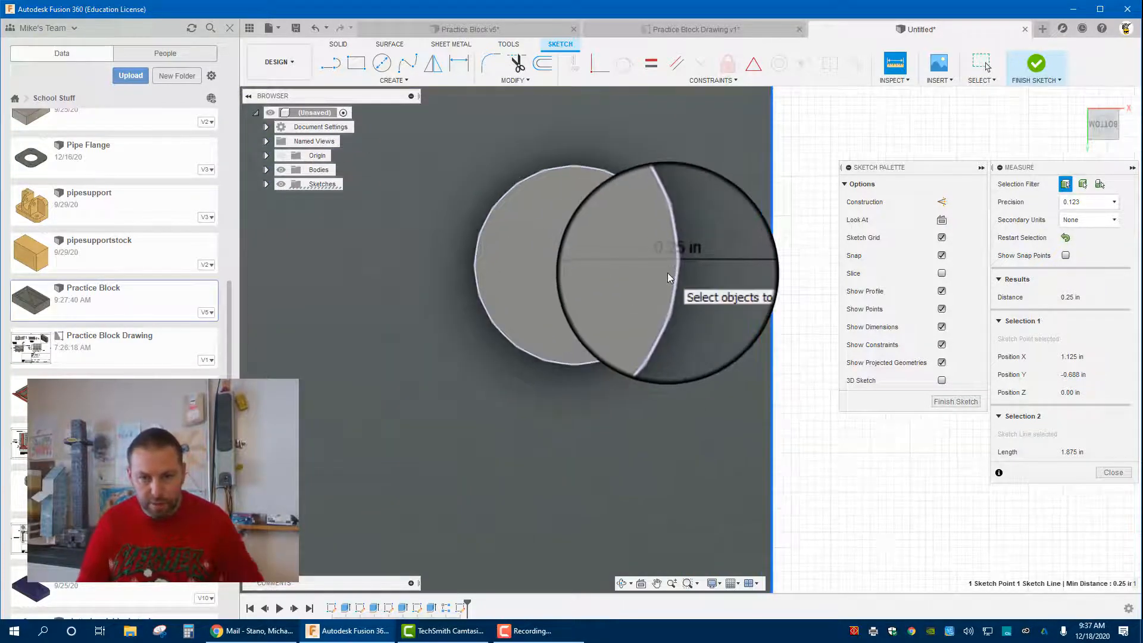
scroll(667, 273, down, 5)
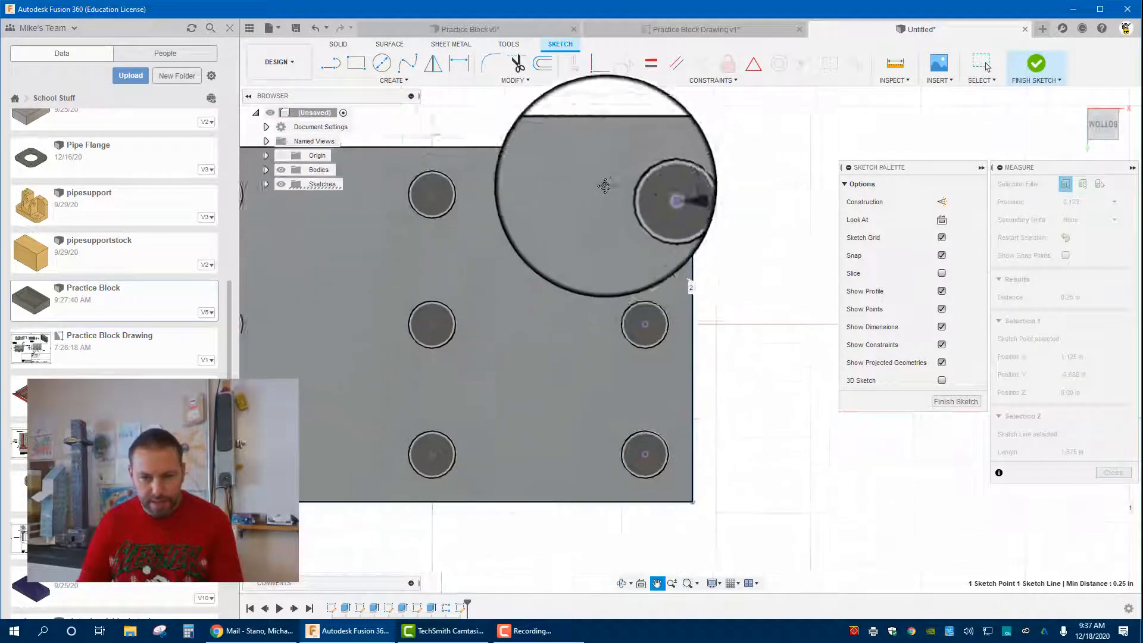
scroll(533, 353, down, 1)
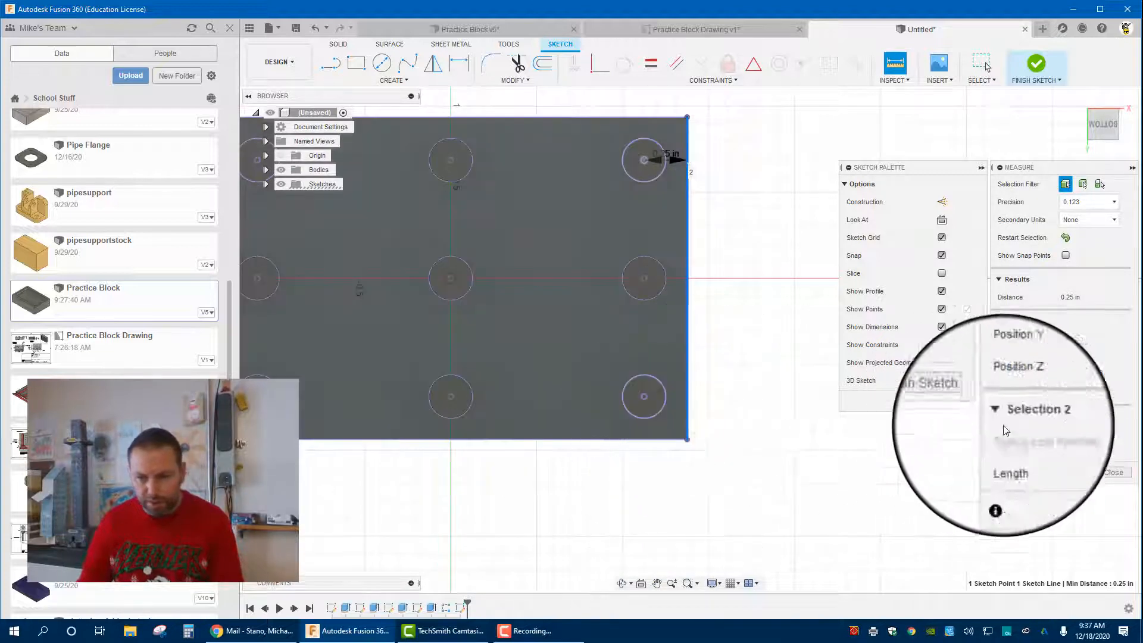
click(1108, 474)
Measure the distance from the lower-right boss's center to the block's lower edge.
click(900, 66)
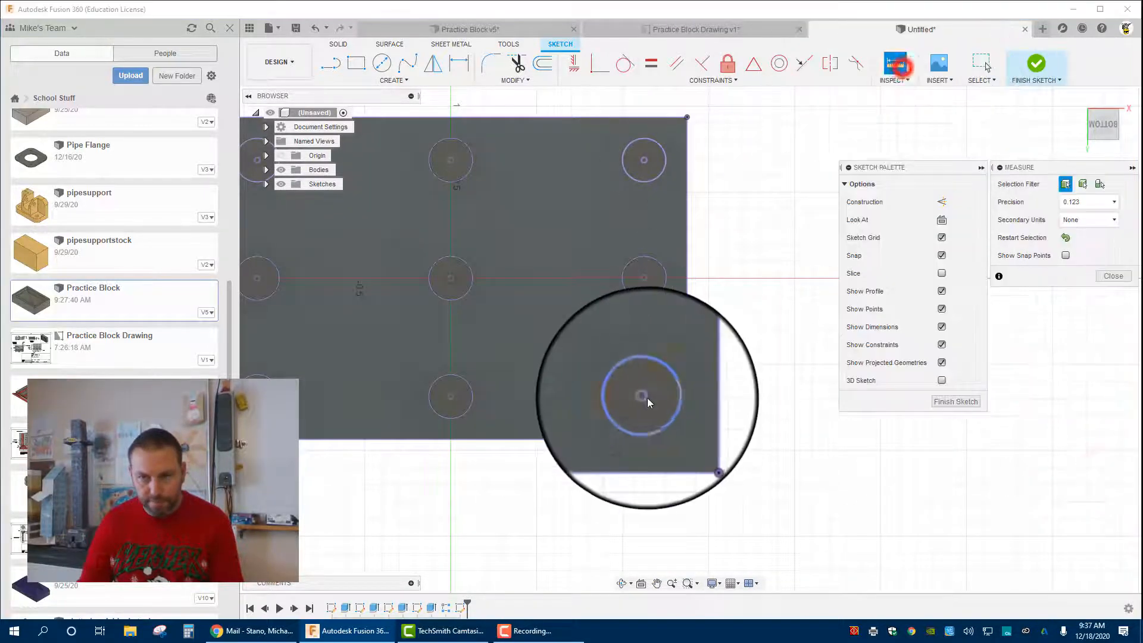
click(642, 444)
click(645, 397)
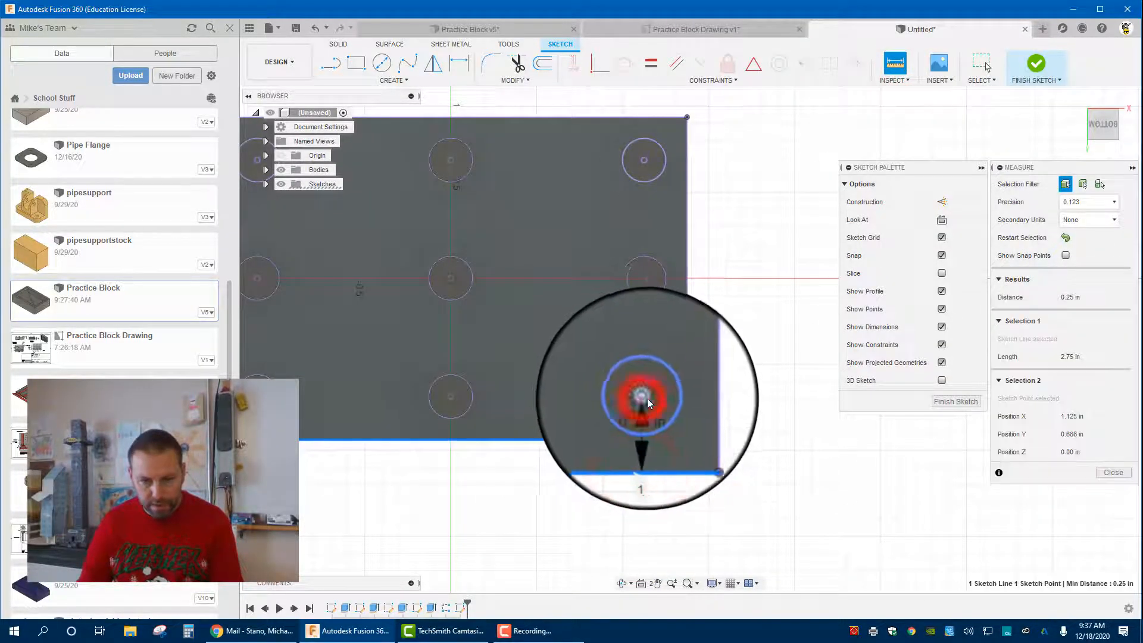
scroll(660, 427, up, 4)
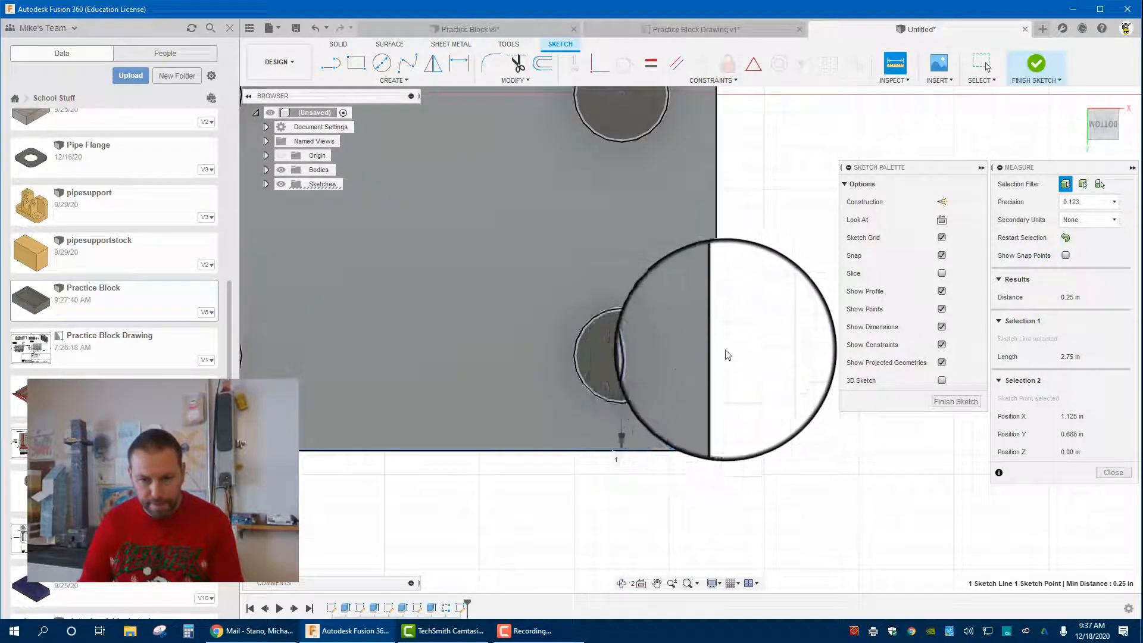
click(717, 354)
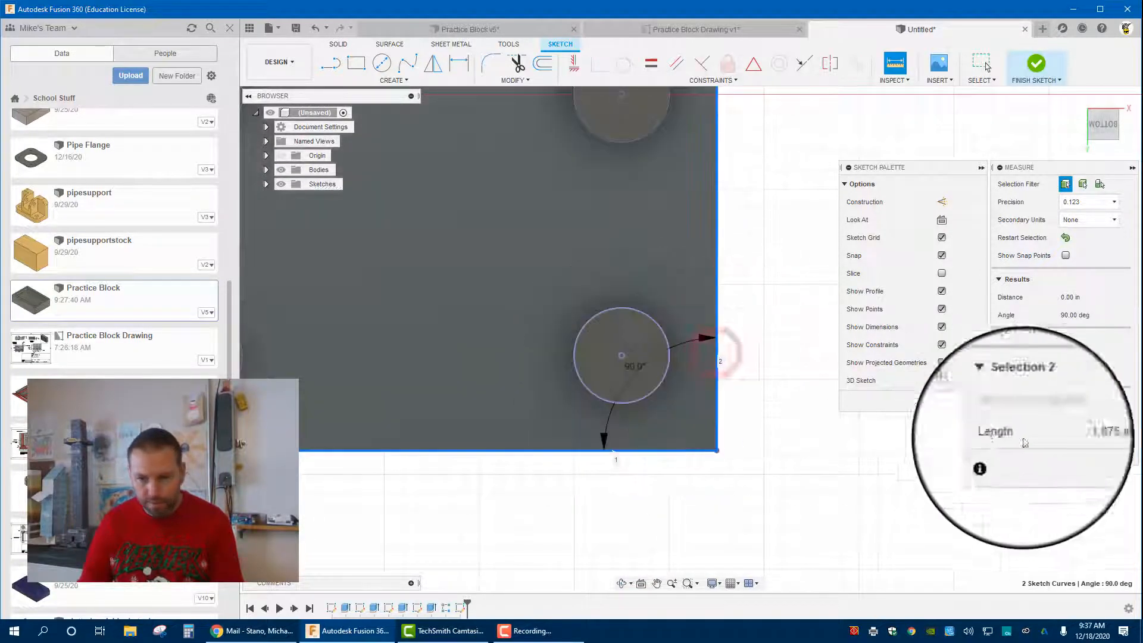
click(1111, 451)
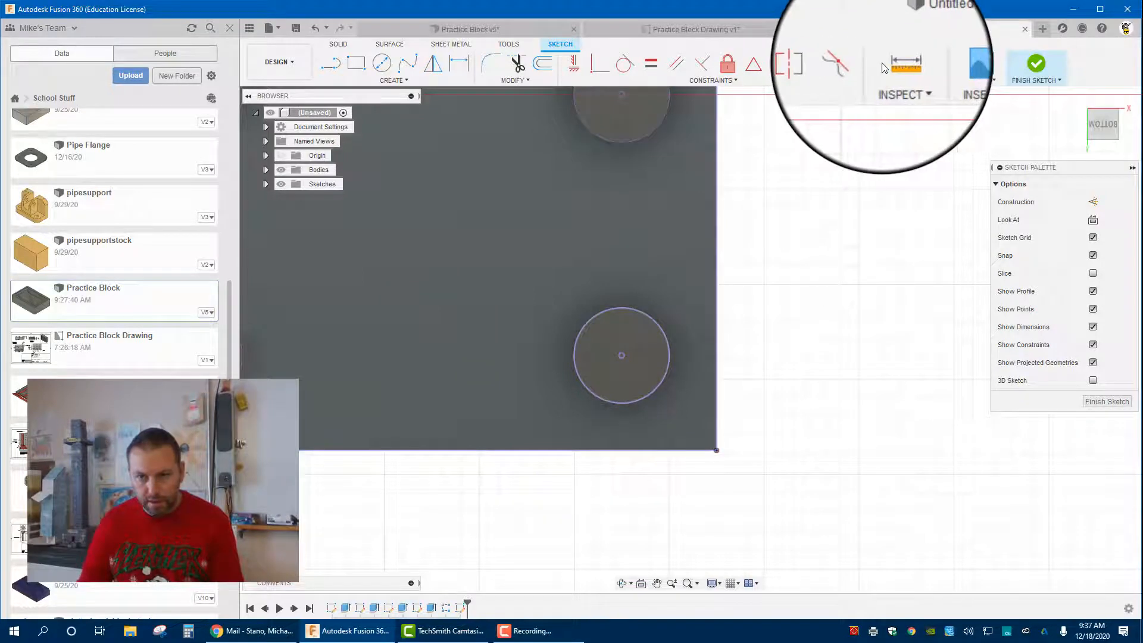
Measure the distance from the lower-right boss's center to the block's right edge.
click(893, 64)
click(670, 357)
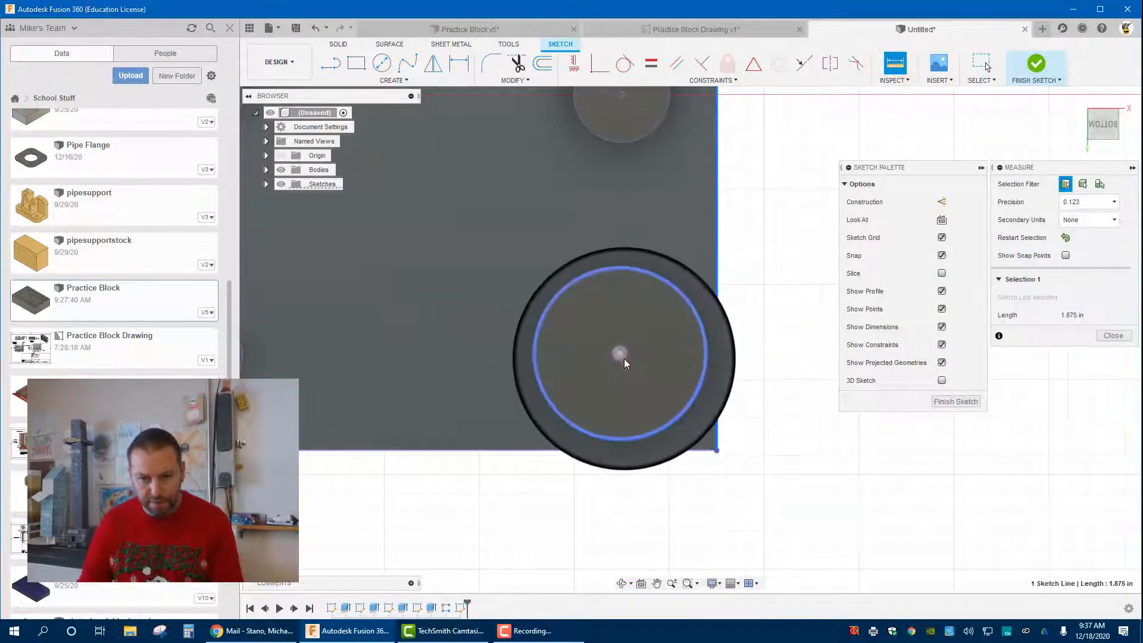
click(621, 356)
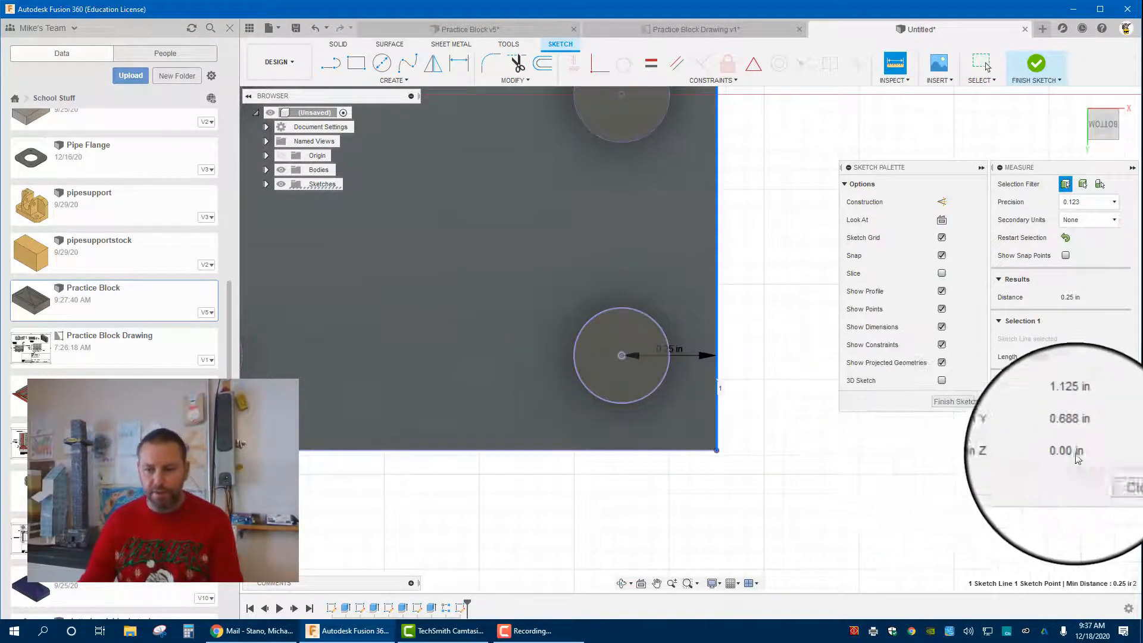
click(1114, 474)
Inspect the modeled block in 3D from both the boss side and the pocket side.
scroll(680, 417, down, 5)
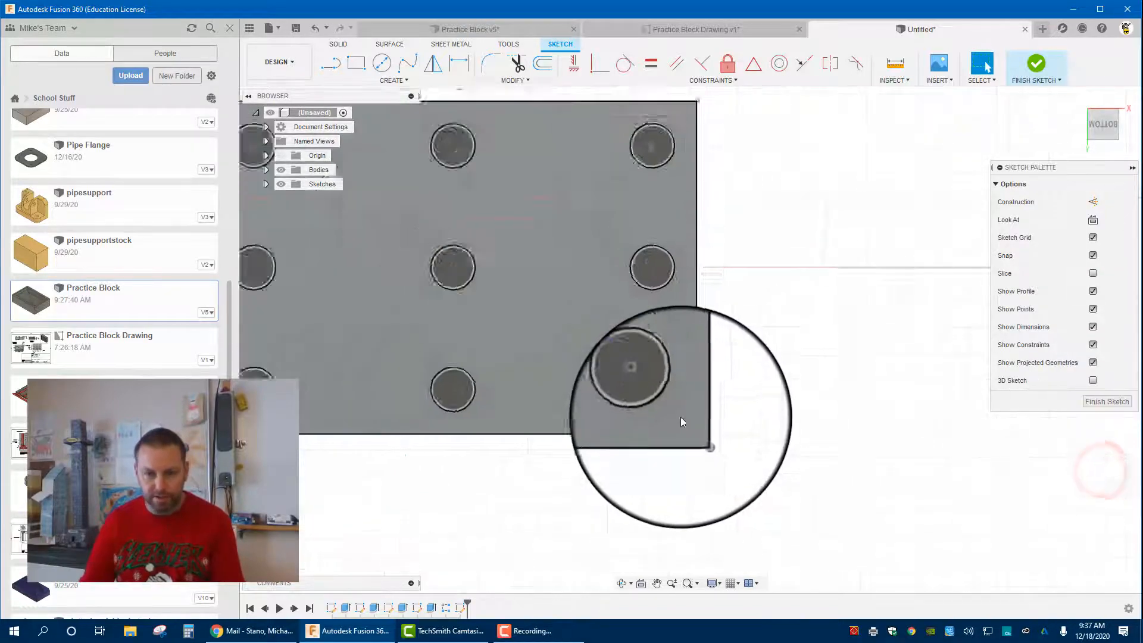
scroll(595, 375, up, 2)
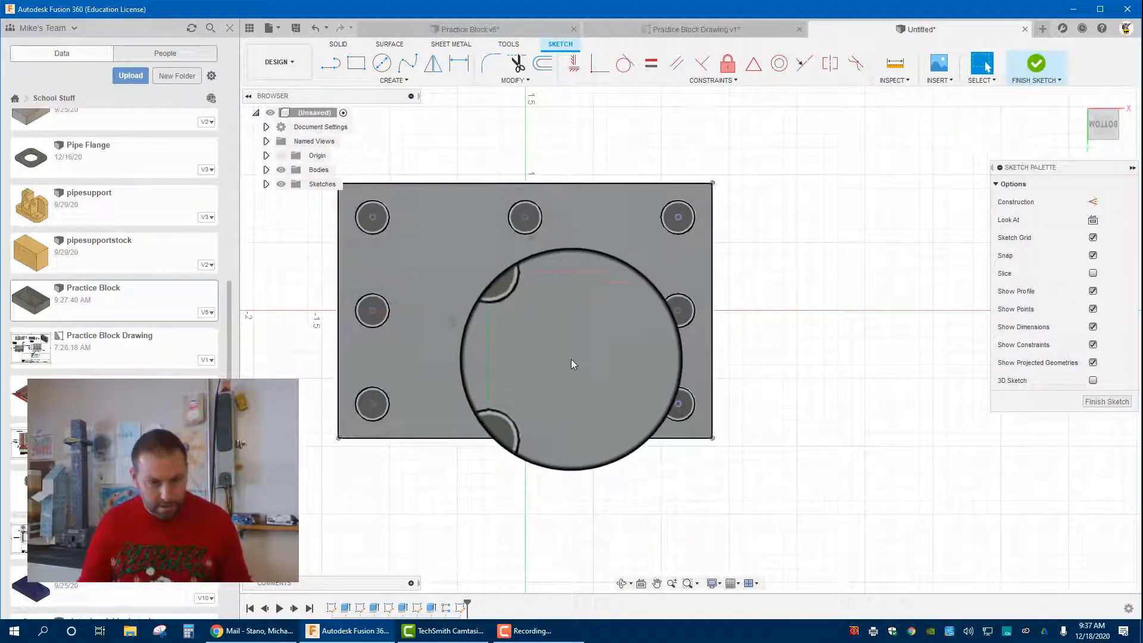
shift+middle_drag(571, 359, 579, 347)
click(850, 357)
mouse_move(671, 489)
shift+middle_down()
mouse_move(646, 447)
mouse_move(671, 421)
shift+middle_up()
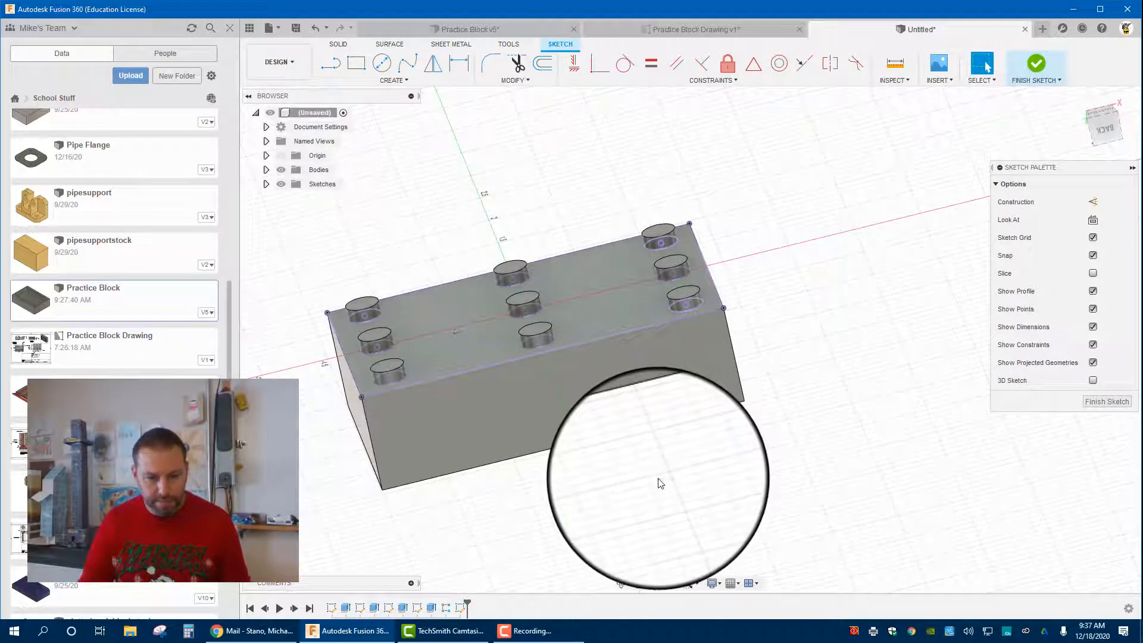
mouse_move(676, 480)
middle_down()
mouse_move(689, 419)
mouse_move(681, 452)
mouse_move(755, 434)
mouse_move(816, 377)
mouse_move(839, 294)
mouse_move(459, 383)
mouse_move(543, 500)
mouse_move(600, 490)
mouse_move(613, 470)
middle_up()
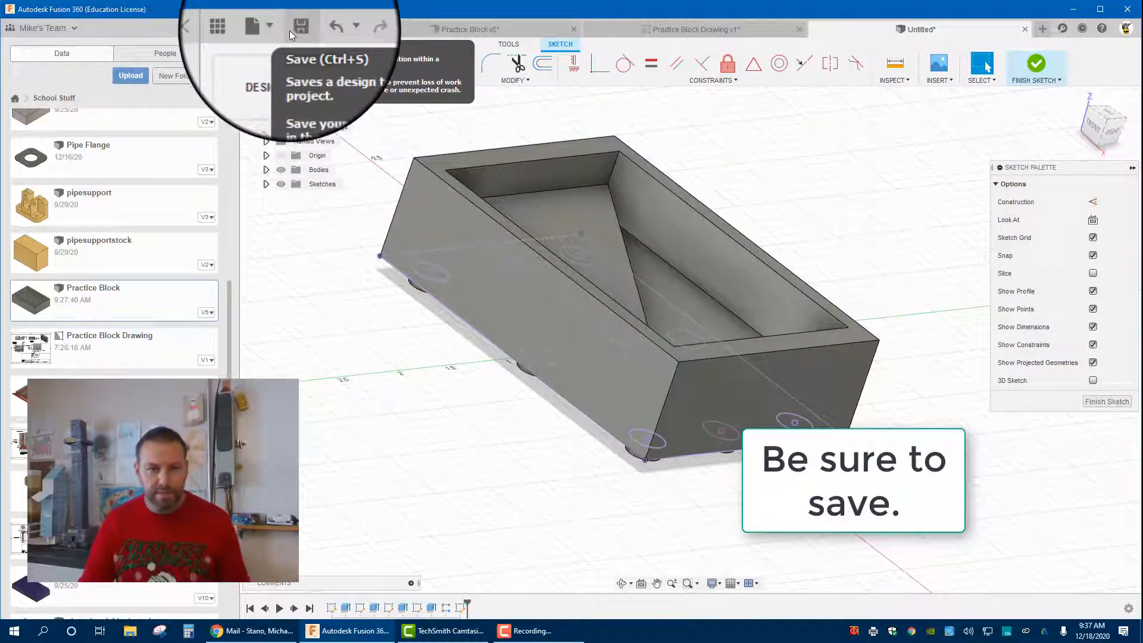
Switch to the Practice Block v5 document and show it in the Design workspace.
click(484, 33)
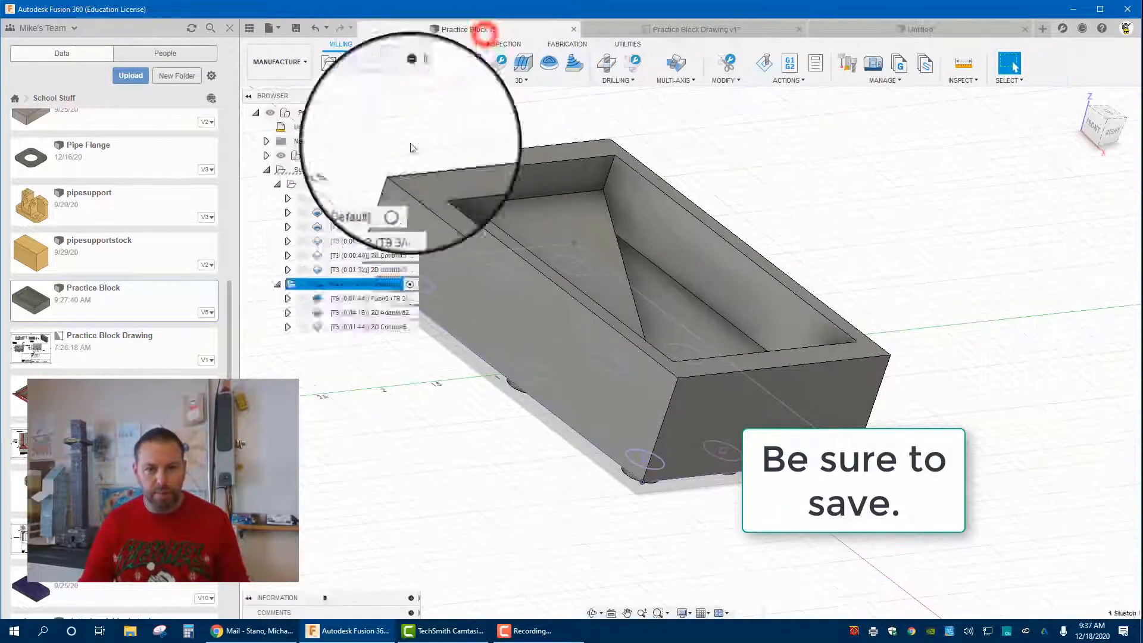
click(284, 62)
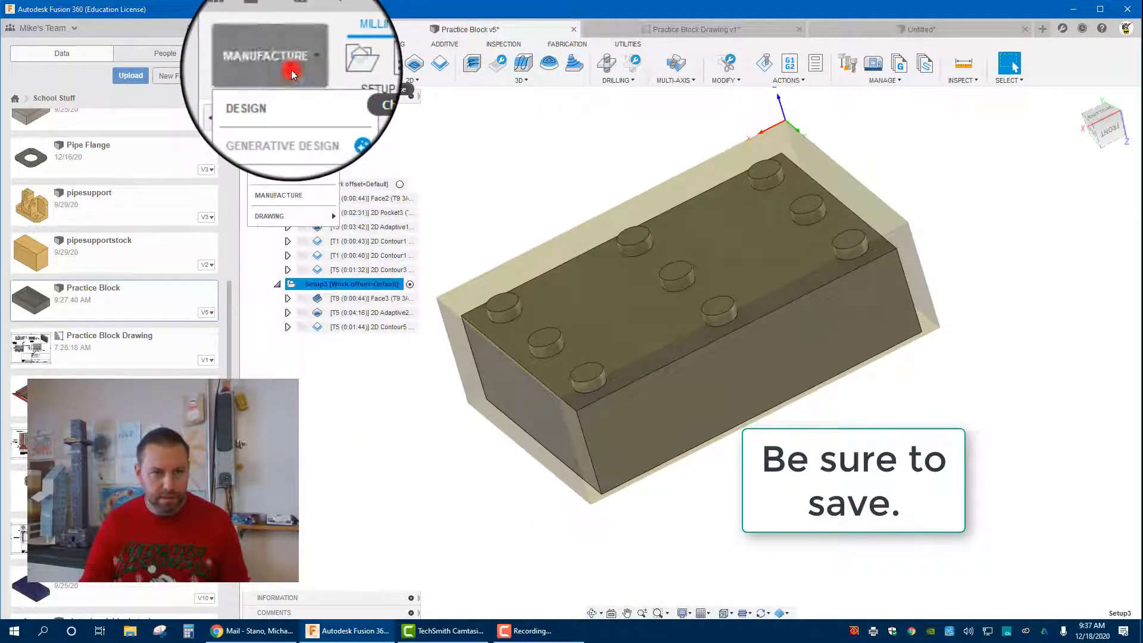
click(291, 87)
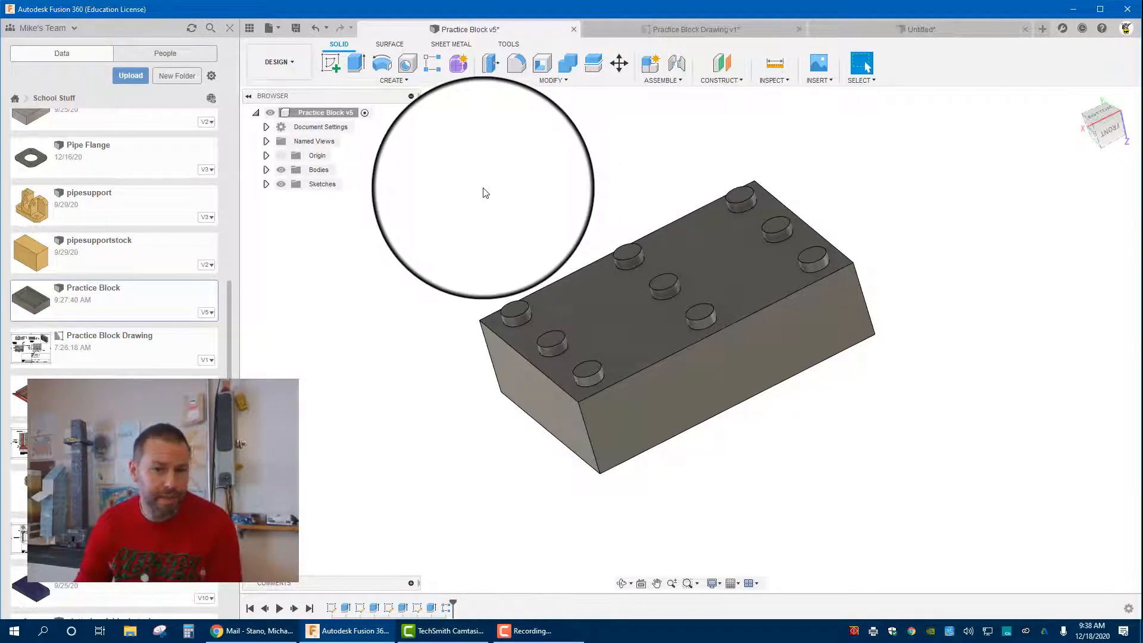
Return the Practice Block to the Manufacture workspace and examine Setup3's stock and work origin around the boss side.
click(299, 62)
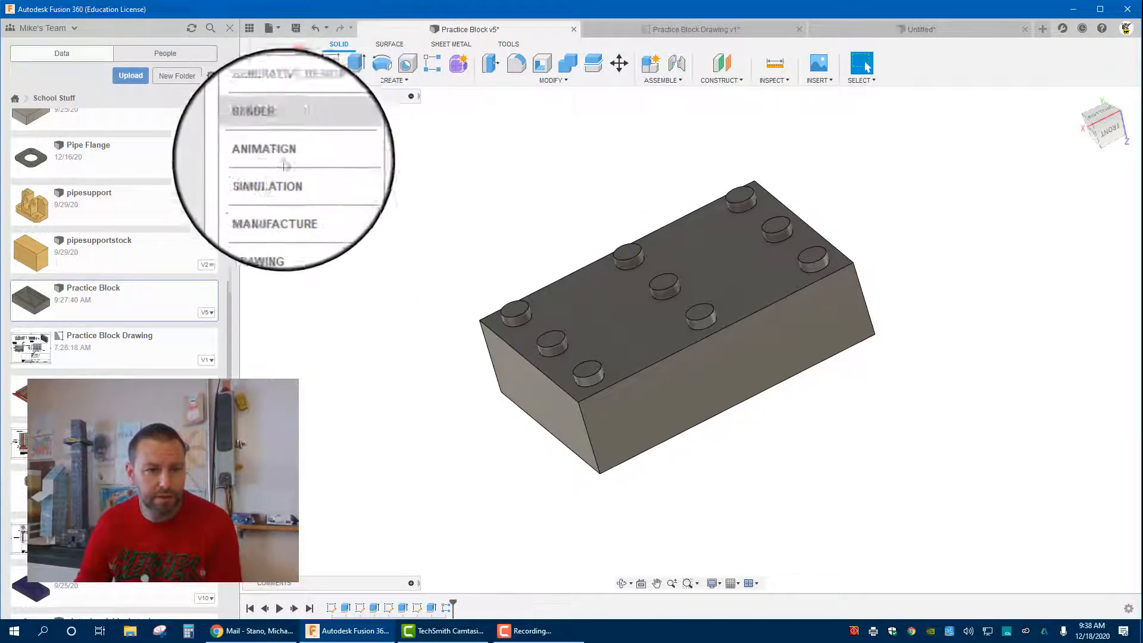
click(286, 195)
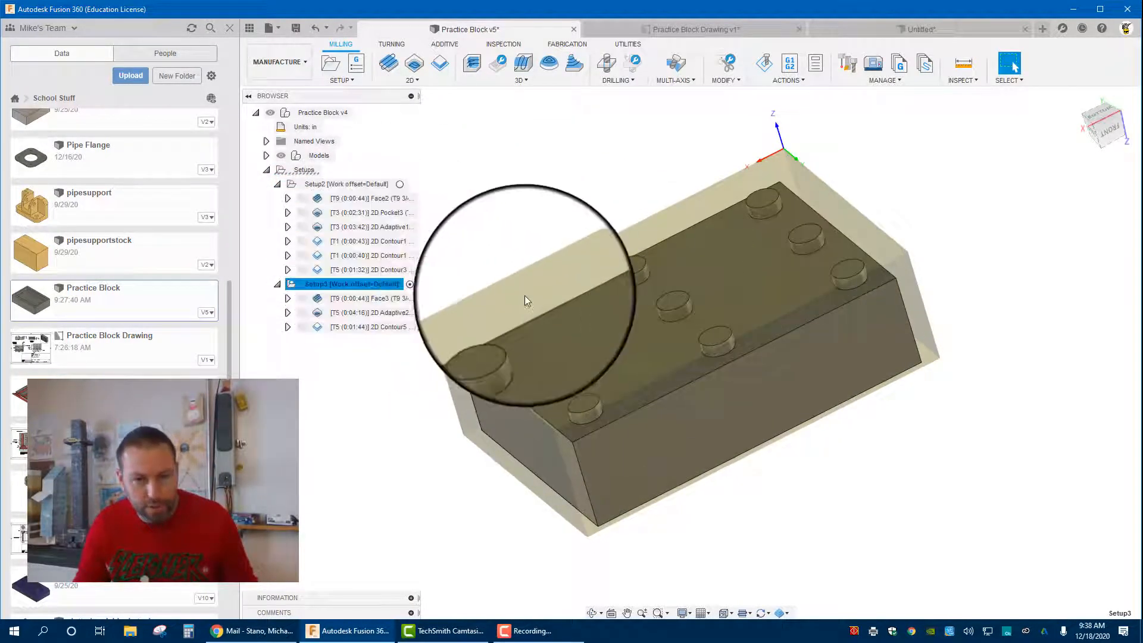
shift+middle_drag(523, 301, 629, 291)
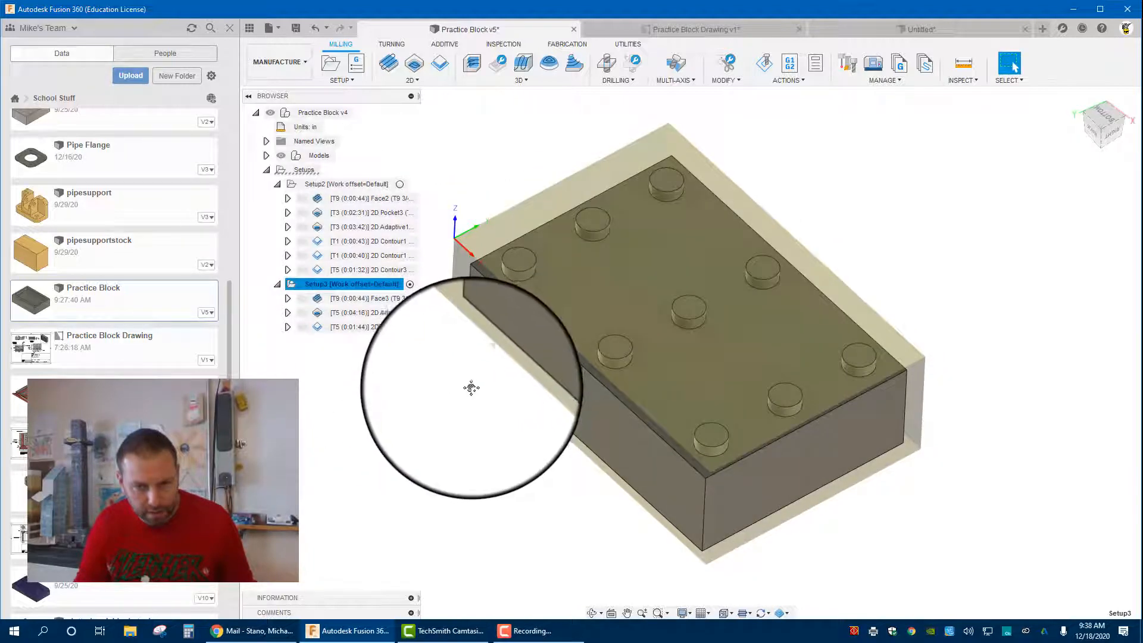
middle_drag(470, 388, 537, 377)
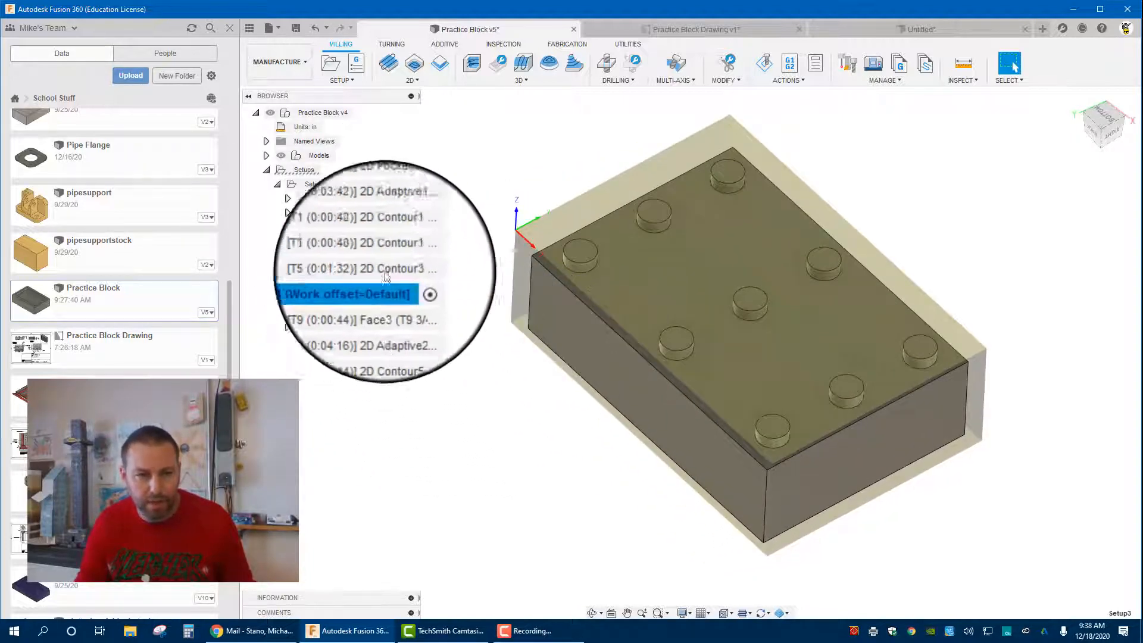
click(480, 353)
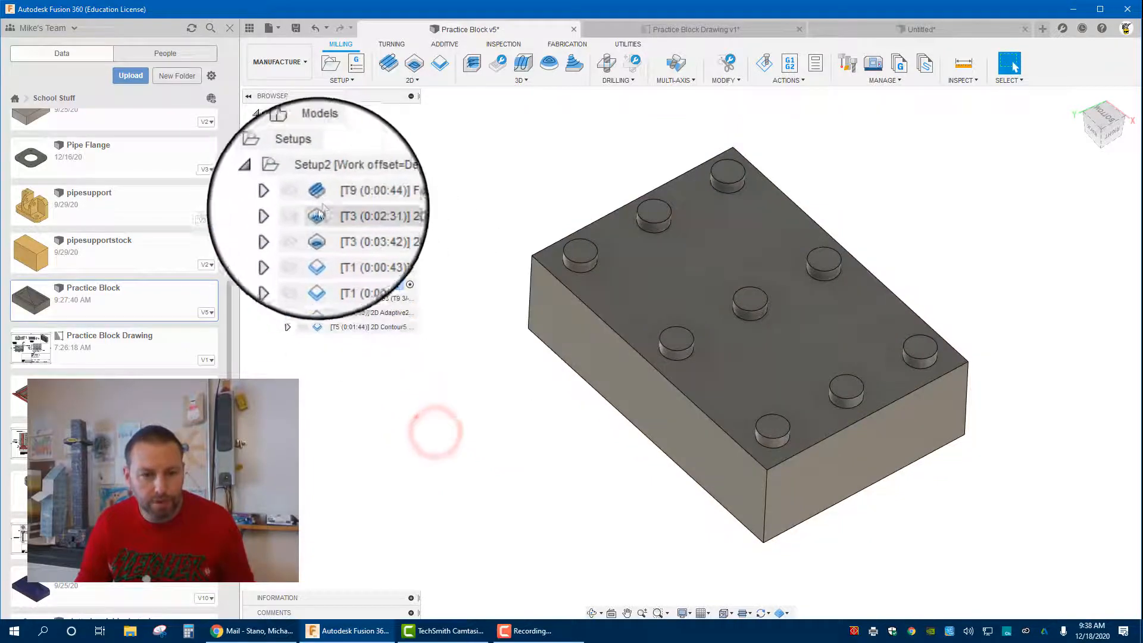
Display the Face2 toolpath of Setup2 and examine it from the pocket side of the block.
click(343, 198)
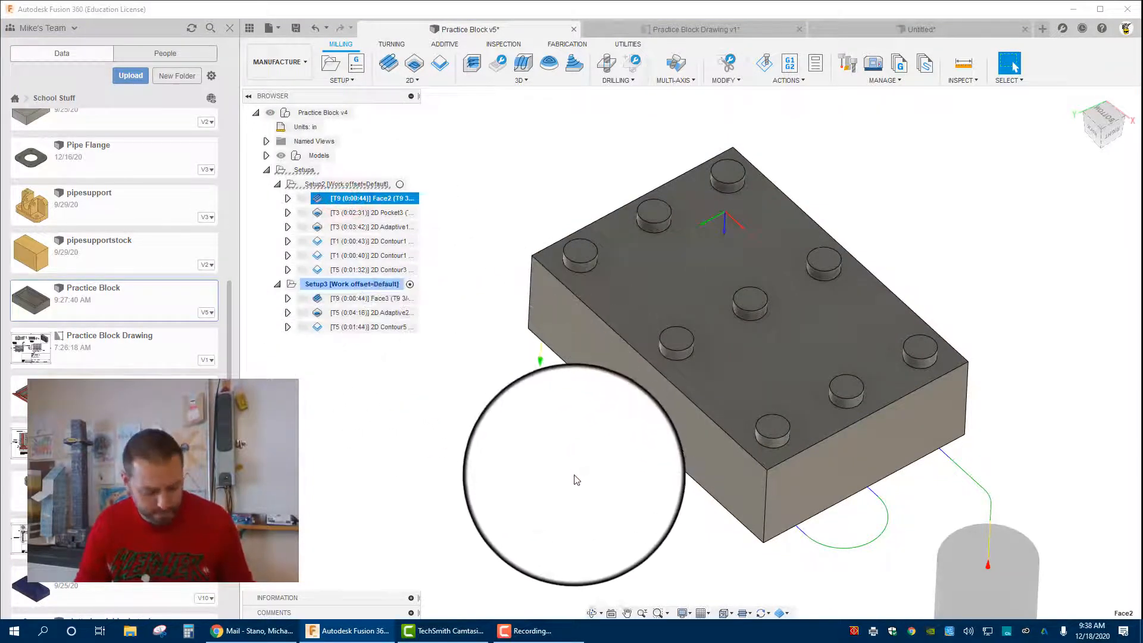
shift+middle_drag(576, 480, 471, 445)
scroll(471, 445, up, 1)
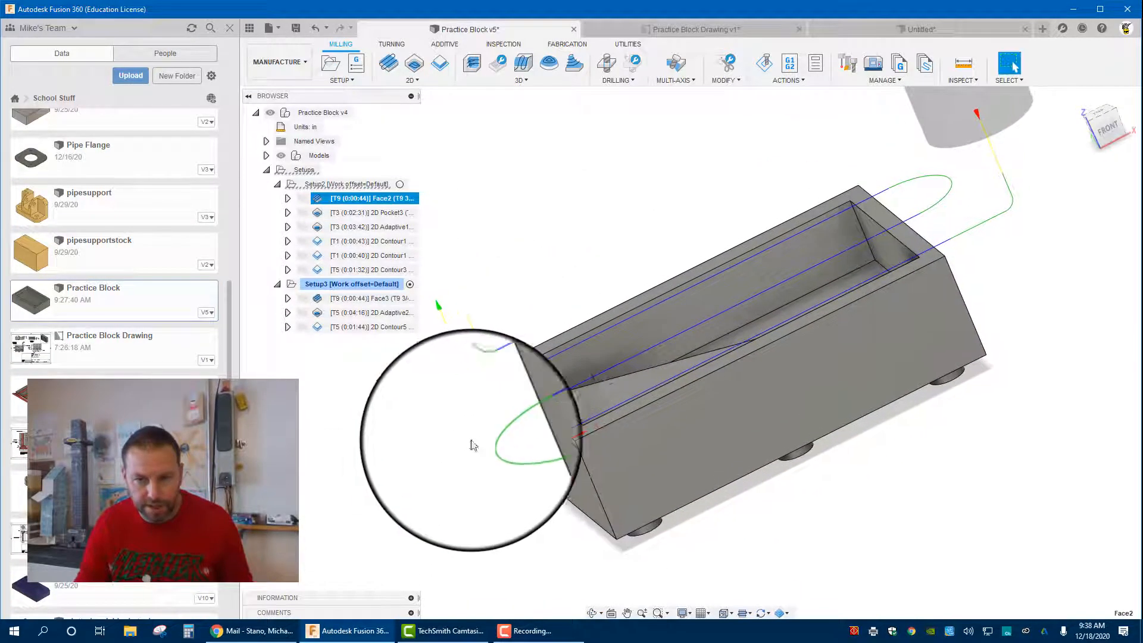
Select Setup2 and examine its stock and work origin closely at the block's corner.
click(330, 183)
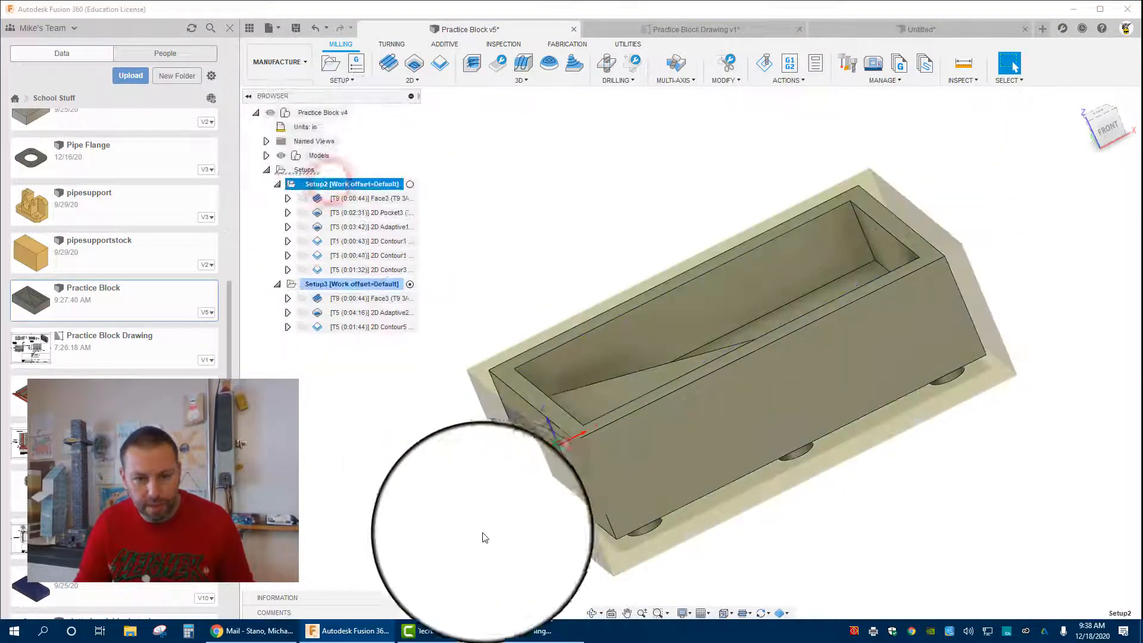
shift+middle_drag(486, 538, 475, 474)
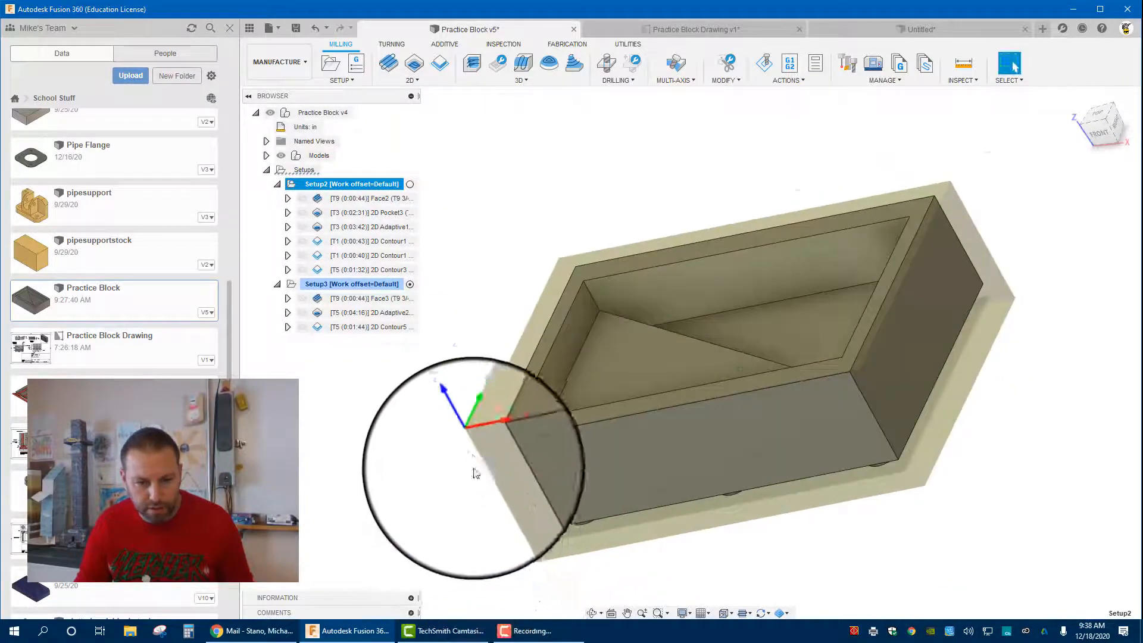
scroll(480, 428, up, 2)
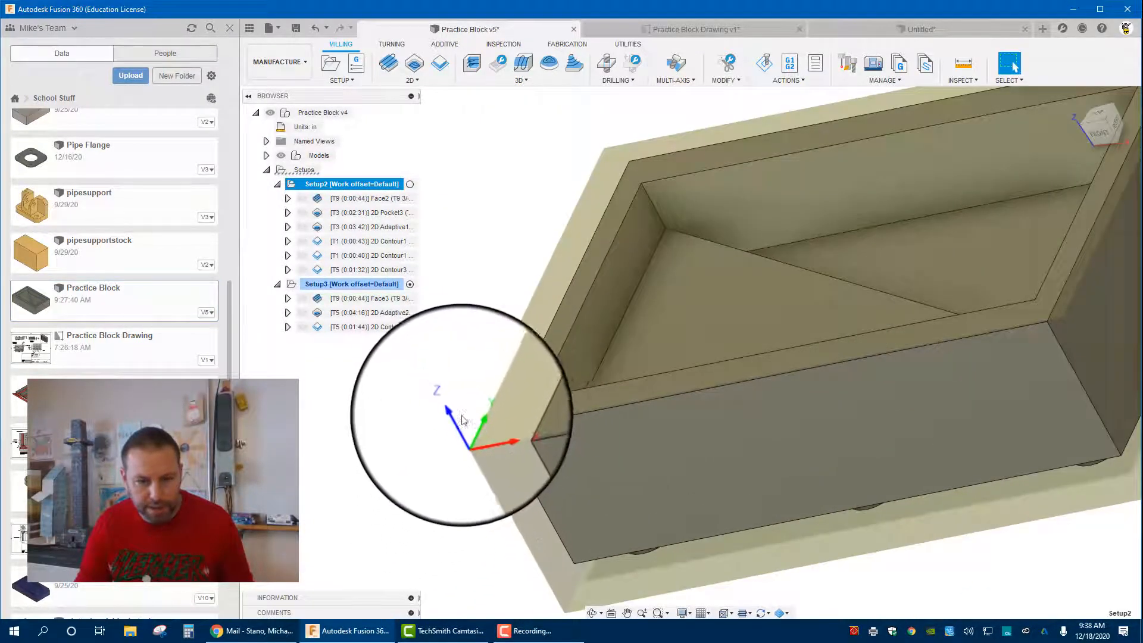
Select Setup3 and examine its stock and work origin from the boss side of the block.
scroll(477, 435, down, 3)
shift+middle_drag(484, 449, 463, 290)
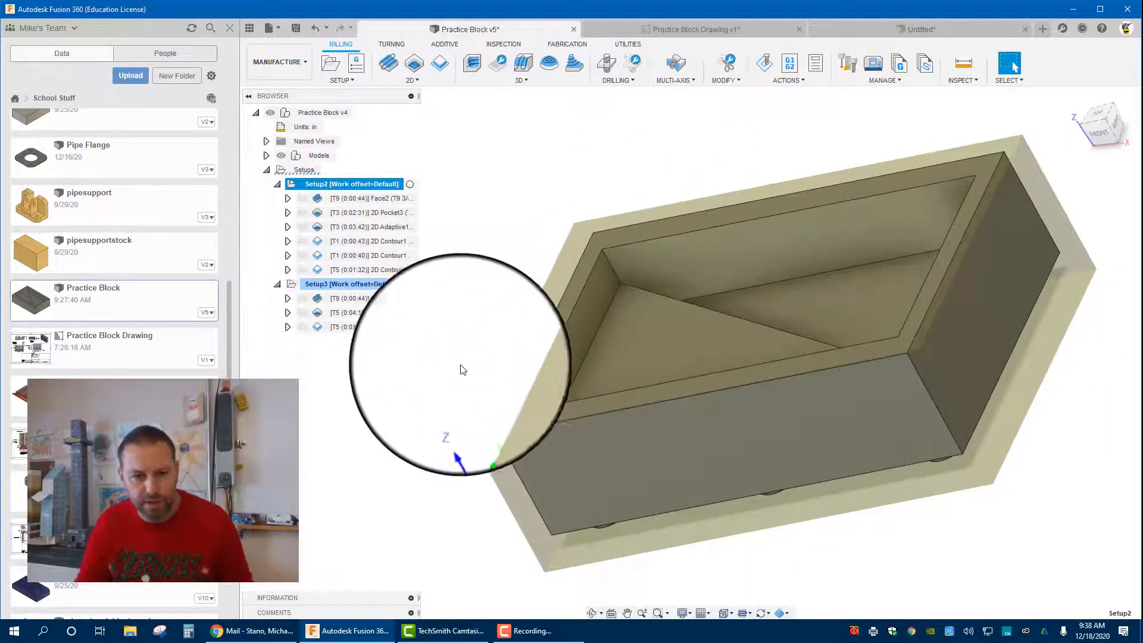
click(387, 413)
click(348, 285)
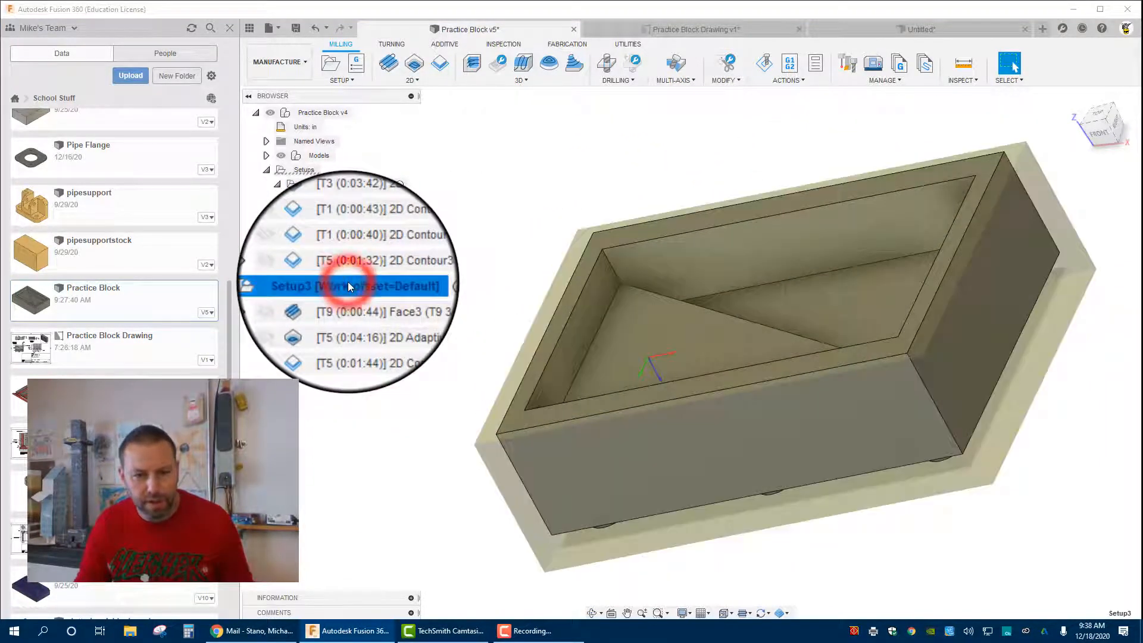
shift+middle_drag(510, 548, 409, 364)
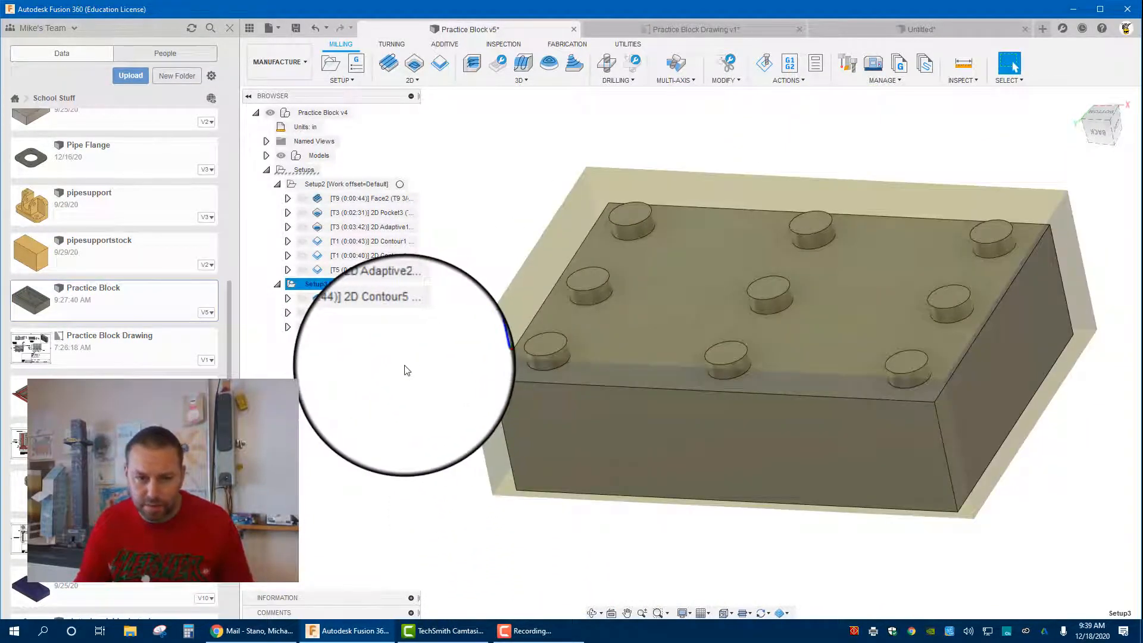
click(357, 369)
Select Setup2 again and examine its stock and work origin from the pocket side of the block.
click(355, 183)
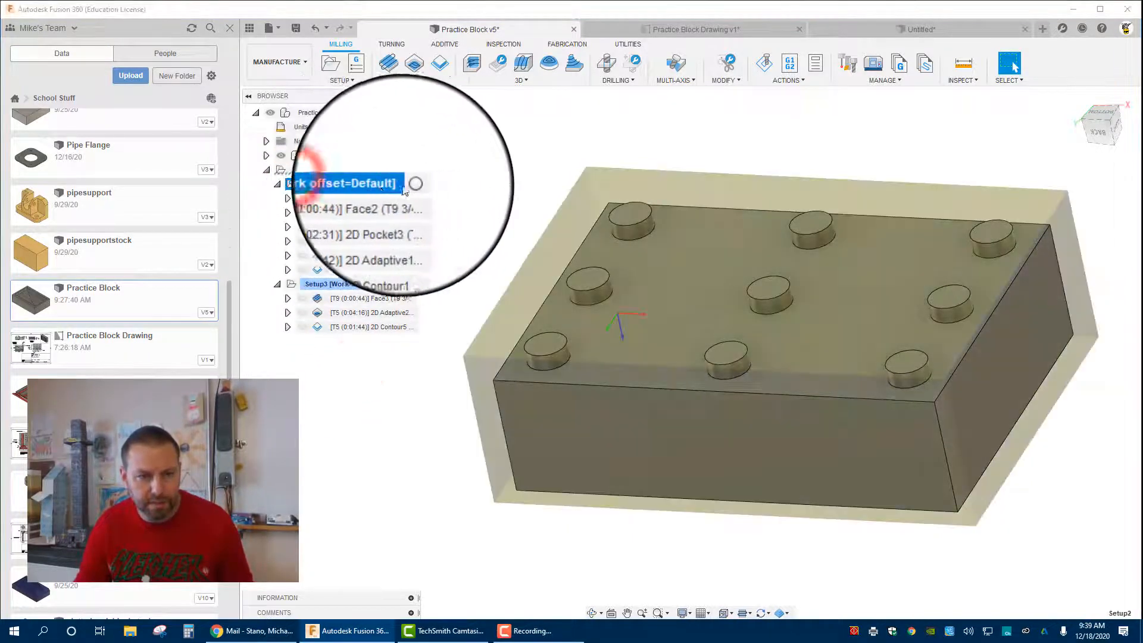
click(498, 248)
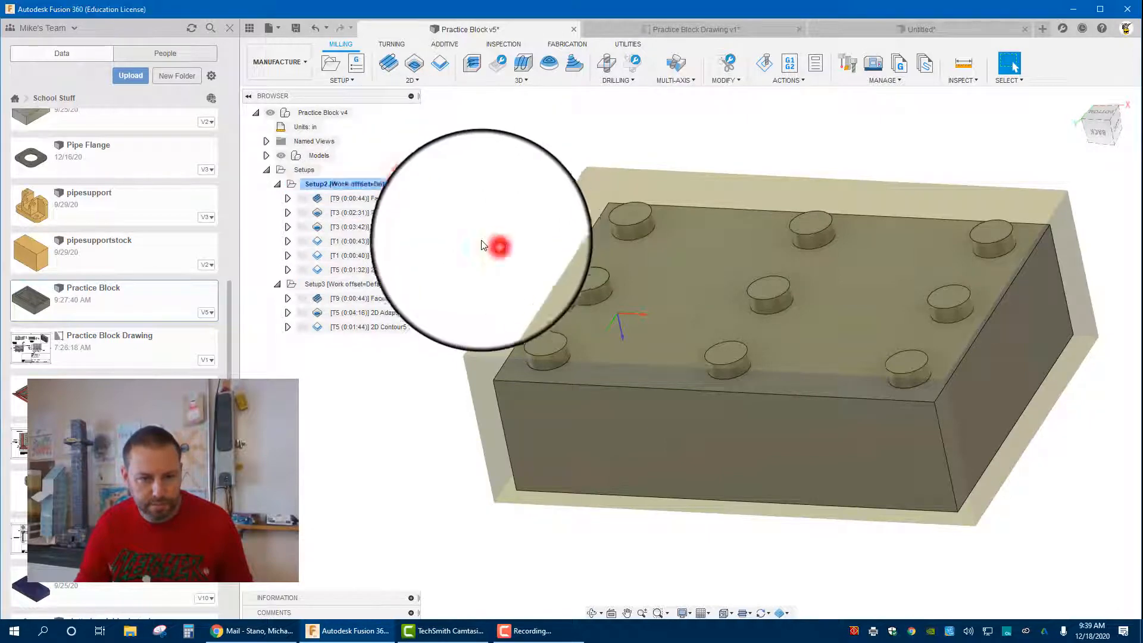
shift+middle_drag(485, 480, 470, 281)
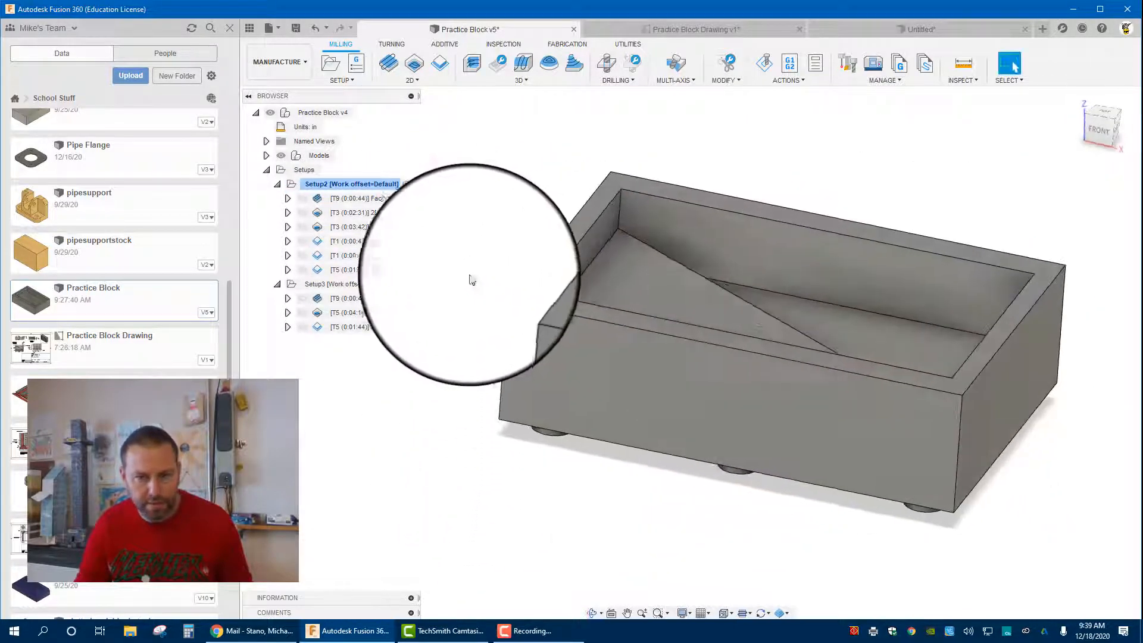
click(344, 186)
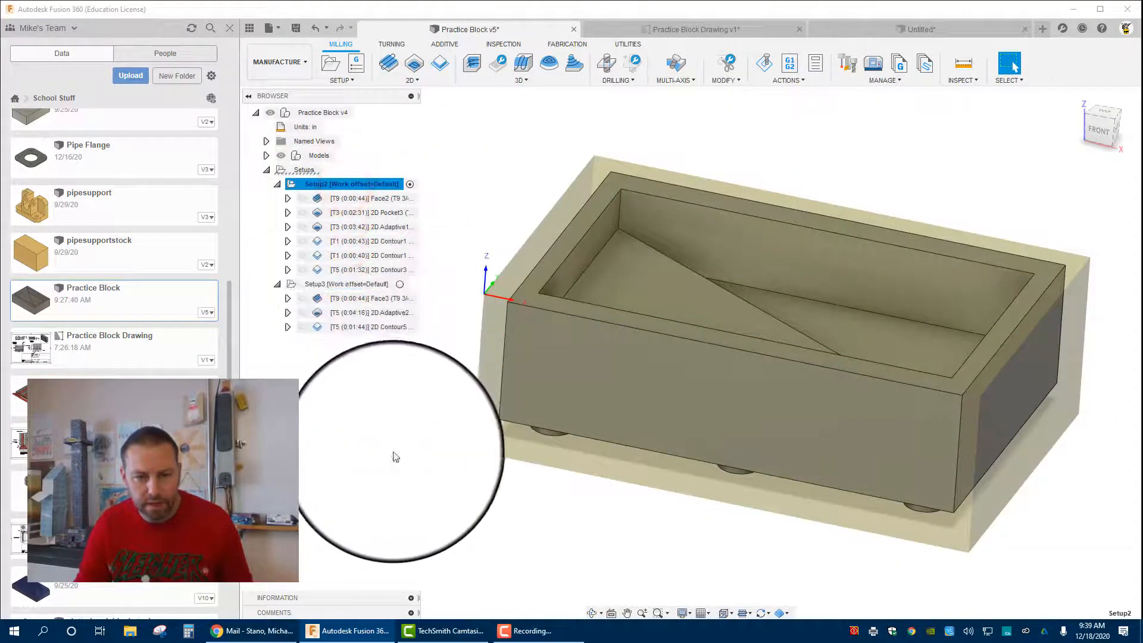
middle_drag(480, 419, 453, 480)
Display Setup2's Face2, 2D Pocket3 and 2D Adaptive1 toolpaths one after another and examine how they clear the top face and pockets.
click(362, 198)
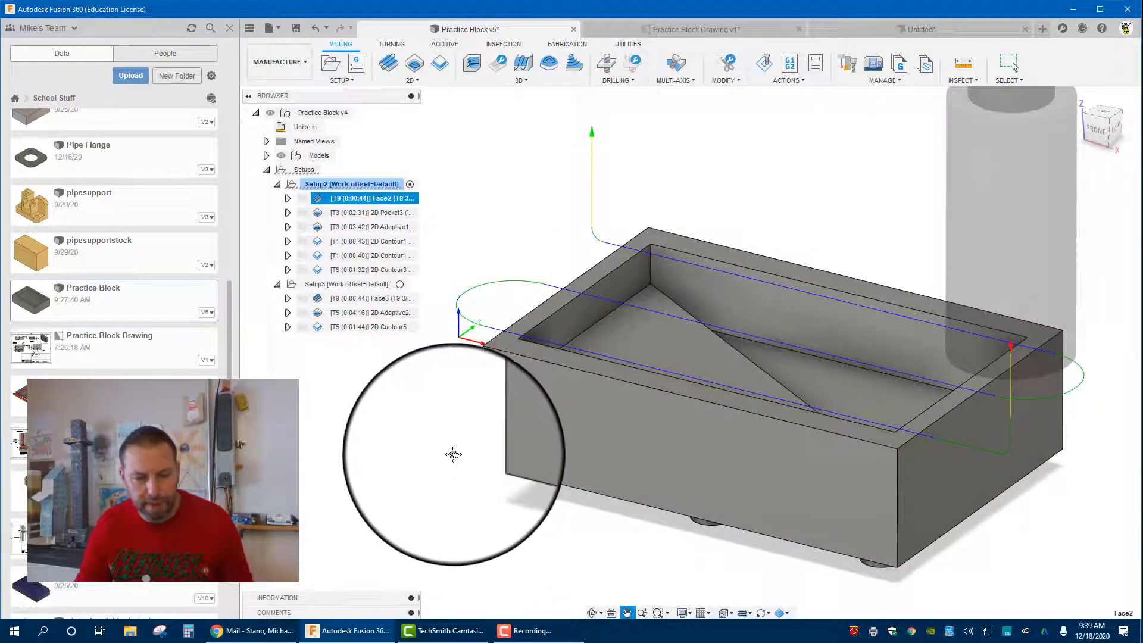
click(371, 212)
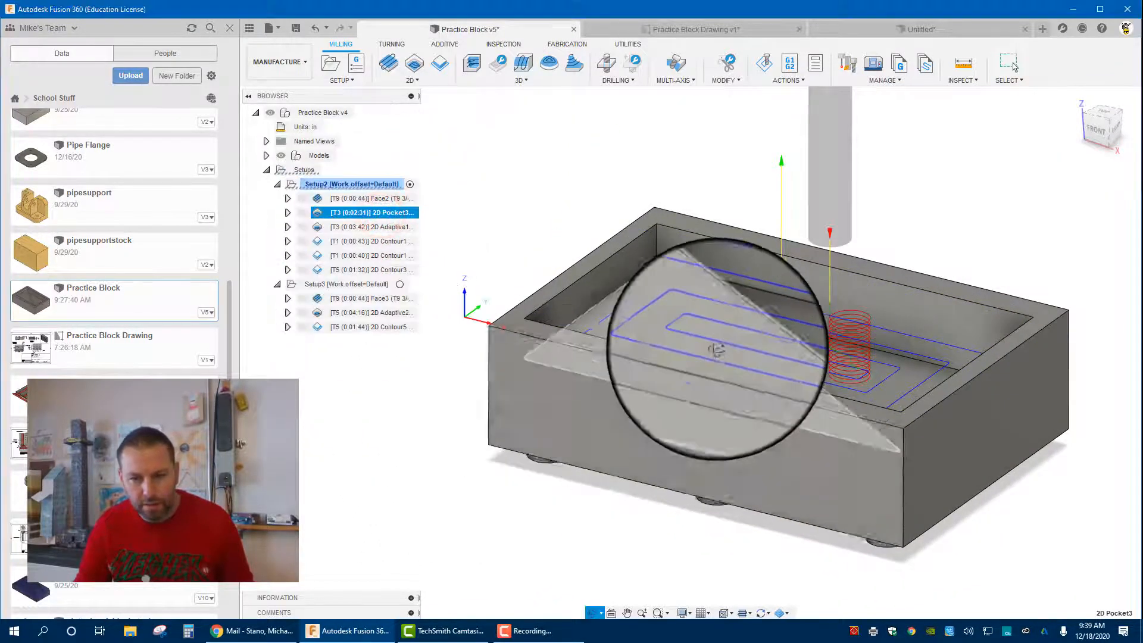
shift+middle_drag(716, 349, 651, 326)
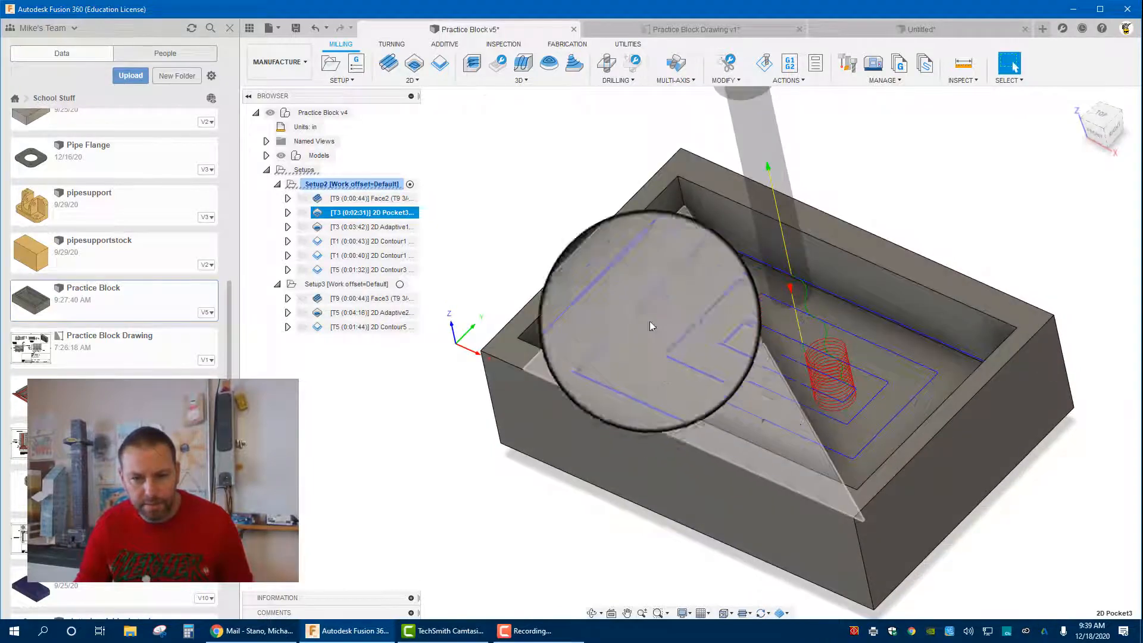
click(375, 227)
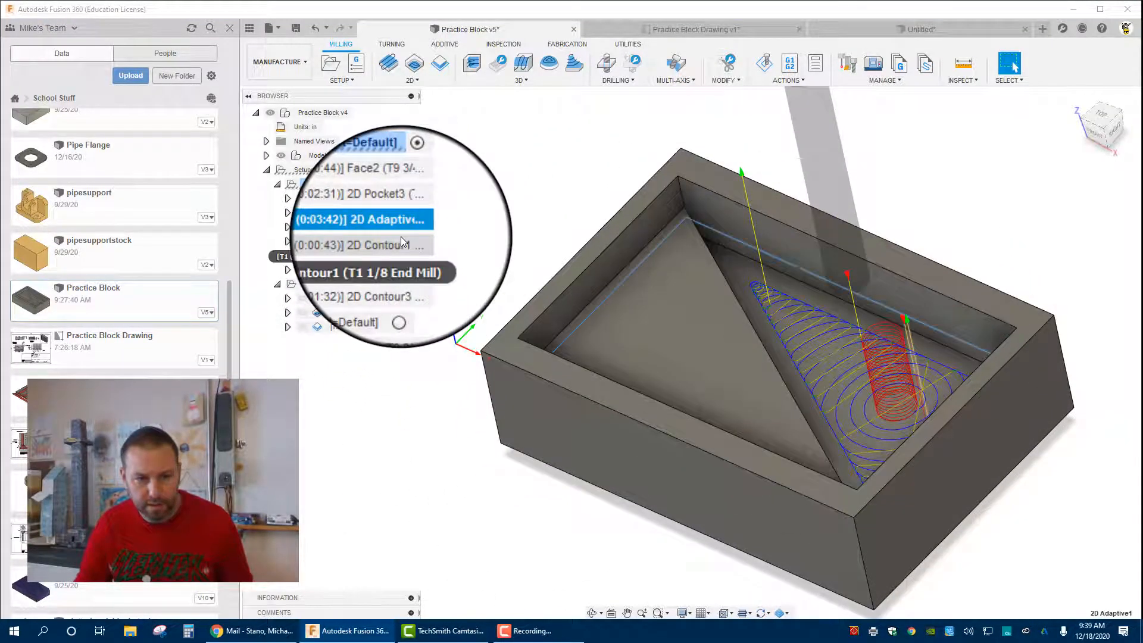
Review Setup2's two 2D Contour1 toolpaths and the 2D Contour3 toolpath around the outside of the block.
click(403, 241)
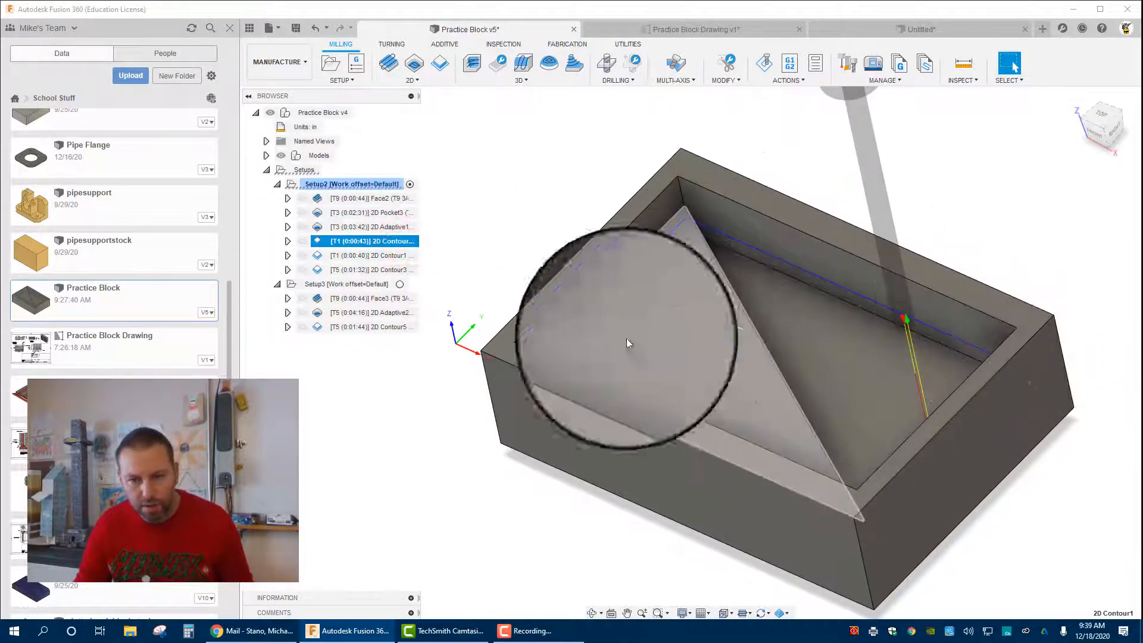
shift+middle_drag(626, 343, 668, 411)
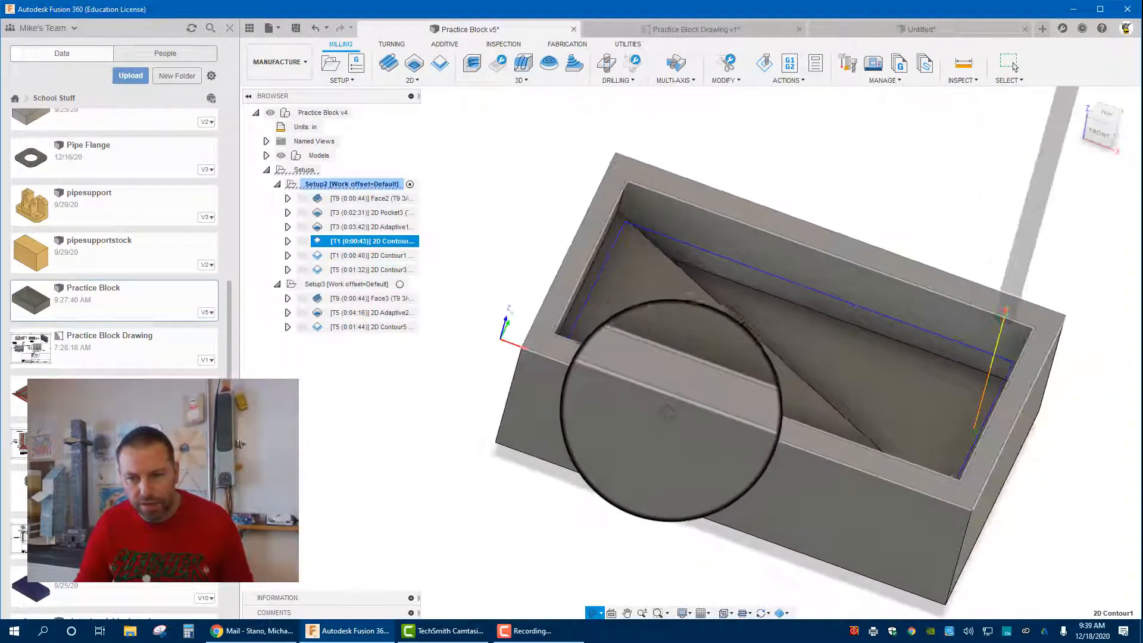
click(381, 256)
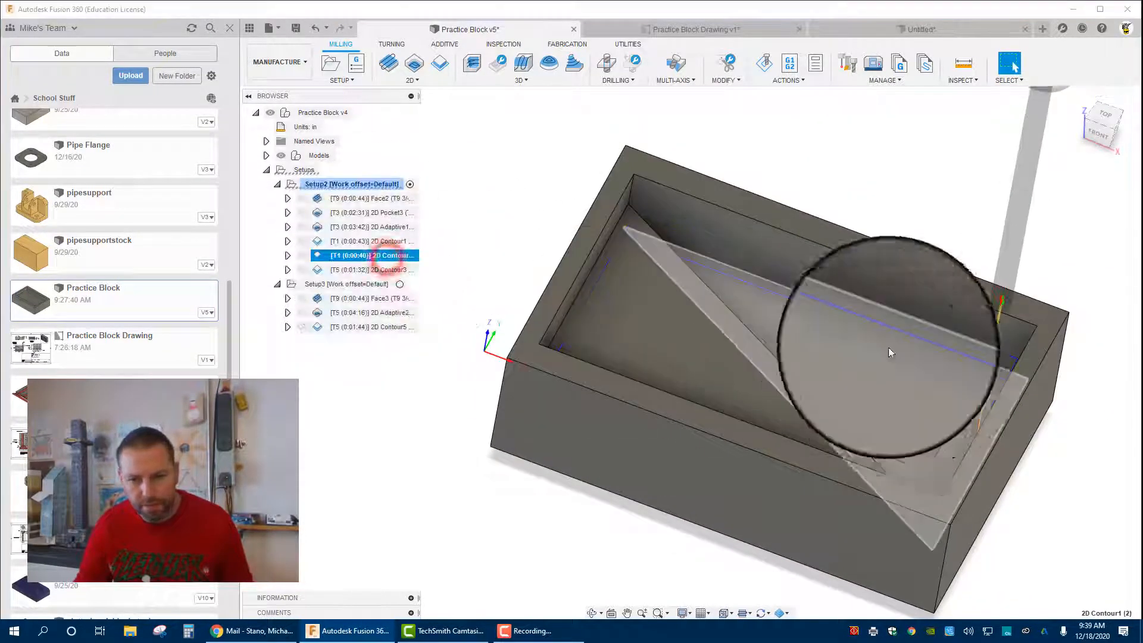
click(384, 269)
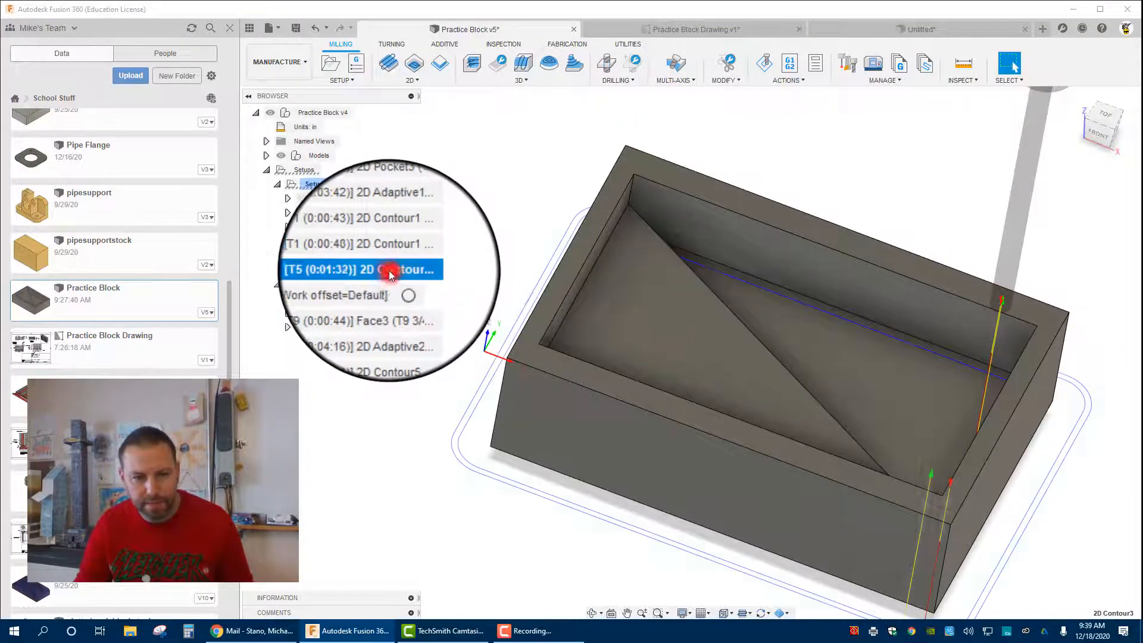
shift+middle_drag(429, 382, 852, 474)
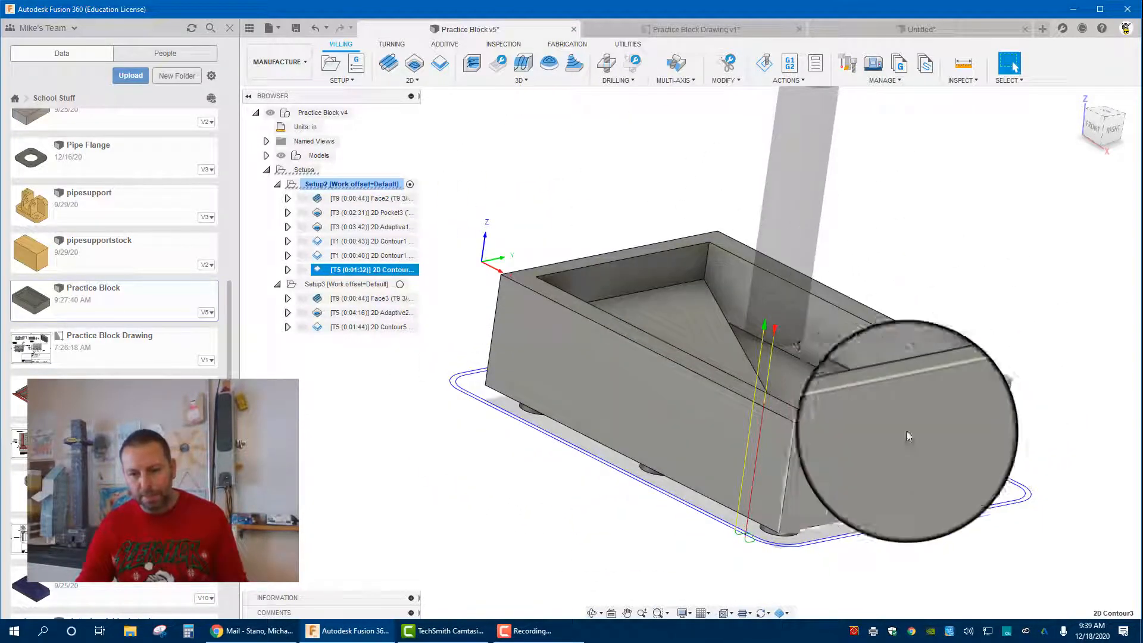
shift+middle_drag(505, 484, 505, 485)
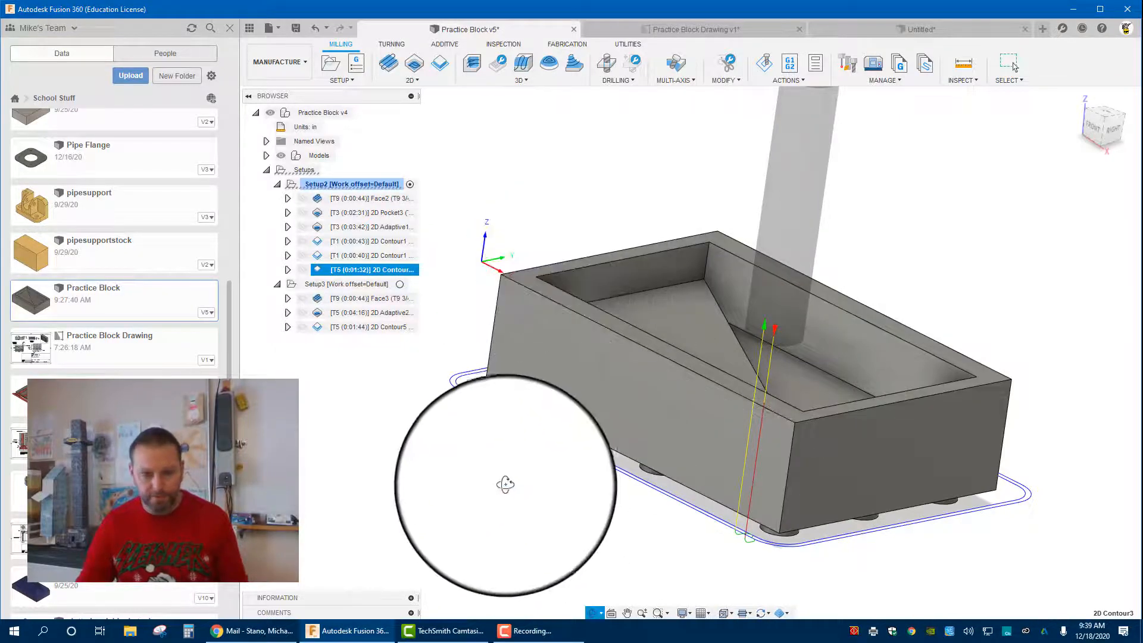
Make Setup3 the active setup and show the block from its boss side.
click(384, 284)
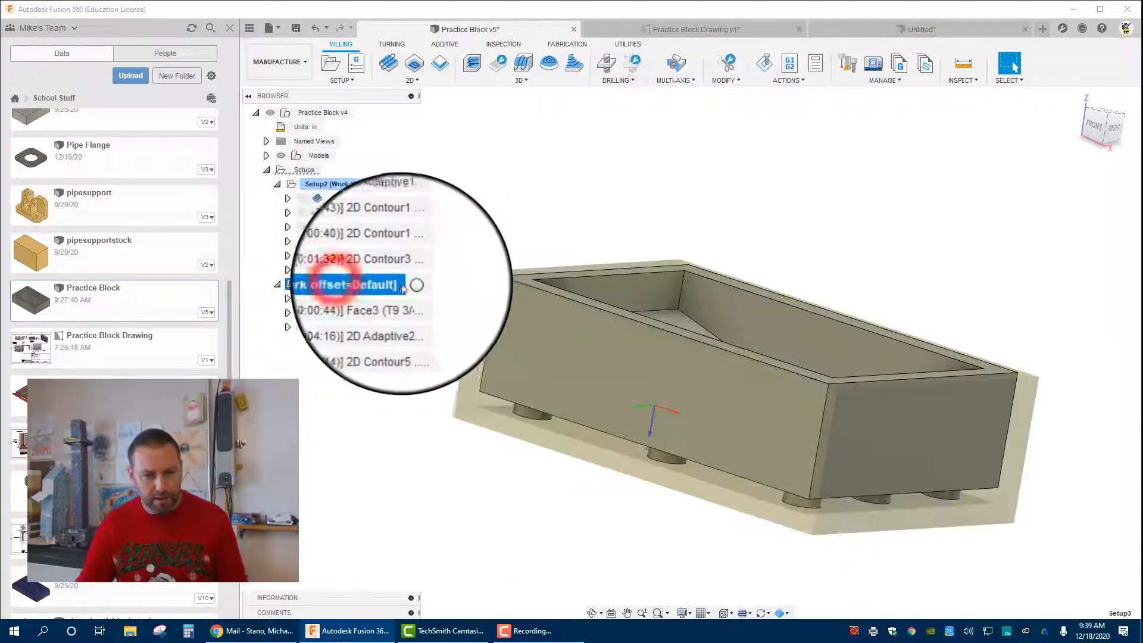
click(410, 285)
shift+middle_drag(510, 427, 782, 419)
Examine Setup3's Face3, 2D Adaptive2 and 2D Contour5 toolpaths around the bosses, finishing with no toolpath displayed.
click(379, 304)
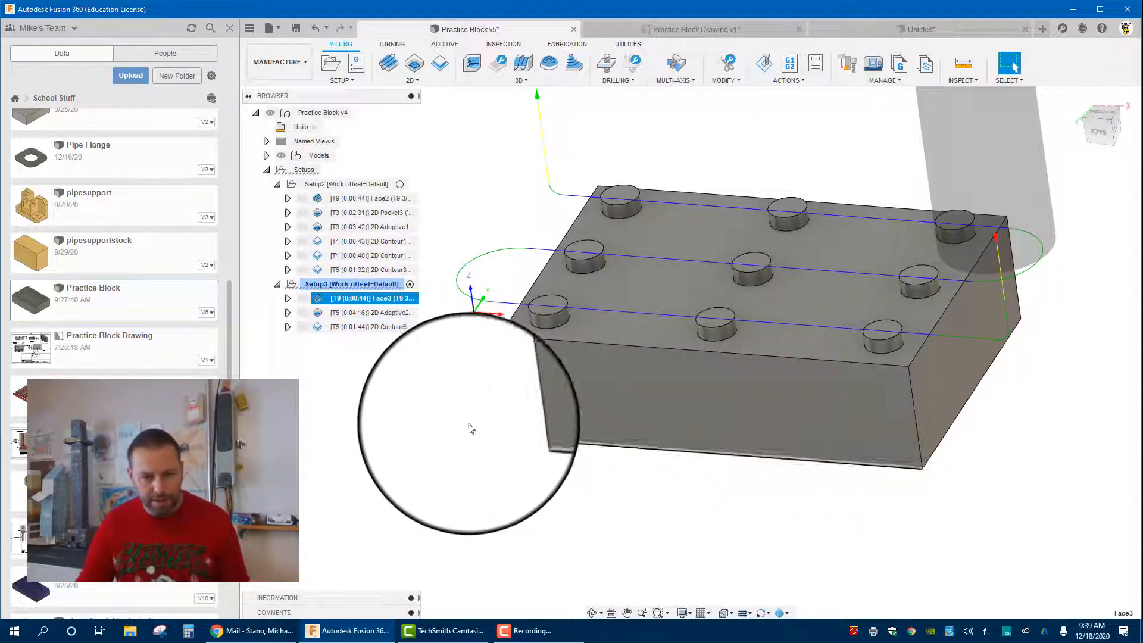
click(391, 312)
shift+middle_drag(506, 381, 599, 357)
click(405, 328)
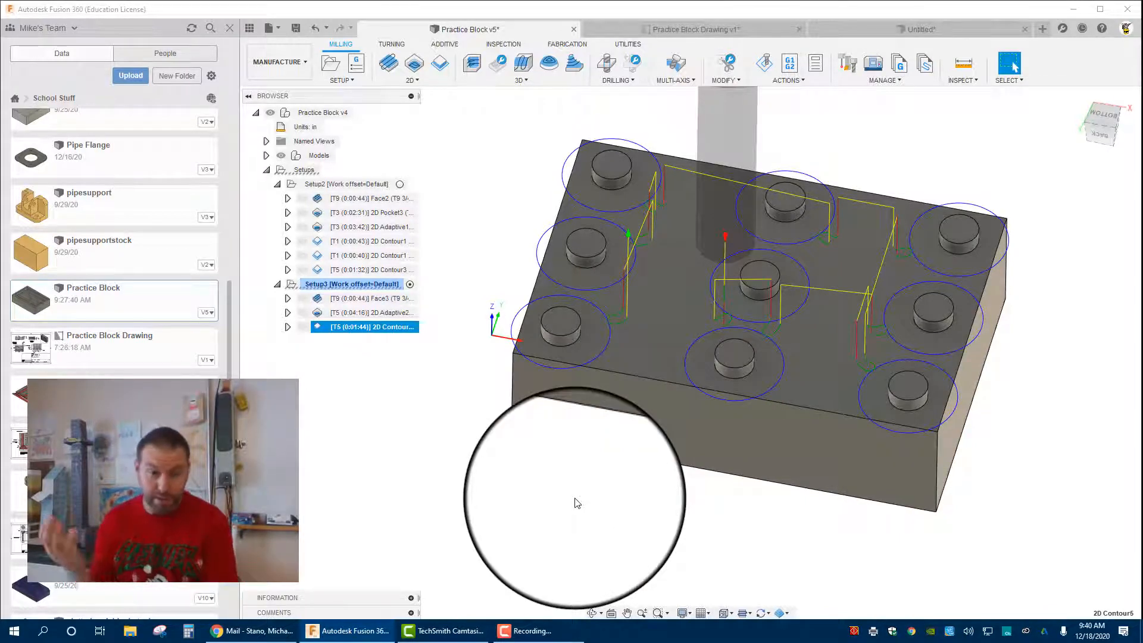
click(433, 468)
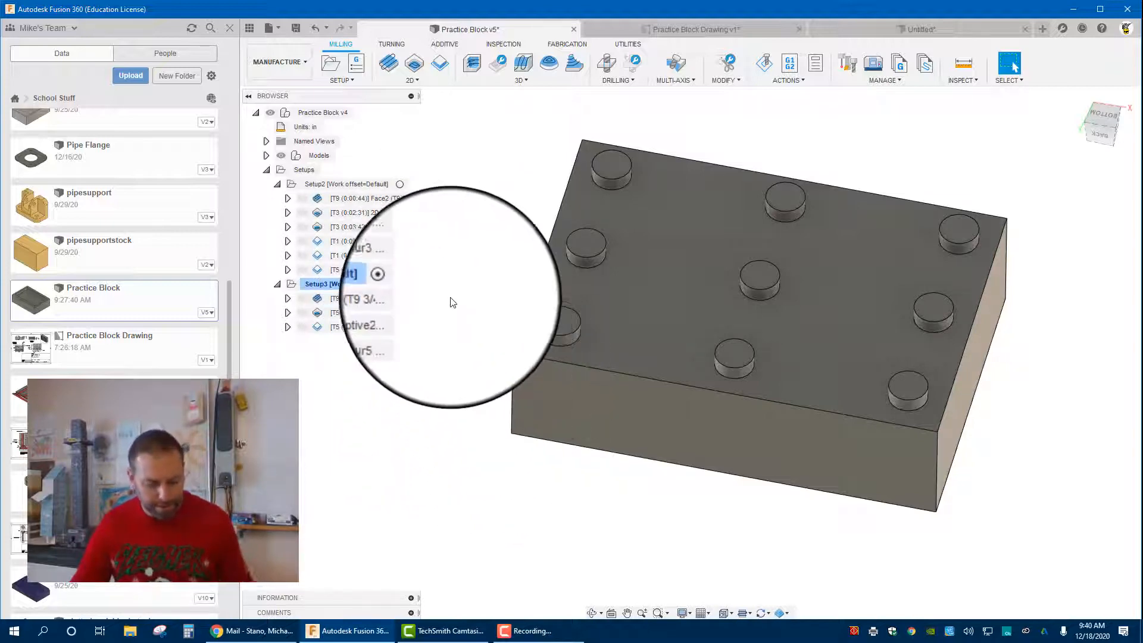
shift+middle_drag(453, 302, 663, 531)
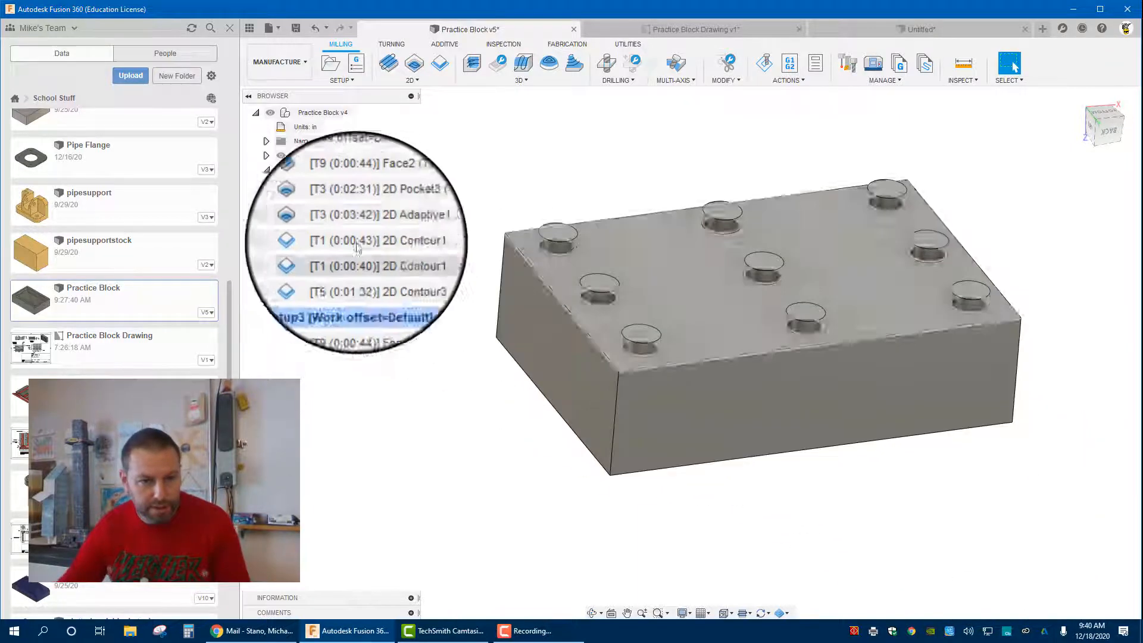
Expand the operations of Setup2 and Setup3 in the browser to review the cutting tool assigned to each.
click(288, 200)
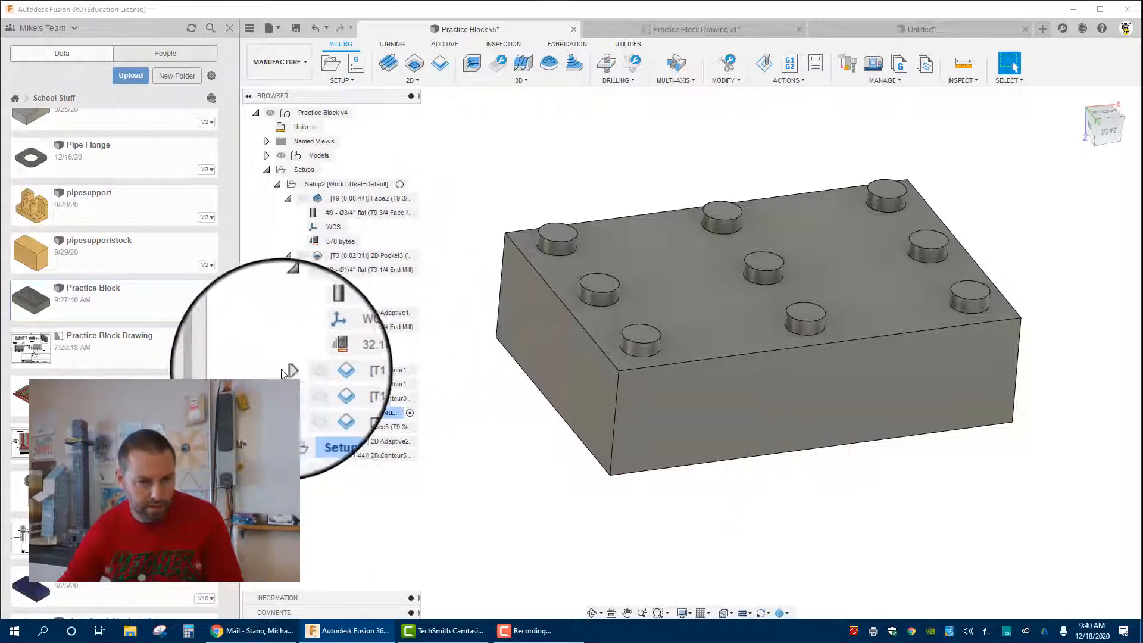
click(287, 367)
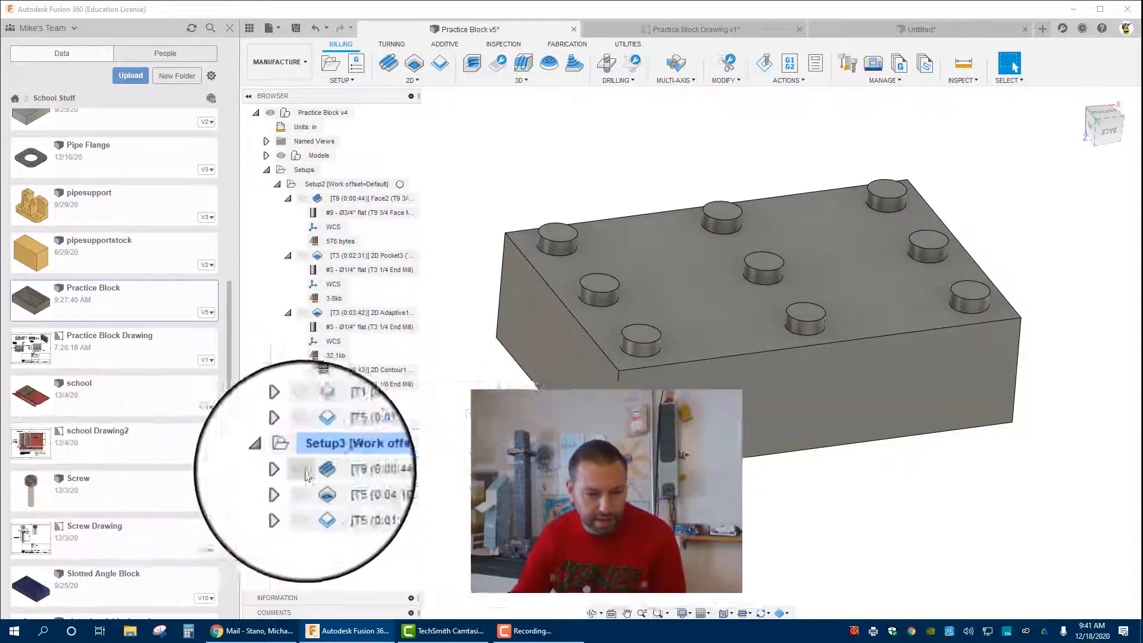
click(288, 470)
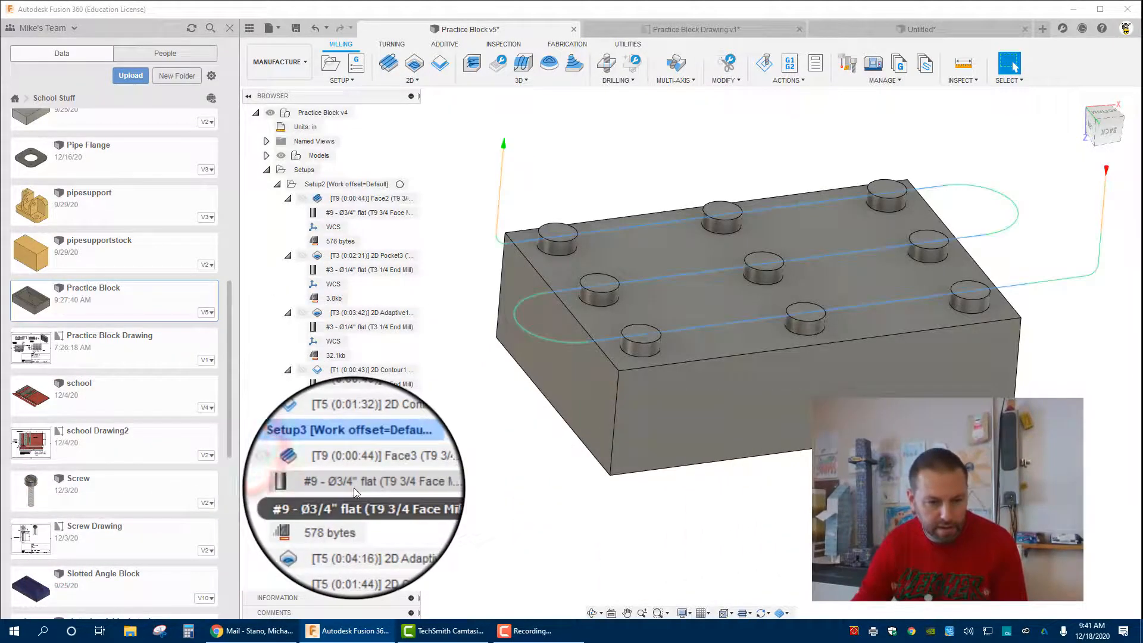
click(288, 527)
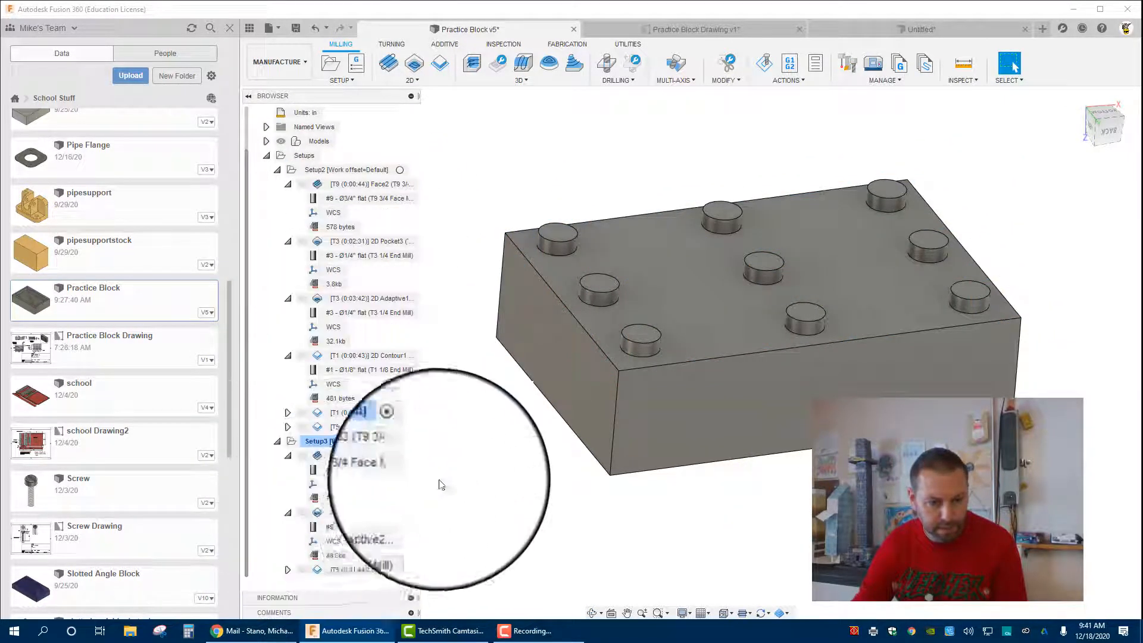
click(288, 570)
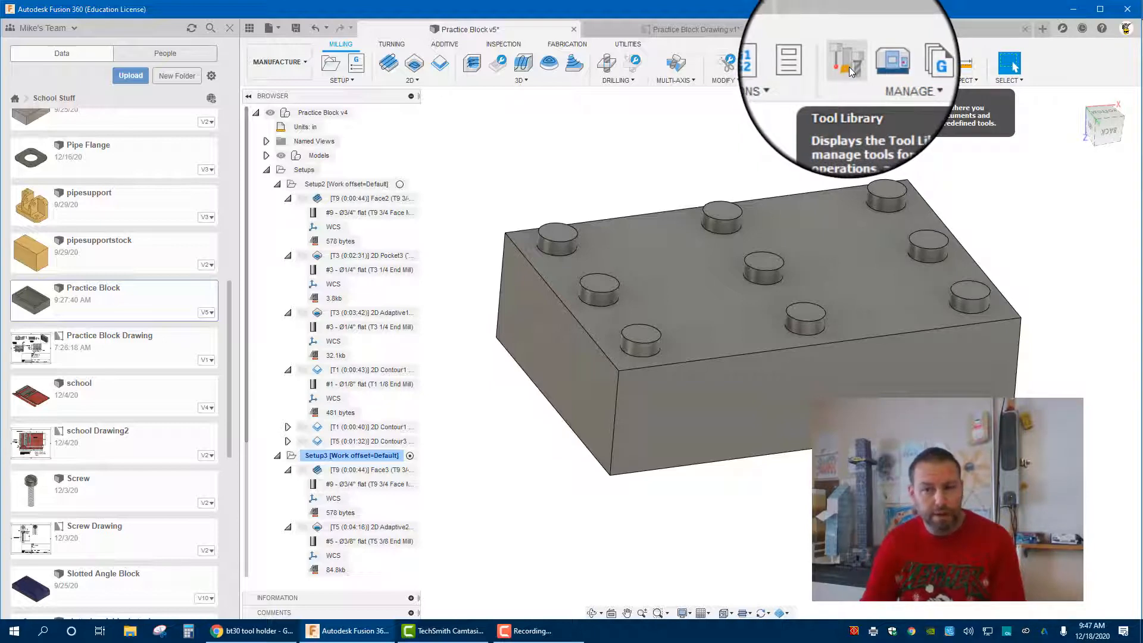
Create a new face mill in the local Library of the Tool Library and describe it as BT30 3/4" Face Mill.
click(849, 70)
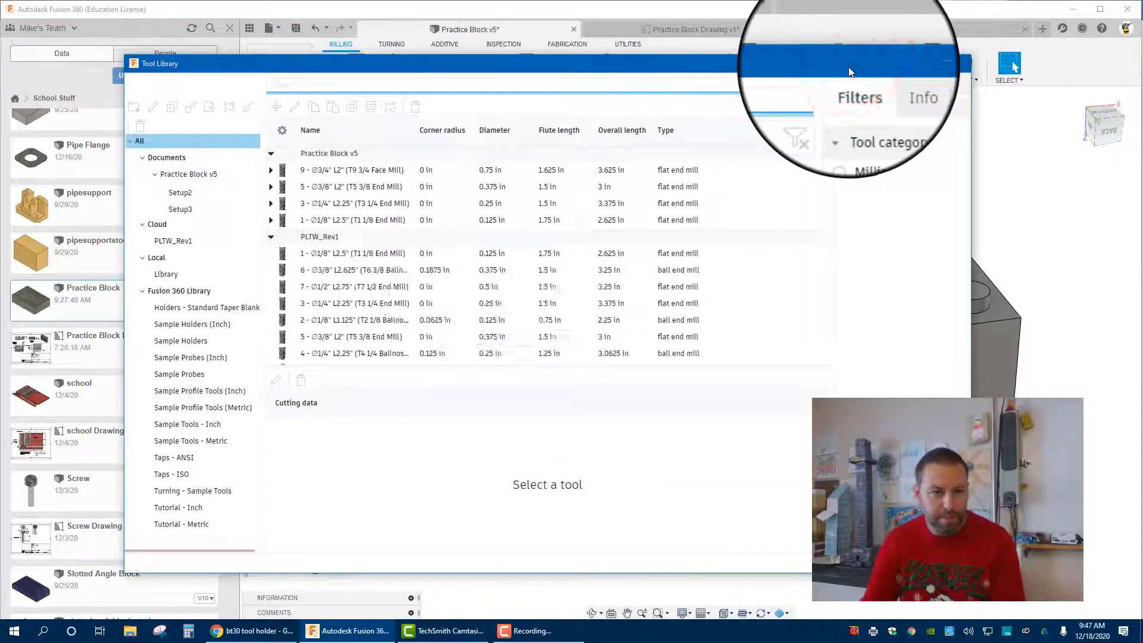
click(164, 274)
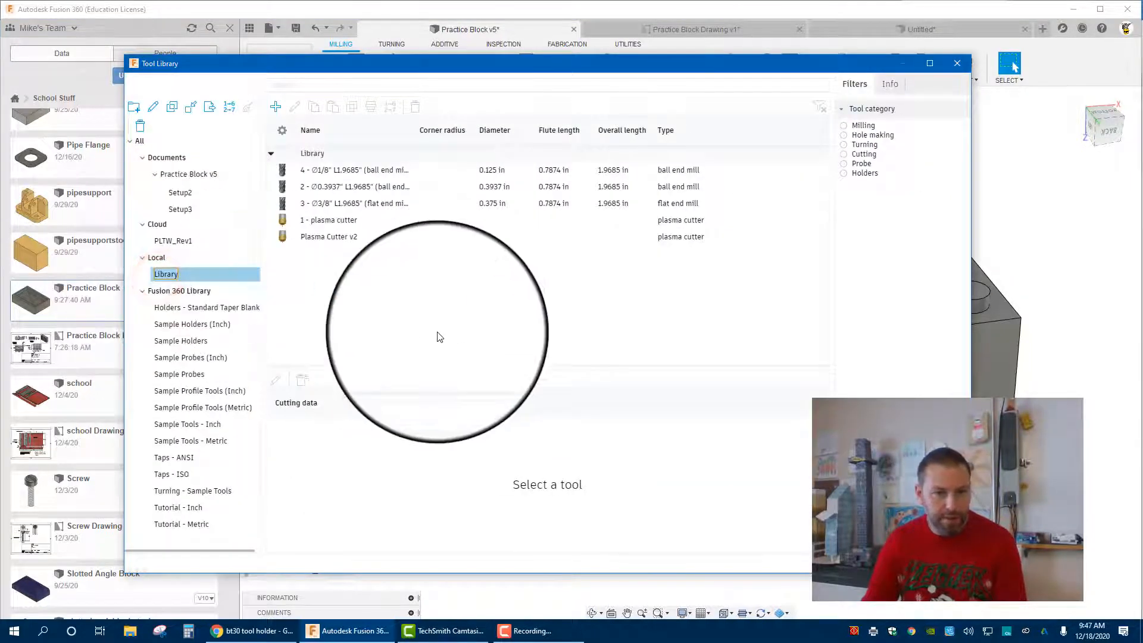
click(275, 107)
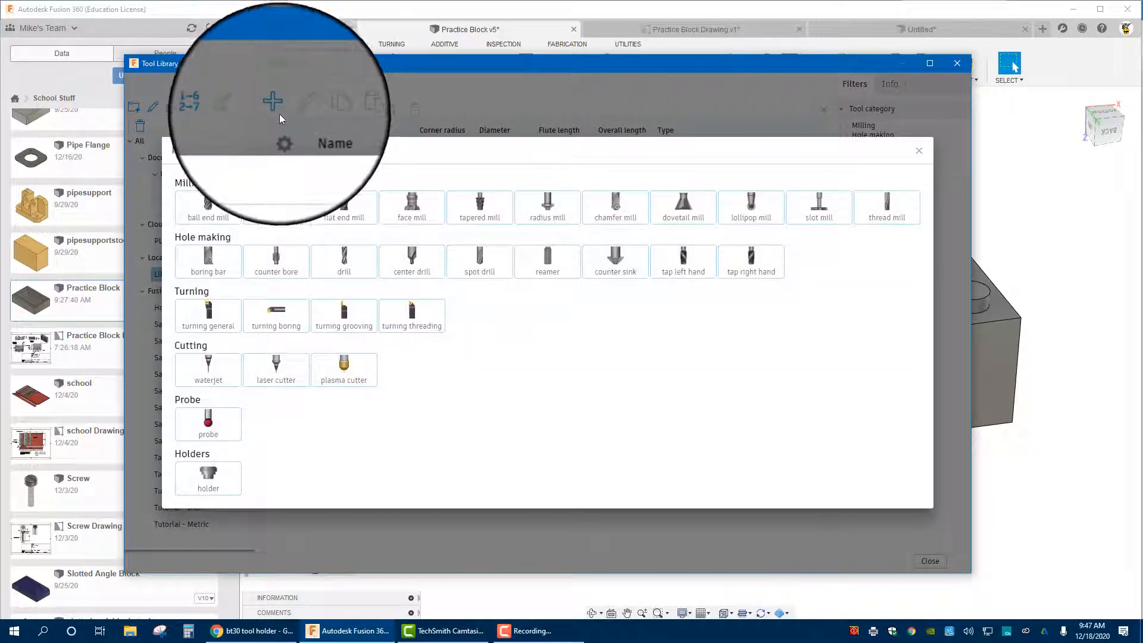
click(419, 207)
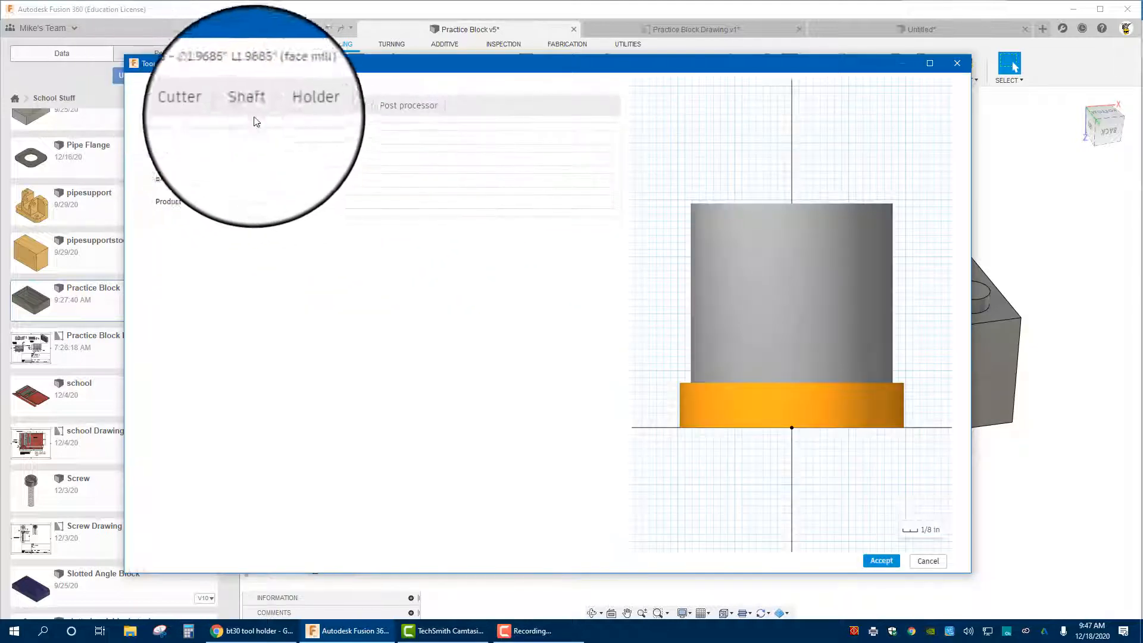
click(303, 139)
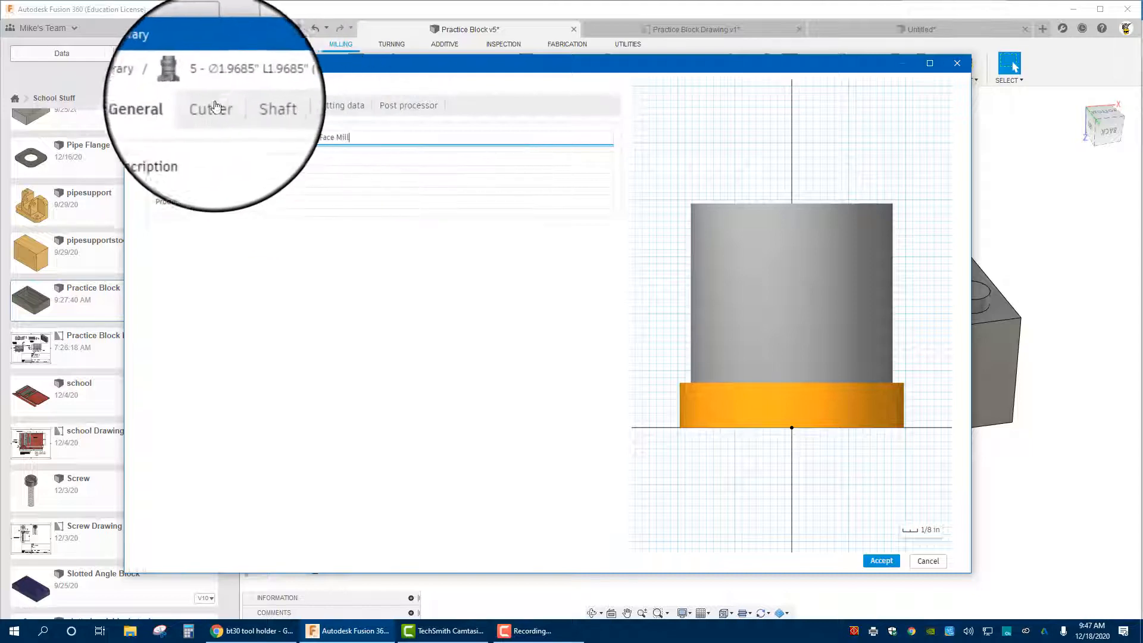
Set the face mill's cutter diameter to 0.75 in and its shaft diameter to 0.5 in.
click(213, 105)
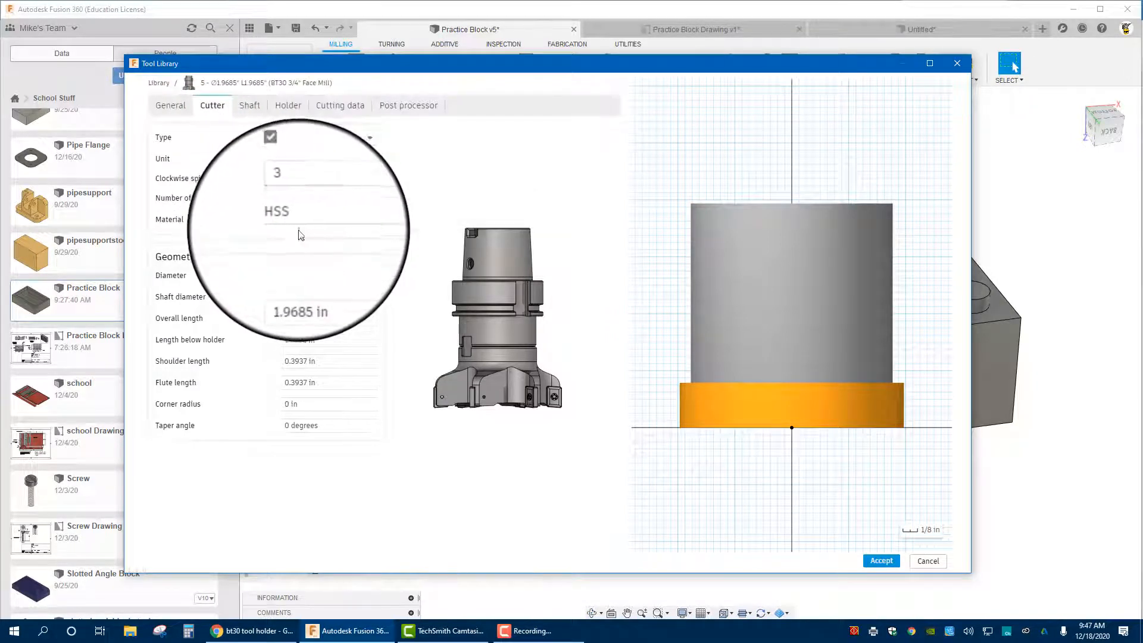
click(315, 275)
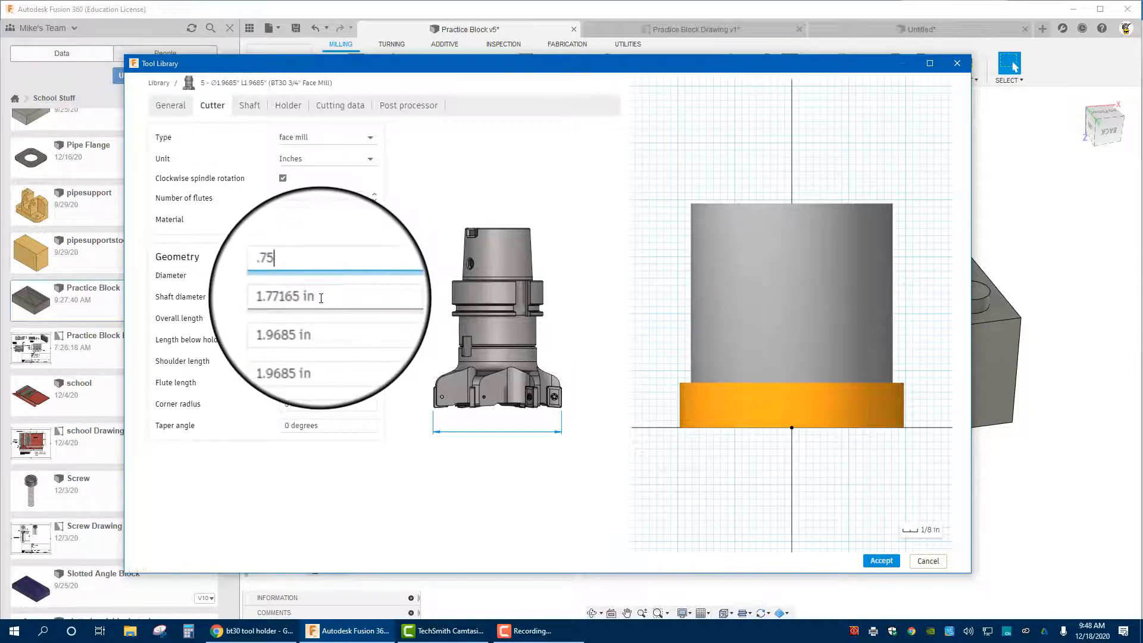
click(321, 299)
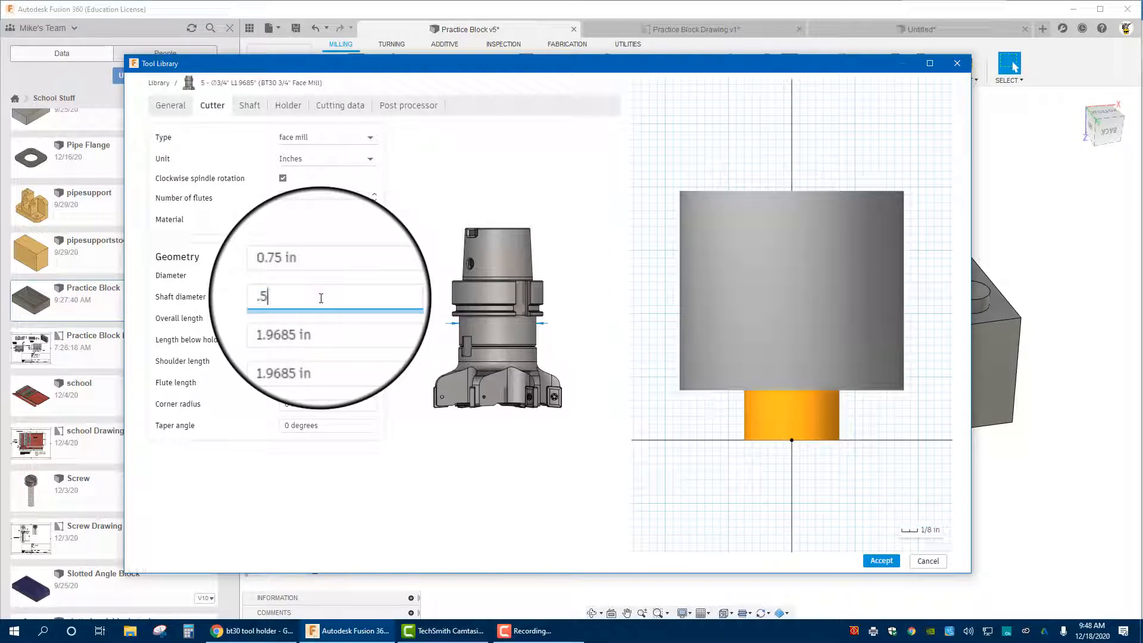
text(.5)
key(Return)
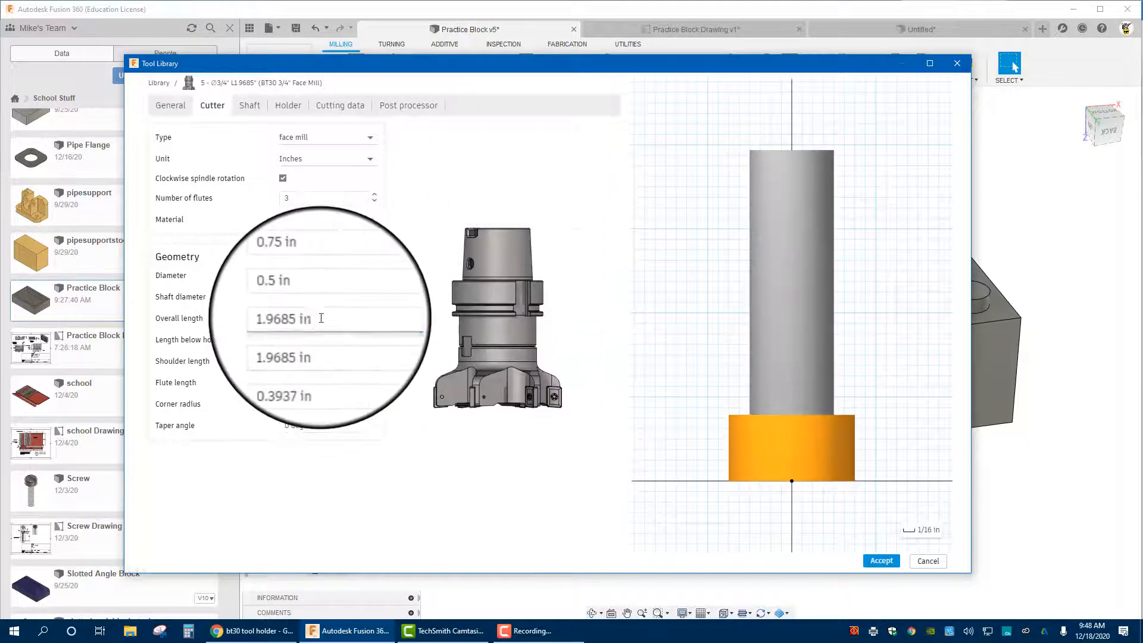
Set the face mill's overall length to 2 in and its length below holder to 1 in.
click(321, 318)
text(2)
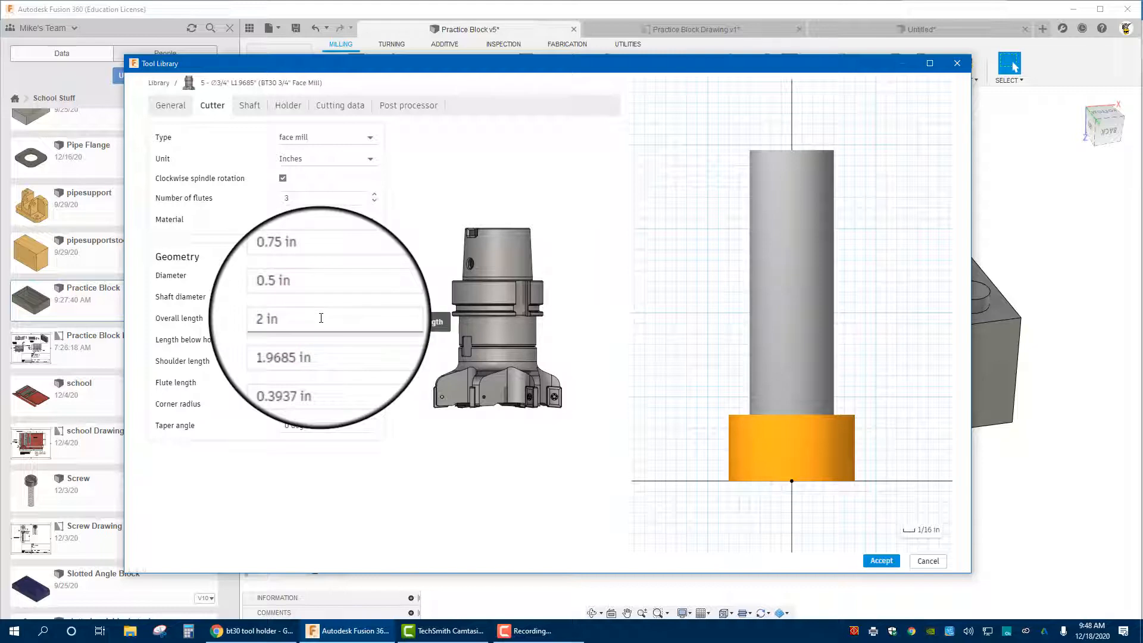
click(321, 341)
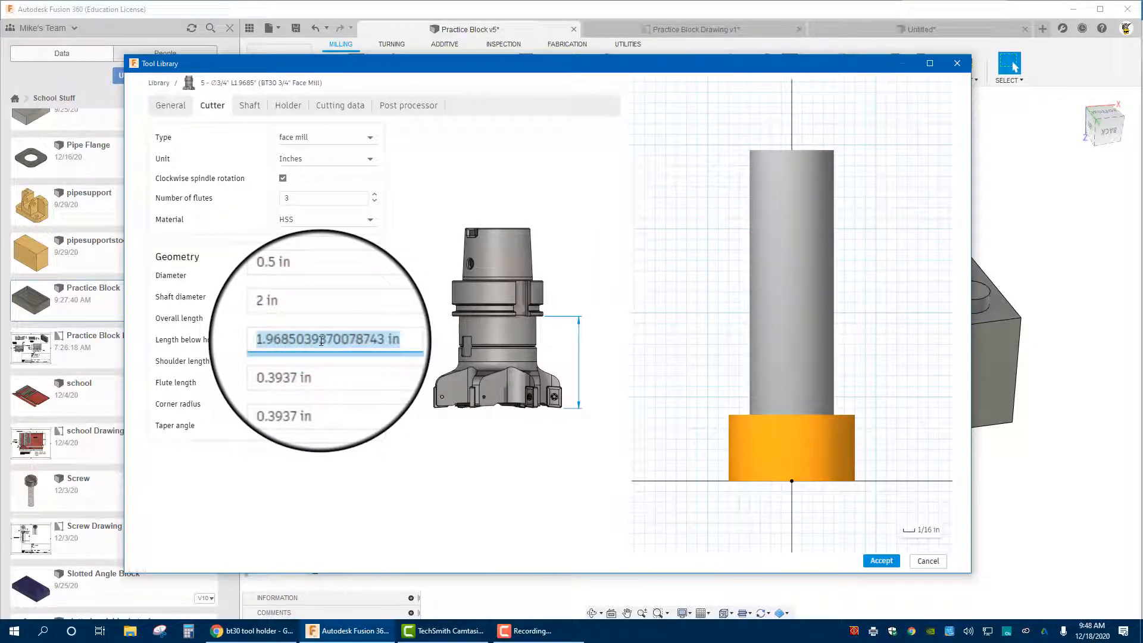
text(1)
key(Return)
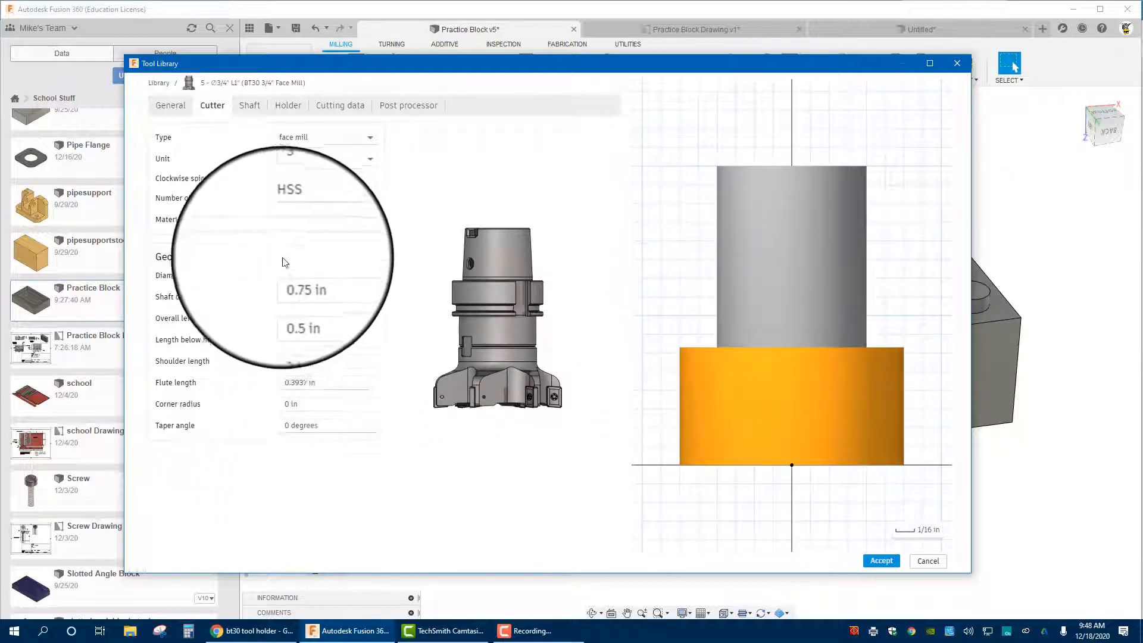
Assign the BT30 - Blank1 holder from the standard taper blanks to the face mill.
click(248, 106)
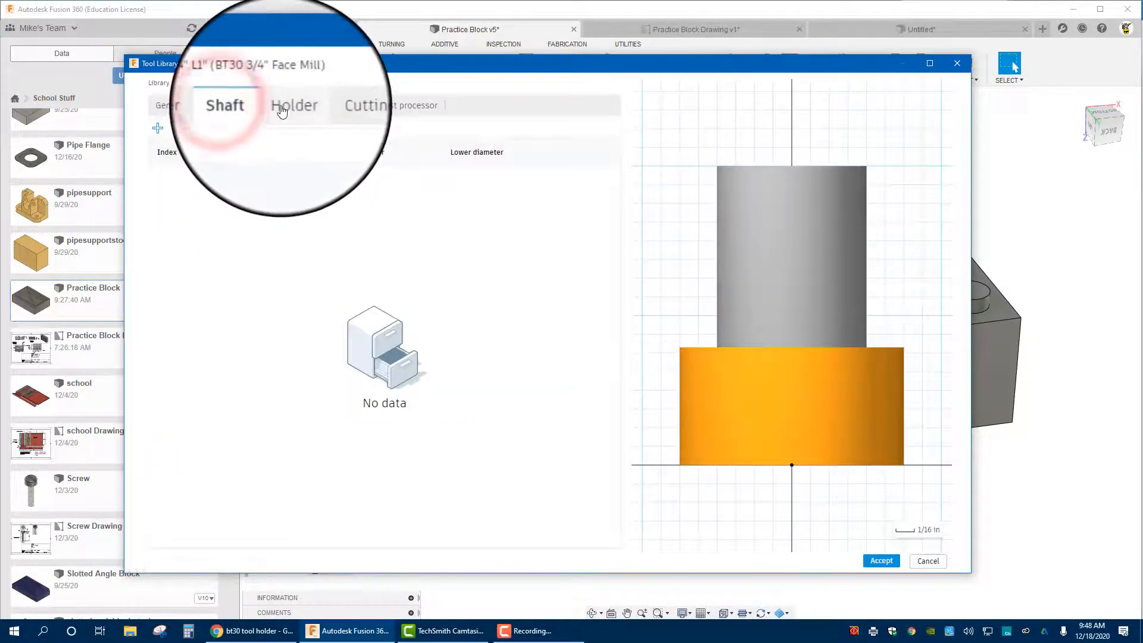
click(281, 106)
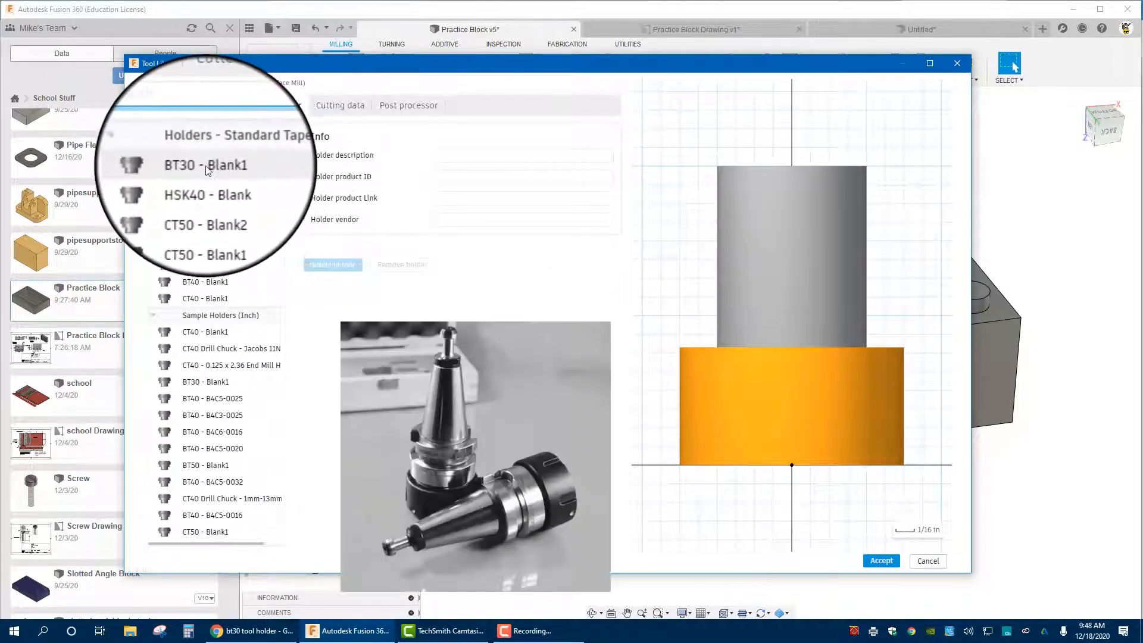
click(205, 166)
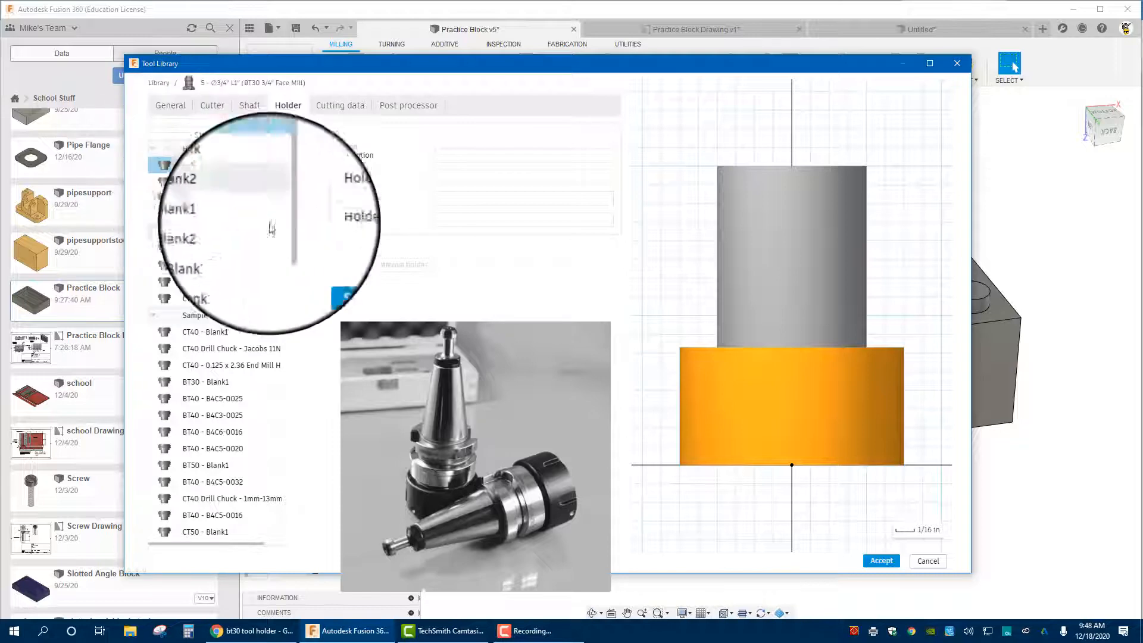
click(333, 265)
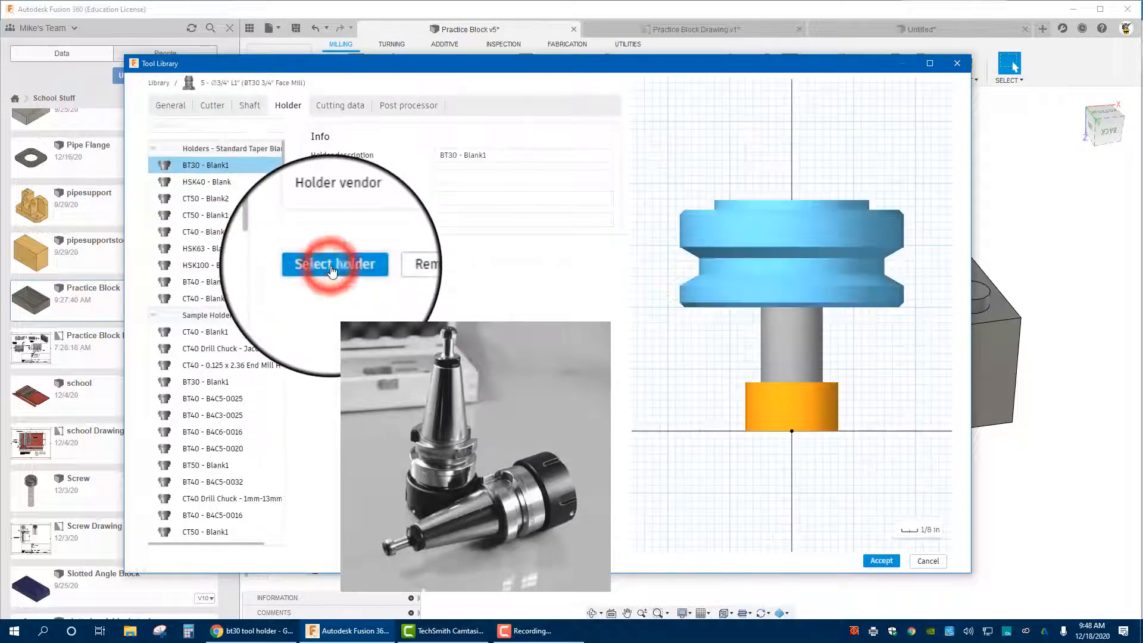
Review the face mill's cutting data and post processor settings and accept the tool into the library.
click(332, 111)
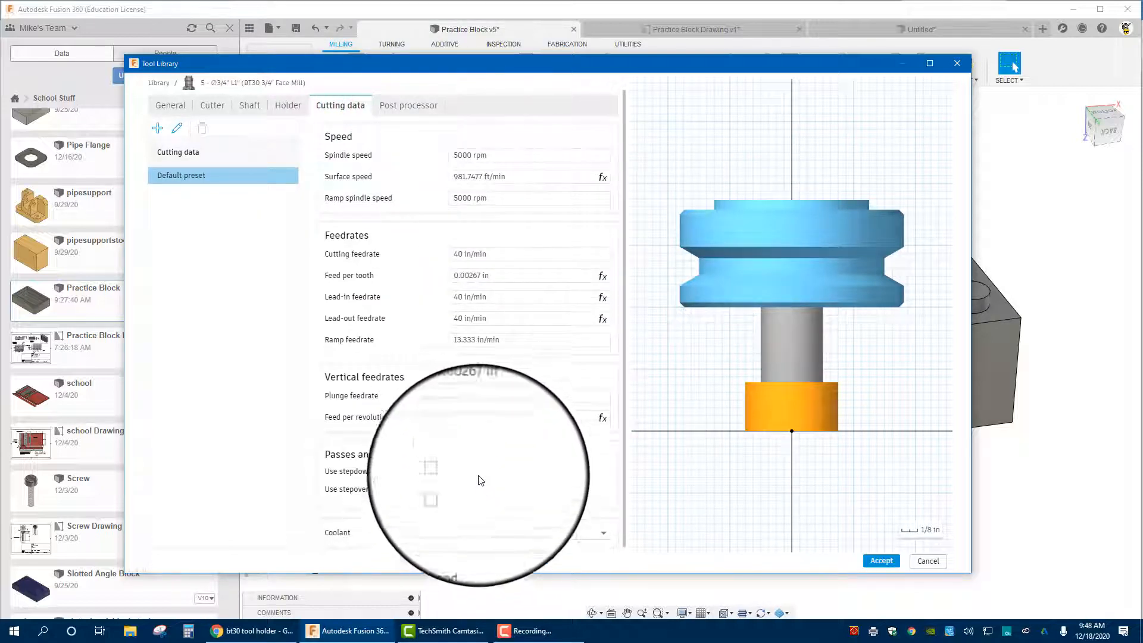
click(414, 108)
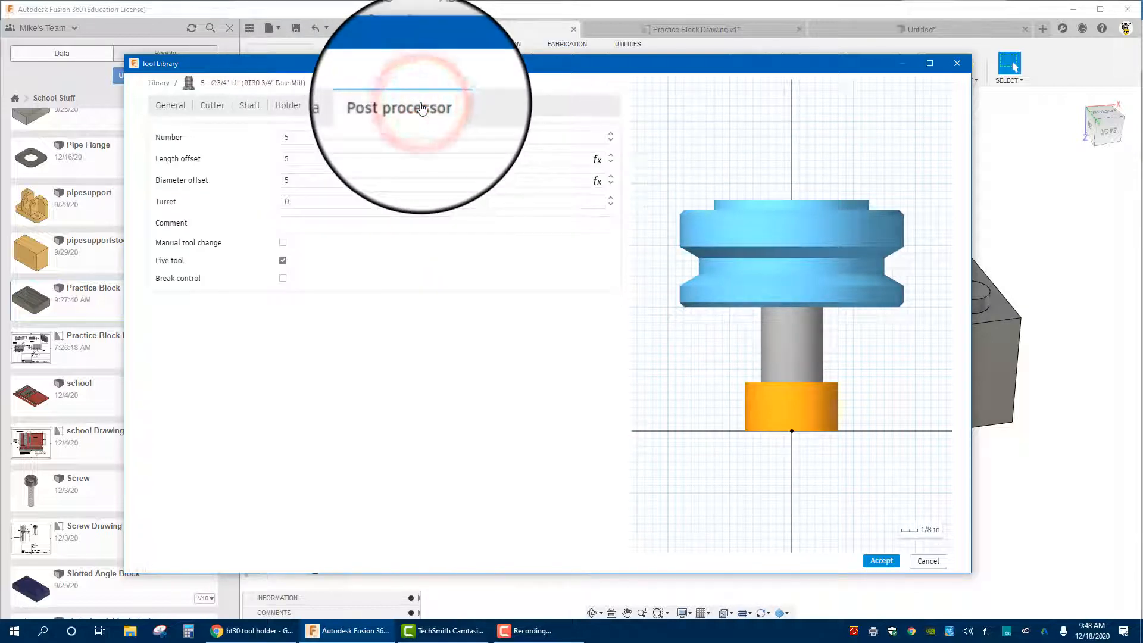
click(876, 560)
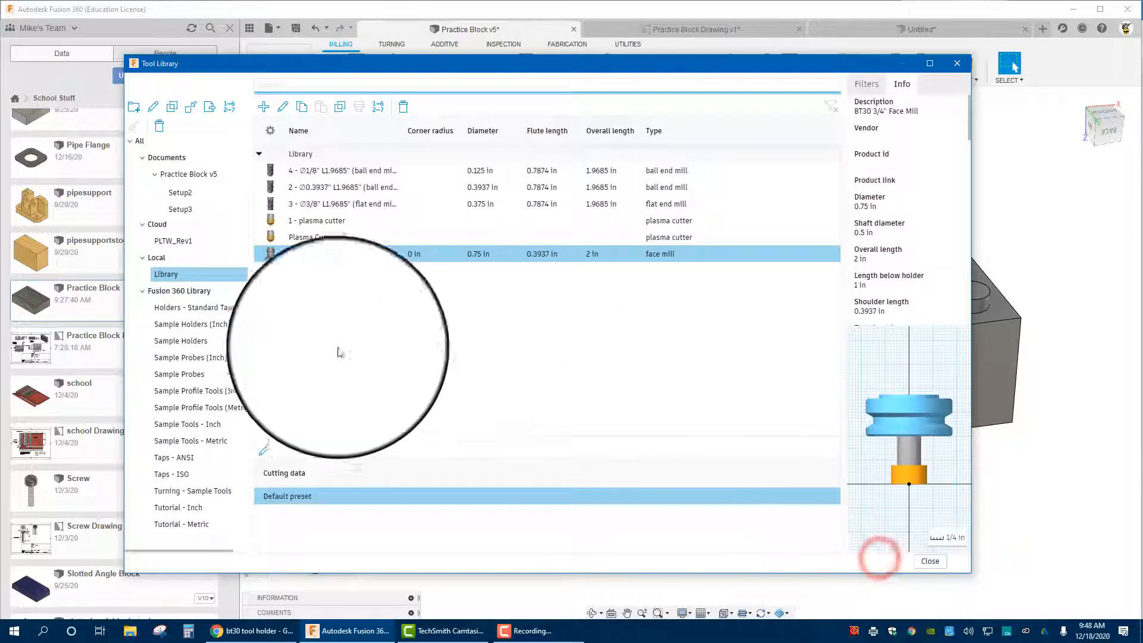
Create a new flat end mill in the local Library and describe it as 3/8" Endmill.
click(263, 108)
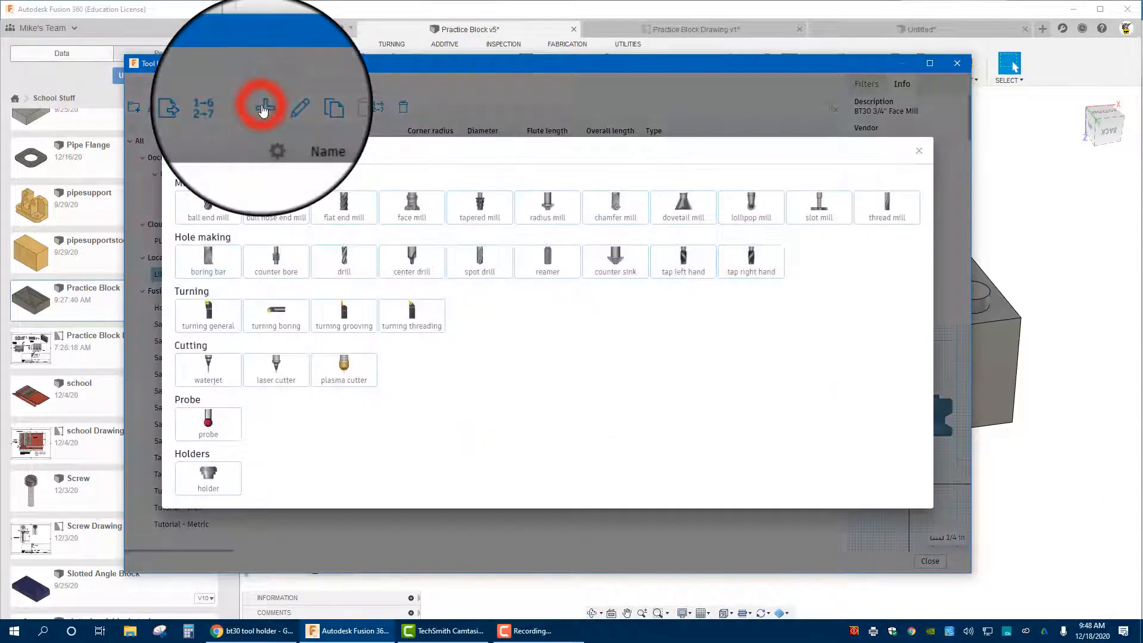
click(354, 205)
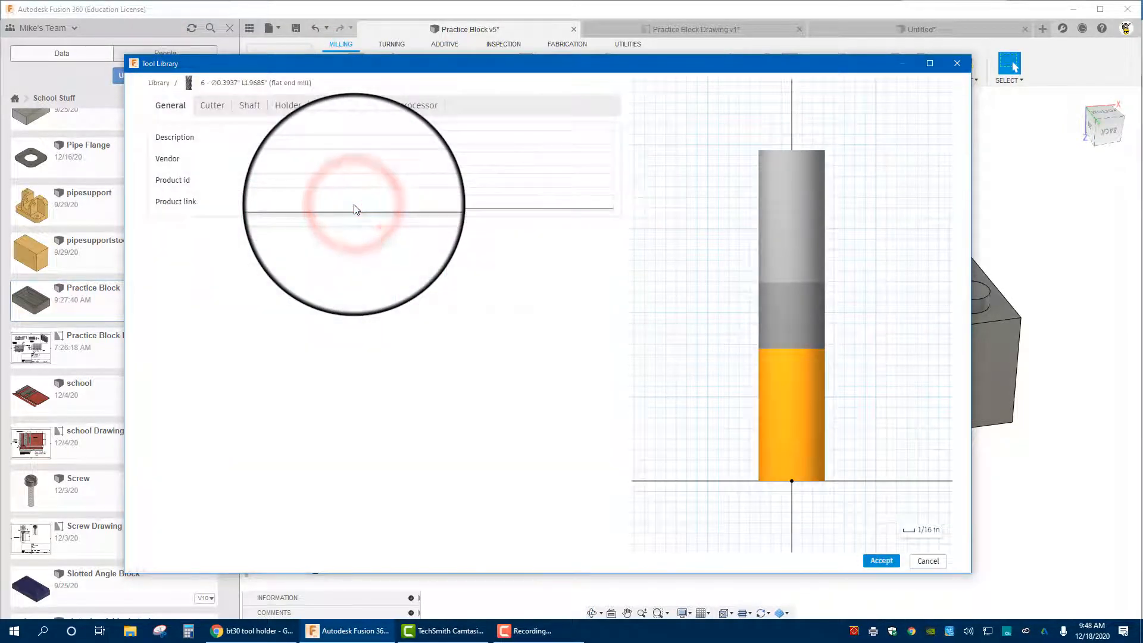
click(294, 138)
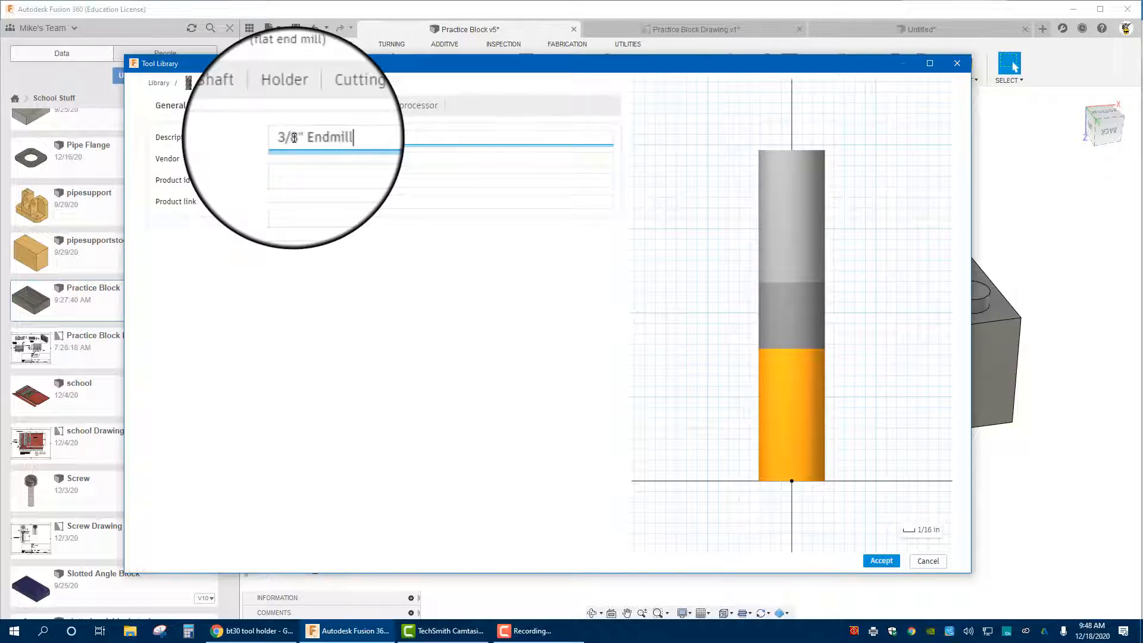
Set the flat end mill's cutter diameter to 3/8 in.
click(210, 107)
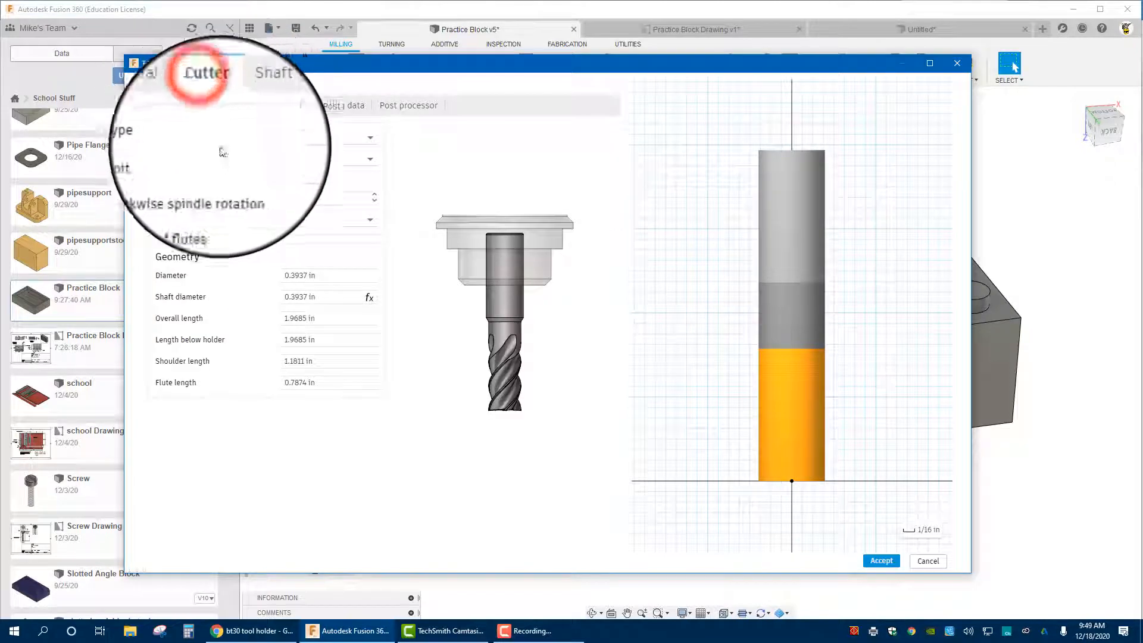
click(326, 276)
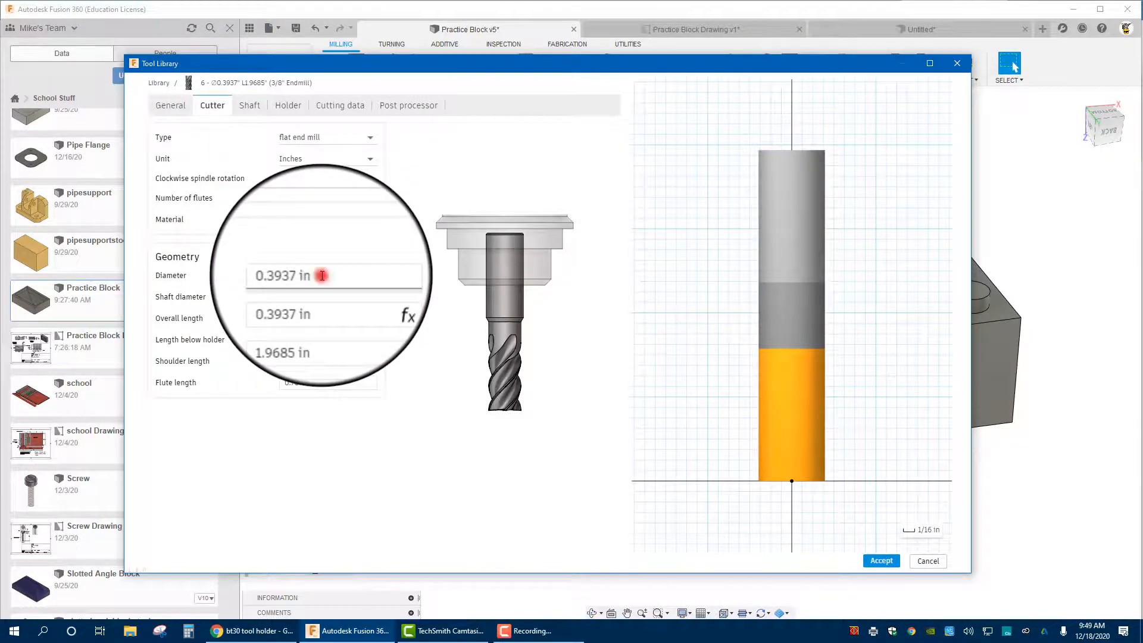
text(3)
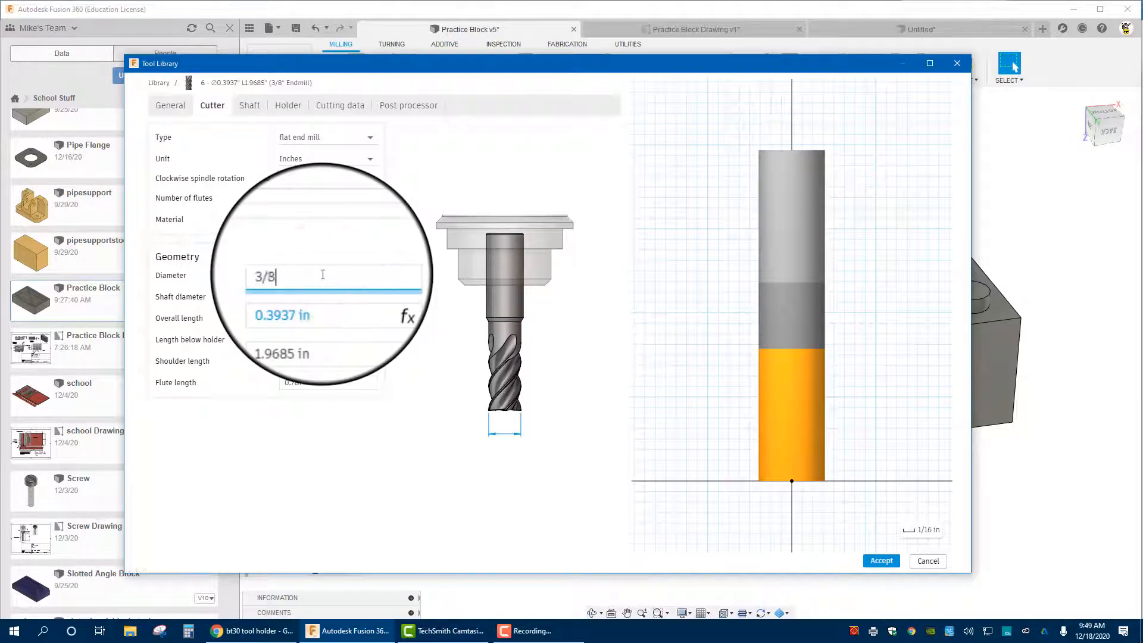
text(/8)
key(Return)
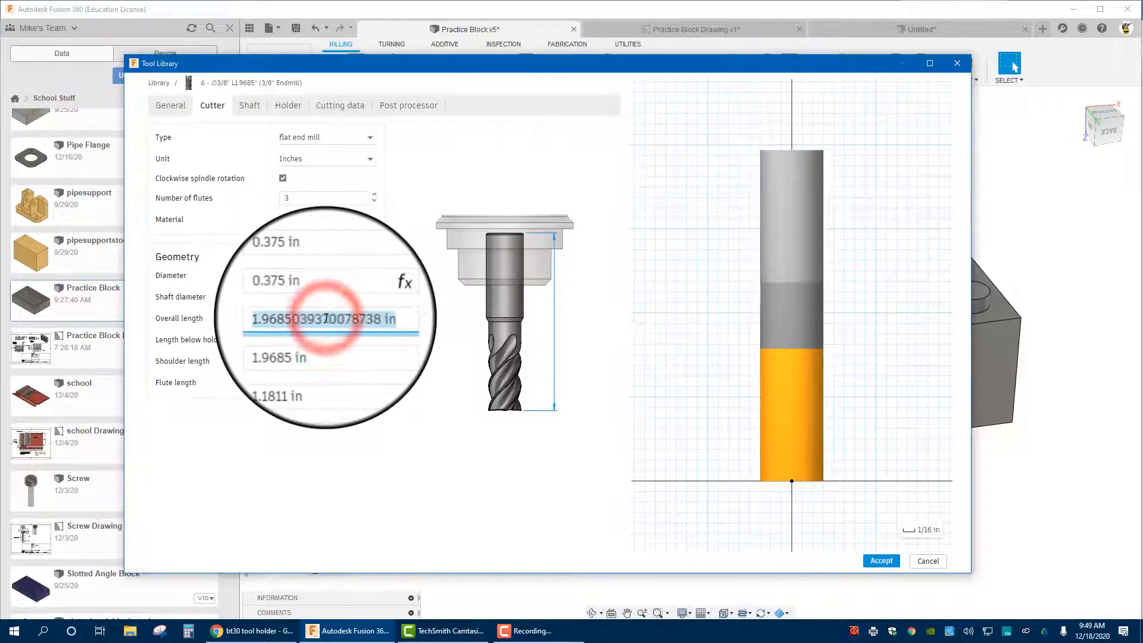
Set the end mill's overall length to 2 in and its length below holder to 1.5 in.
key(Return)
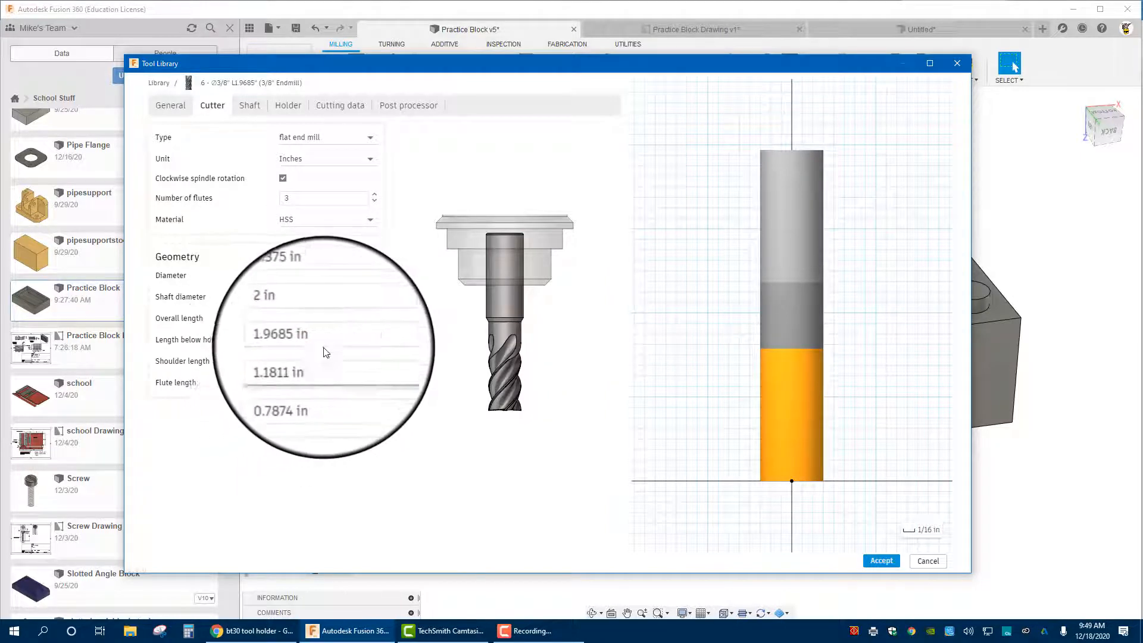
click(325, 346)
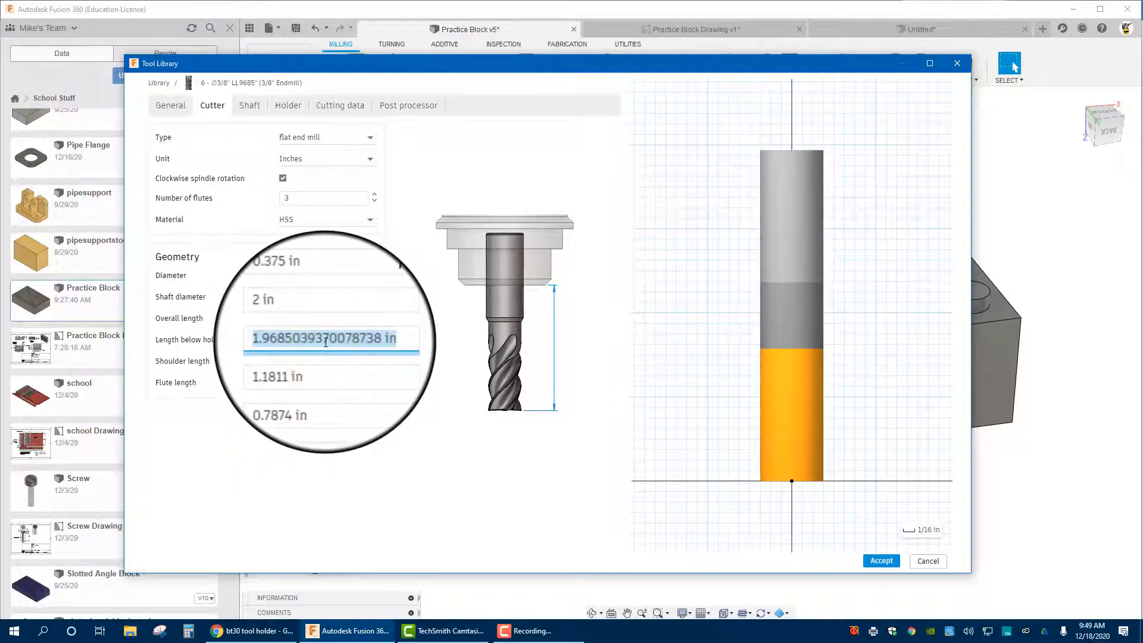
text(1.5)
key(Return)
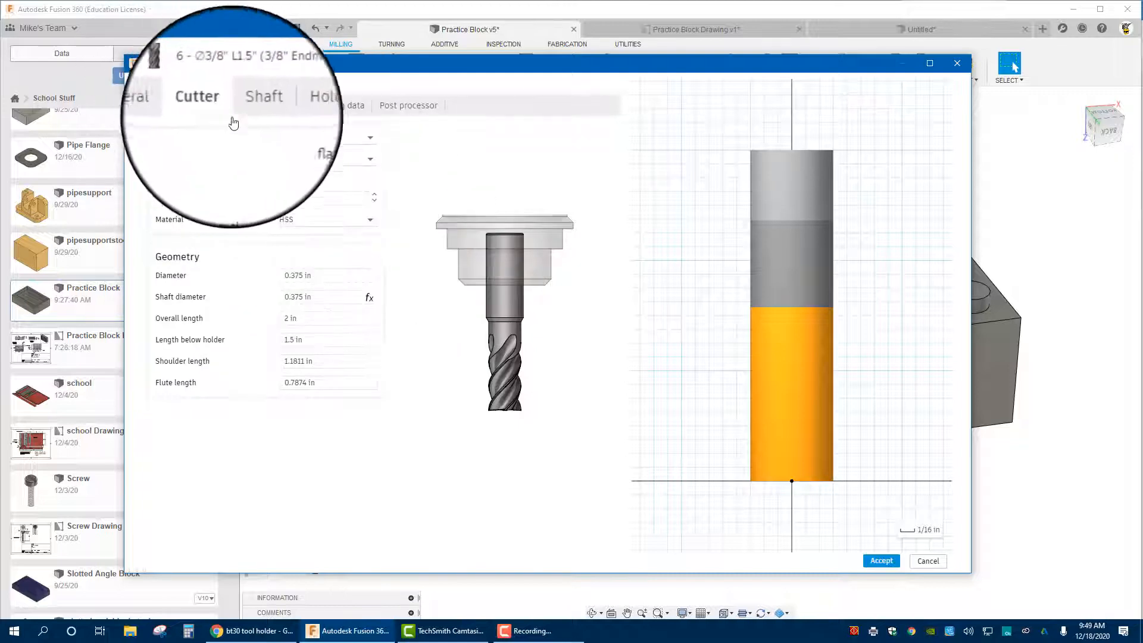
Assign the BT30 - Blank1 holder to the 3/8" end mill.
click(250, 108)
click(212, 102)
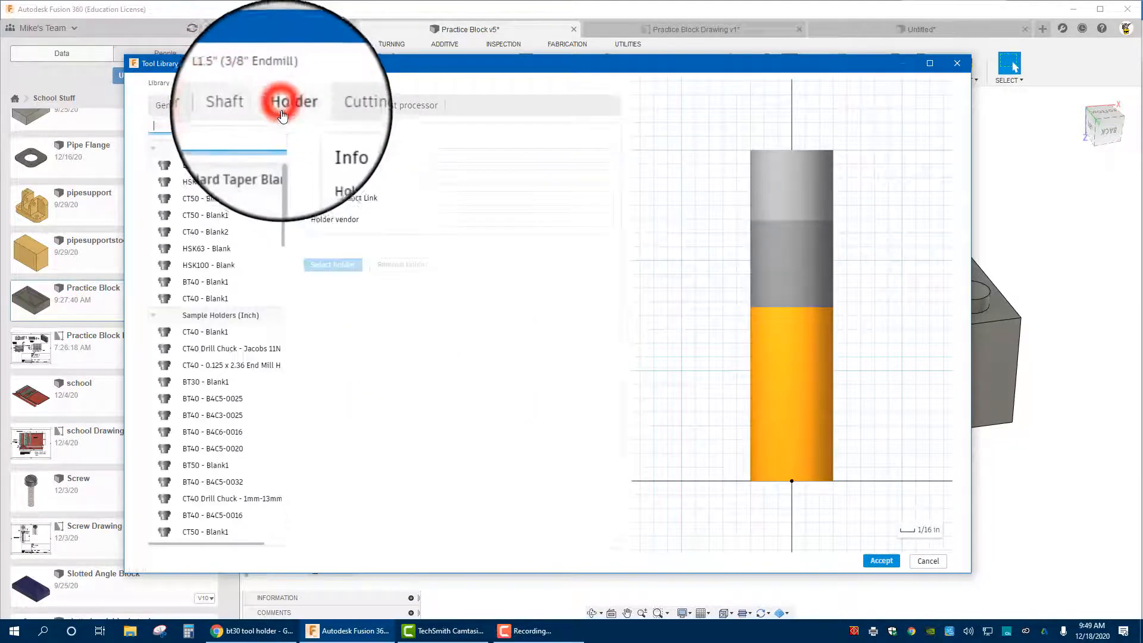
click(223, 166)
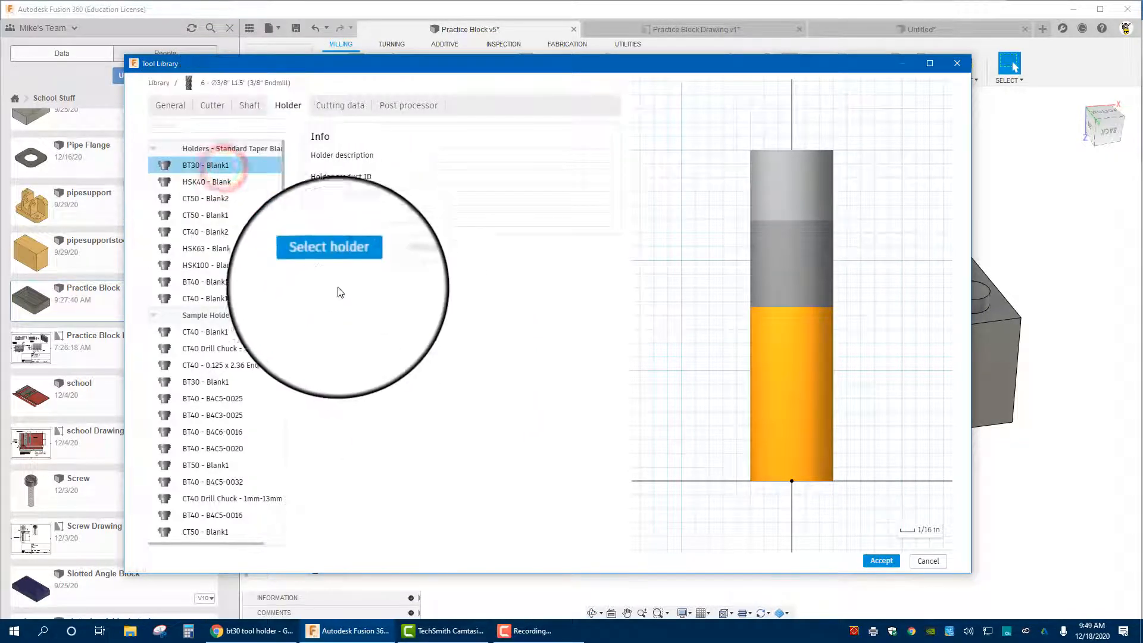
click(324, 267)
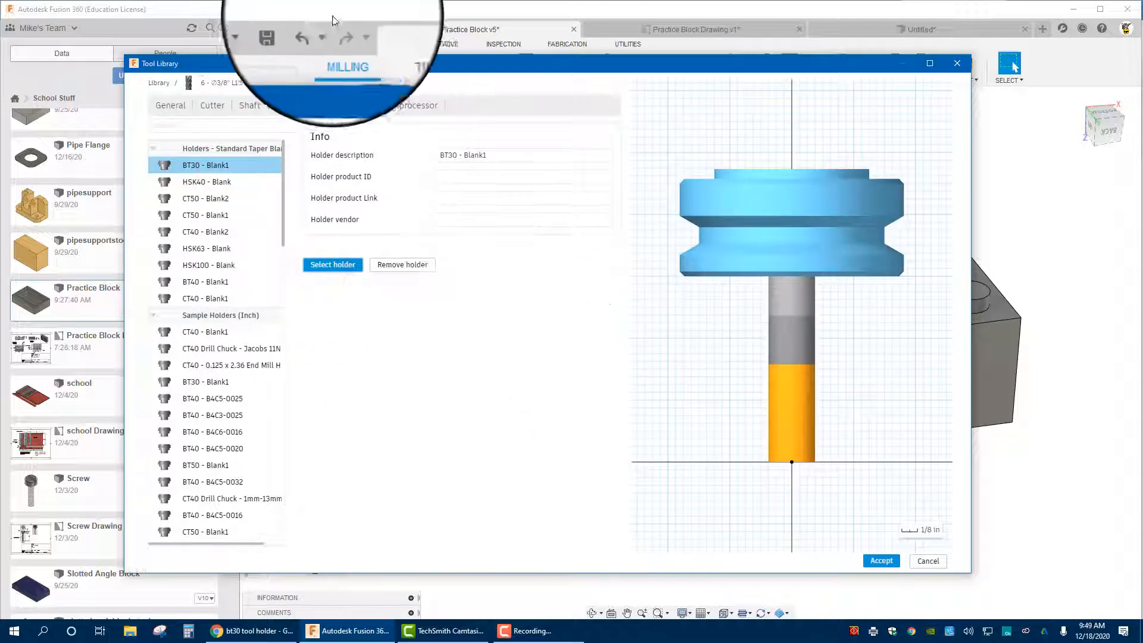
Review the end mill's cutting data and post processor settings and accept the tool into the library.
click(340, 106)
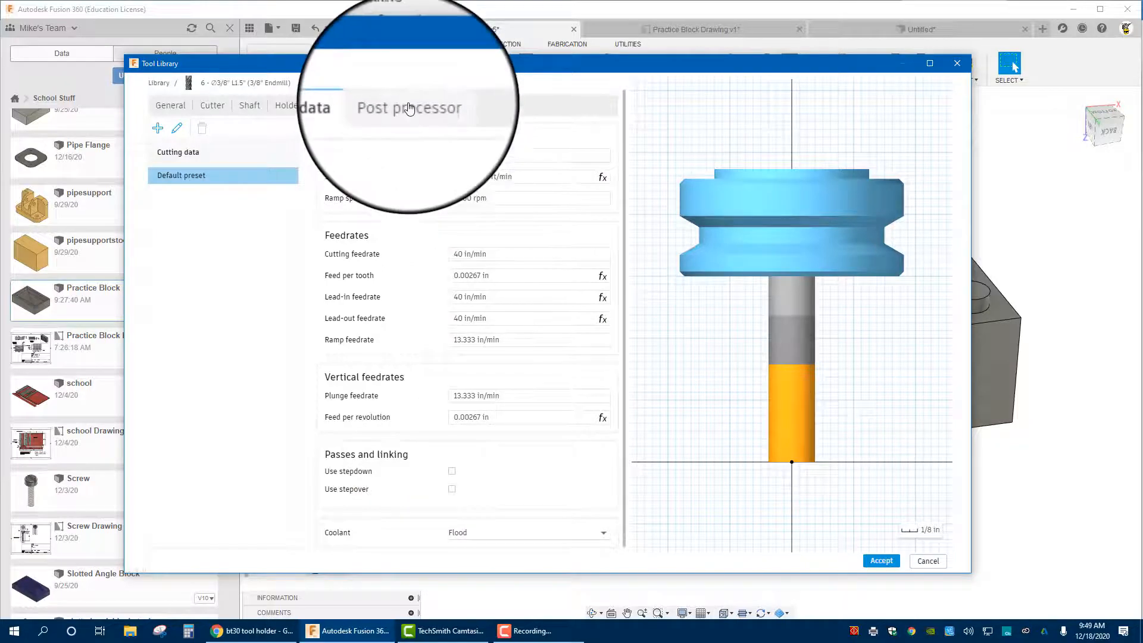
click(409, 106)
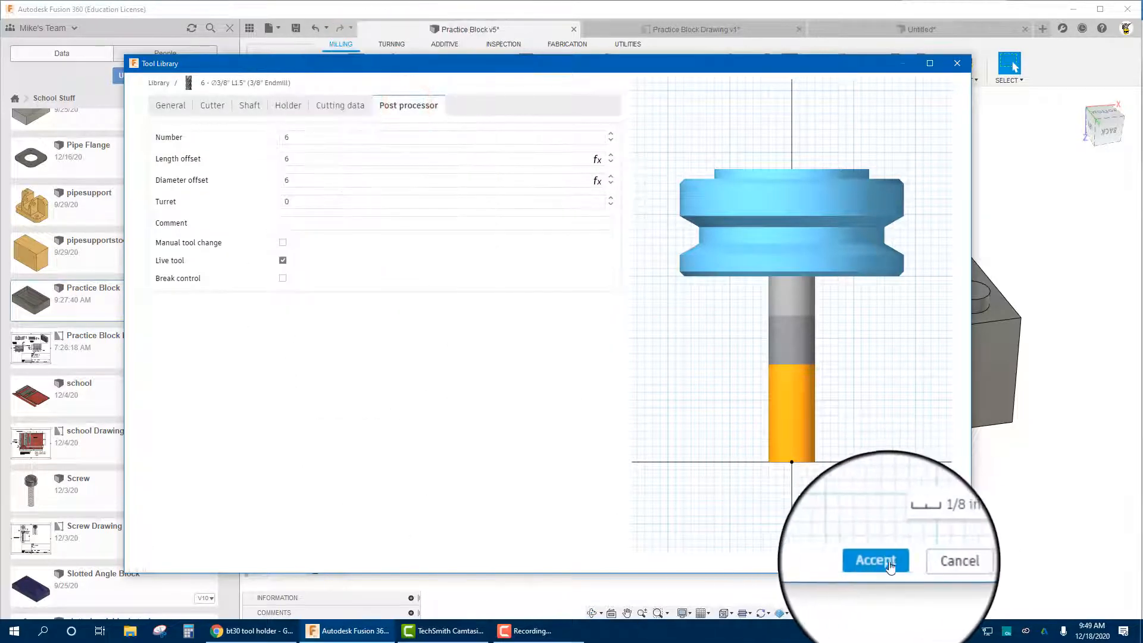
click(887, 563)
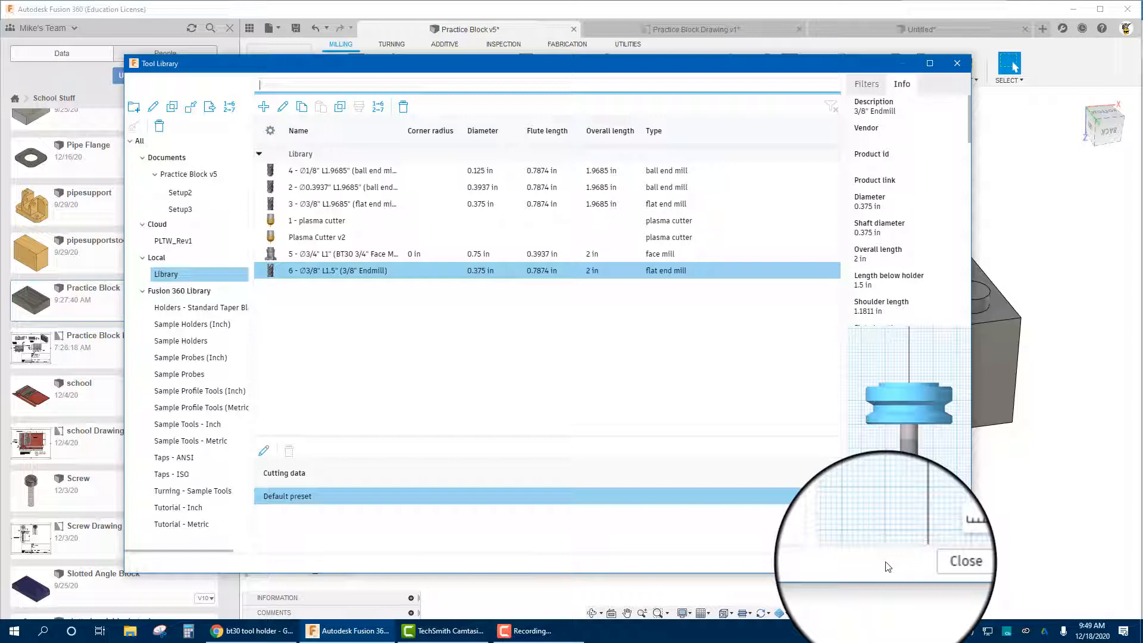
Duplicate the 3/8" Endmill in the local Library and select the copy.
right_click(317, 274)
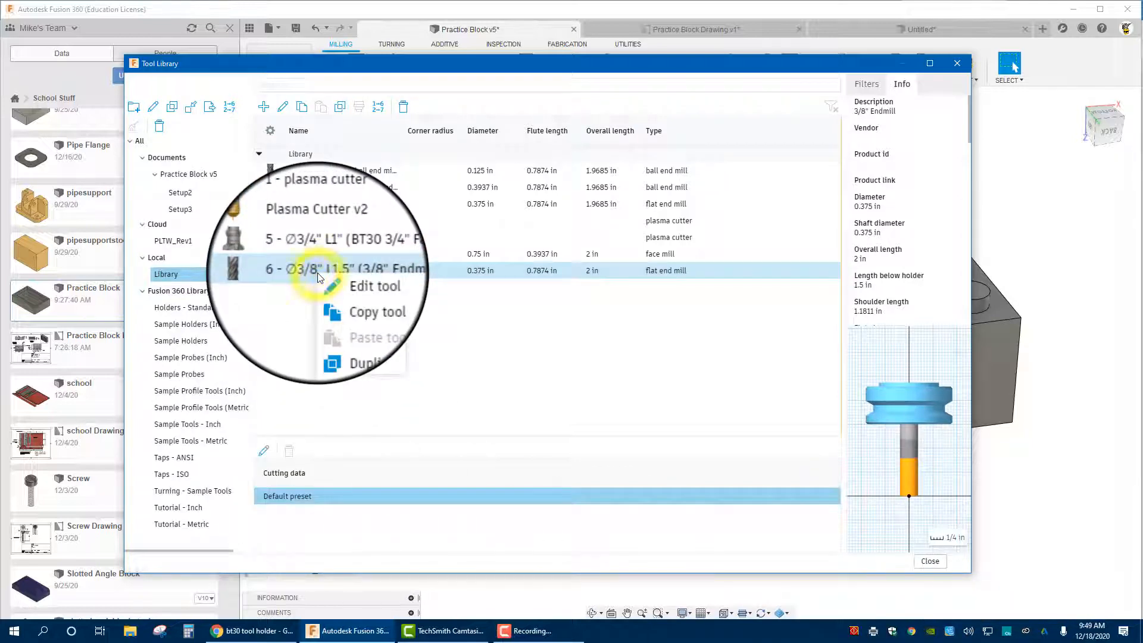
click(349, 318)
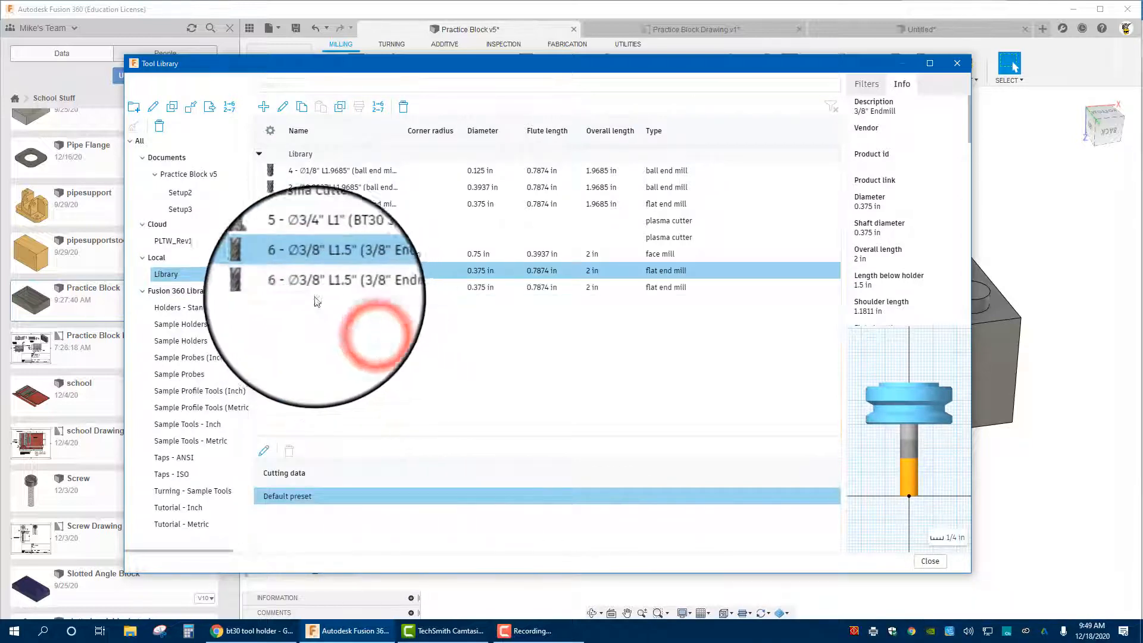
click(314, 288)
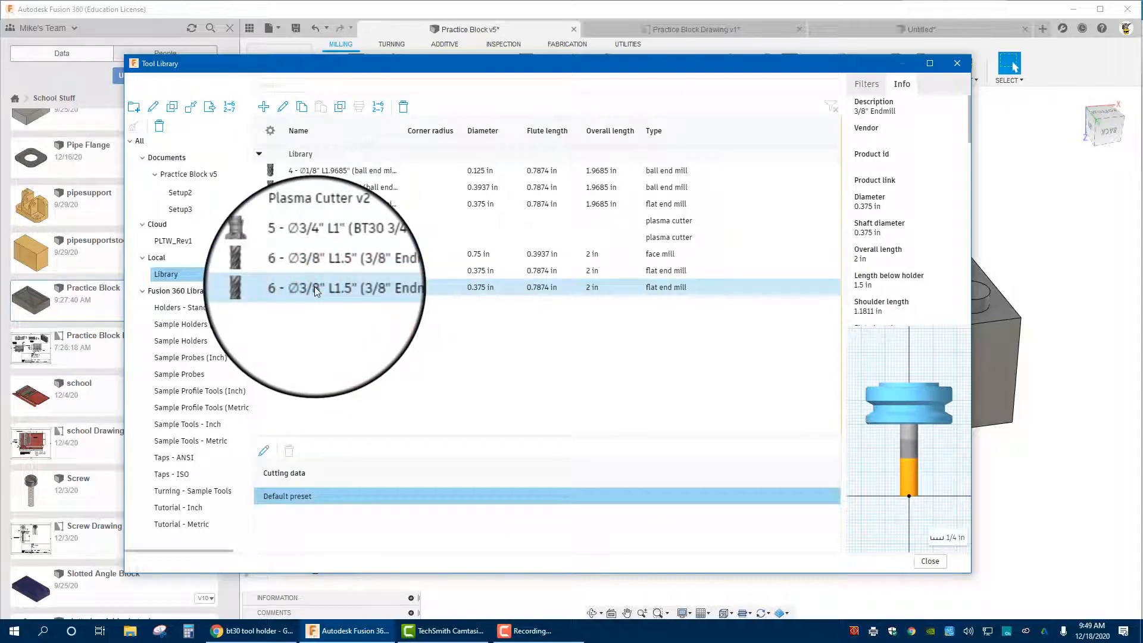
Open the copied 3/8" end mill for editing and change its description to 1/4" Endmill.
right_click(314, 287)
click(329, 292)
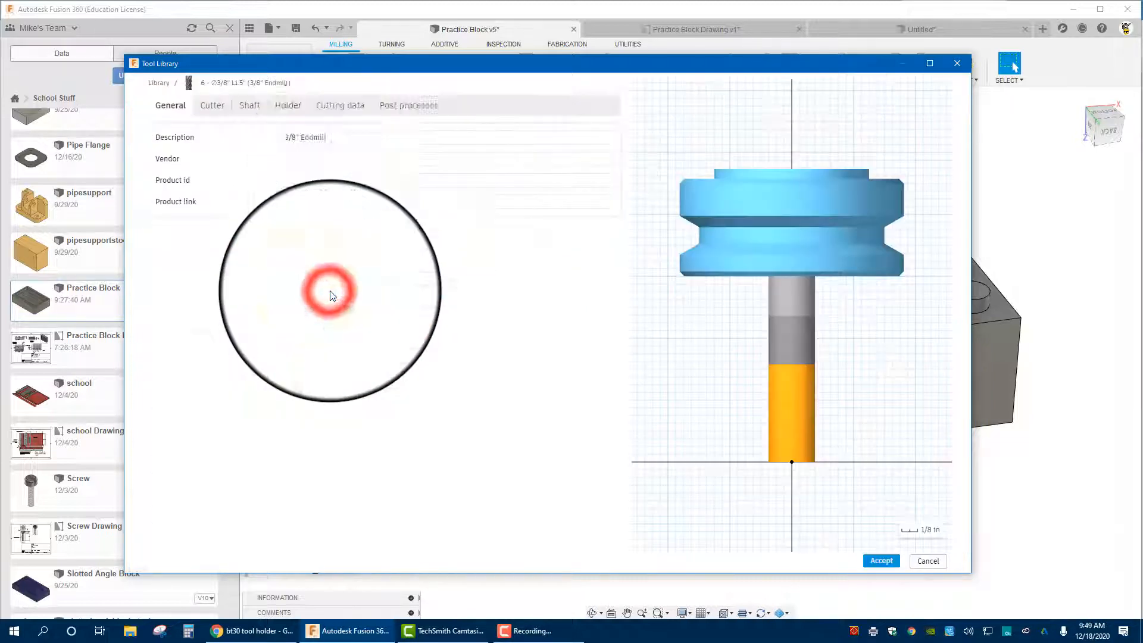
triple_click(288, 135)
click(290, 136)
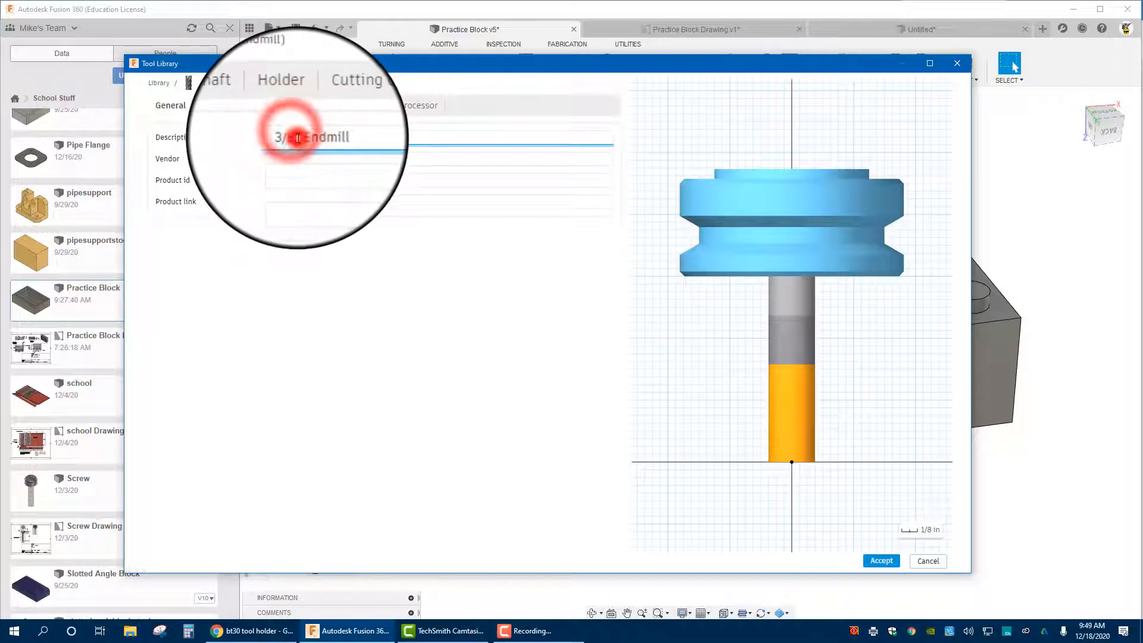
key(BackSpace)
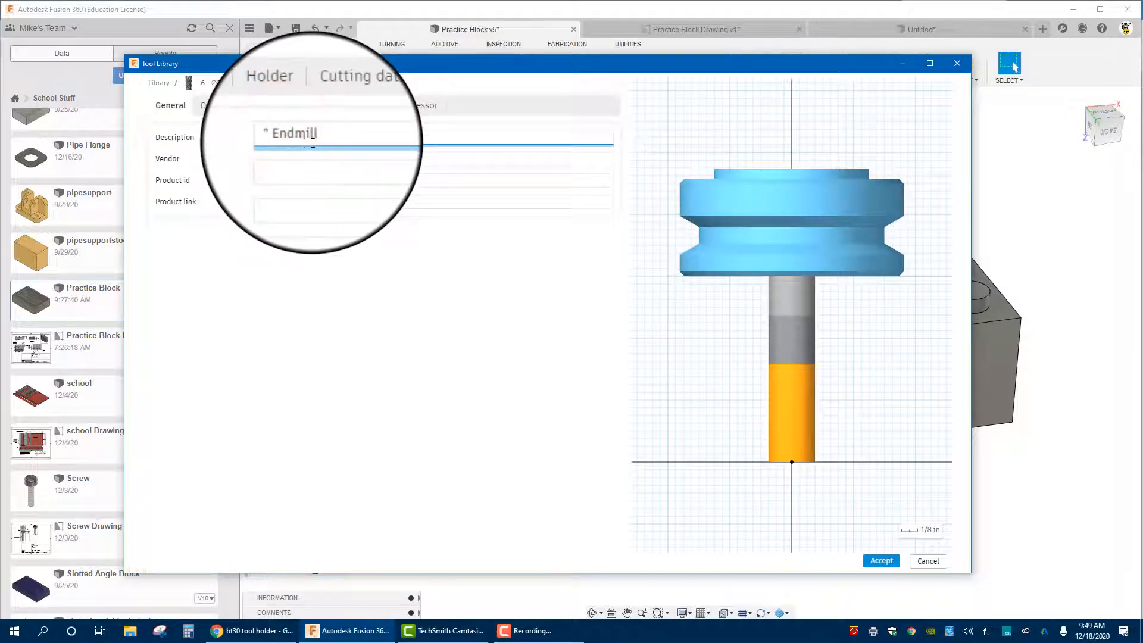
Set the 1/4" end mill to 4 flutes and a 0.25 in diameter, check its holder and accept the tool.
click(215, 106)
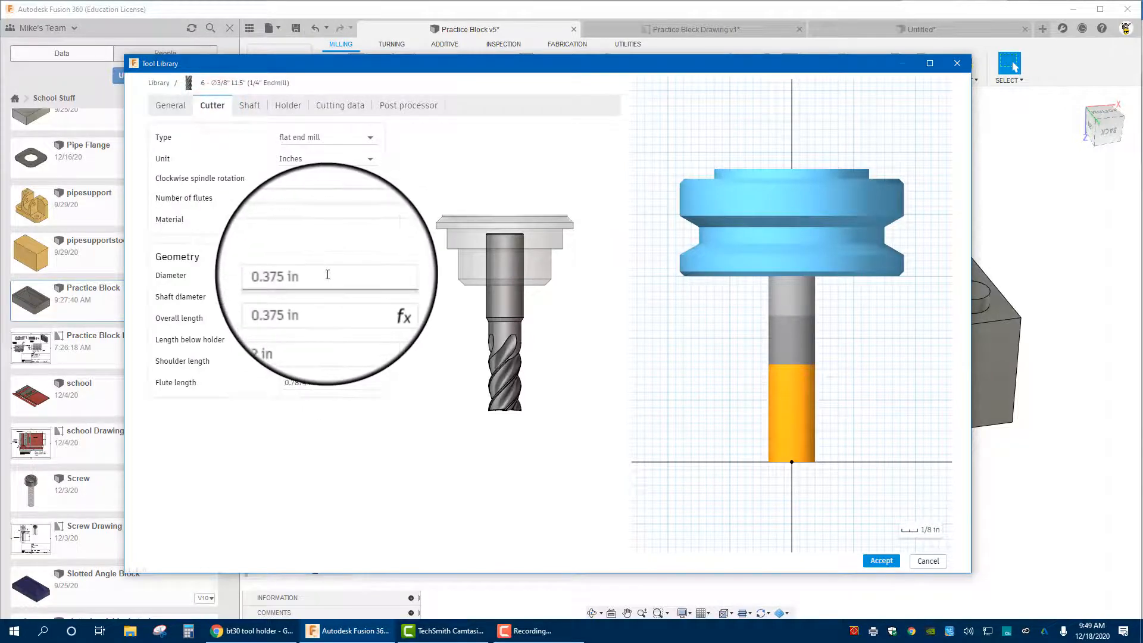
click(328, 273)
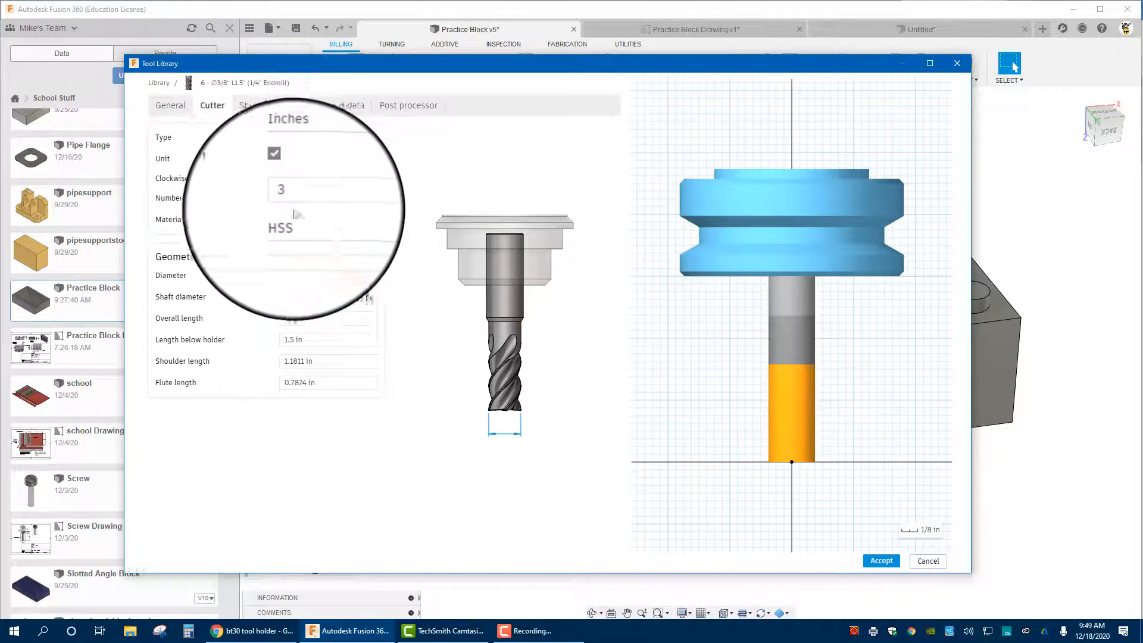
click(306, 198)
click(377, 195)
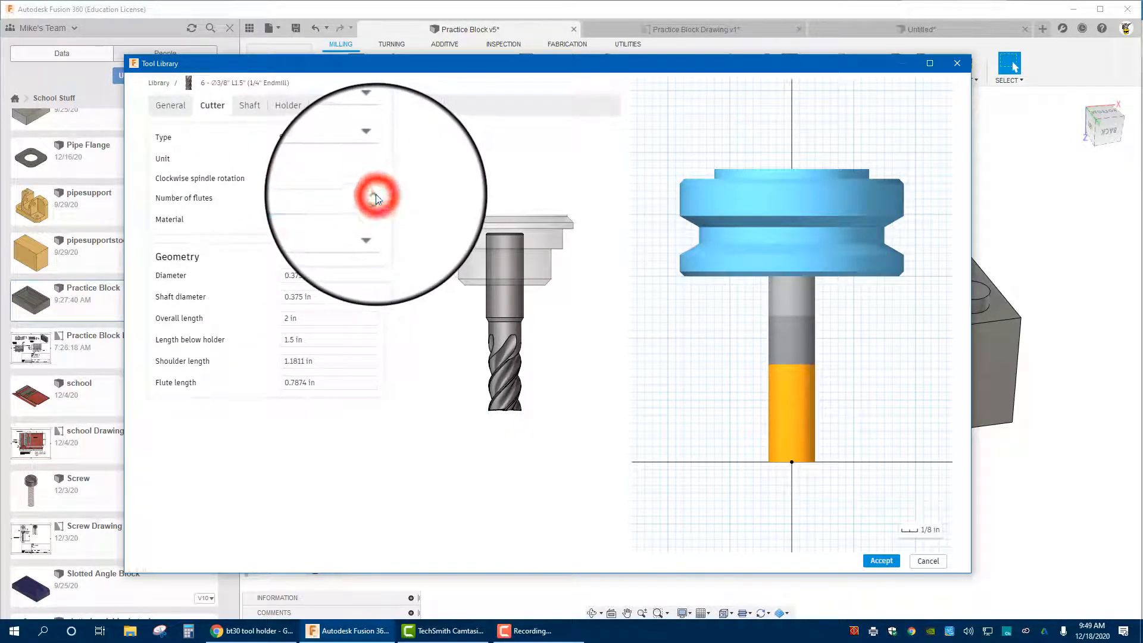
click(318, 277)
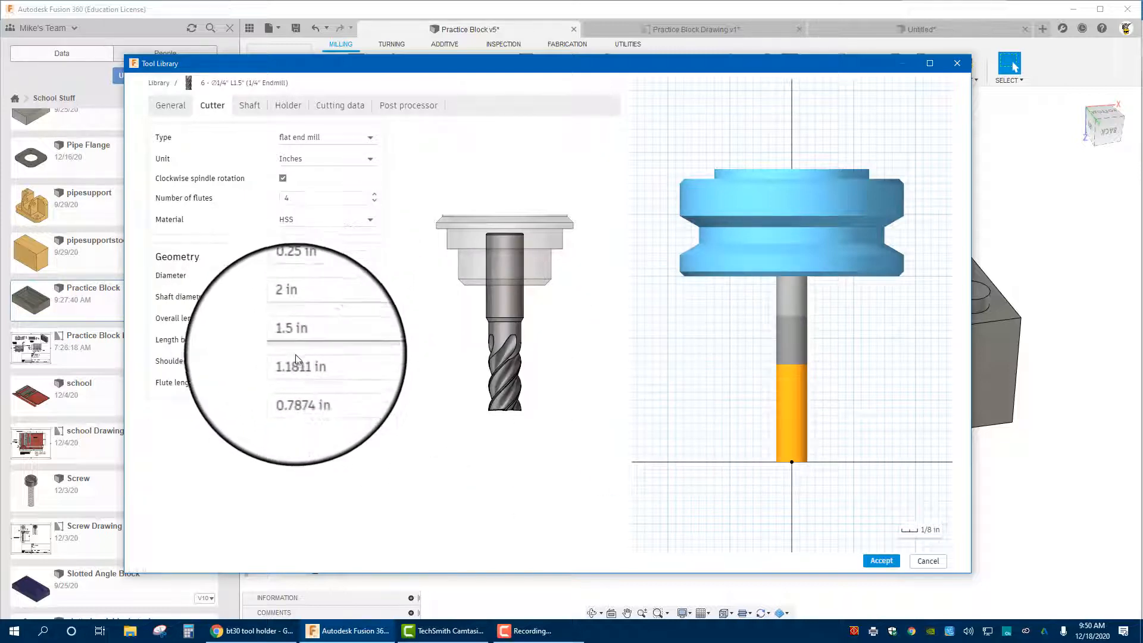
click(288, 106)
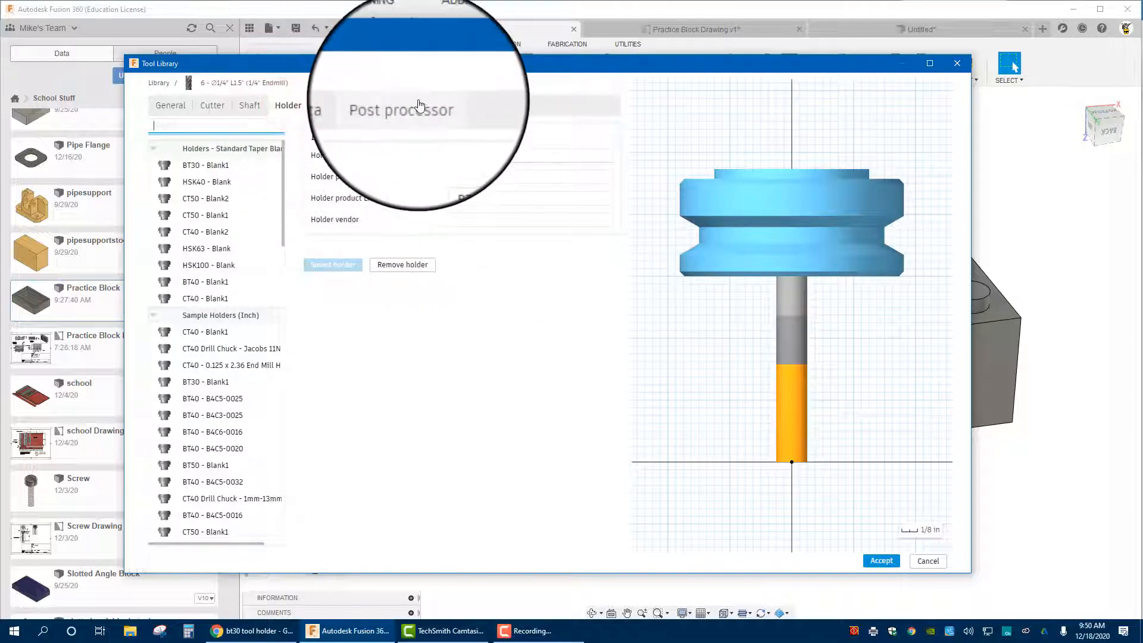
click(875, 563)
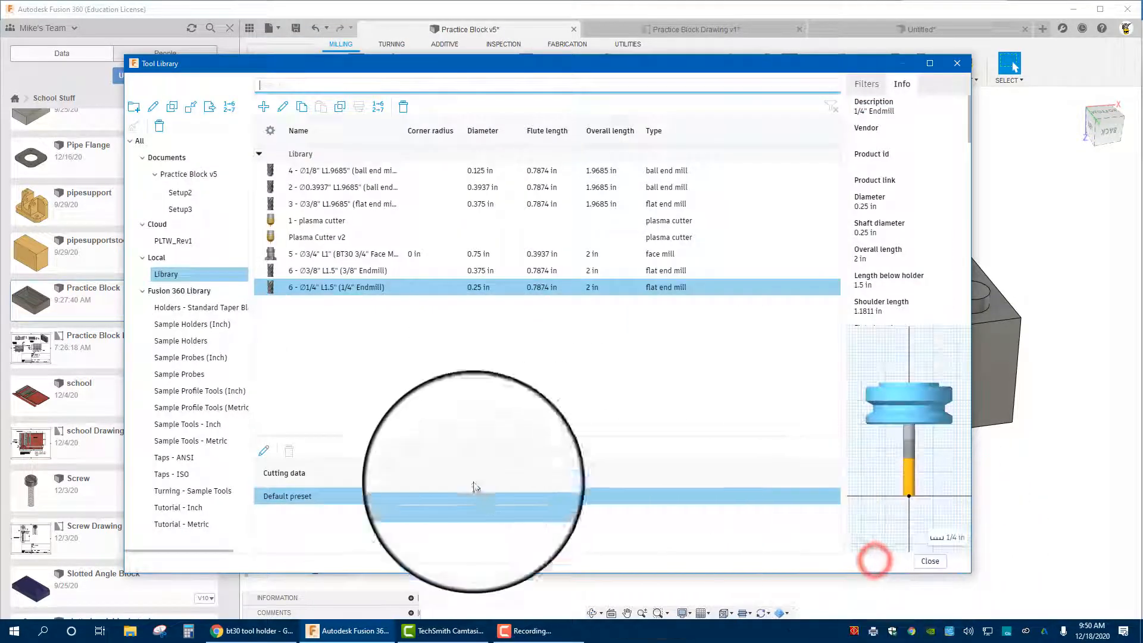
Duplicate the 1/4" Endmill in the local Library and select the new copy.
right_click(346, 289)
click(366, 334)
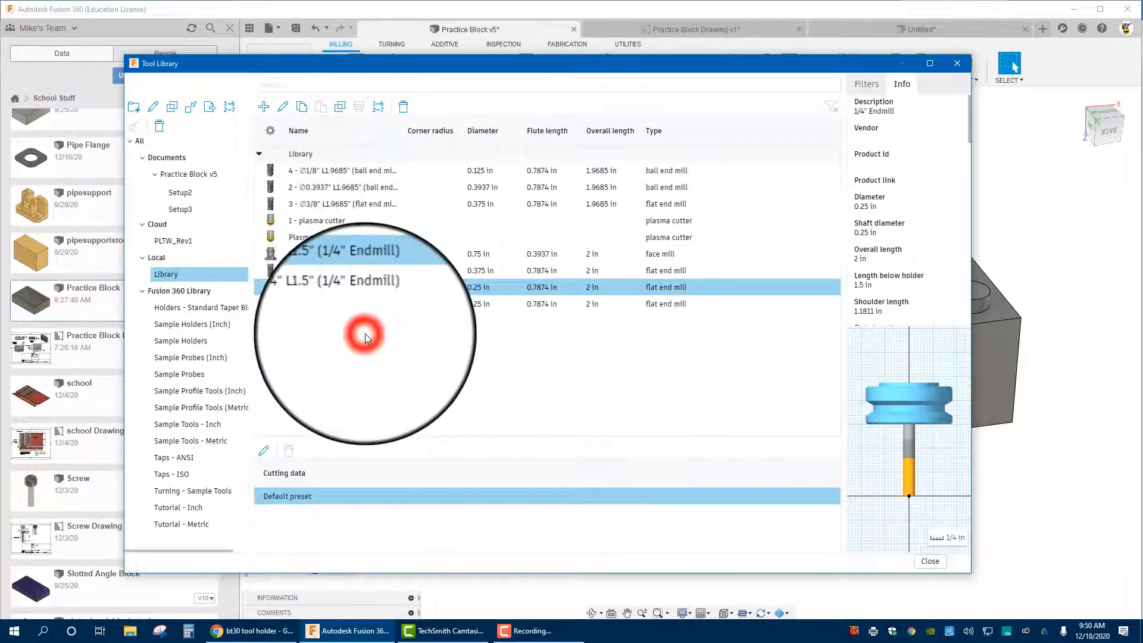
click(348, 305)
Edit the copied 1/4" end mill with the description 1/8" Endmill and a 0.125 in diameter, and accept it.
right_click(347, 306)
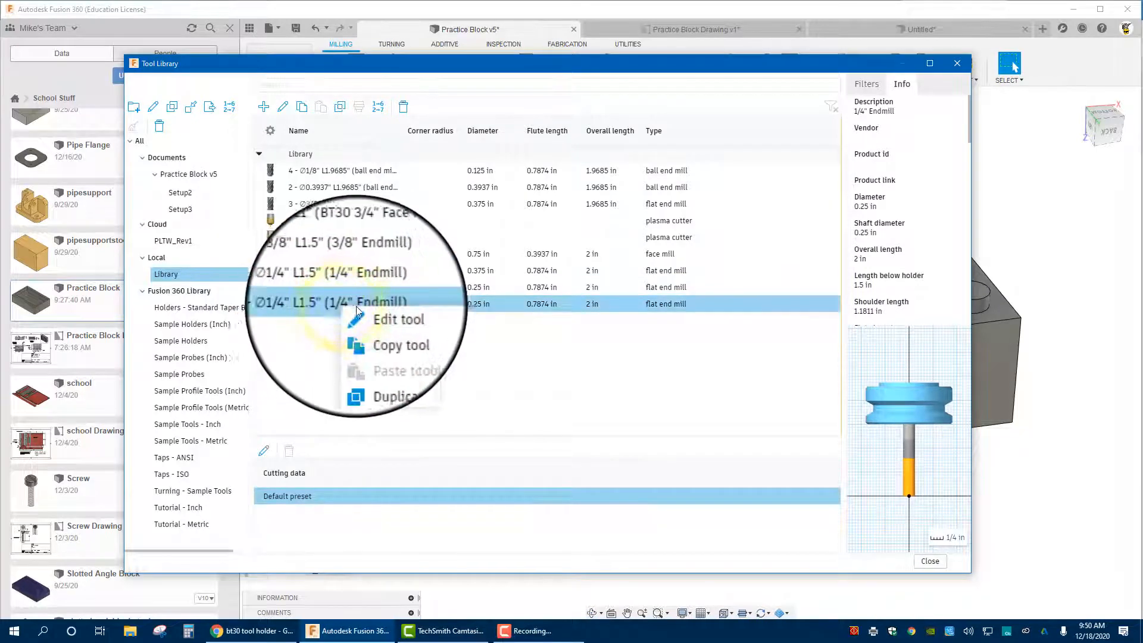
click(366, 314)
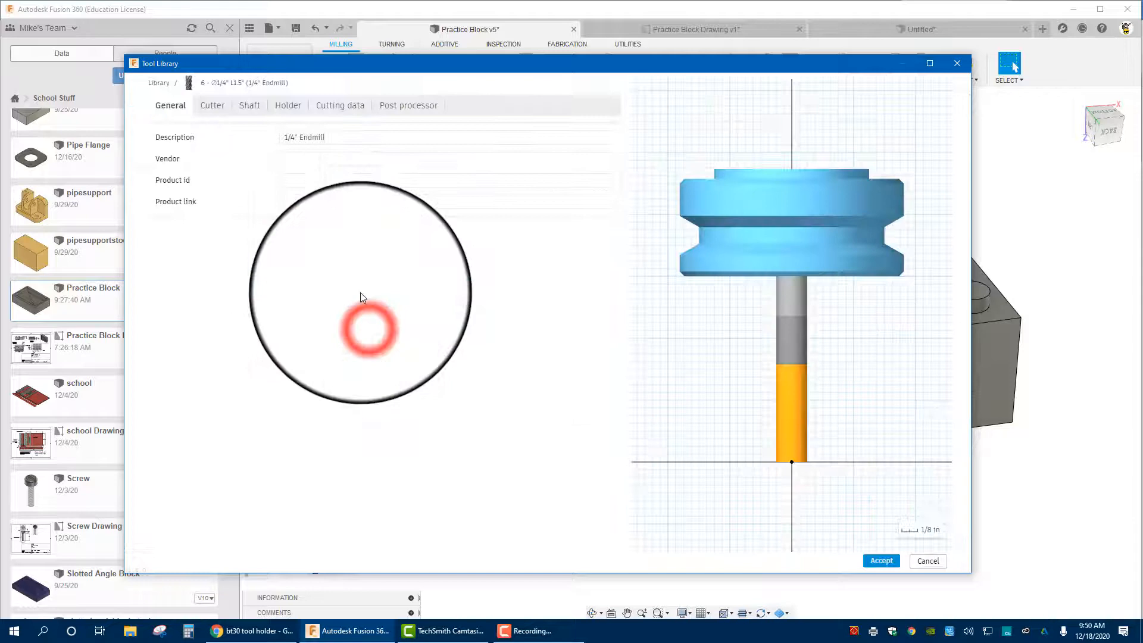
click(295, 135)
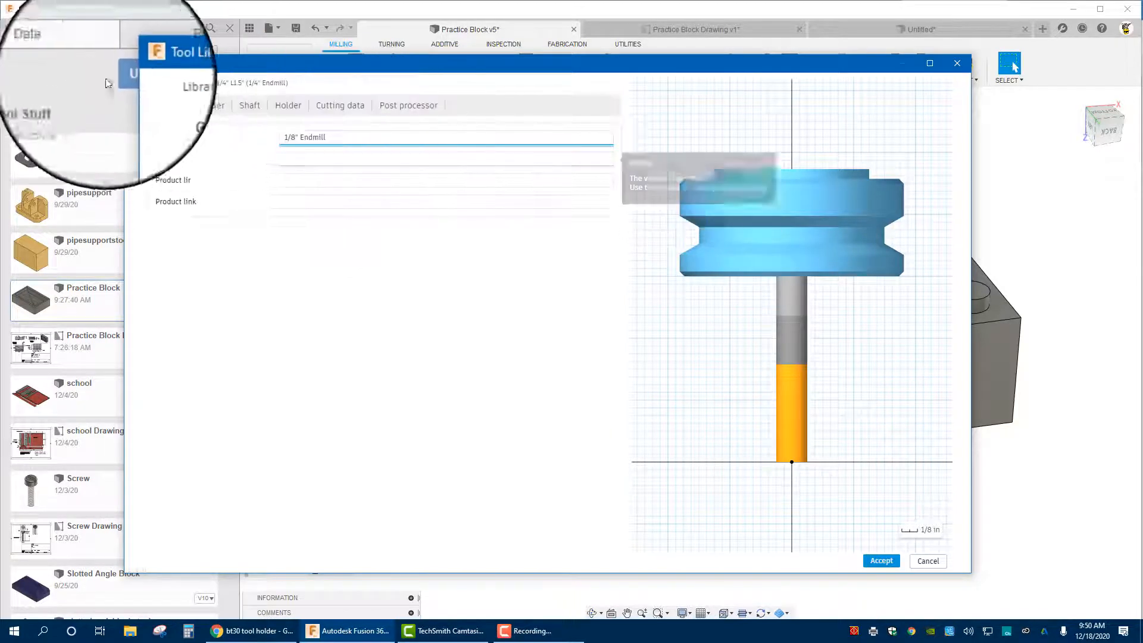
click(212, 106)
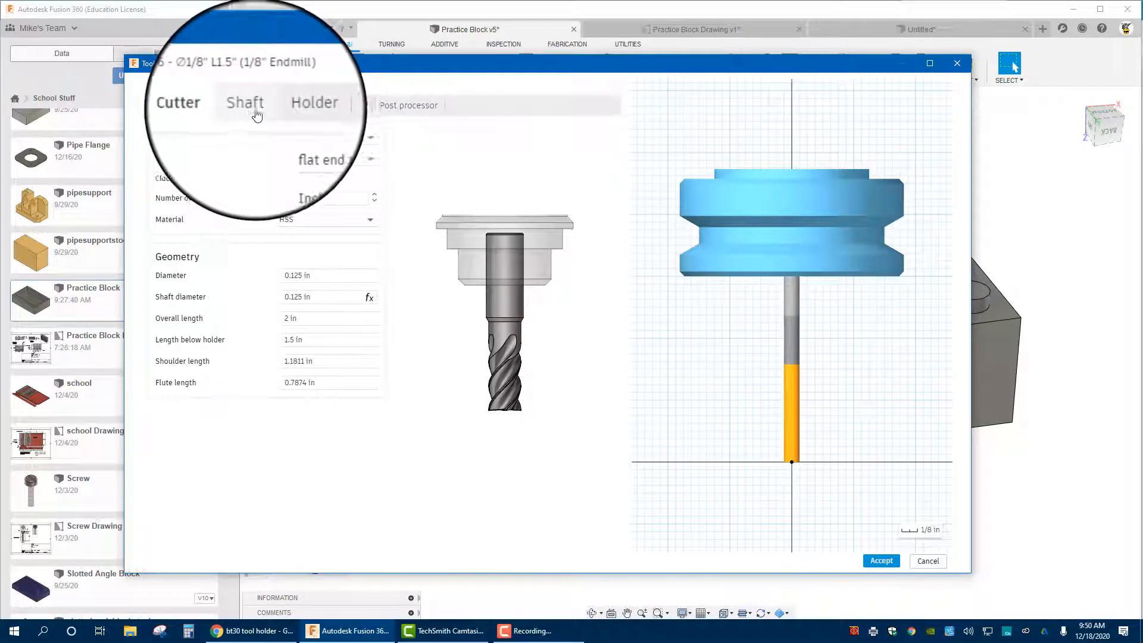
click(882, 561)
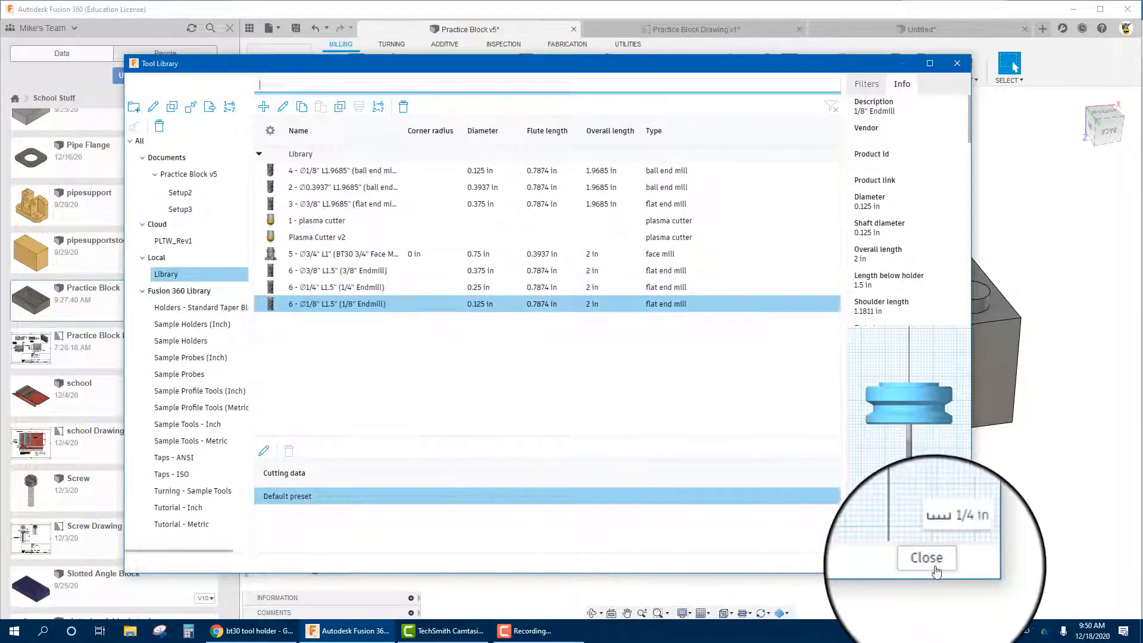
Check the BT30 3/4" Face Mill entry in the local Library and close the tool library.
click(416, 287)
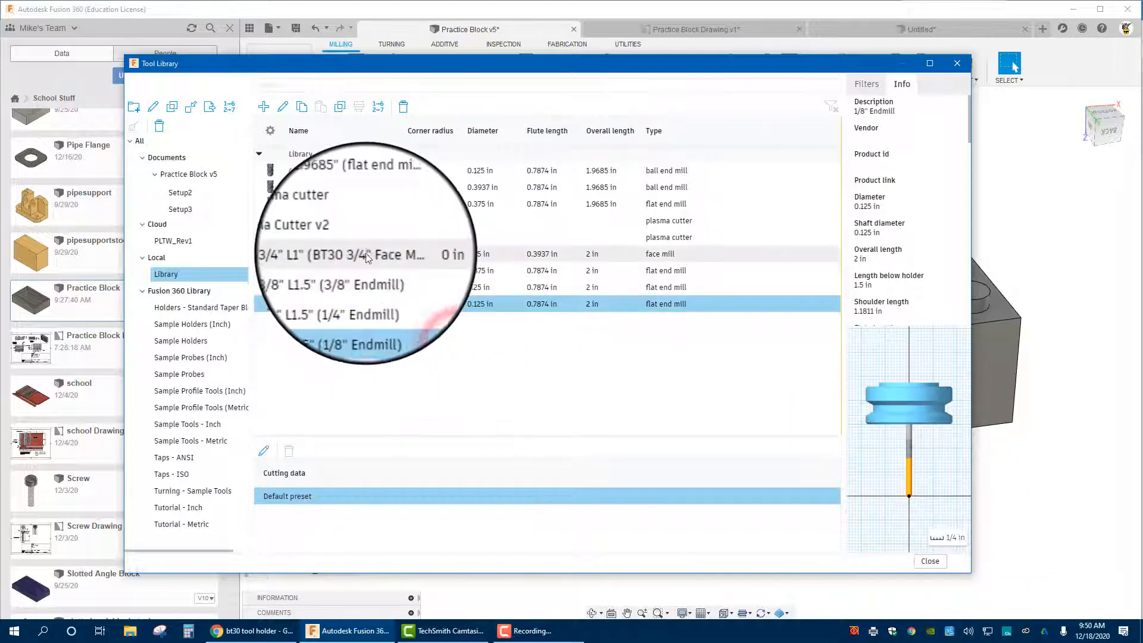
click(364, 253)
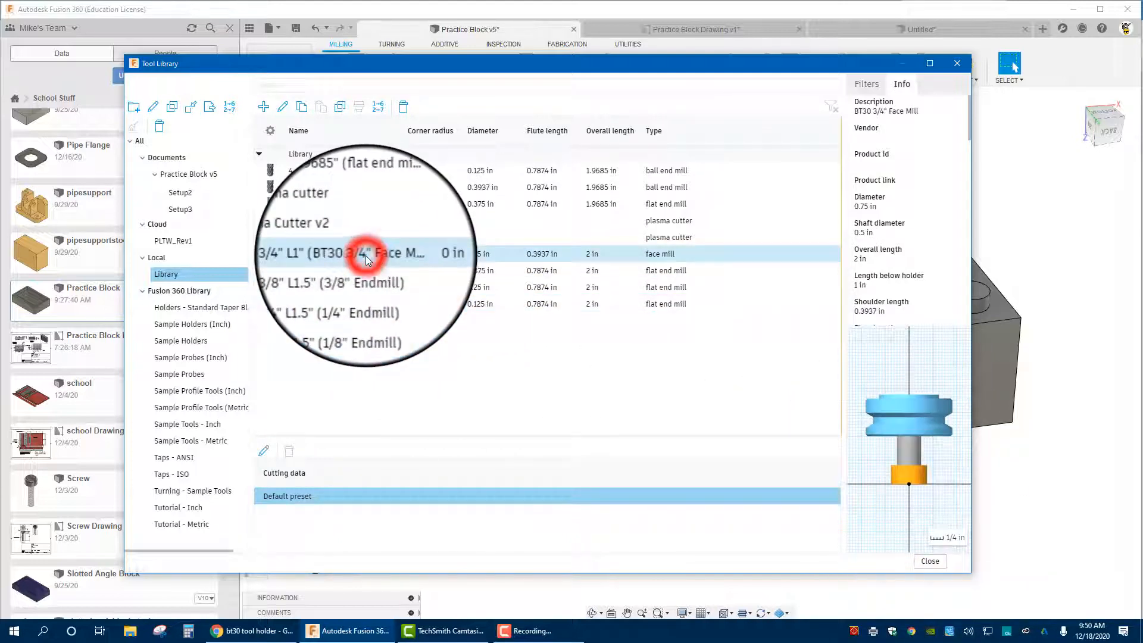
click(937, 563)
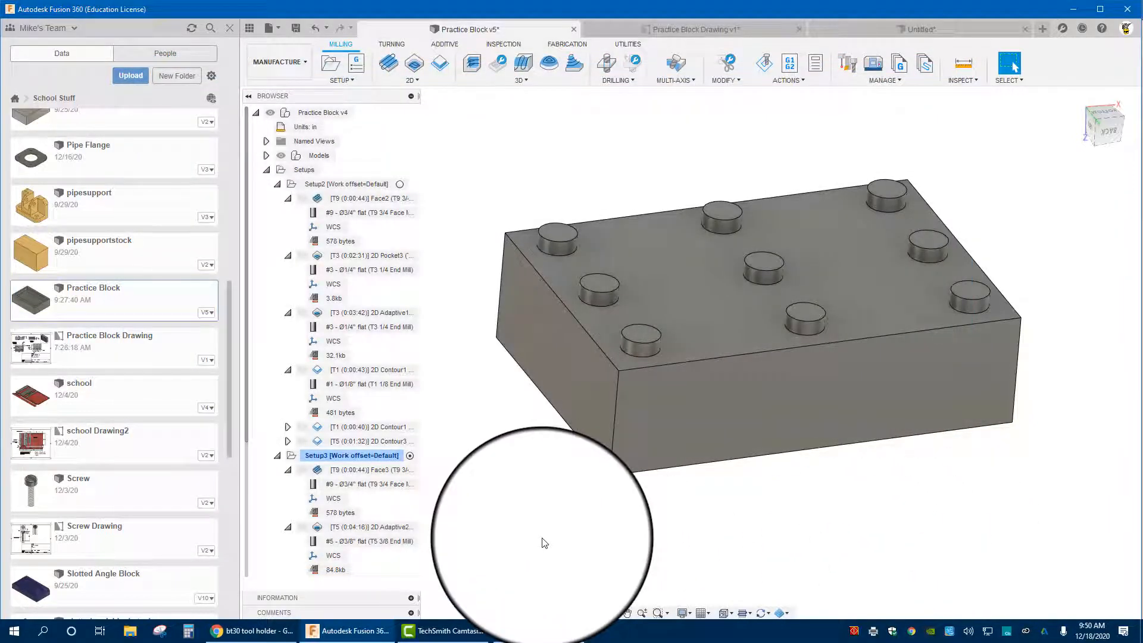
Collapse Setup3, the expanded operations of Setup2, and Setup2 itself in the browser tree.
click(279, 457)
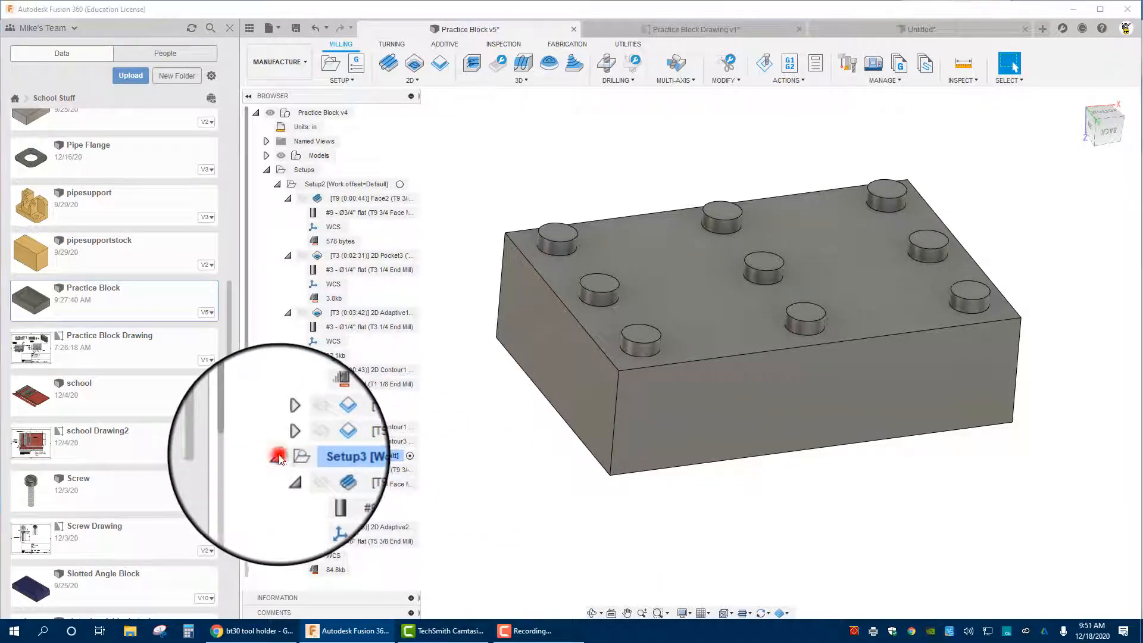
click(287, 370)
click(286, 313)
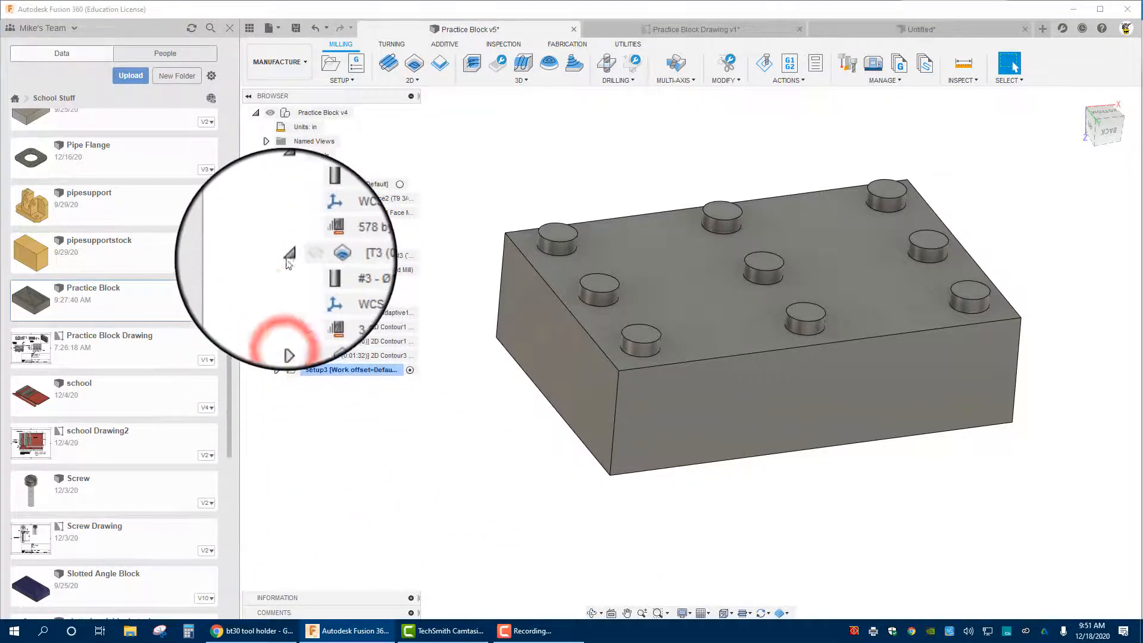
click(287, 257)
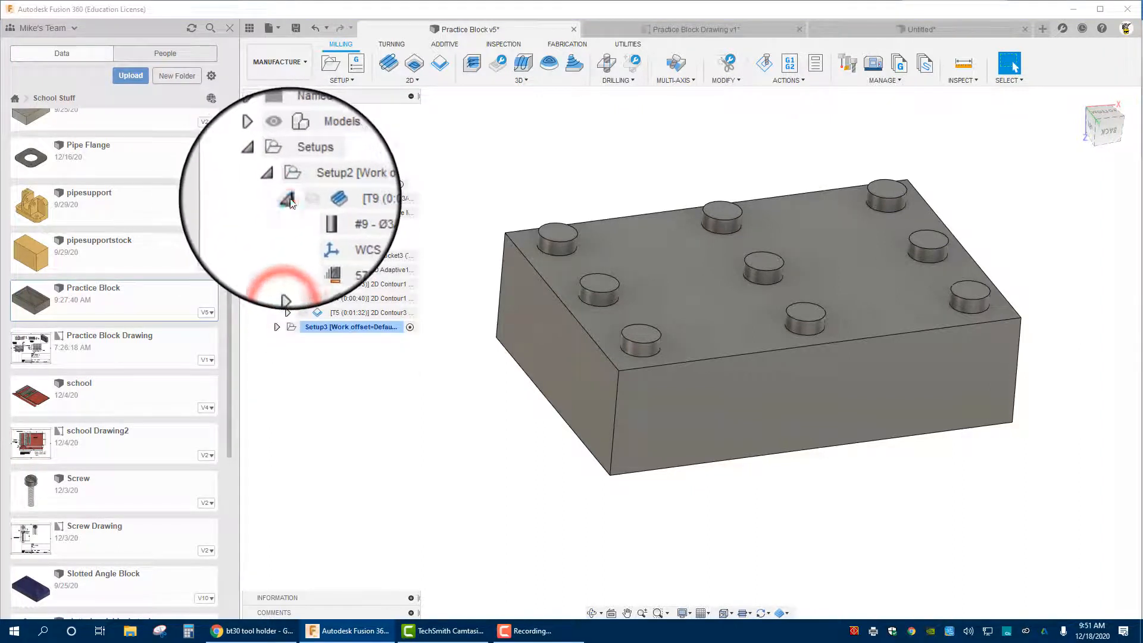
click(288, 198)
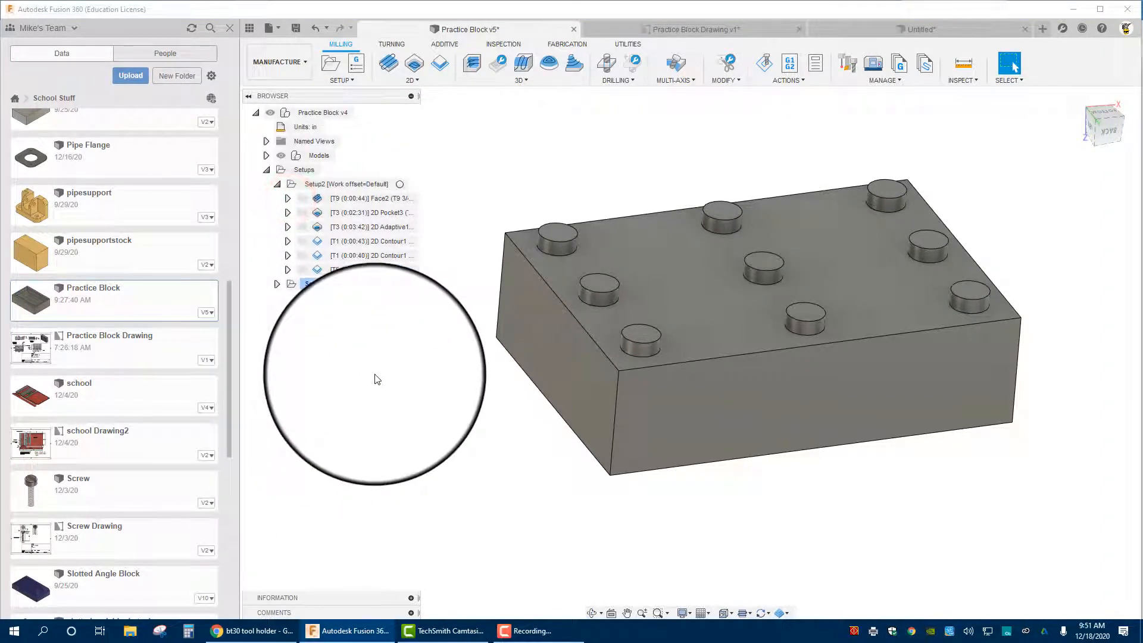
click(277, 184)
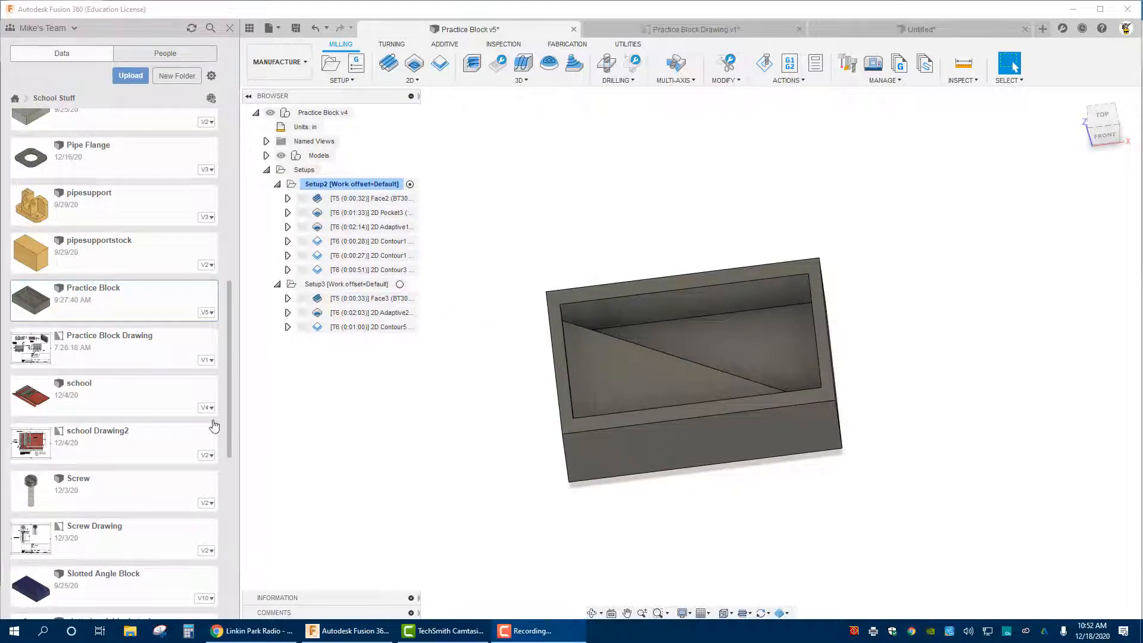
scroll(692, 382, up, 3)
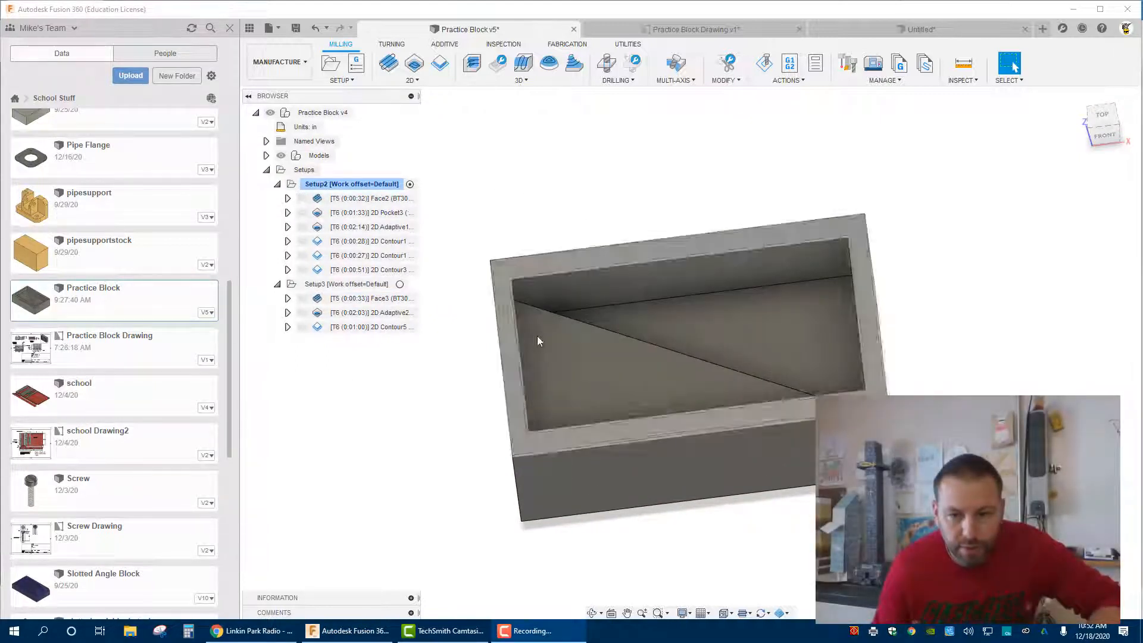
mouse_move(621, 442)
shift+middle_down()
mouse_move(627, 407)
mouse_move(630, 452)
shift+middle_up()
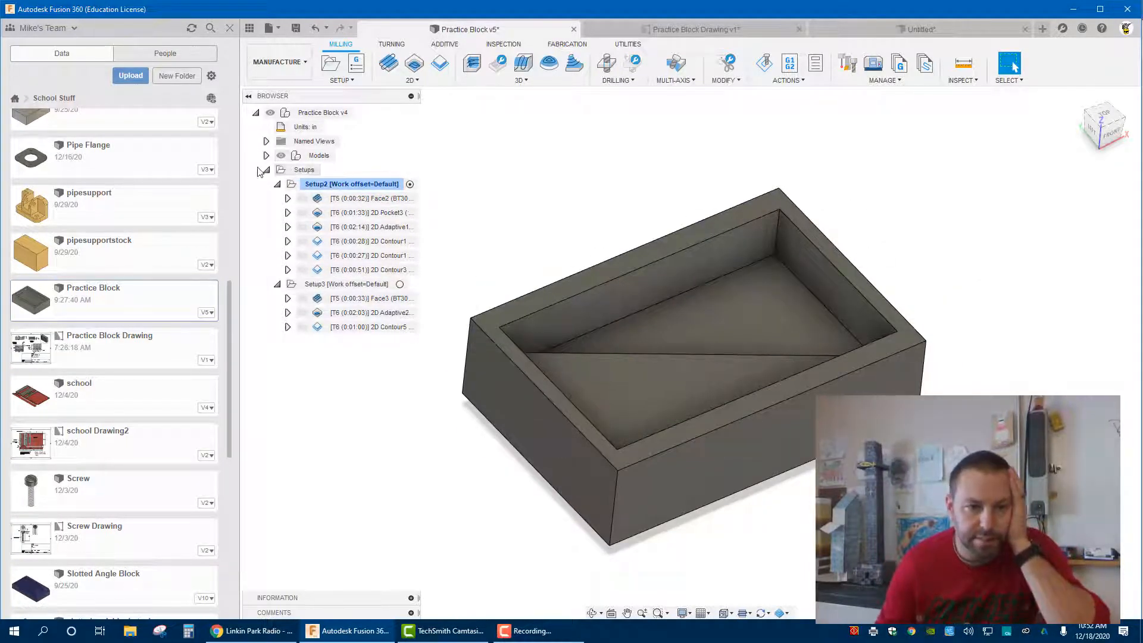
click(330, 64)
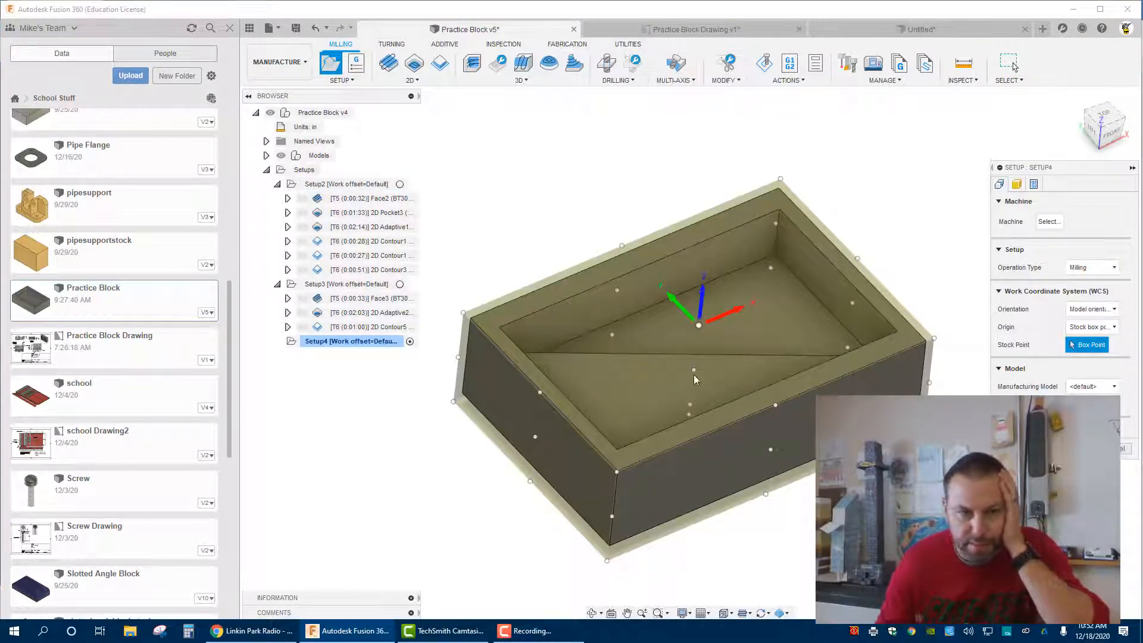
click(1015, 66)
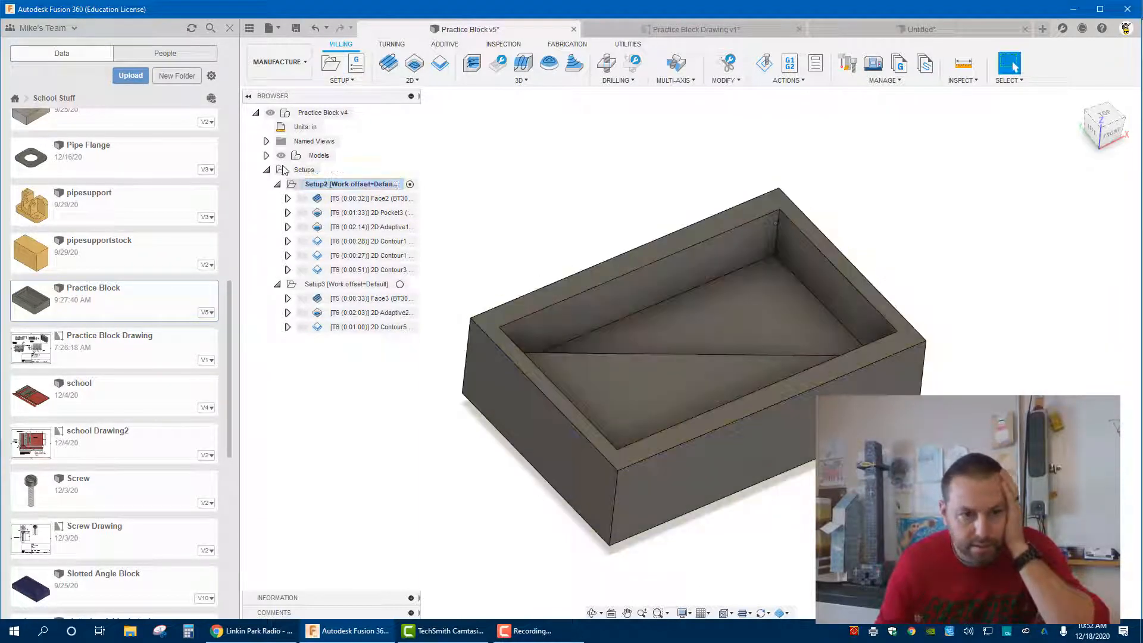
Open Setup2 for editing and examine its work coordinate system, stock point origin and selected model.
right_click(337, 186)
click(334, 190)
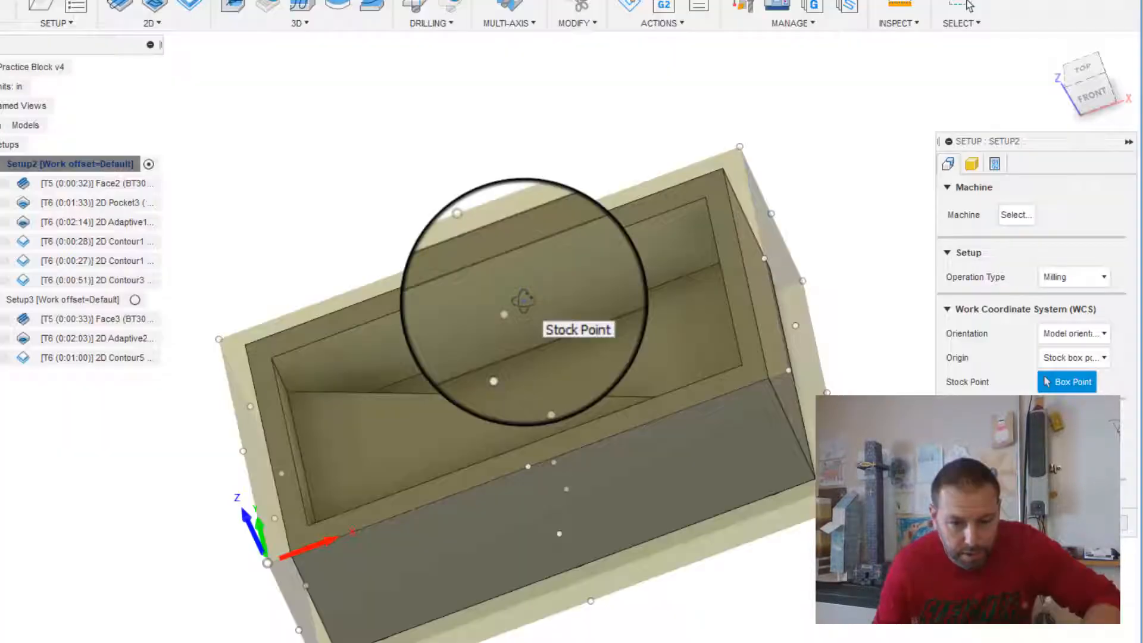
shift+middle_drag(460, 346, 321, 450)
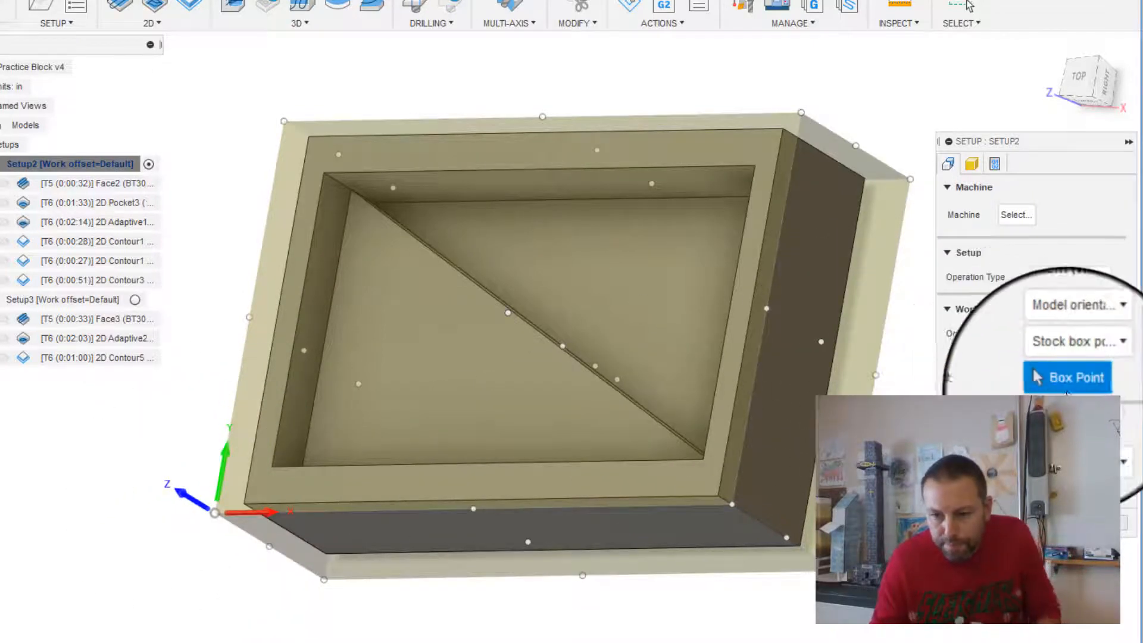
click(1049, 381)
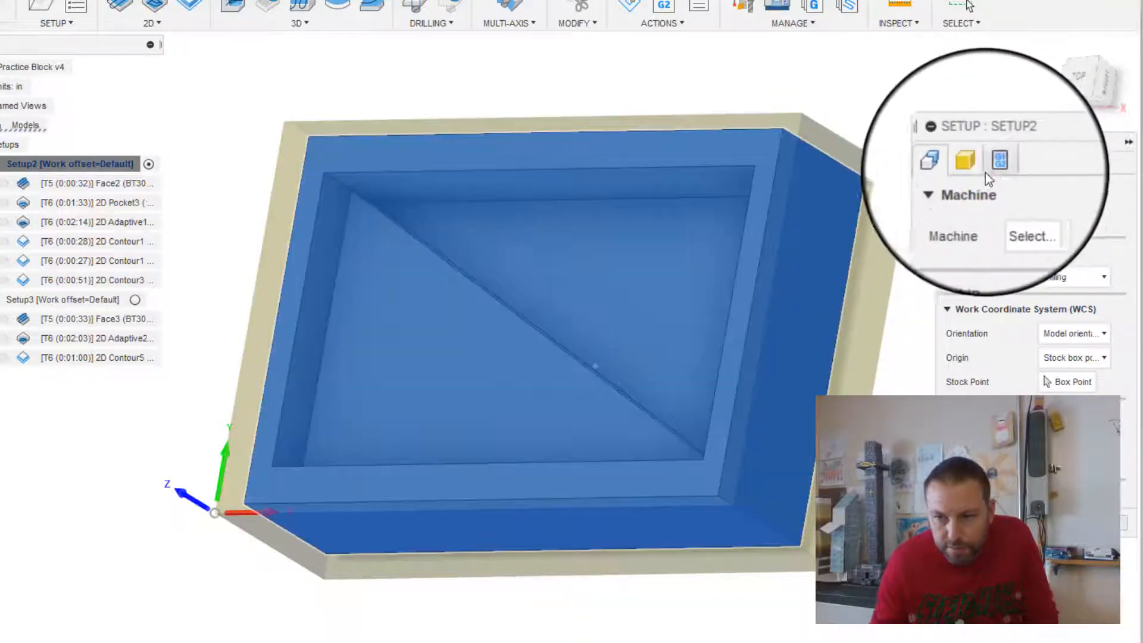
Review Setup2's fixed-size stock dimensions and its program number, and close the setup.
click(972, 165)
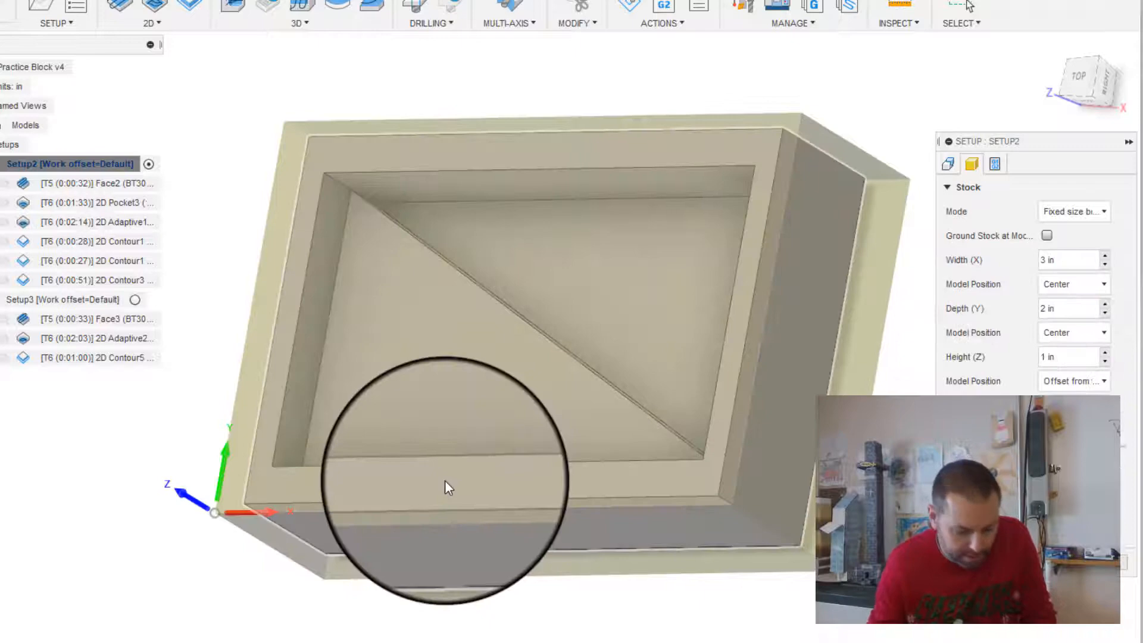
shift+middle_drag(445, 480, 405, 408)
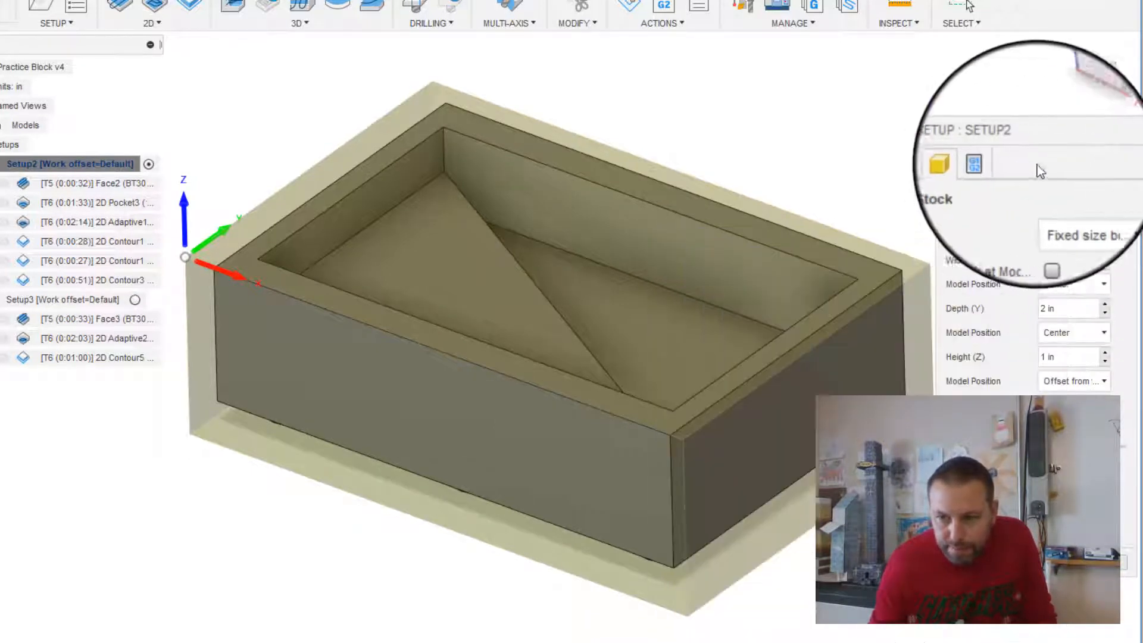
click(983, 164)
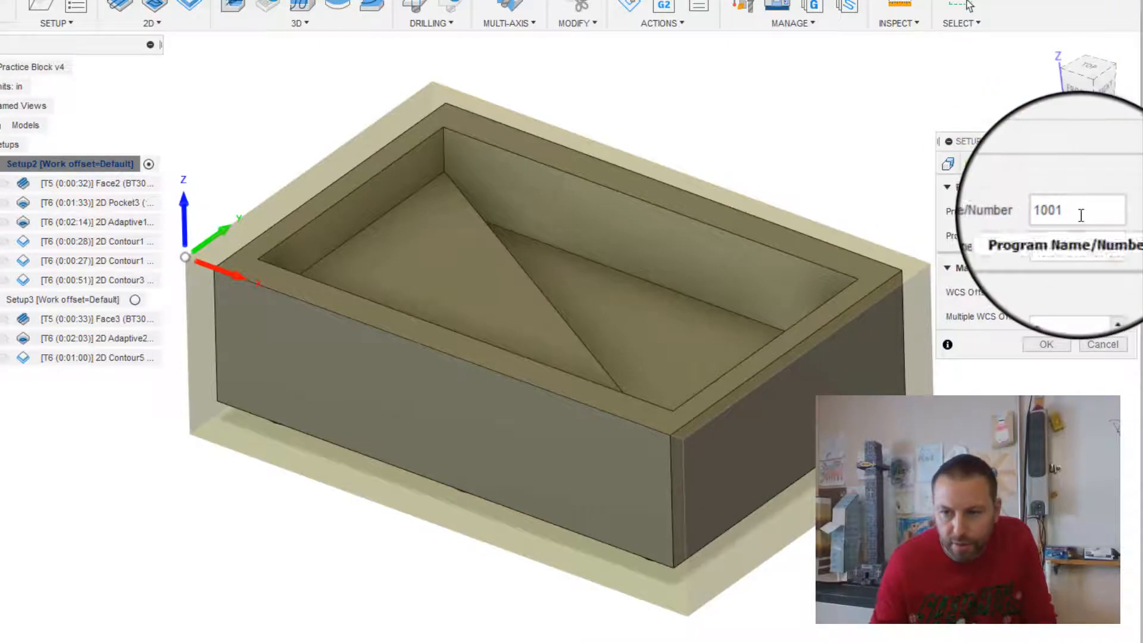
click(1036, 343)
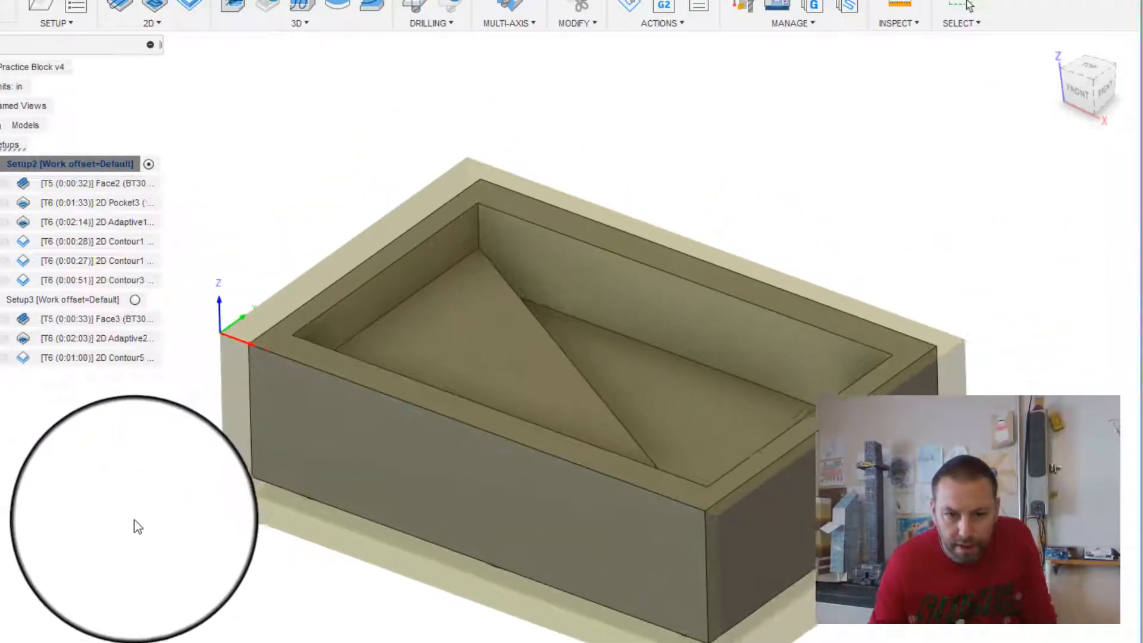
Display the Face2 toolpath of Setup2 on the block.
shift+middle_drag(133, 526, 138, 499)
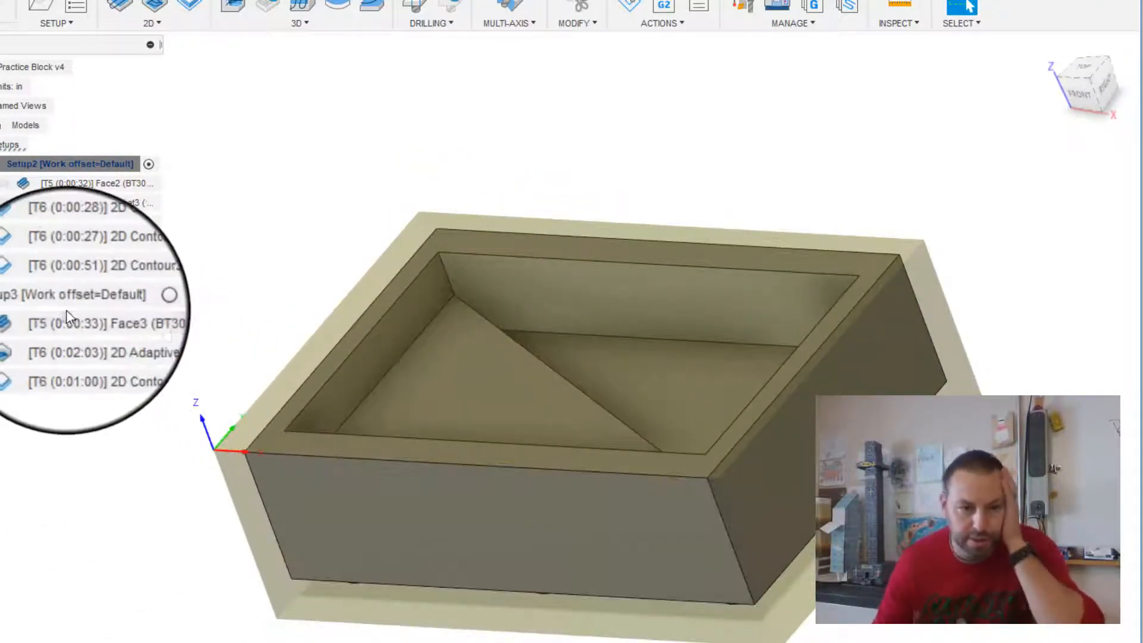
scroll(454, 301, up, 3)
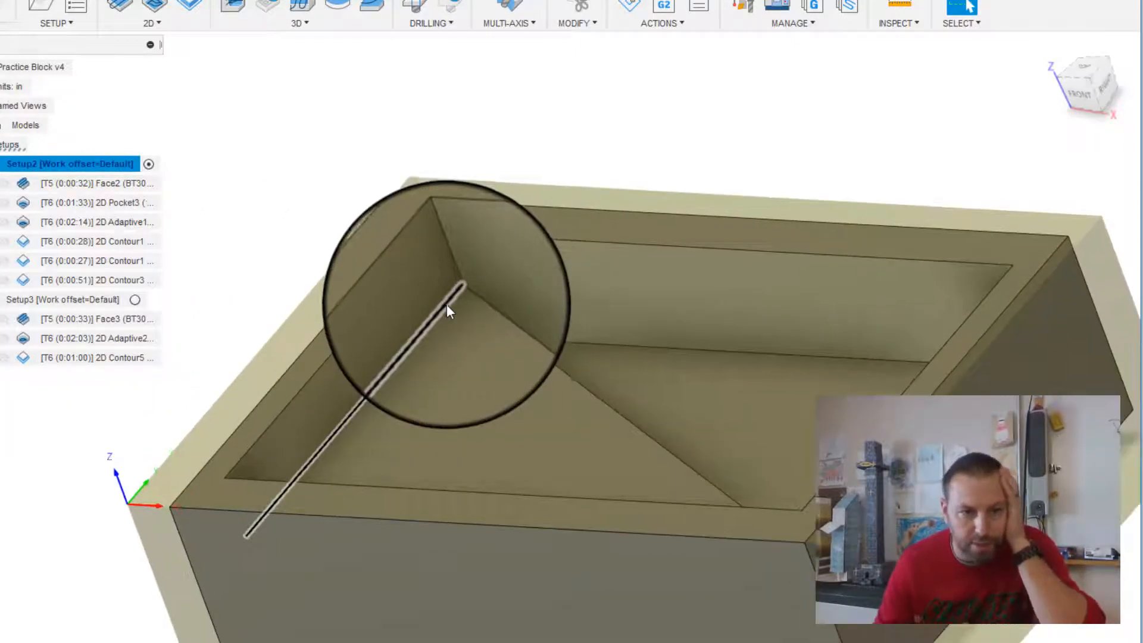
scroll(448, 411, down, 5)
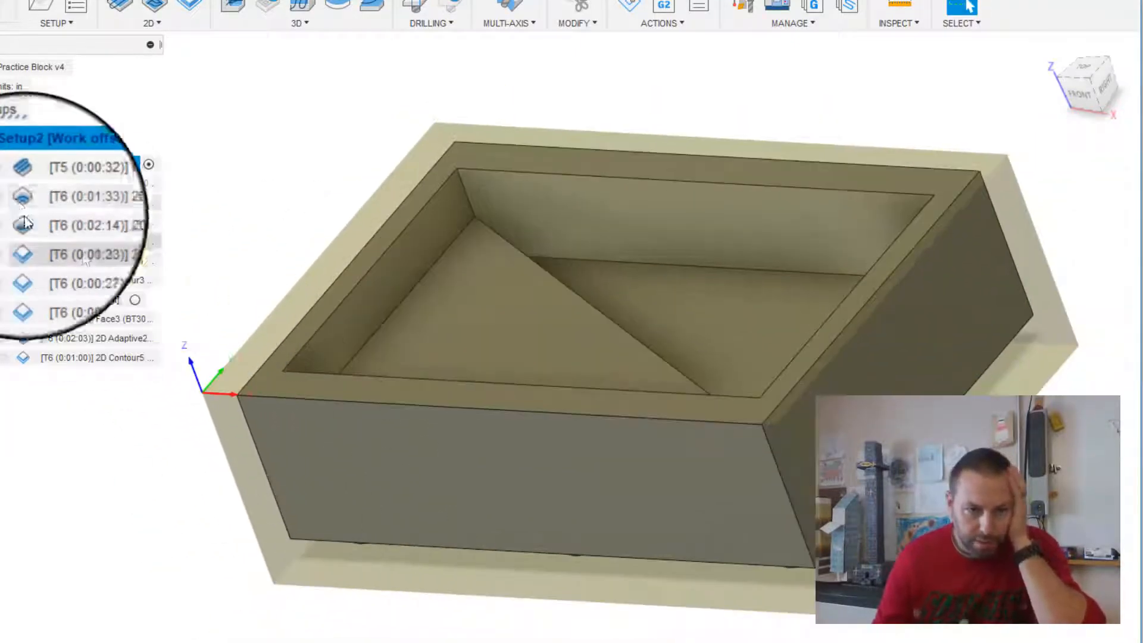
mouse_move(20, 208)
click(4, 184)
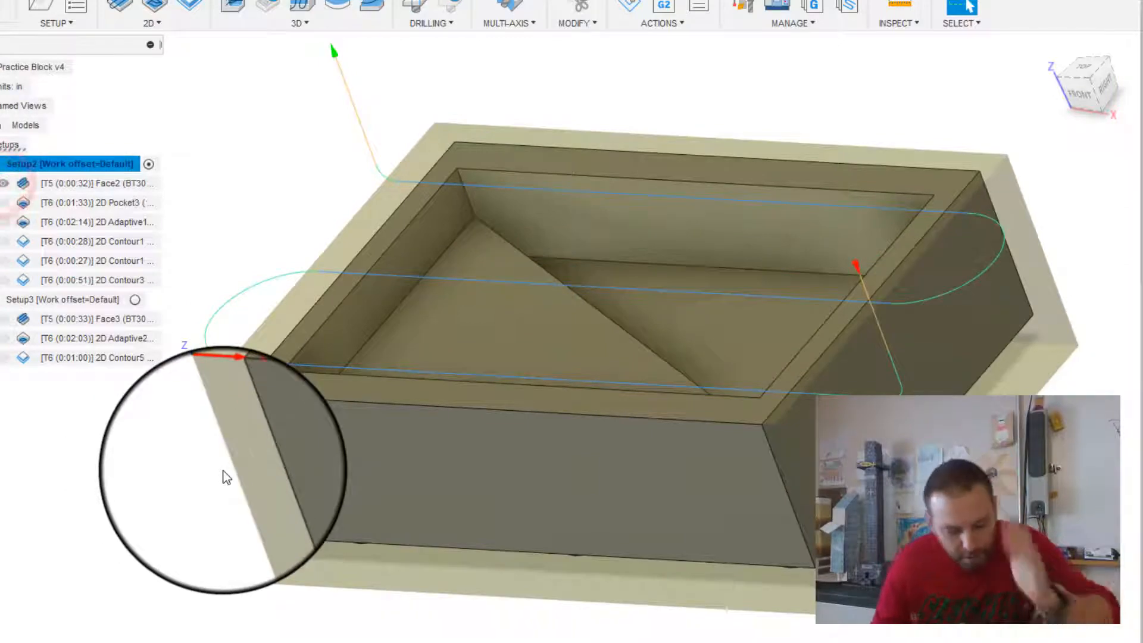
Simulate the Face2 toolpath of Setup2 on the stock, play it through and close the simulation.
scroll(235, 470, down, 1)
mouse_move(444, 480)
shift+middle_down()
mouse_move(454, 416)
mouse_move(439, 439)
mouse_move(506, 449)
mouse_move(506, 409)
mouse_move(451, 468)
shift+middle_up()
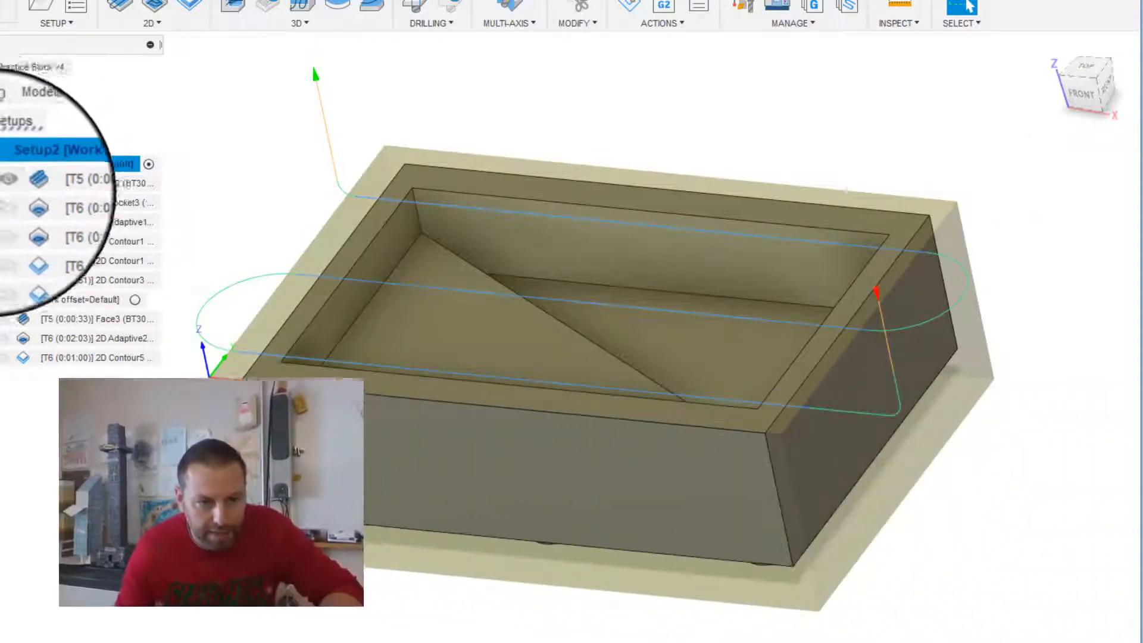
click(2, 184)
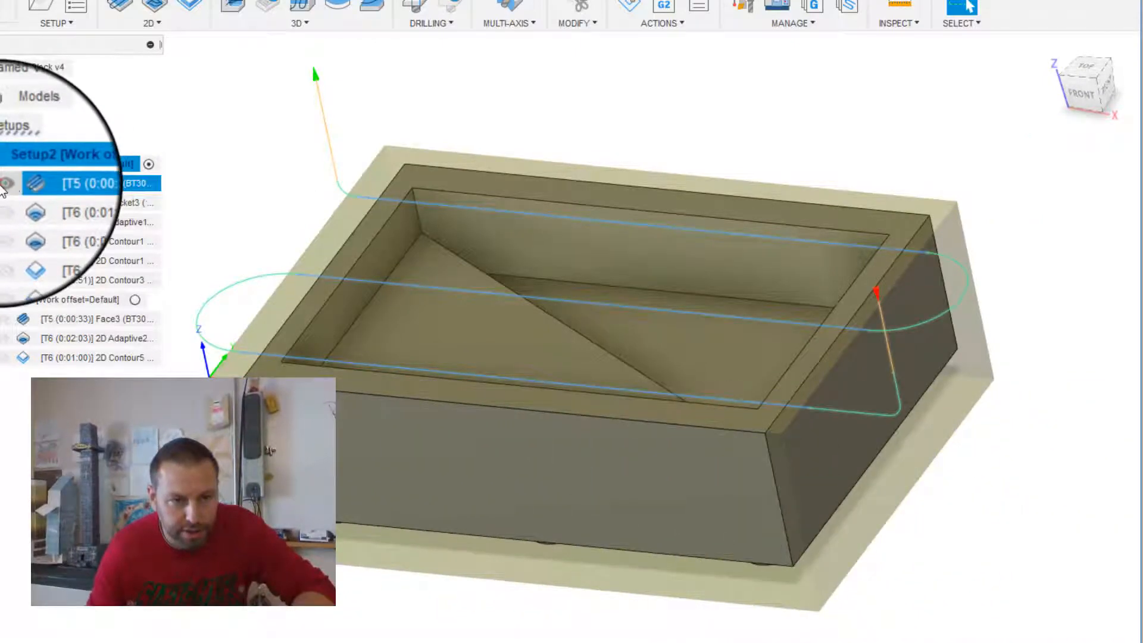
click(57, 184)
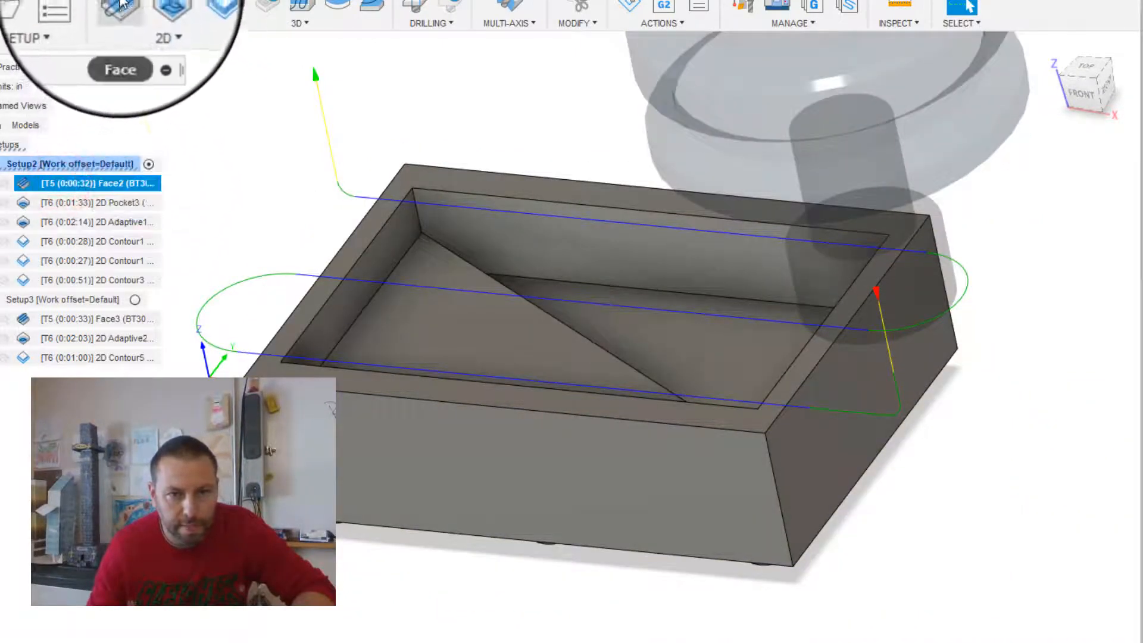
click(630, 7)
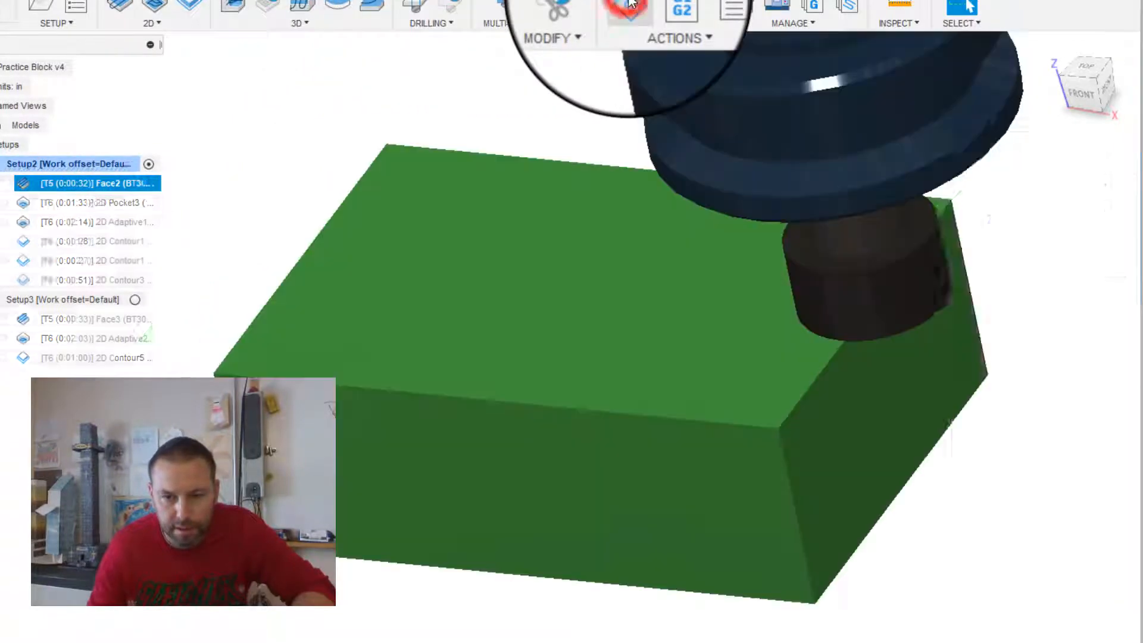
scroll(606, 396, down, 3)
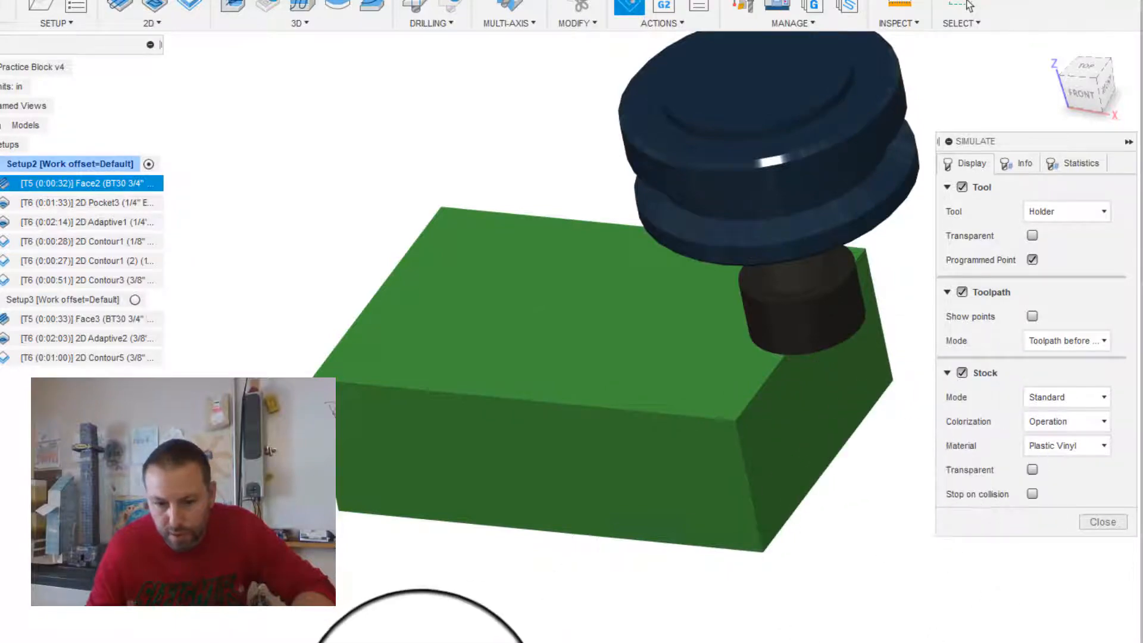
click(527, 642)
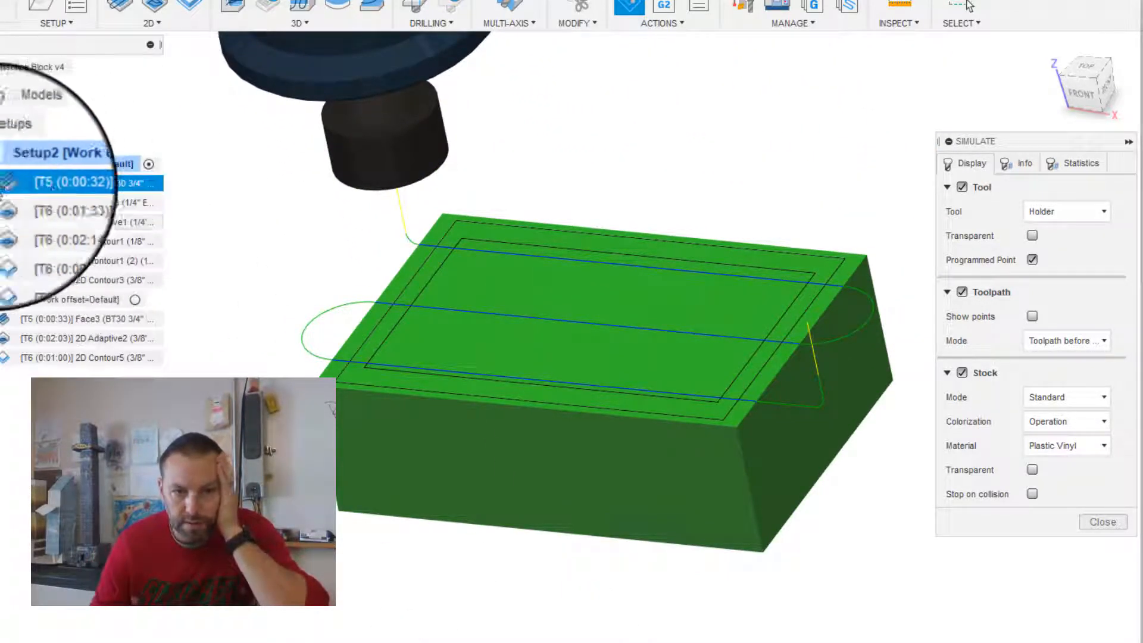
click(1103, 521)
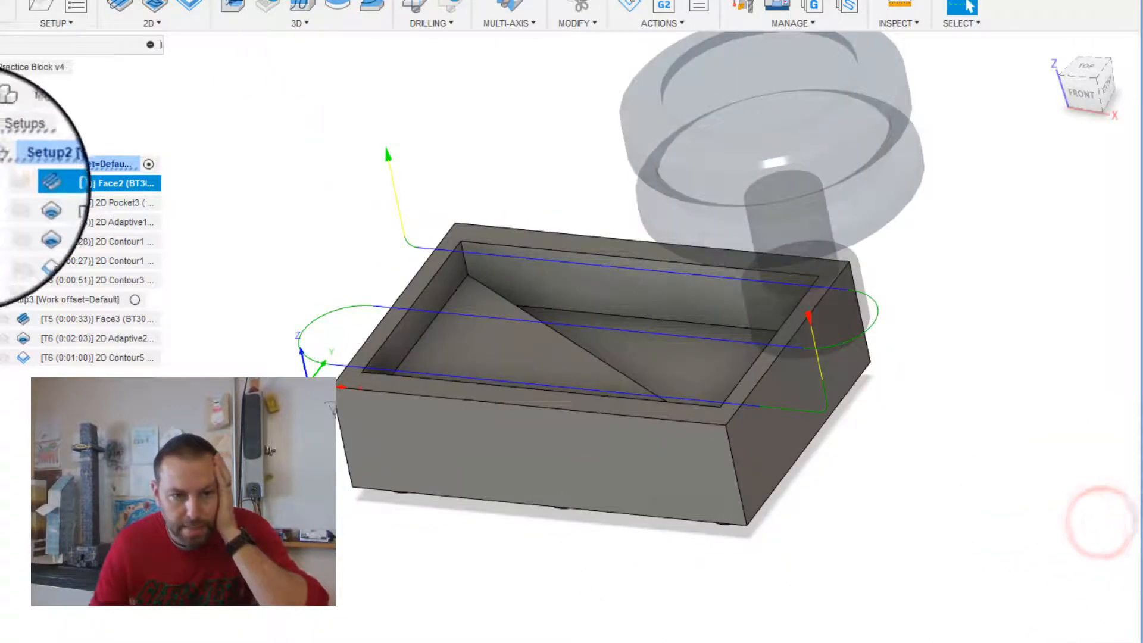
Open the Face2 operation for editing and look up its 3/4" face mill in the tool library.
click(84, 199)
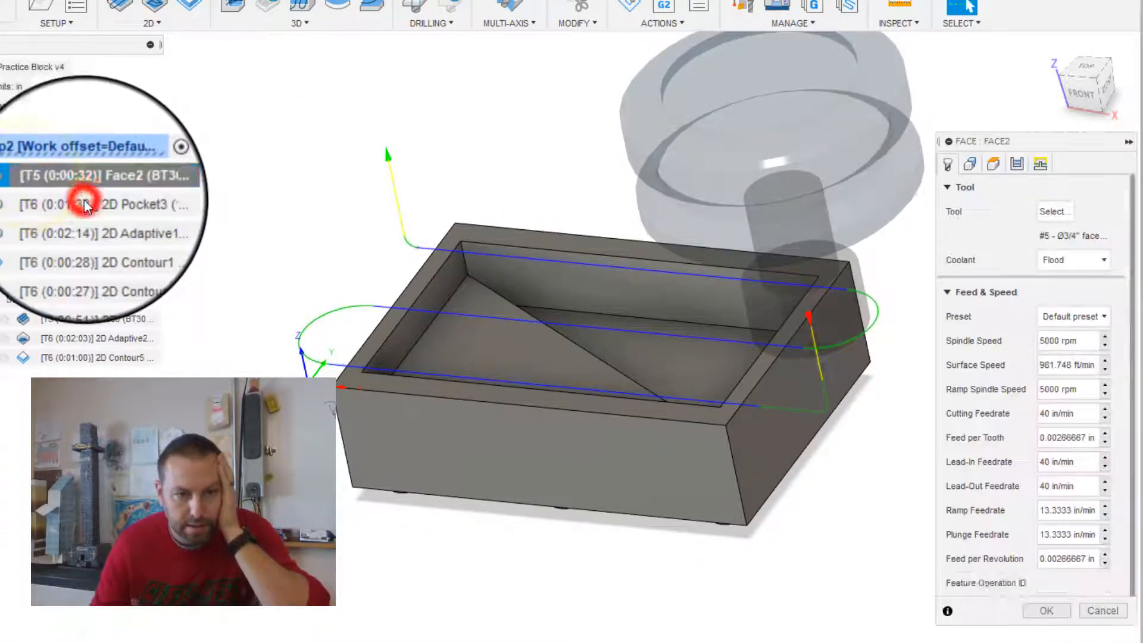
click(1102, 586)
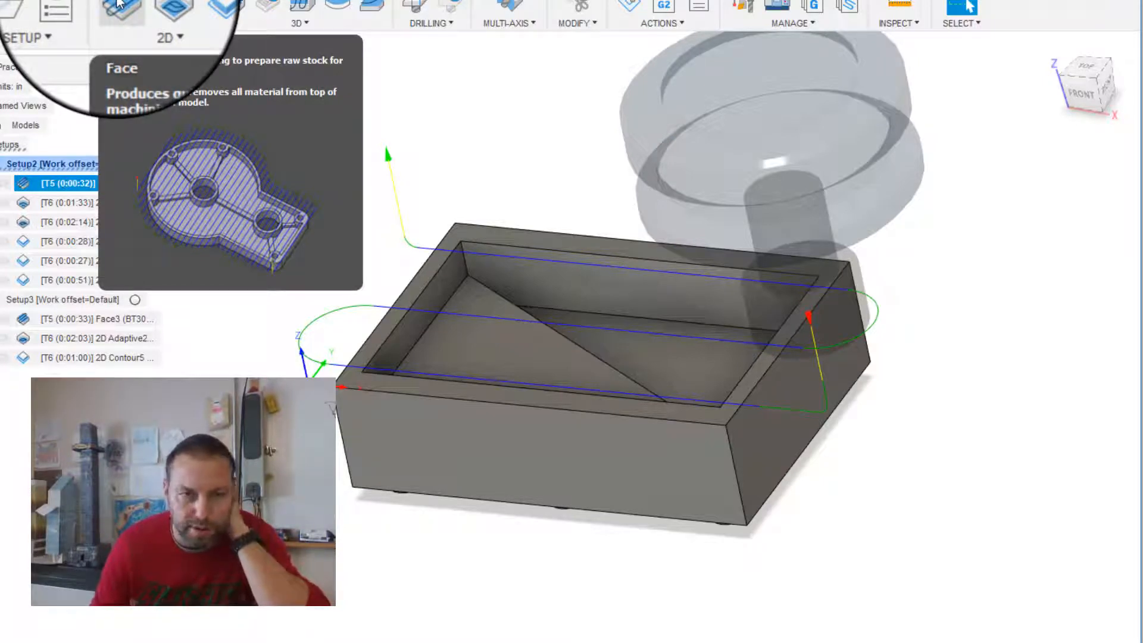
right_click(90, 182)
click(117, 197)
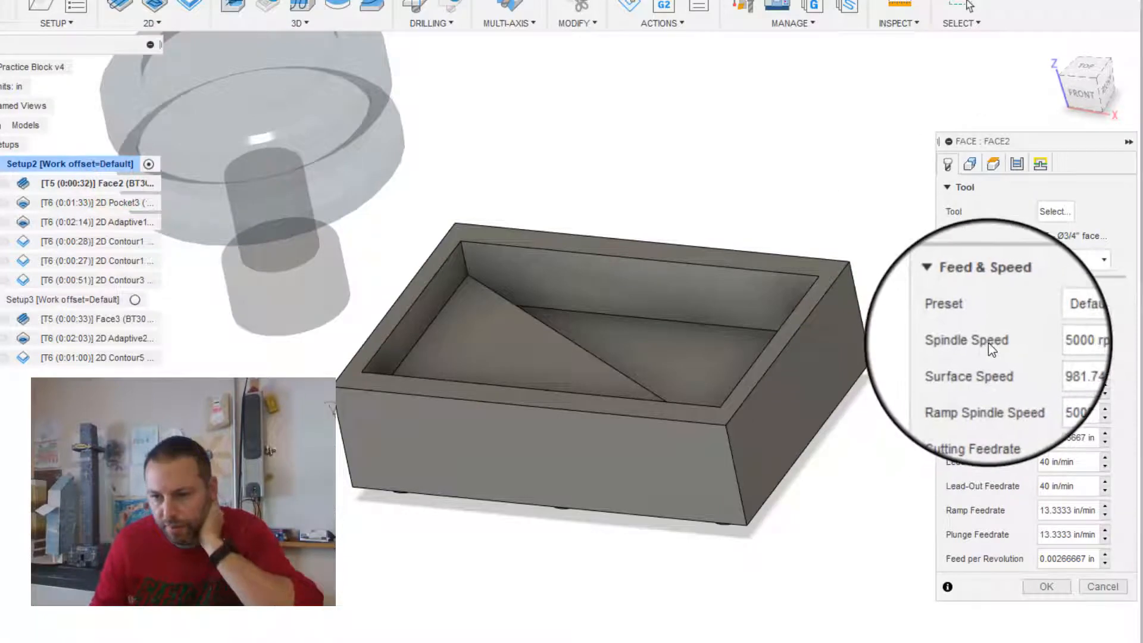
click(1054, 213)
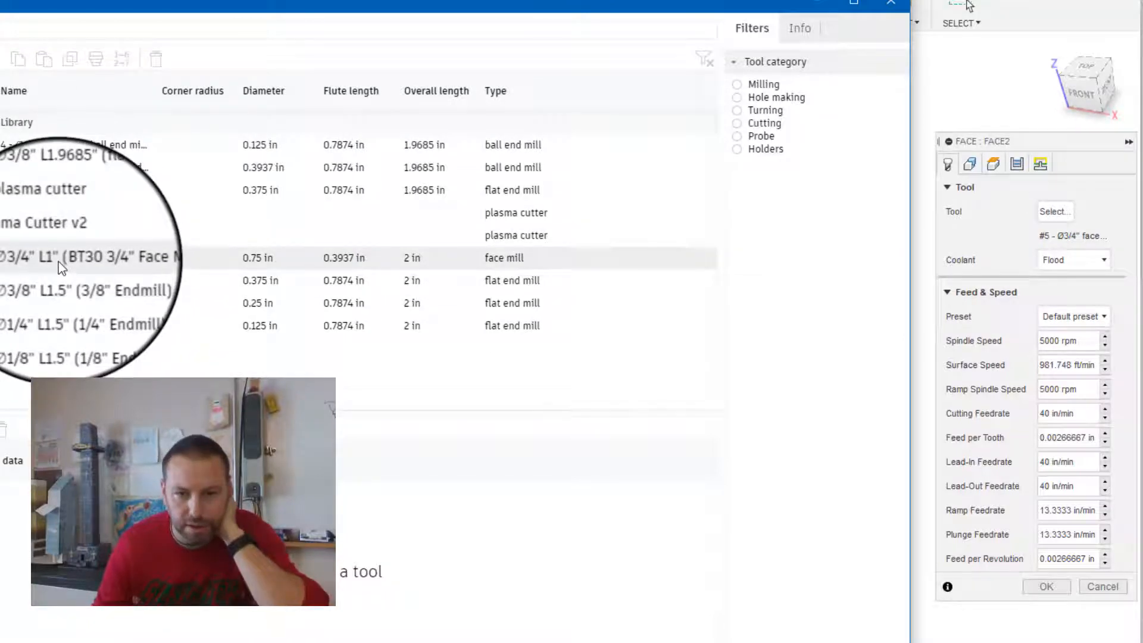
click(847, 642)
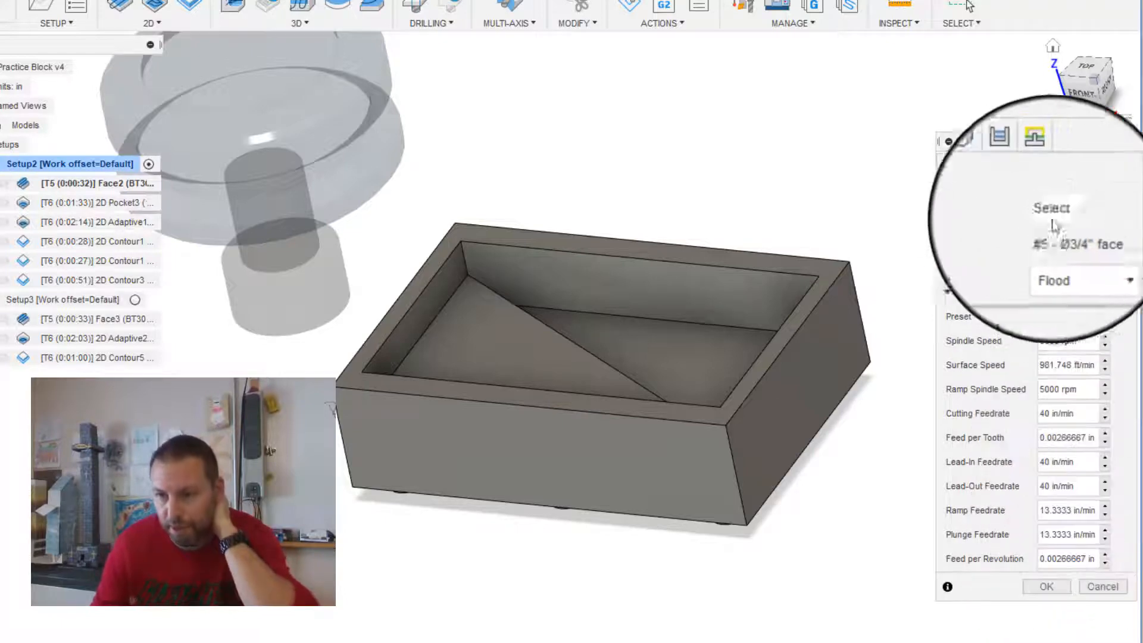
Examine the Face2 stock contour and tool orientation, and its clearance, retract, feed, top and bottom heights around the block.
click(970, 163)
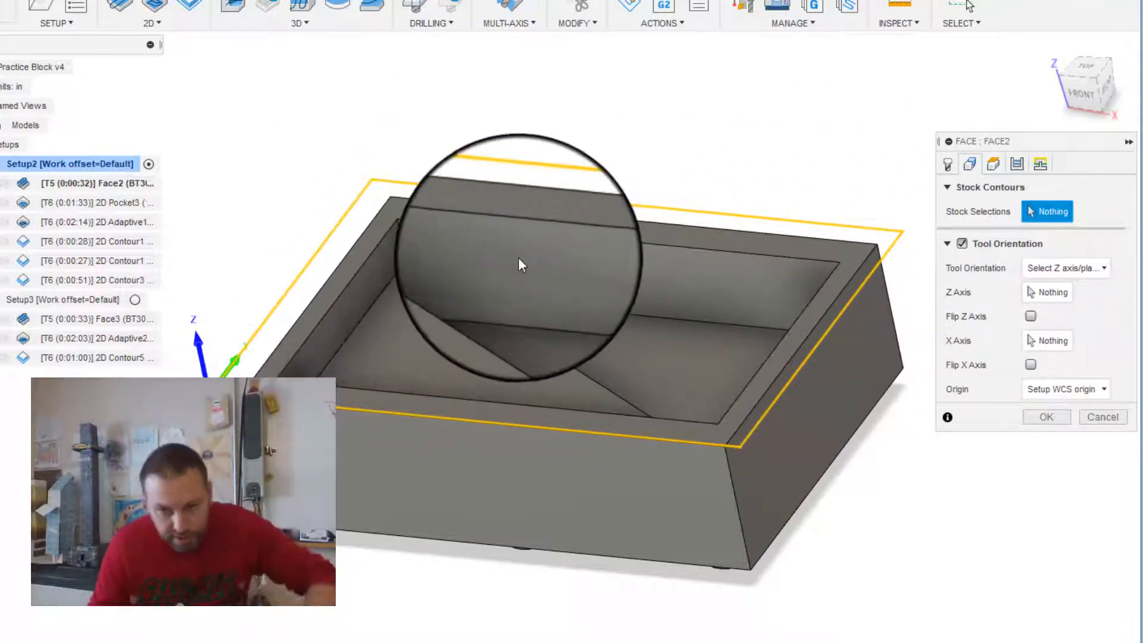
mouse_move(521, 263)
shift+middle_down()
mouse_move(523, 306)
mouse_move(511, 271)
shift+middle_up()
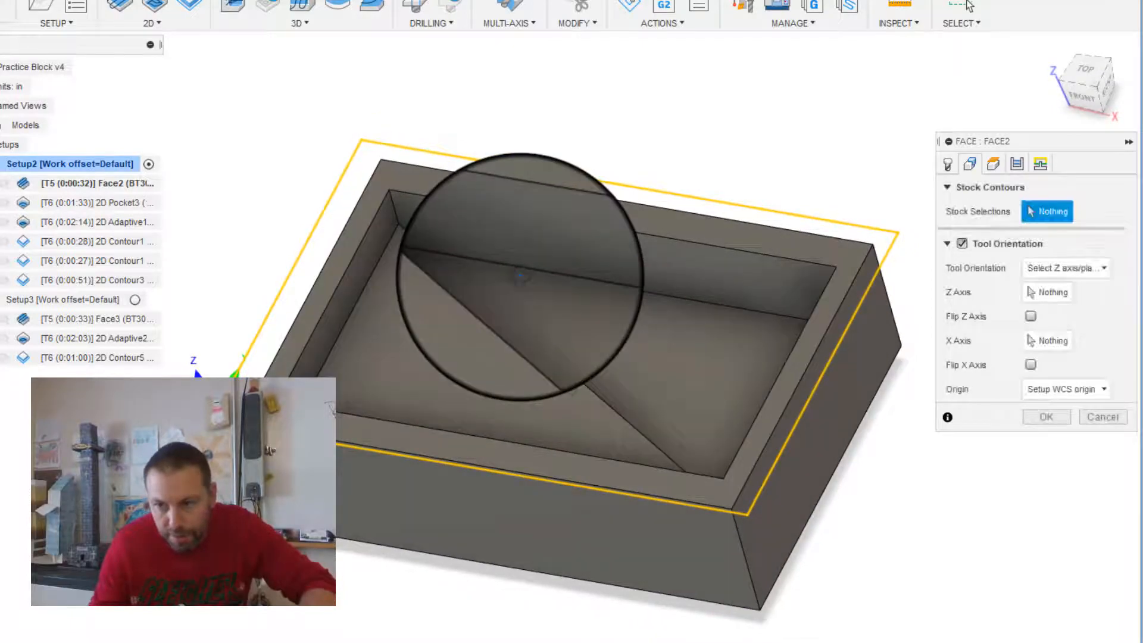
click(993, 164)
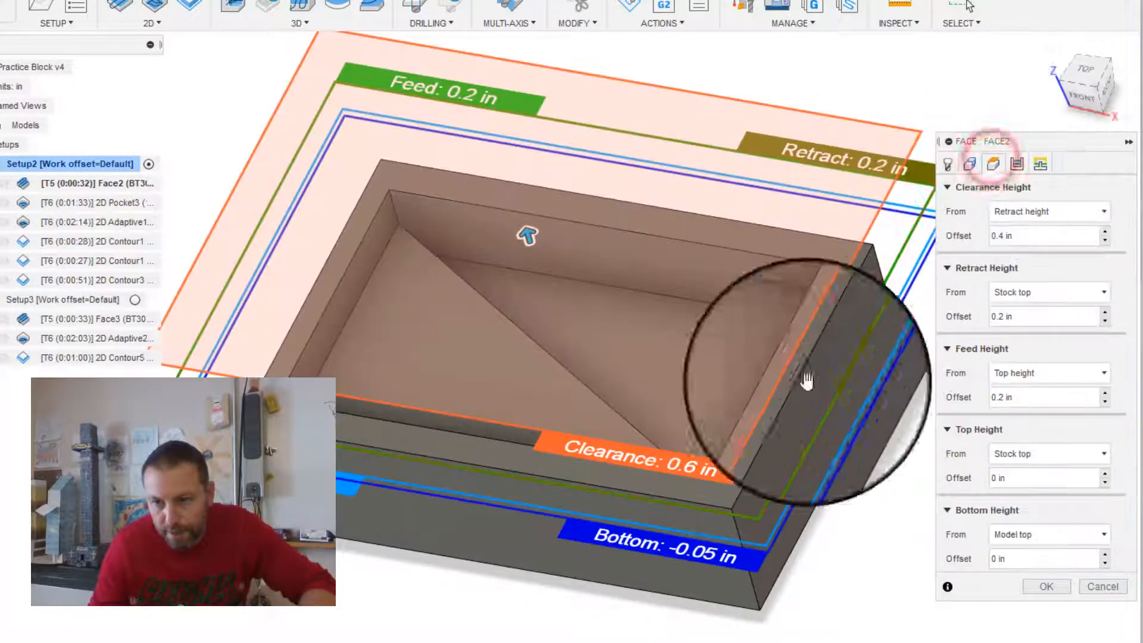
shift+middle_drag(472, 457, 302, 348)
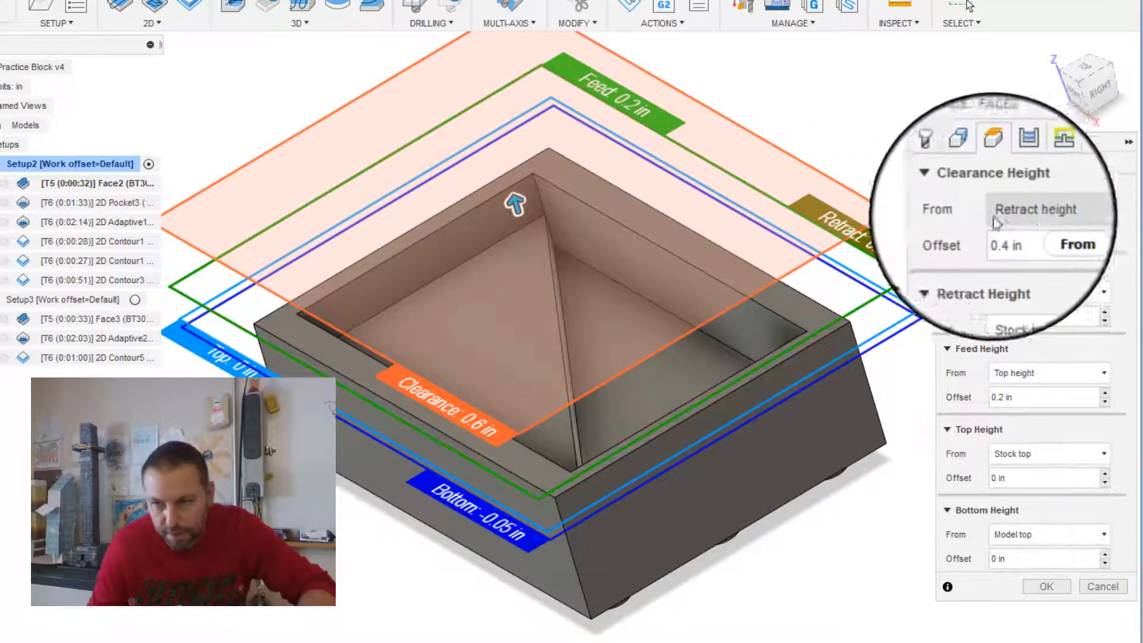
shift+middle_drag(453, 485, 495, 472)
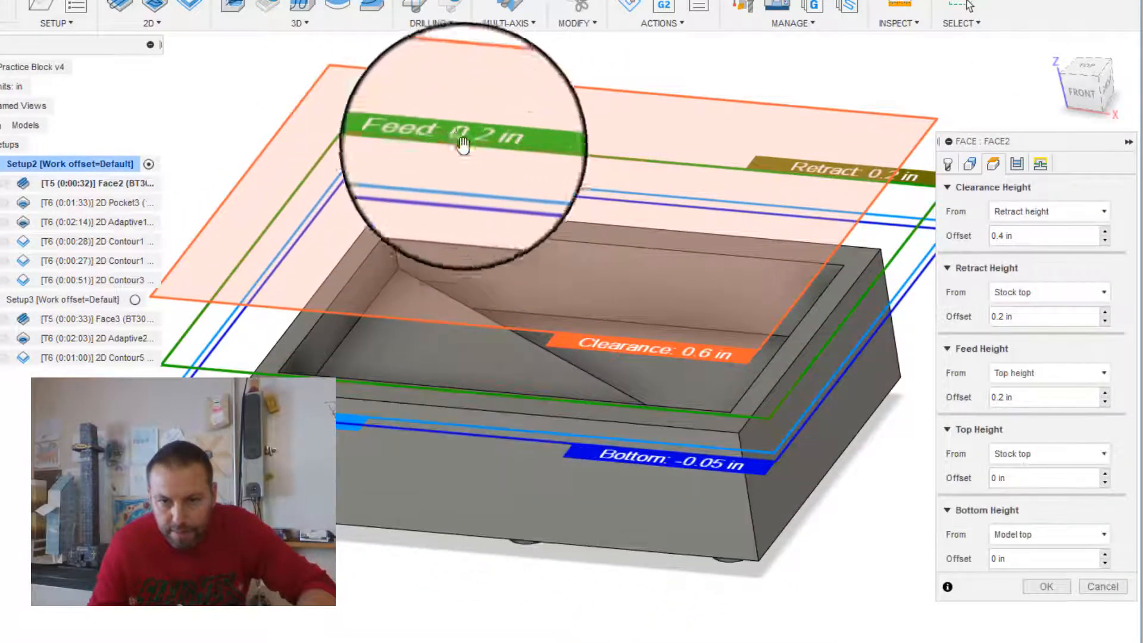
shift+middle_drag(462, 158, 729, 352)
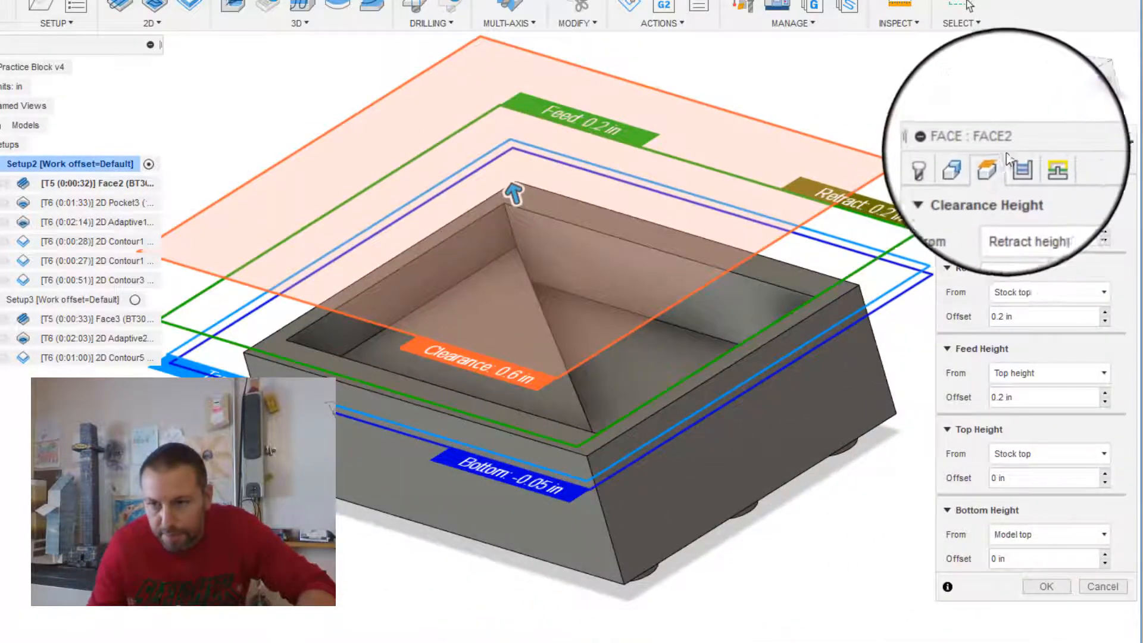
Review the passes and linking settings of Face2 and accept the operation.
click(1016, 169)
shift+middle_drag(293, 429, 343, 438)
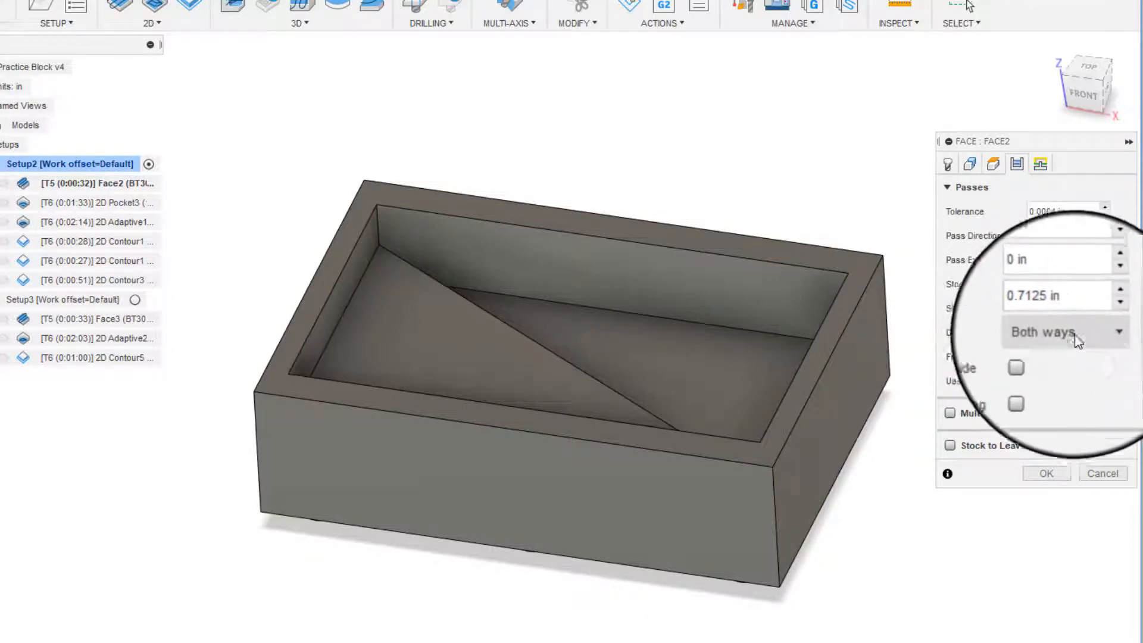
mouse_move(1072, 338)
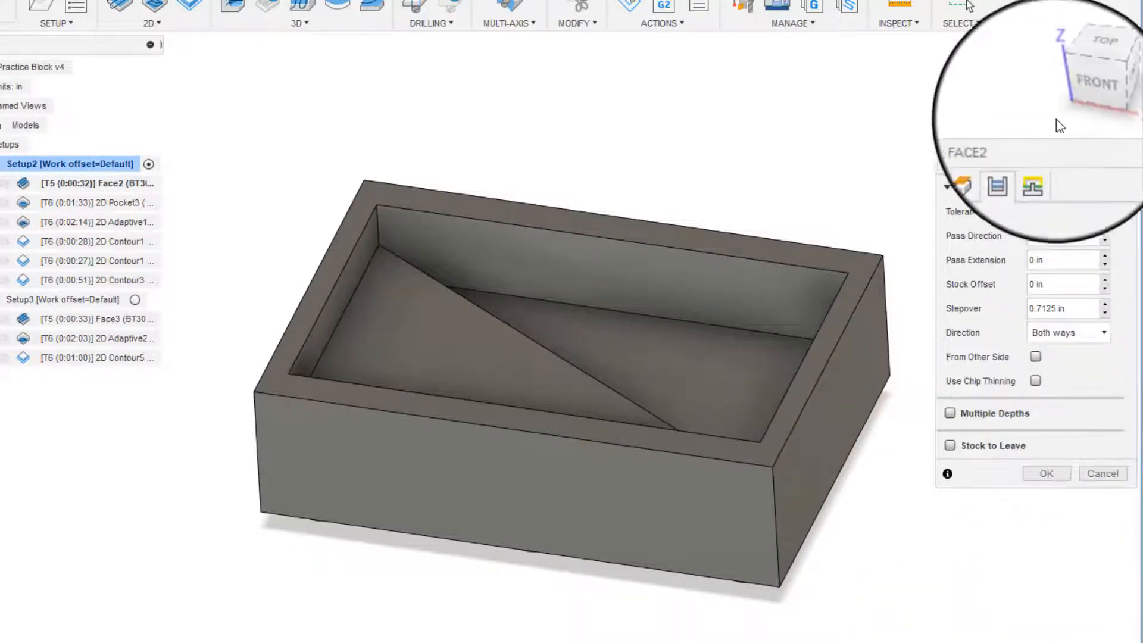
click(1041, 165)
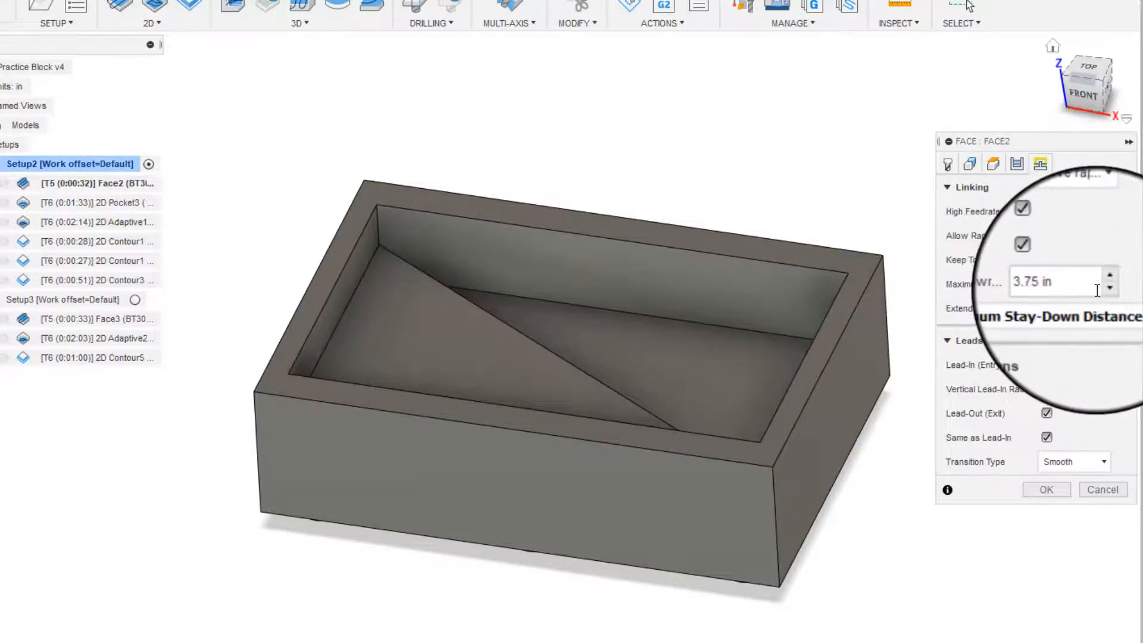
click(1049, 497)
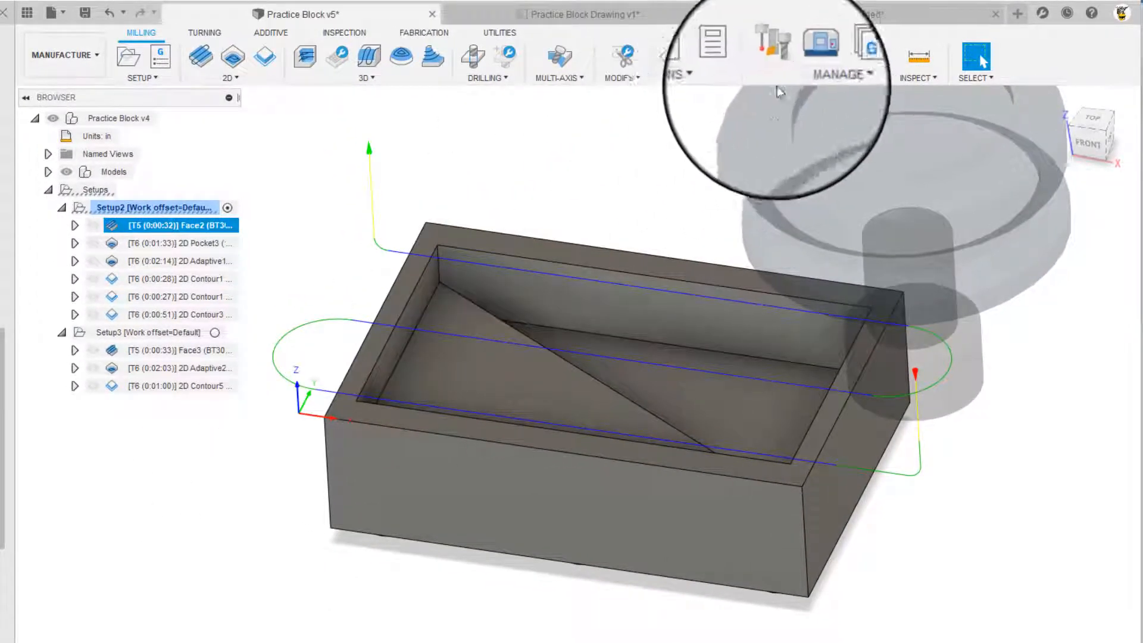
Simulate Face2 again, toggling the stock's visibility and its transparency off and on to compare the display.
click(670, 57)
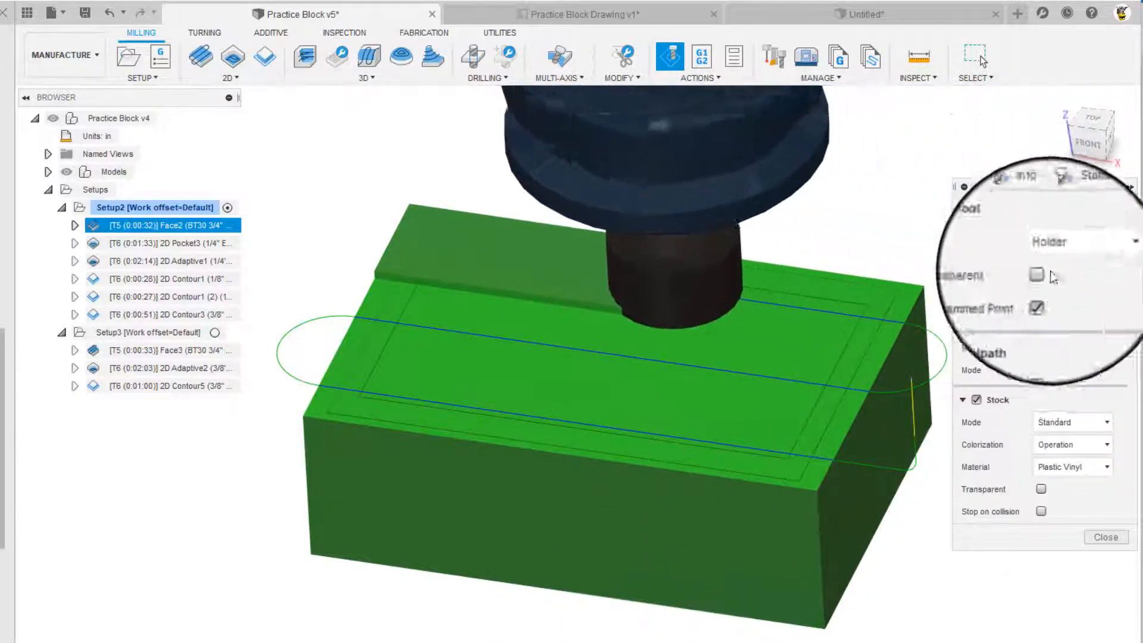
click(976, 400)
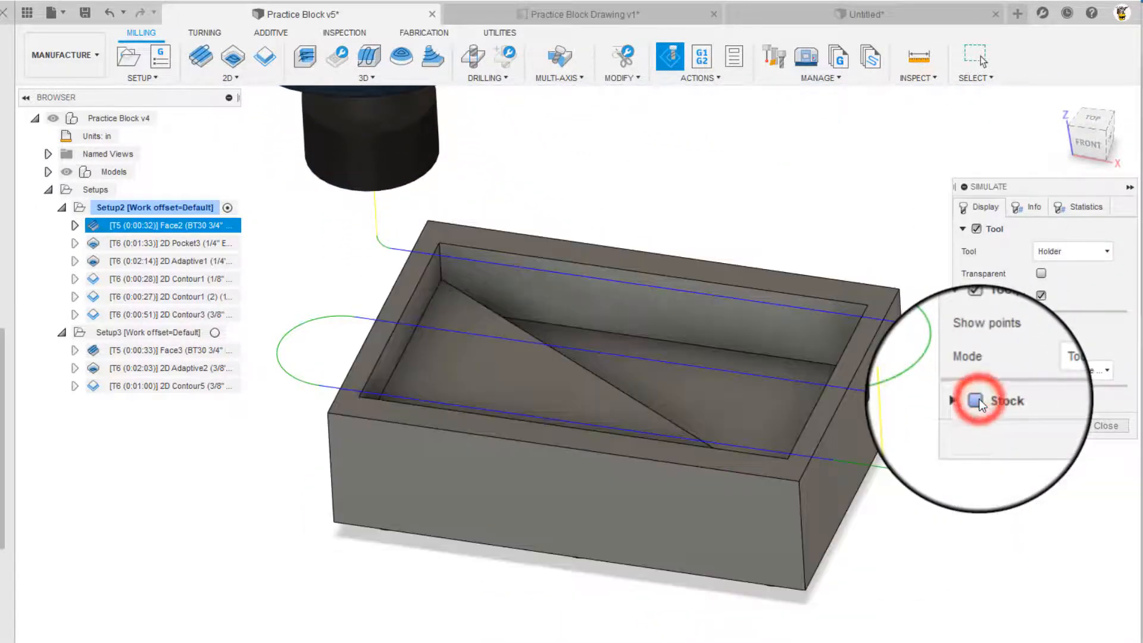
click(977, 401)
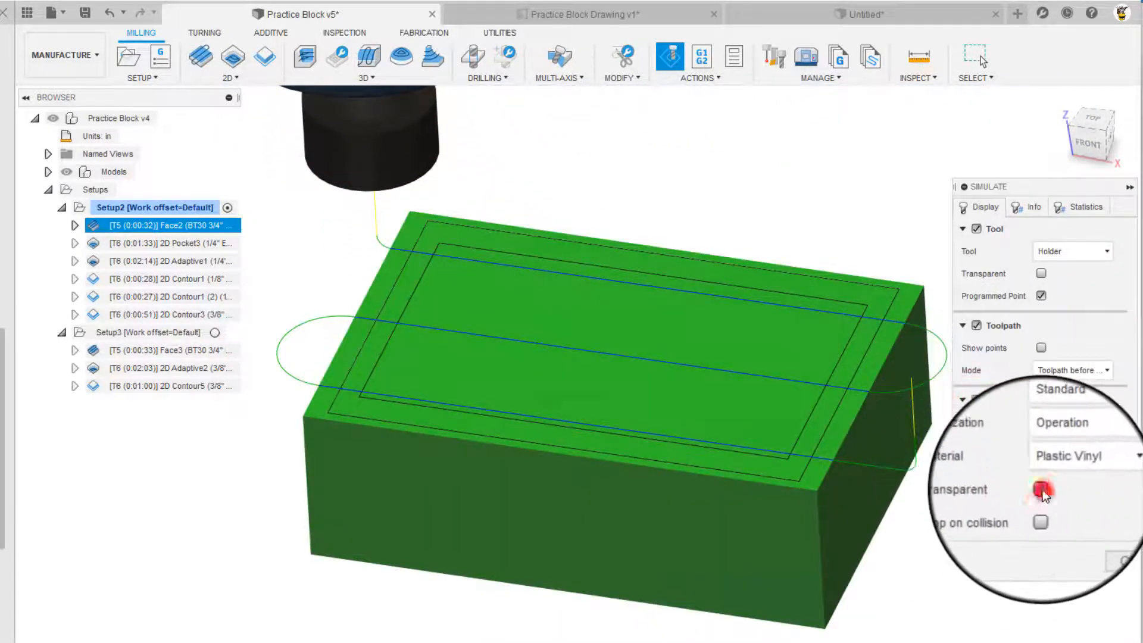
click(1042, 492)
click(1041, 489)
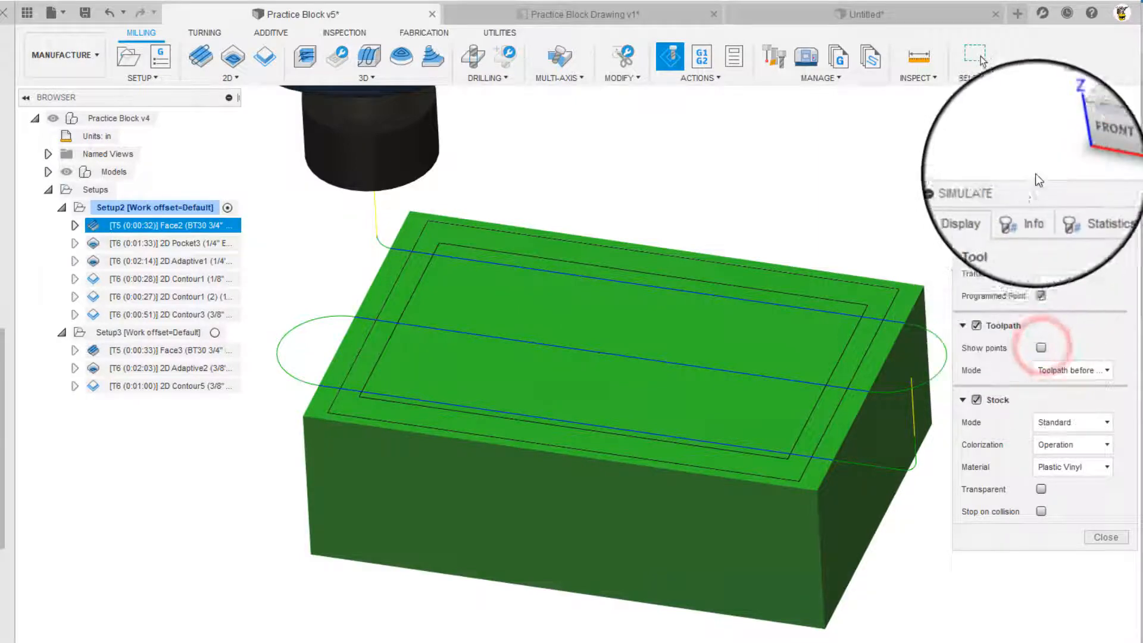
Check the position info and machining statistics of the Face2 simulation, and close it.
click(1029, 207)
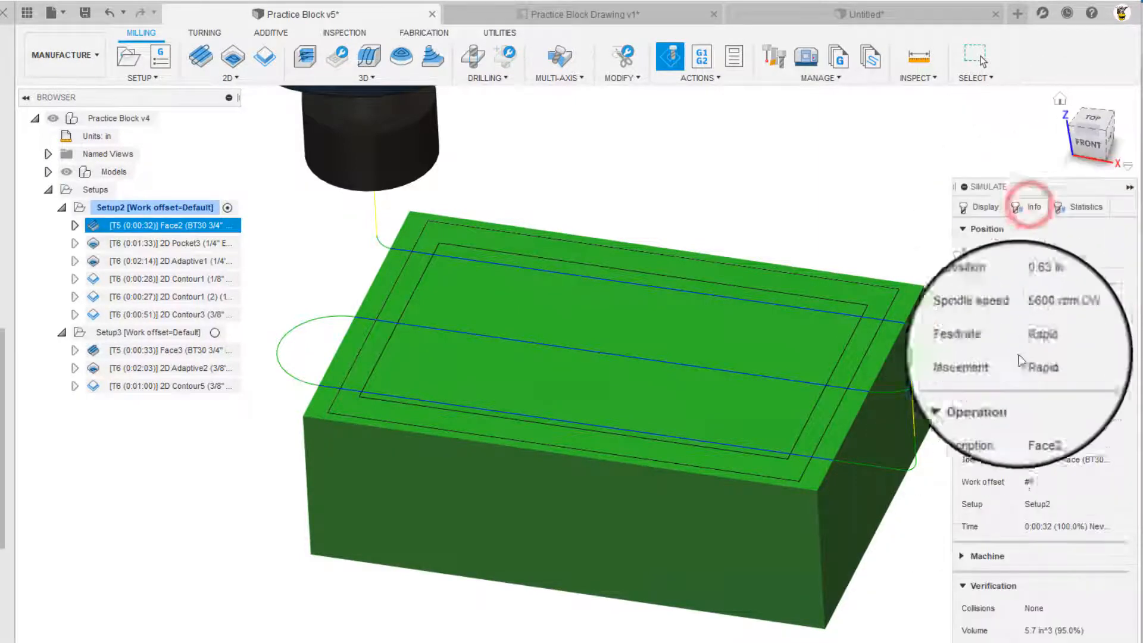
click(1088, 207)
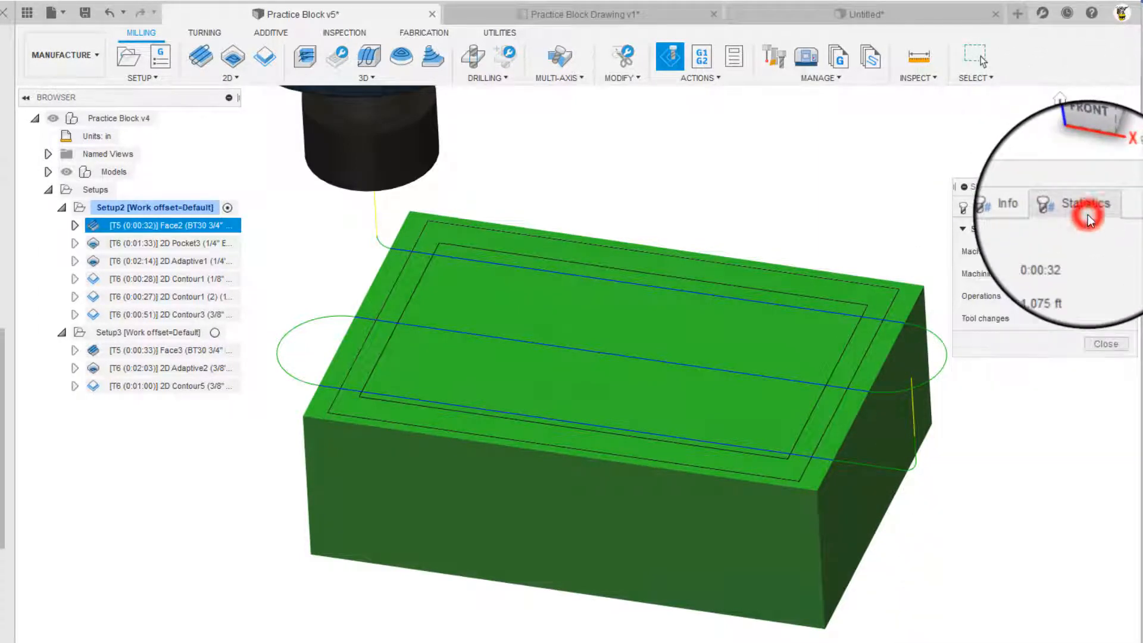
click(1110, 344)
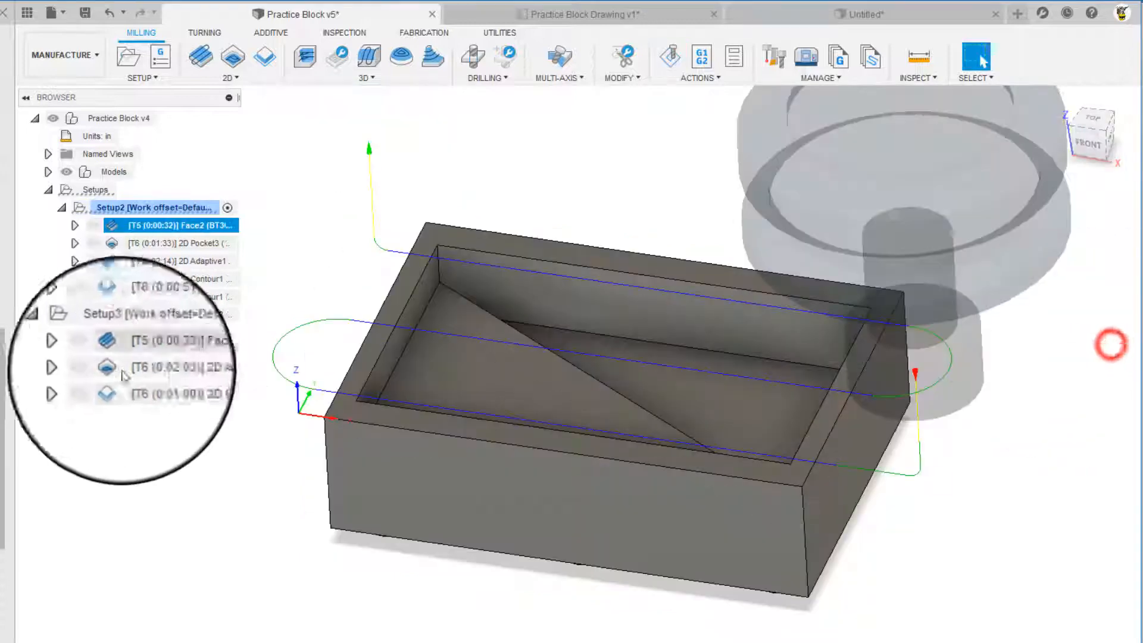
click(138, 489)
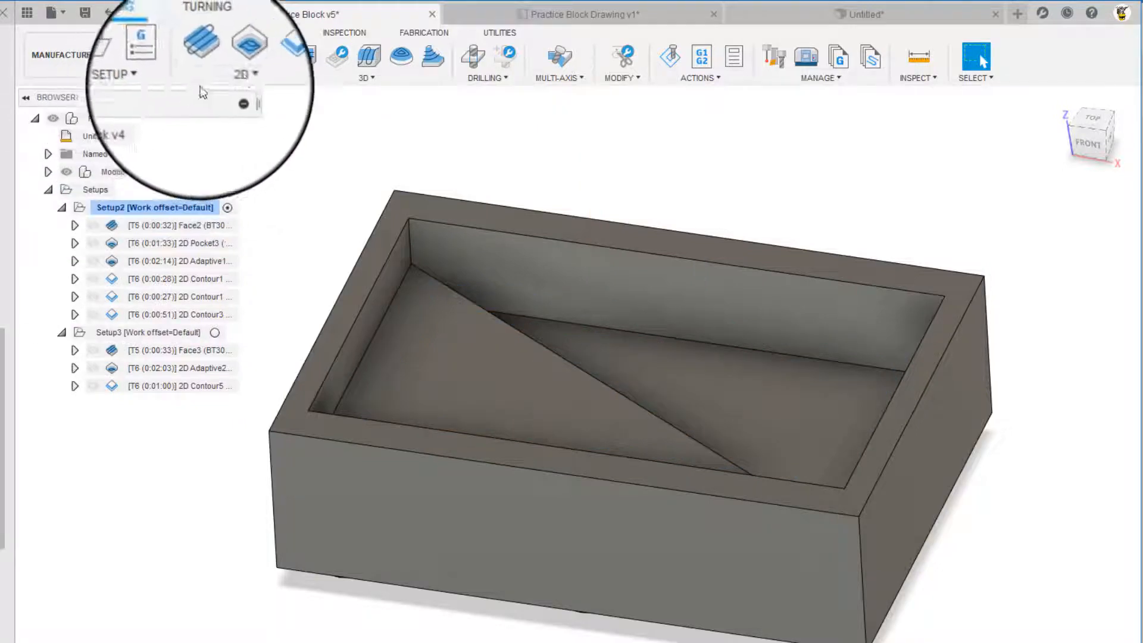
click(234, 77)
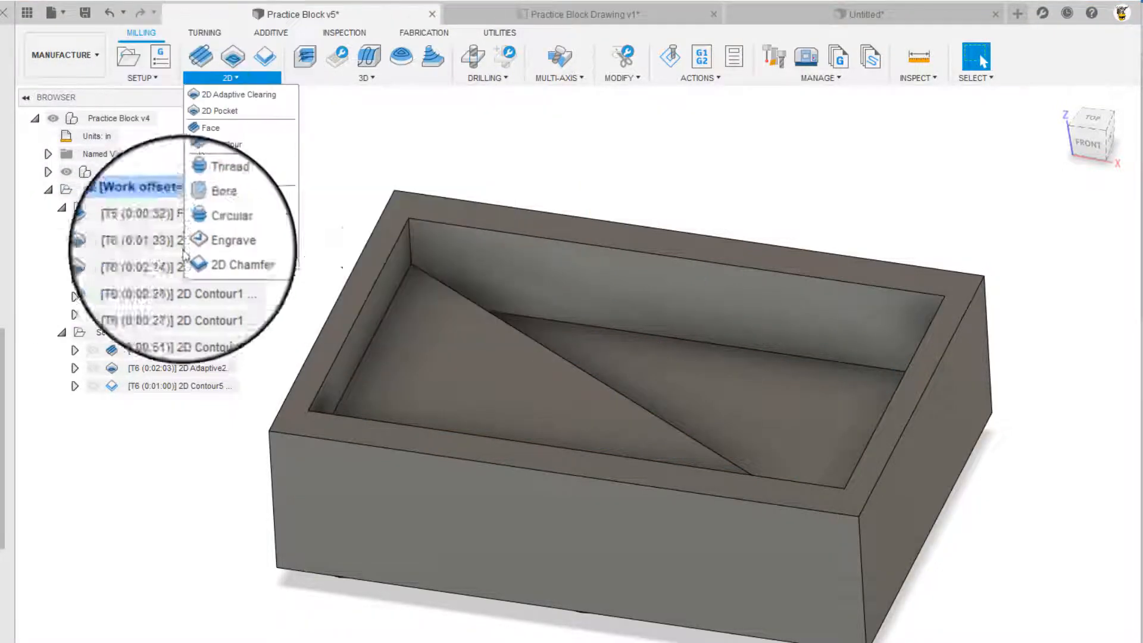
click(294, 291)
Open the simulation of 2D Pocket3 on its own, and close it.
click(194, 244)
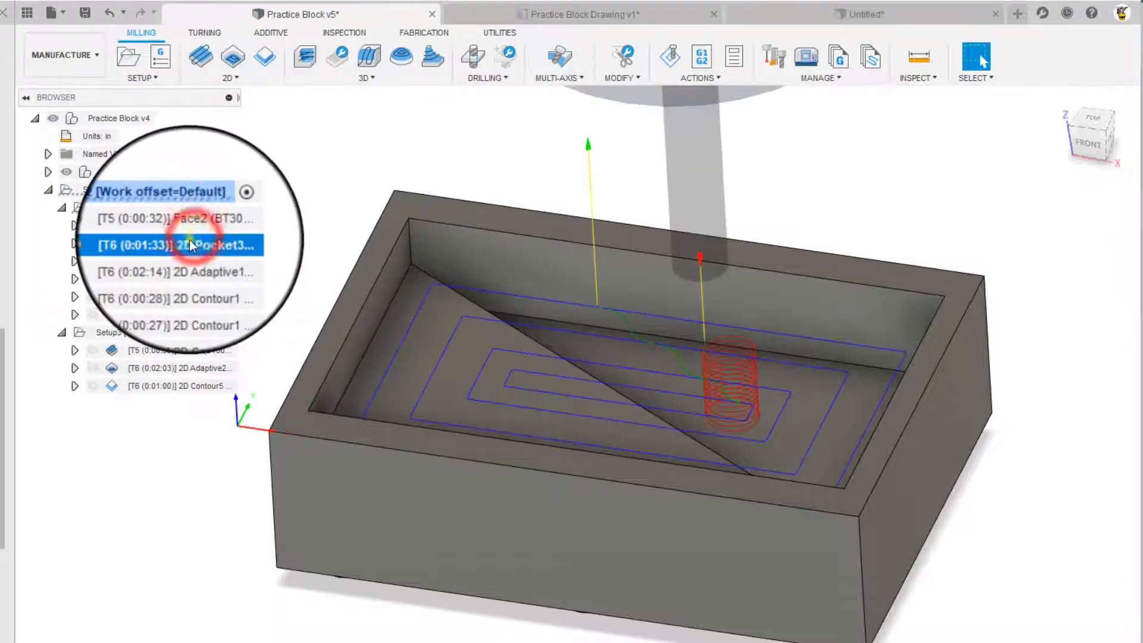
right_click(189, 241)
click(285, 203)
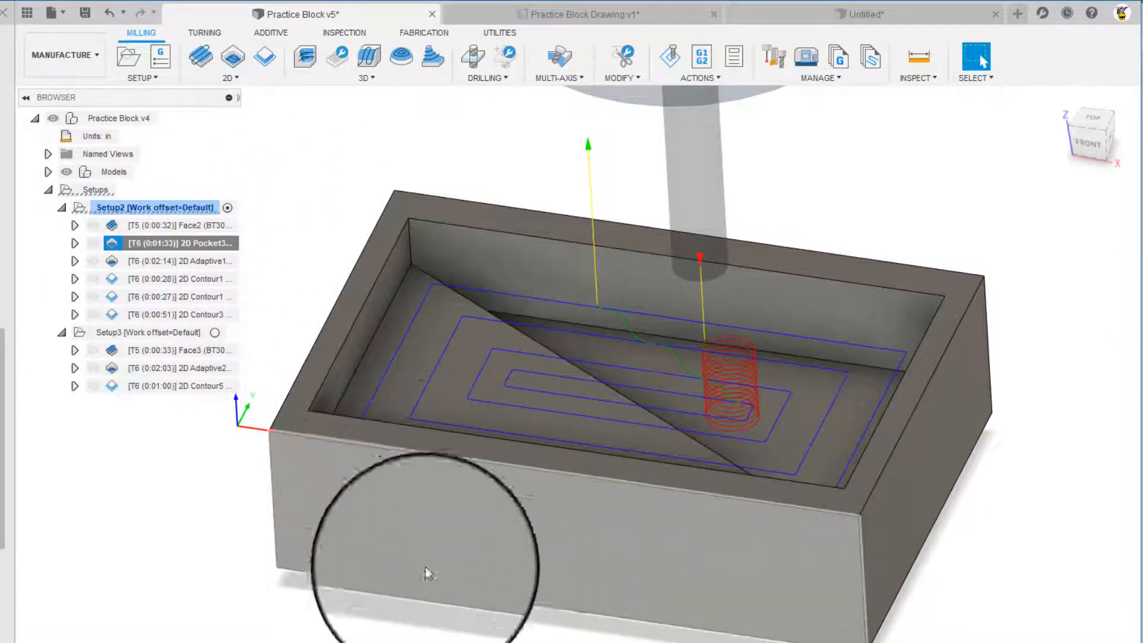
mouse_move(627, 562)
shift+middle_down()
mouse_move(588, 556)
mouse_move(615, 554)
mouse_move(609, 567)
shift+middle_up()
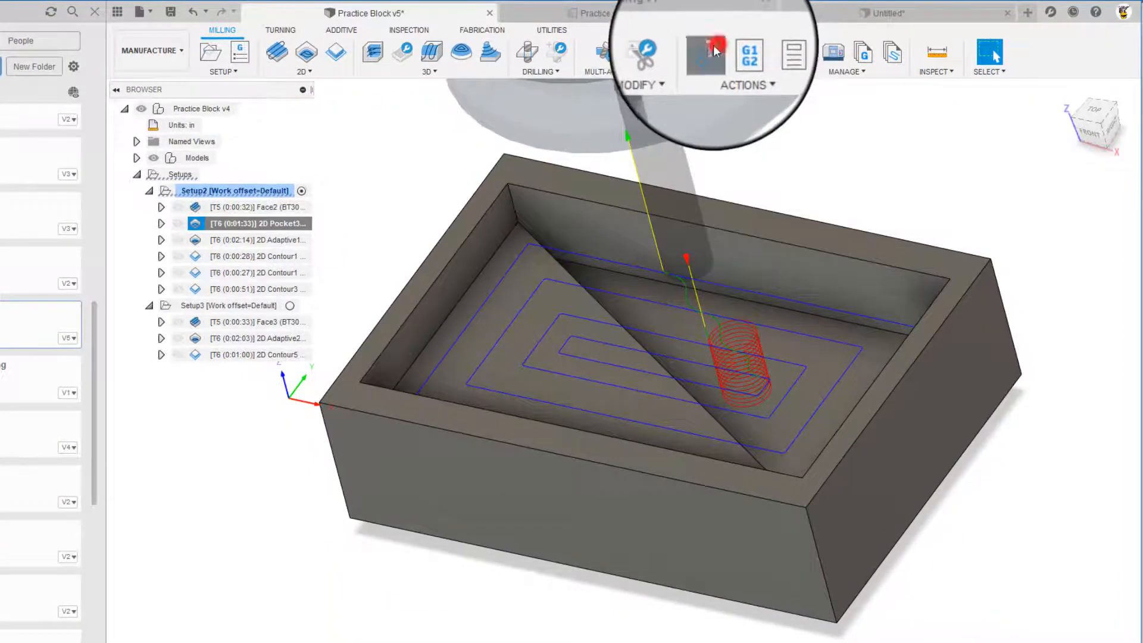
click(708, 52)
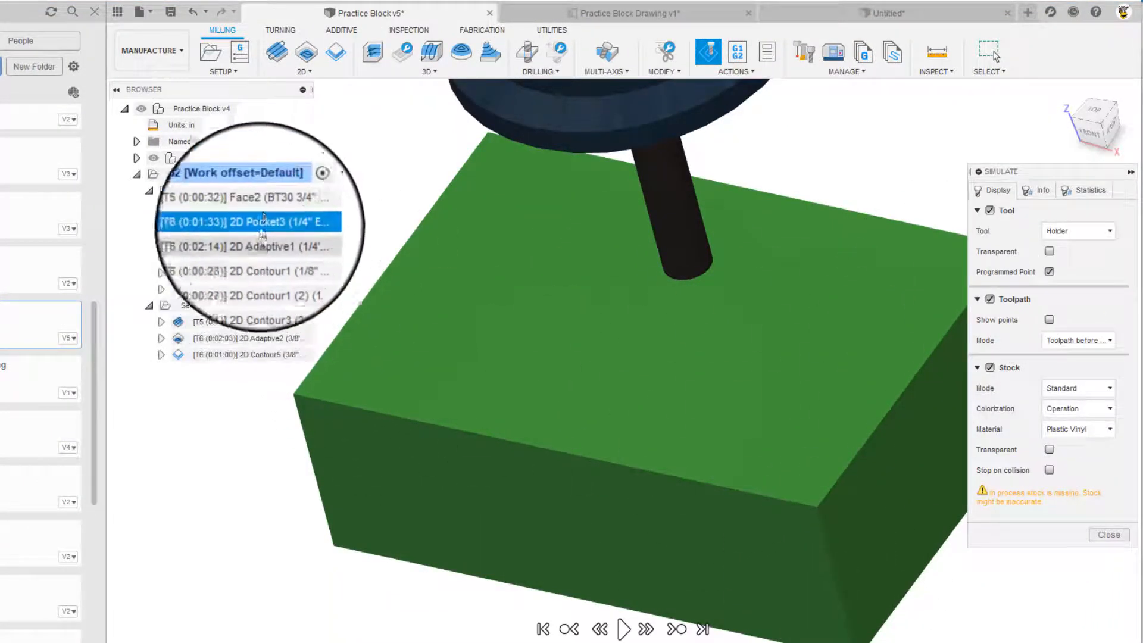
click(1109, 535)
Simulate Face2 and 2D Pocket3 together, skipping ahead to play the pocket's cutting, and close the simulation.
click(247, 207)
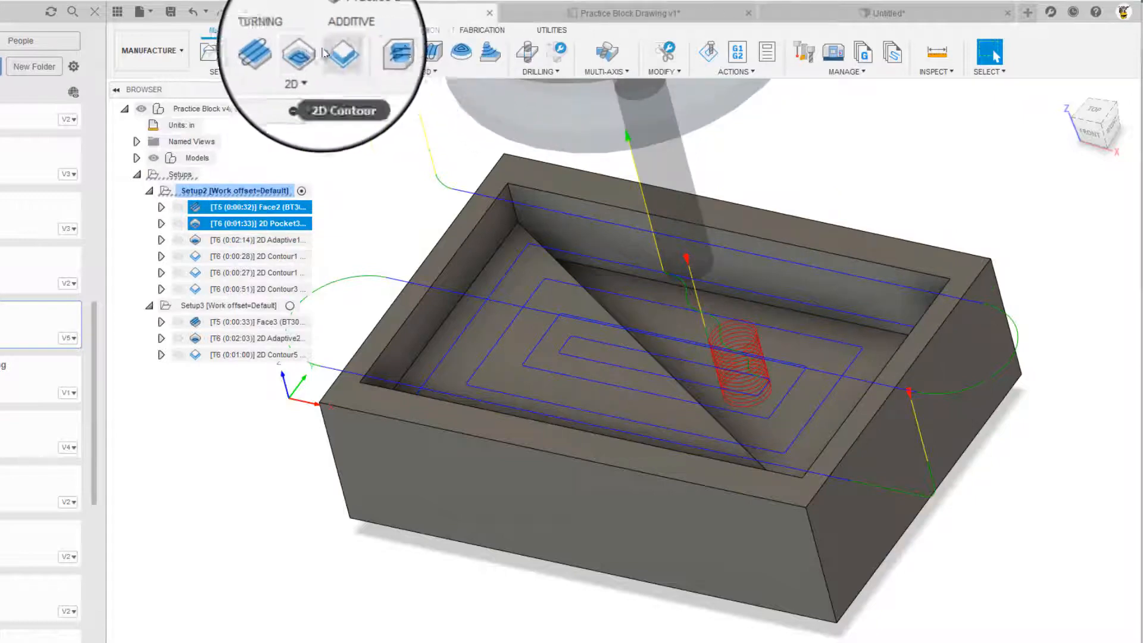
click(707, 50)
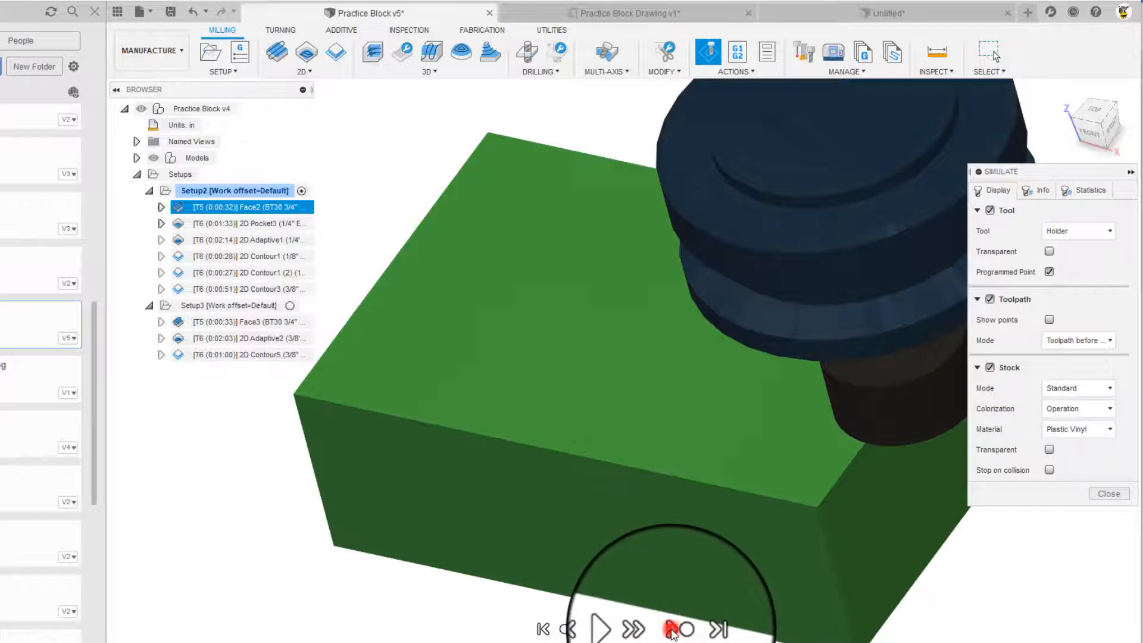
click(672, 630)
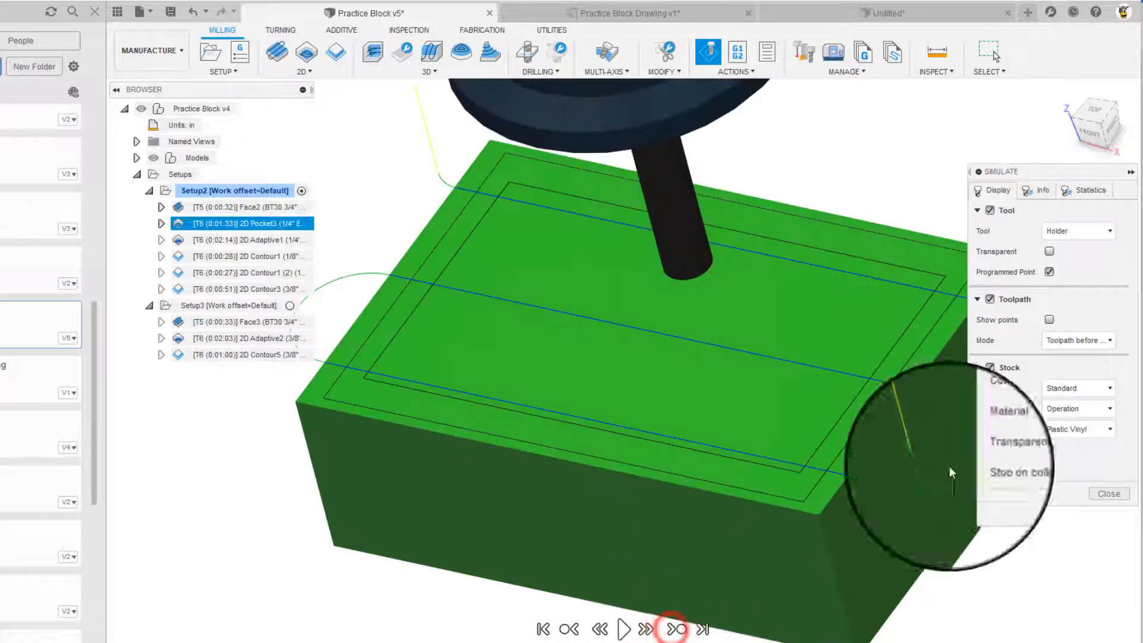
click(618, 630)
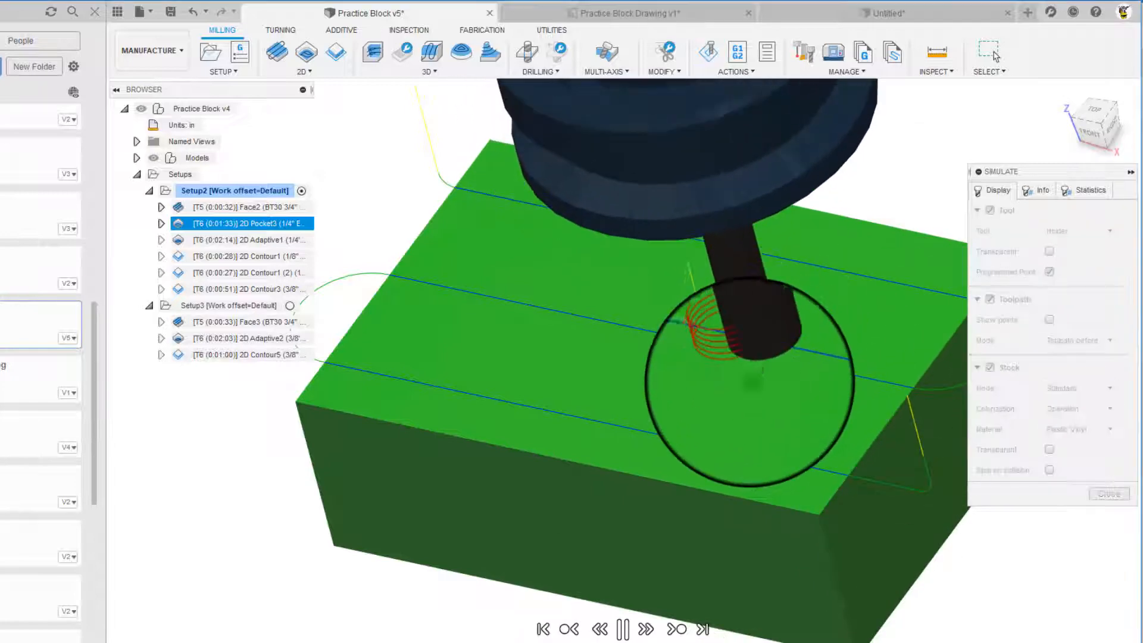
shift+middle_drag(751, 381, 758, 360)
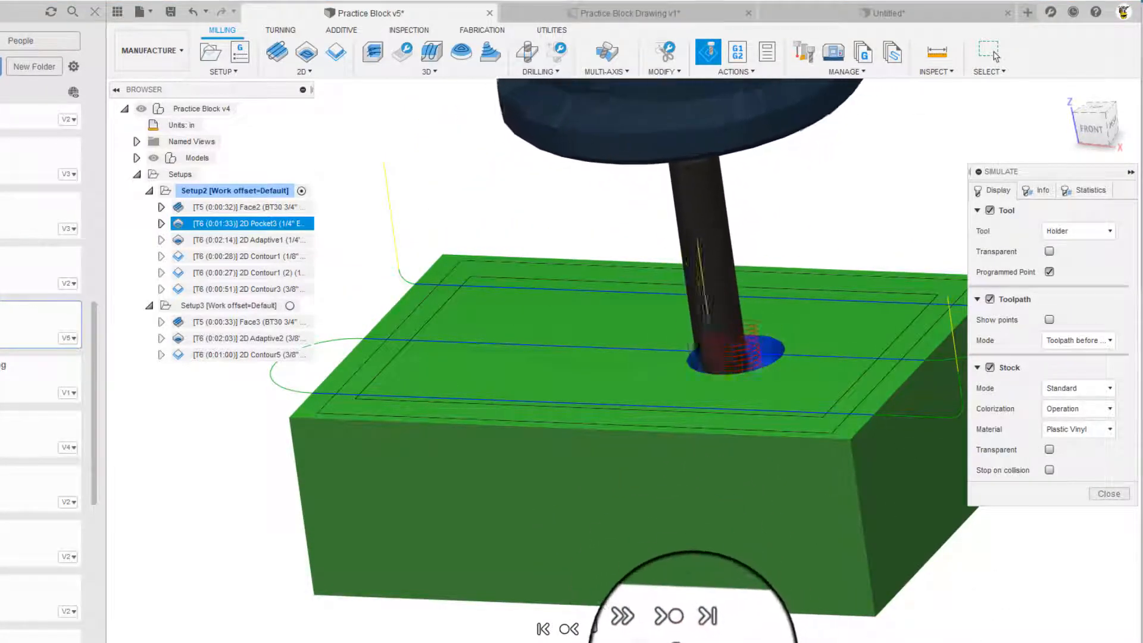
shift+middle_drag(642, 523, 631, 484)
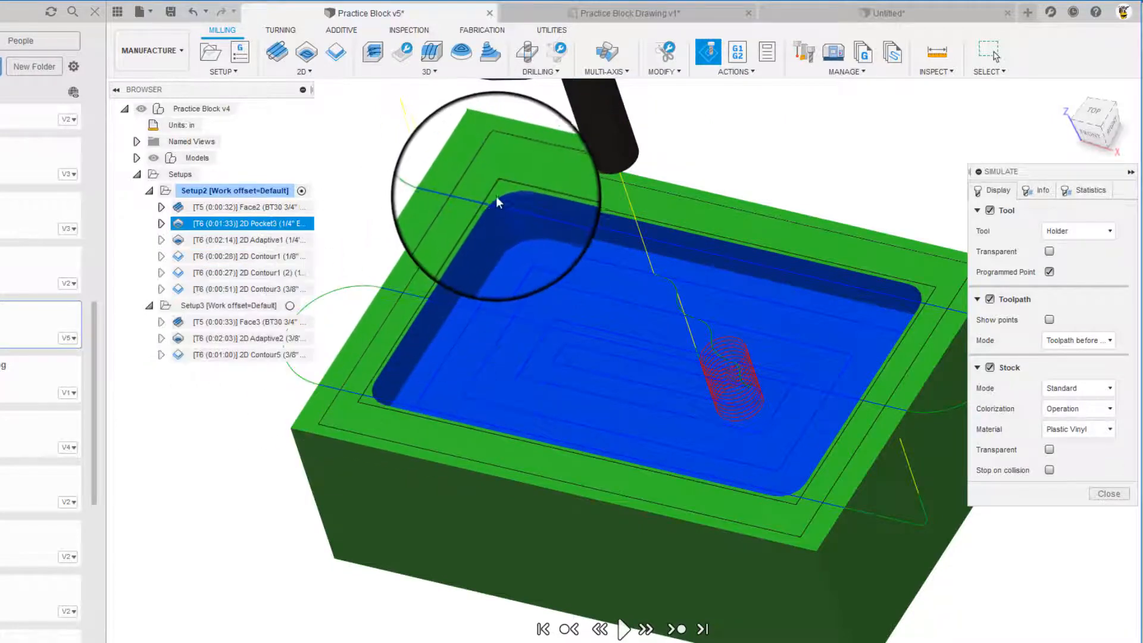
click(1108, 495)
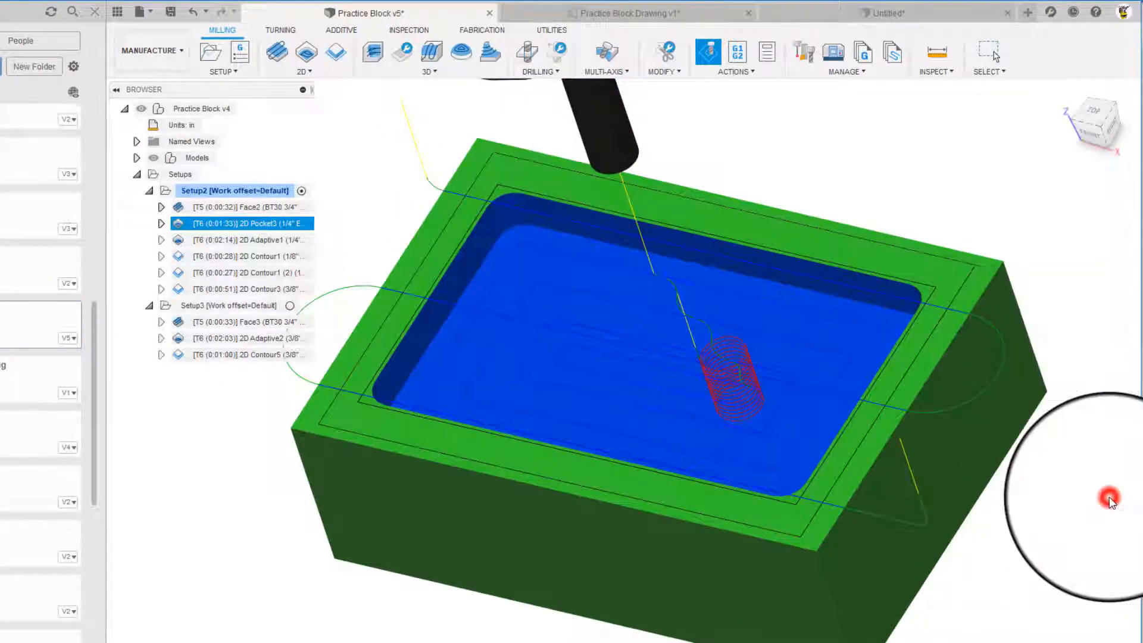
Open 2D Pocket3 for editing and look at the 1/4" endmill in the local tool library, leaving the assigned tool as it is.
right_click(260, 226)
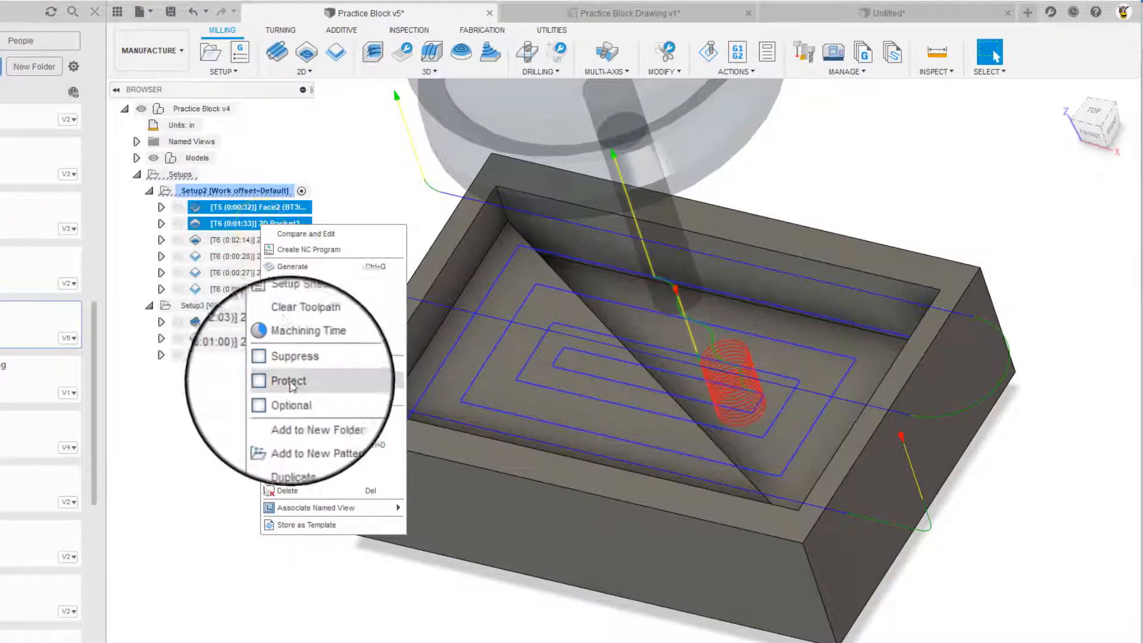
click(194, 432)
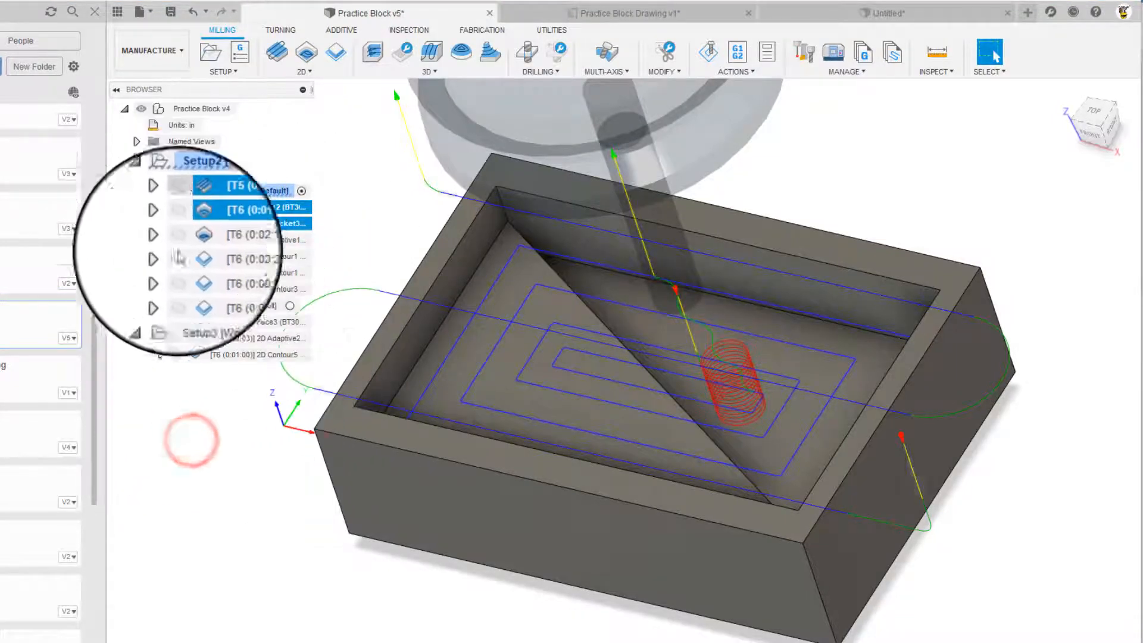
click(256, 223)
right_click(260, 225)
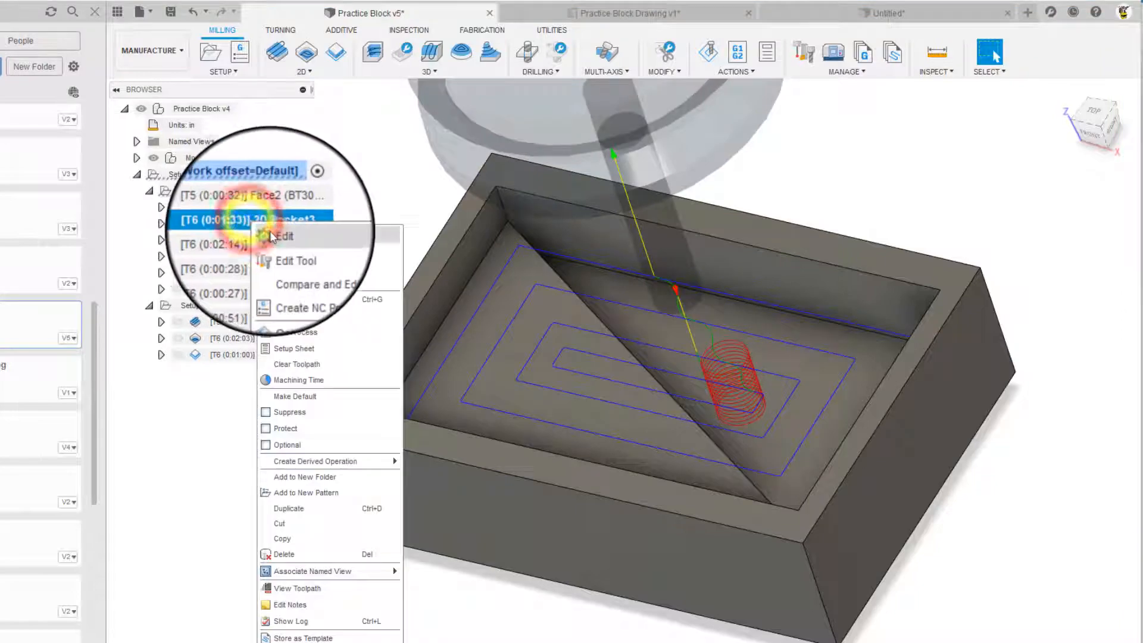
click(280, 232)
shift+middle_drag(407, 354, 411, 341)
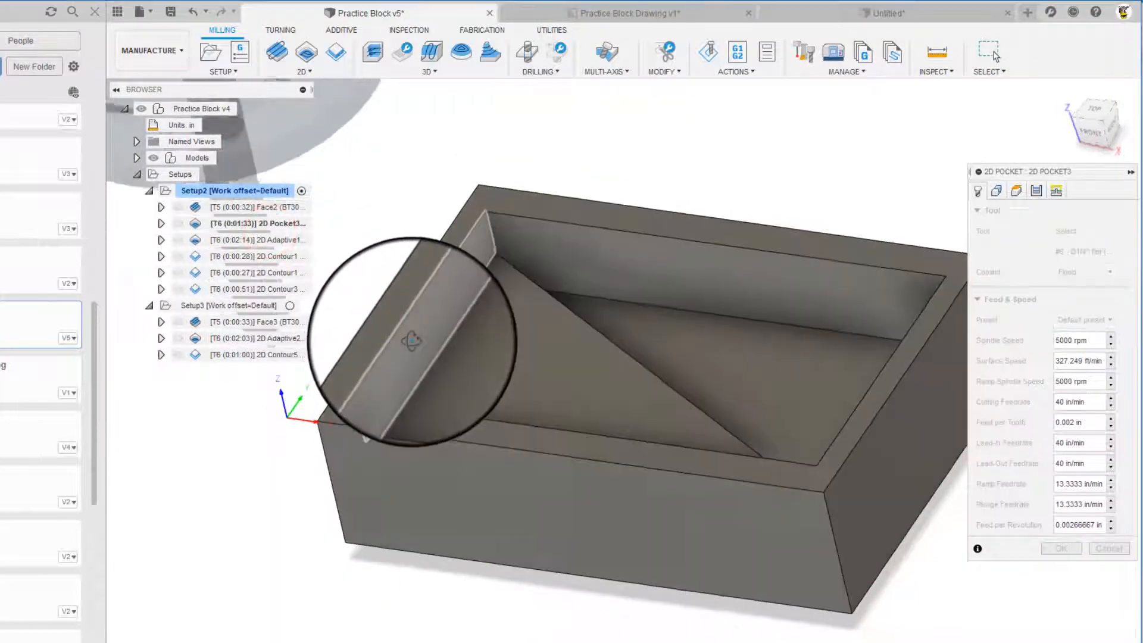
scroll(512, 312, up, 2)
scroll(512, 312, down, 2)
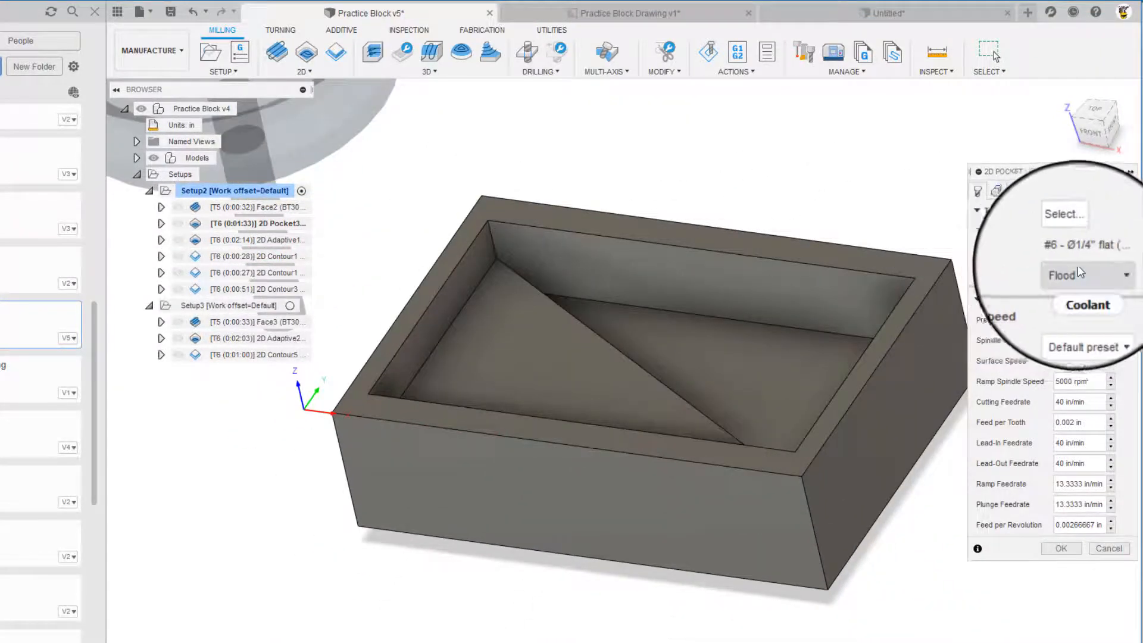
click(1067, 231)
click(20, 294)
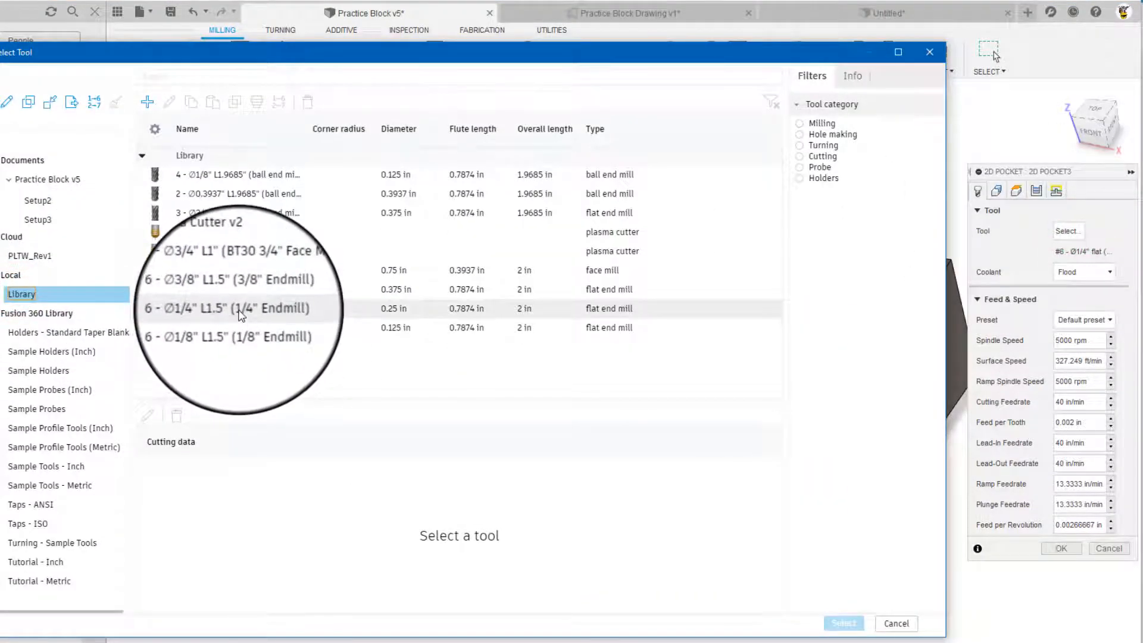
click(896, 624)
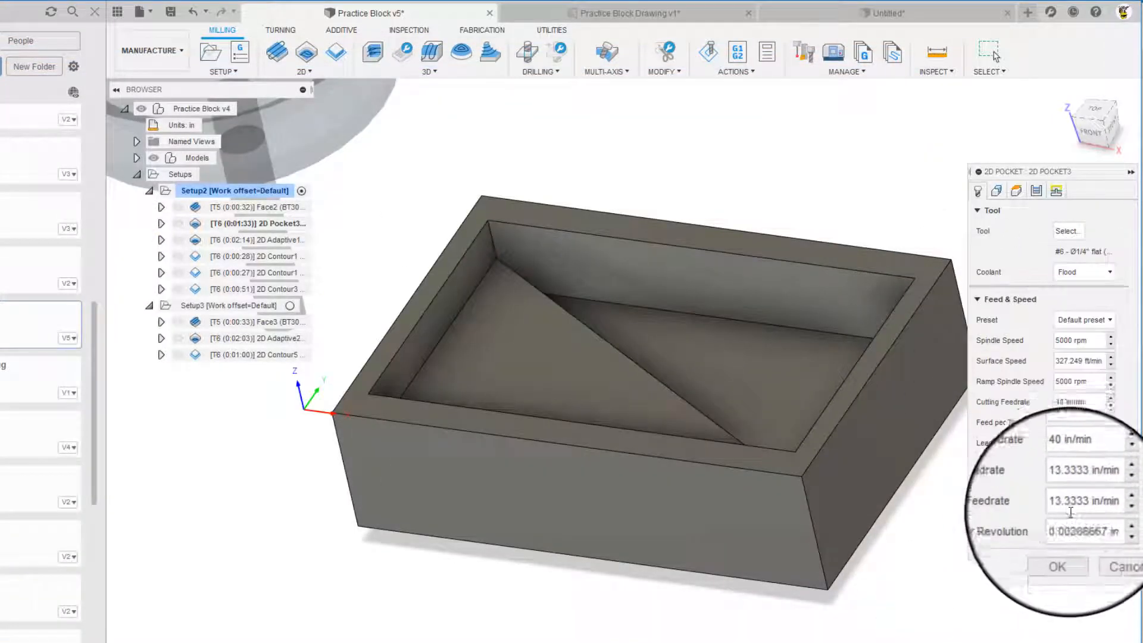
Examine the pocket chain selection of 2D Pocket3, its heights with the bottom reference face, and its passes settings.
click(996, 191)
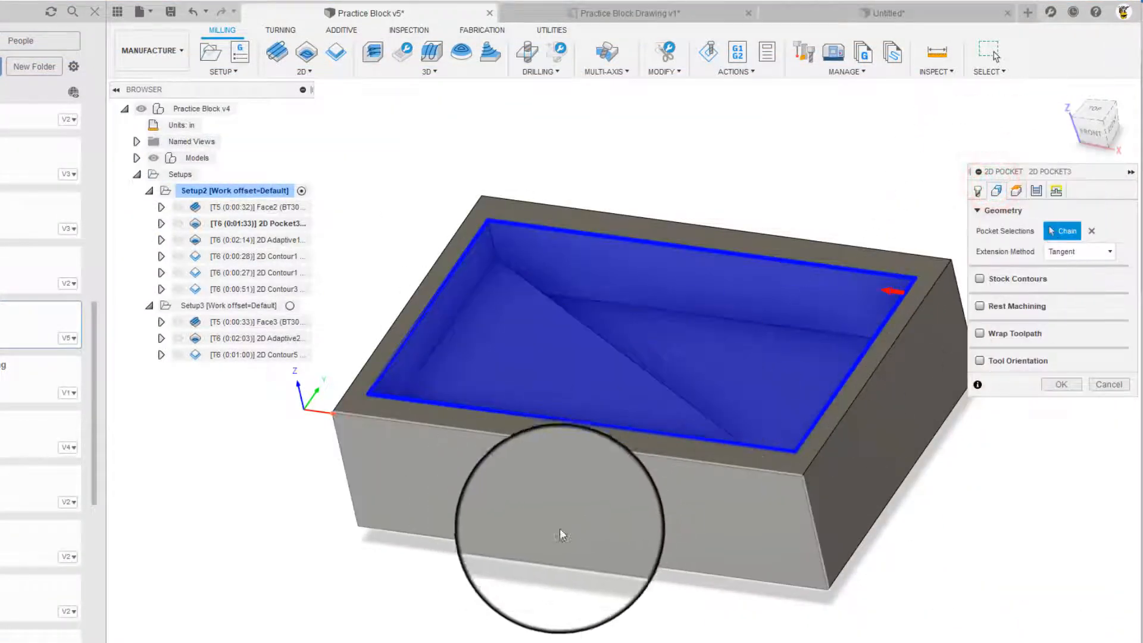
mouse_move(559, 528)
middle_down()
mouse_move(546, 542)
mouse_move(558, 527)
middle_up()
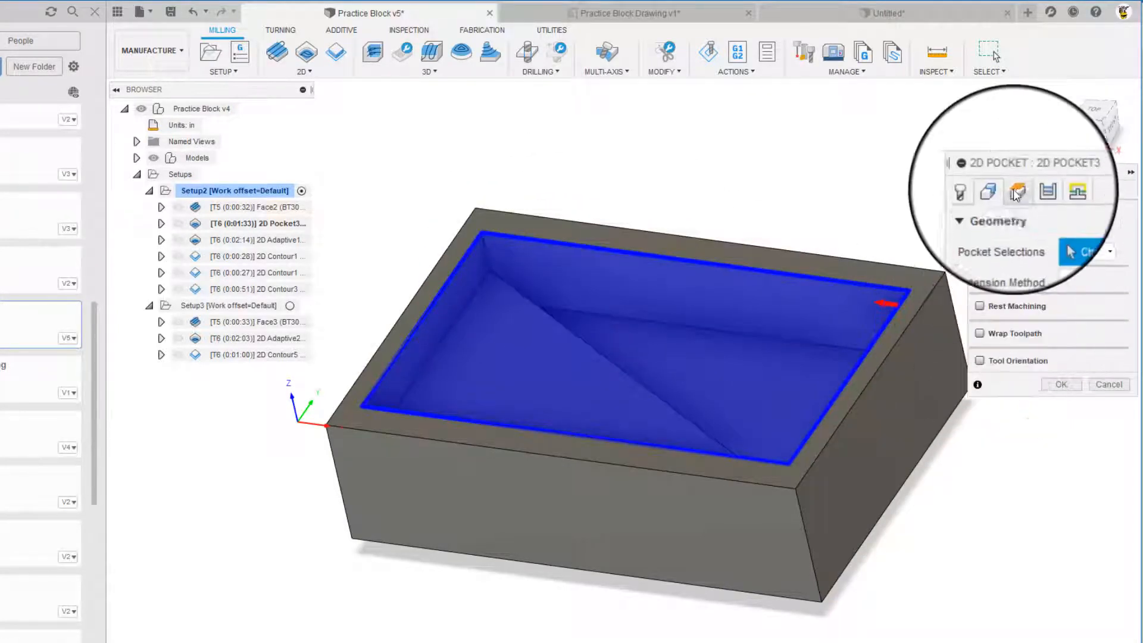
click(1017, 192)
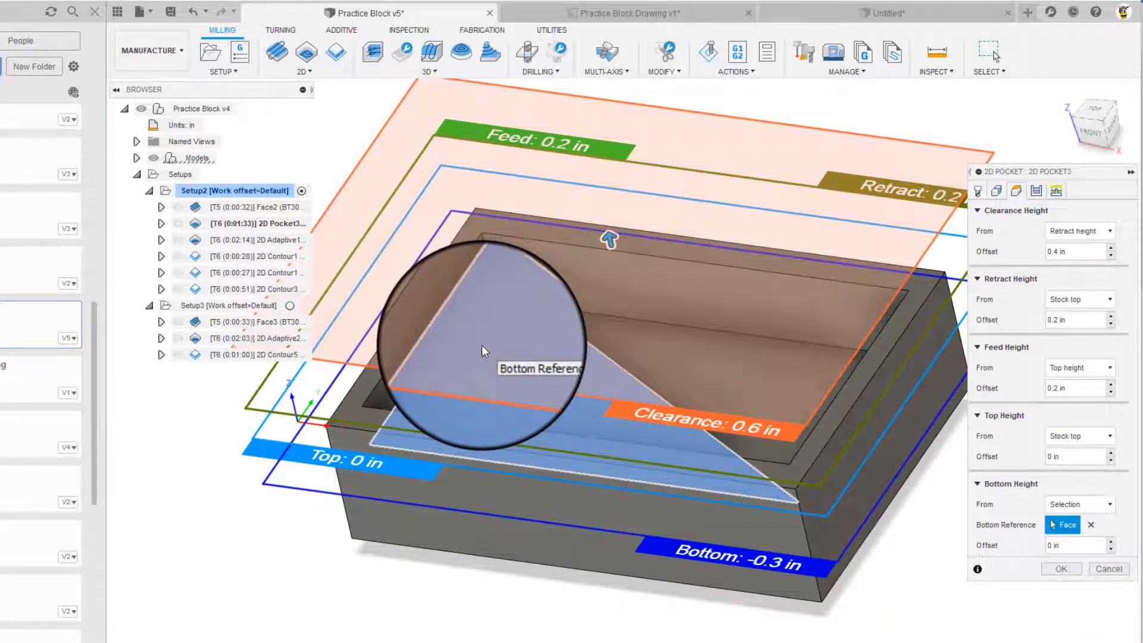
scroll(482, 345, up, 1)
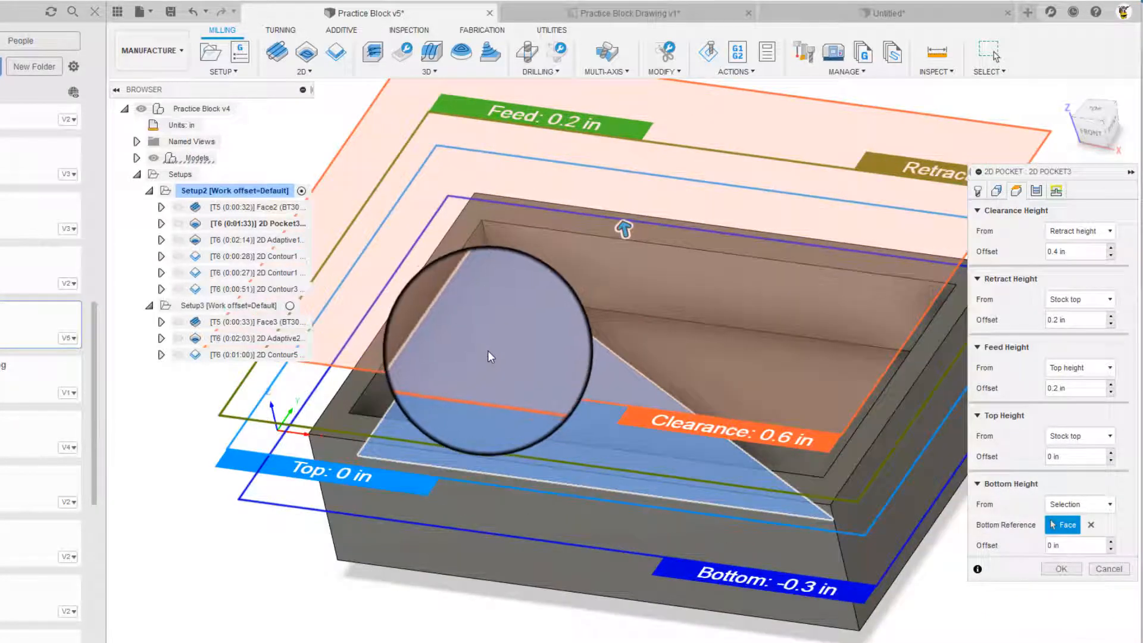
scroll(488, 351, down, 1)
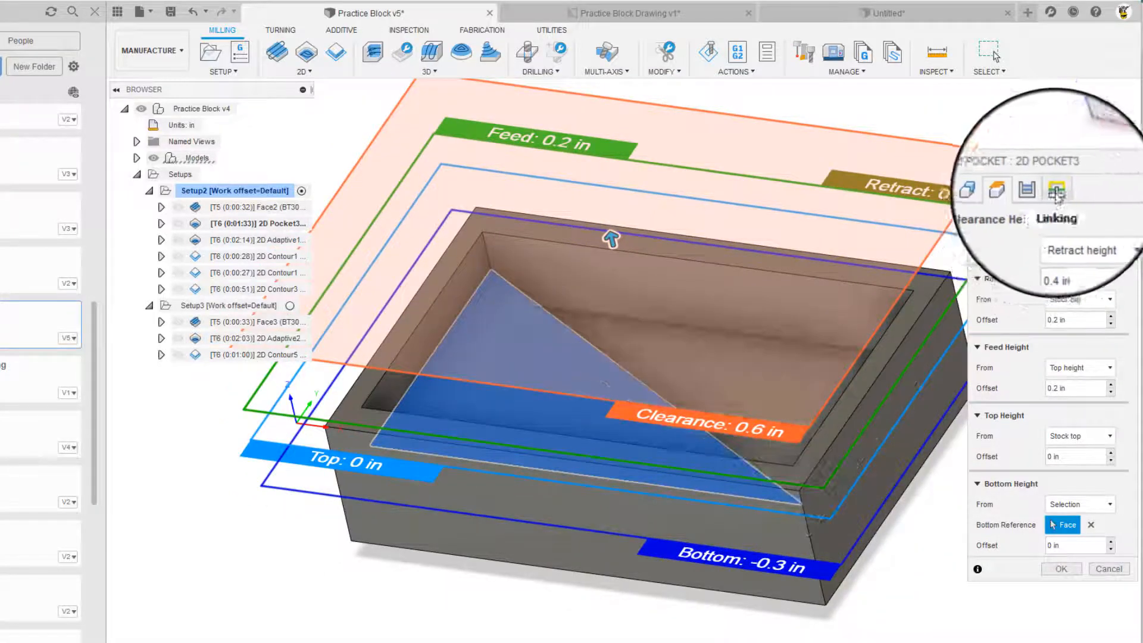
click(1037, 187)
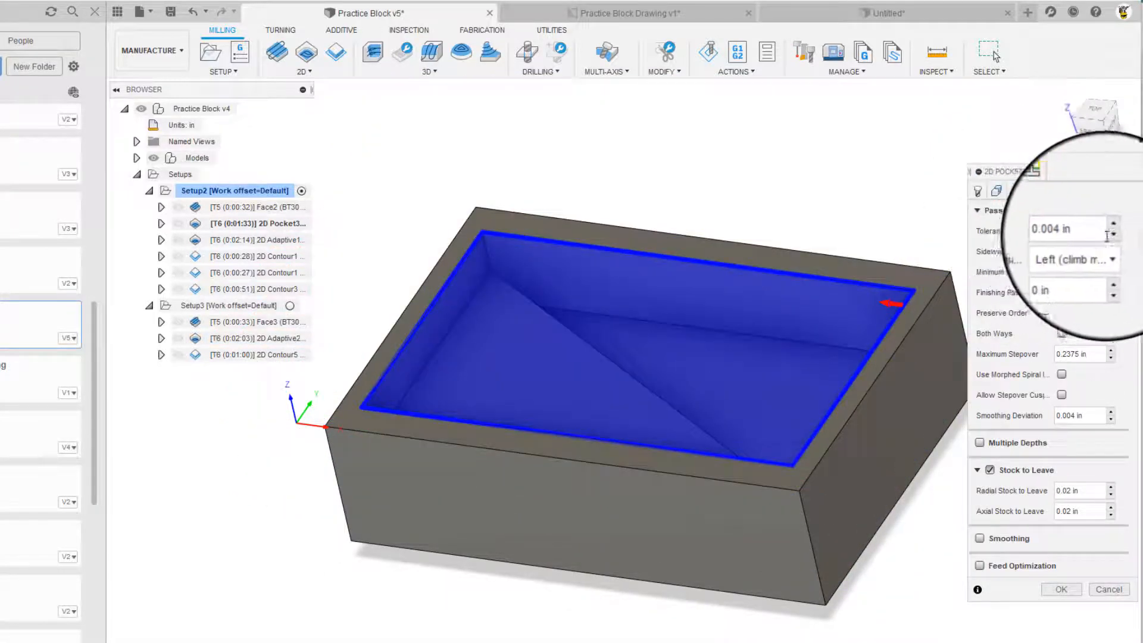
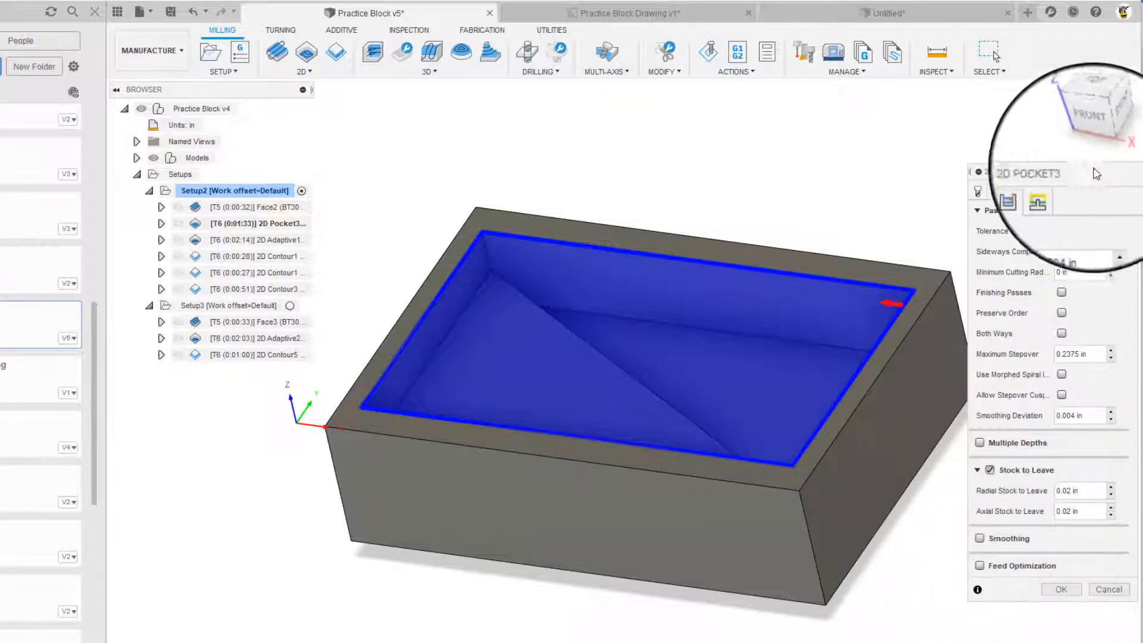
Set the helix ramping angle of 2D Pocket3 to 6 deg, accept the operation and inspect its helical entry in the toolpath.
click(1058, 191)
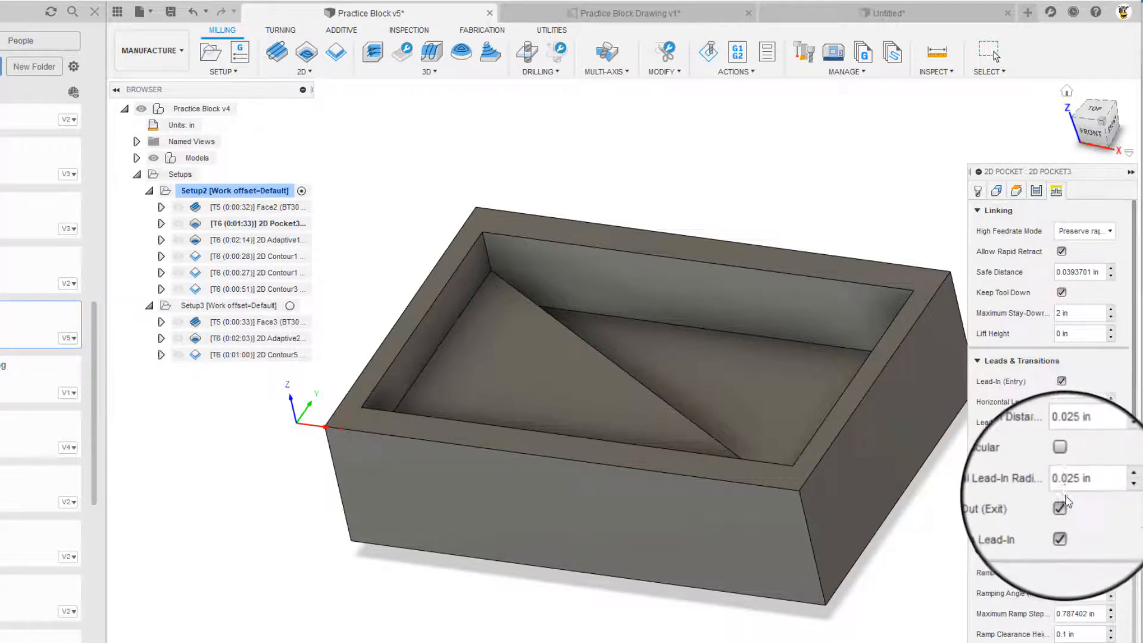
scroll(1069, 515, down, 1)
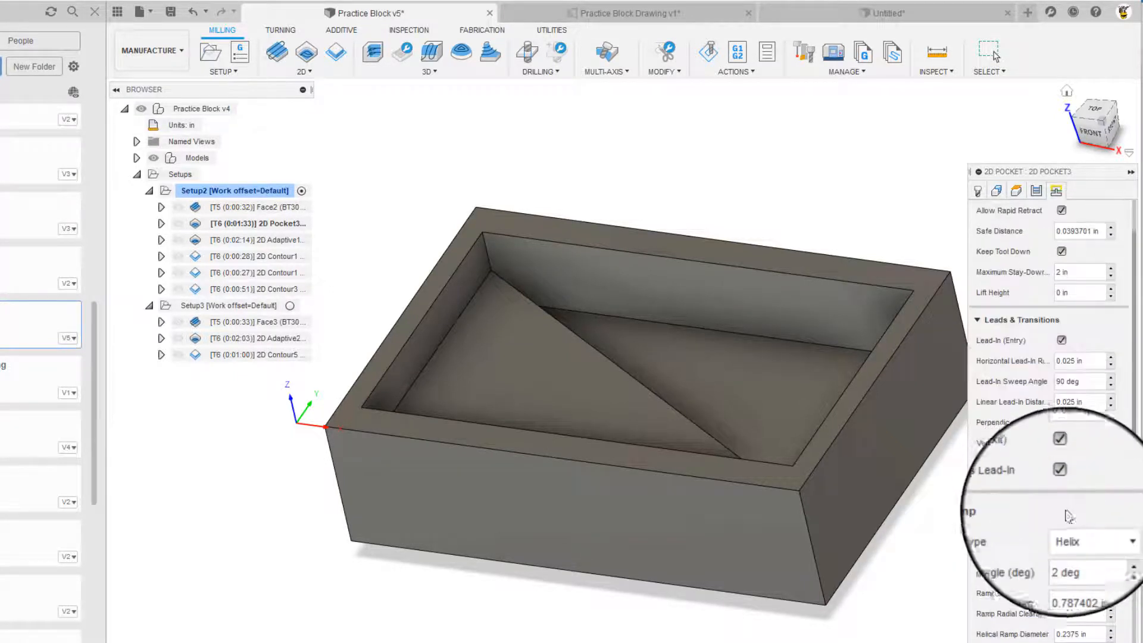
click(1110, 549)
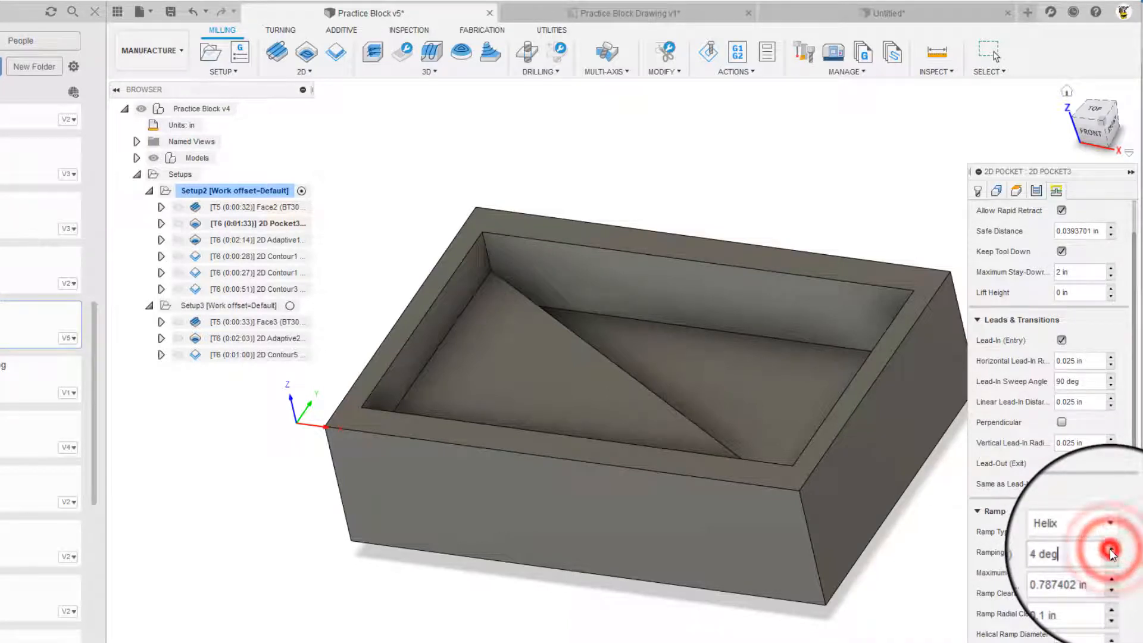
click(1110, 549)
click(1111, 549)
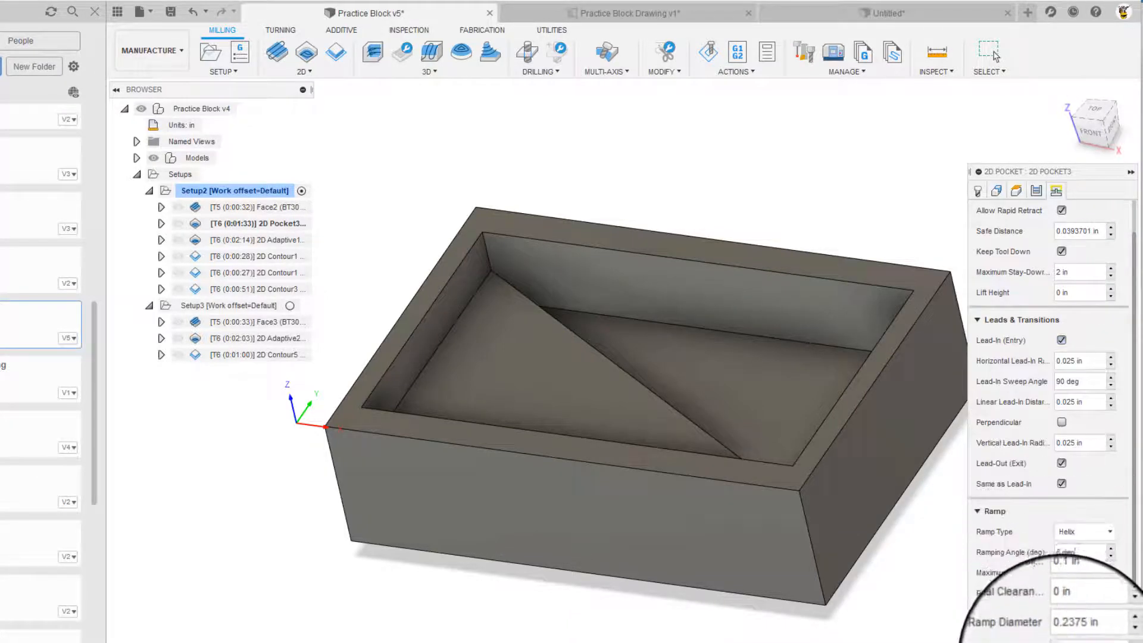
click(1064, 642)
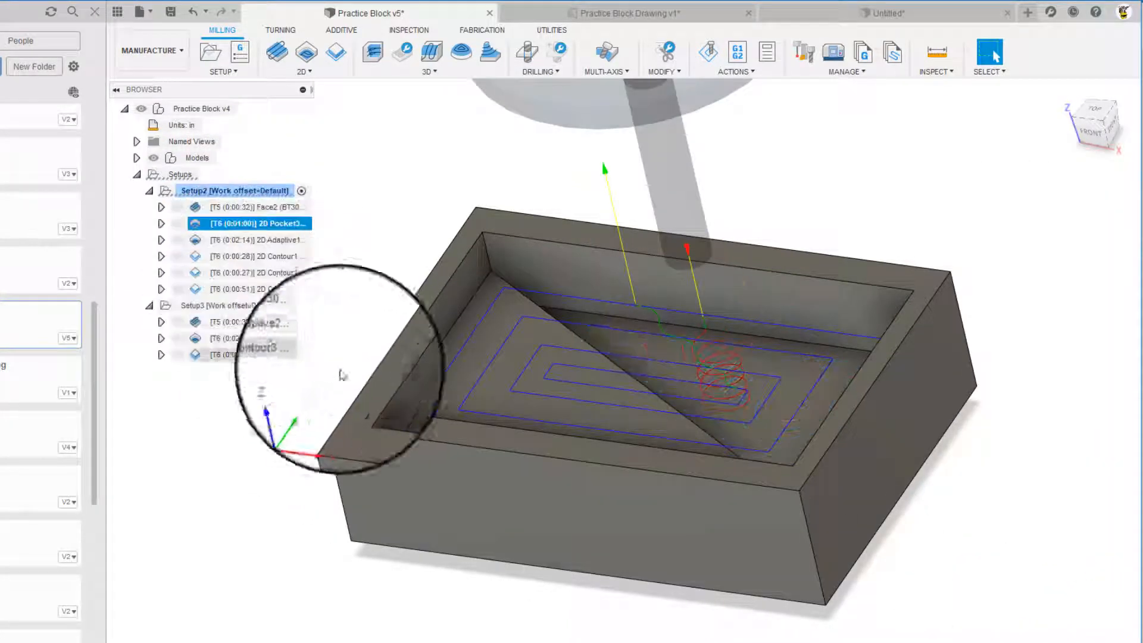
scroll(703, 359, up, 2)
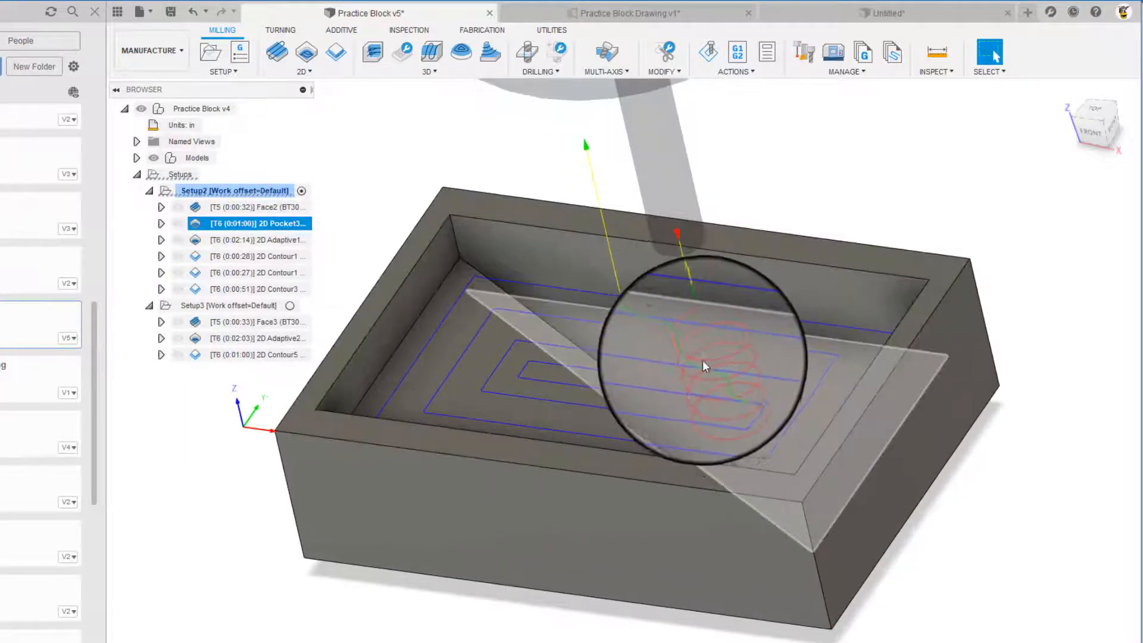
mouse_move(709, 360)
shift+middle_down()
mouse_move(714, 316)
mouse_move(702, 363)
mouse_move(676, 365)
mouse_move(714, 368)
mouse_move(704, 372)
shift+middle_up()
click(200, 444)
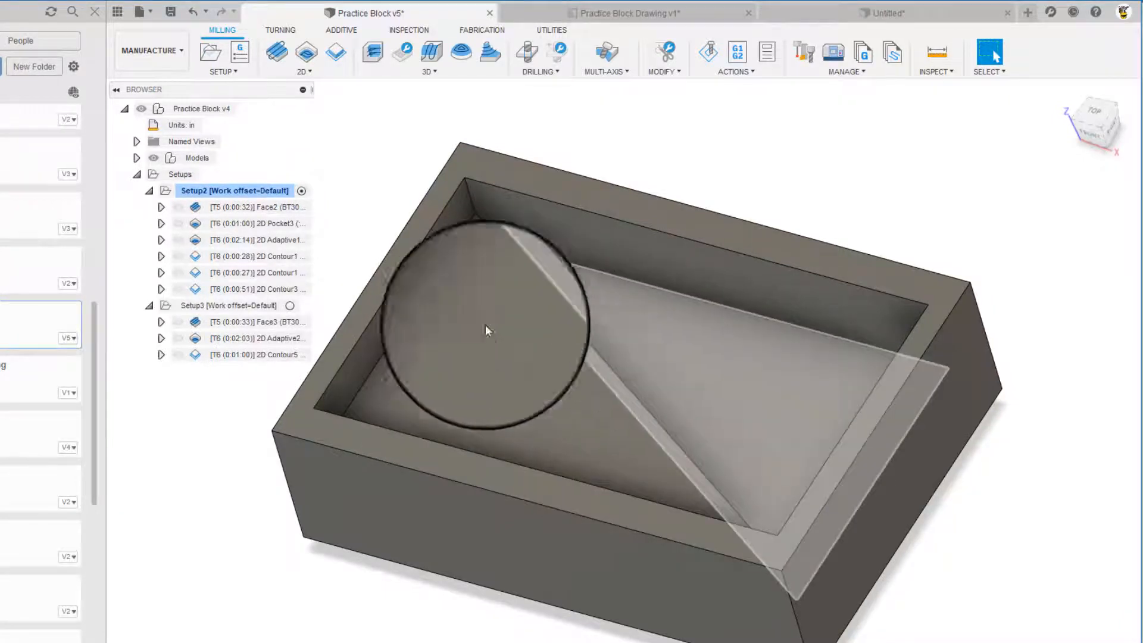
Open the simulation of 2D Adaptive1 on its own, and close it.
click(255, 241)
right_click(255, 241)
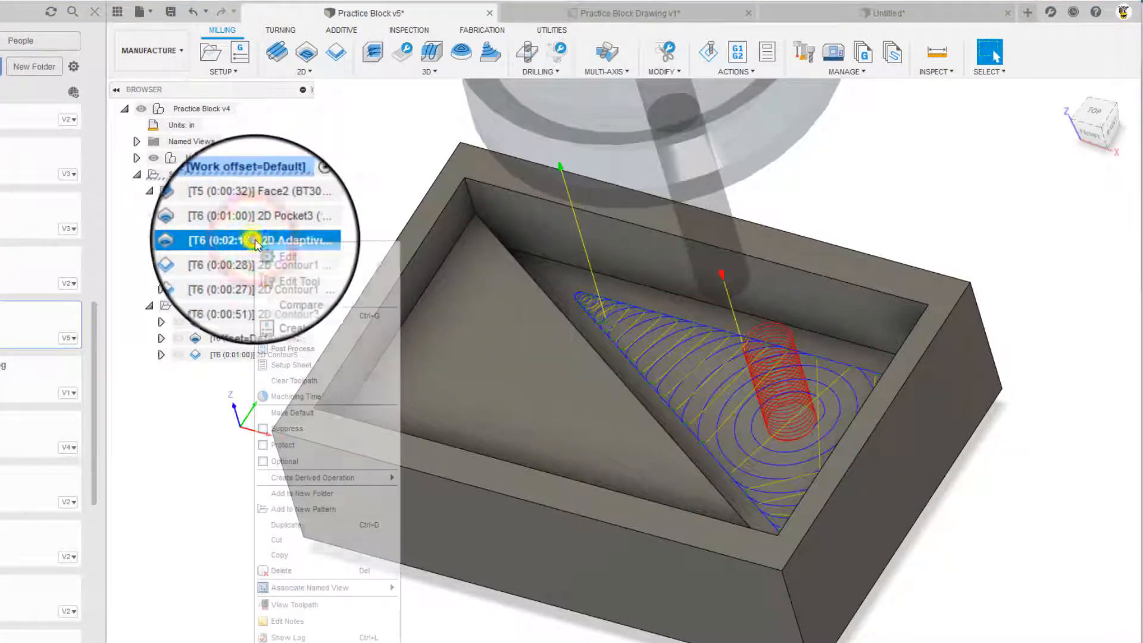
click(284, 335)
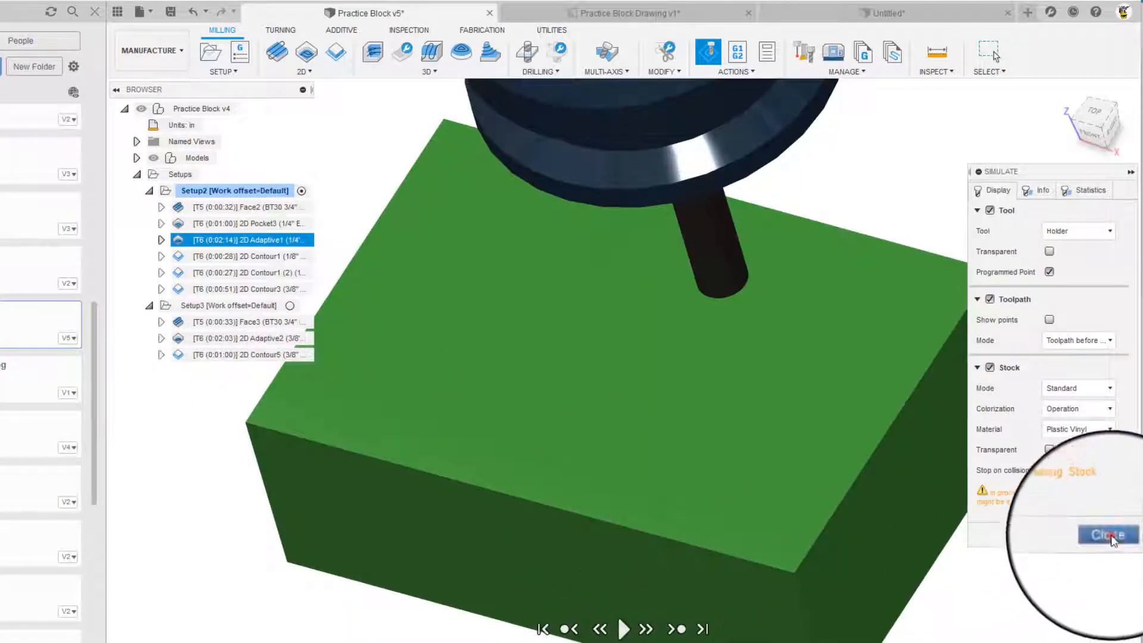
click(1108, 533)
Select Face2, 2D Pocket3 and 2D Adaptive1 in Setup2 together and open their combined simulation.
click(251, 209)
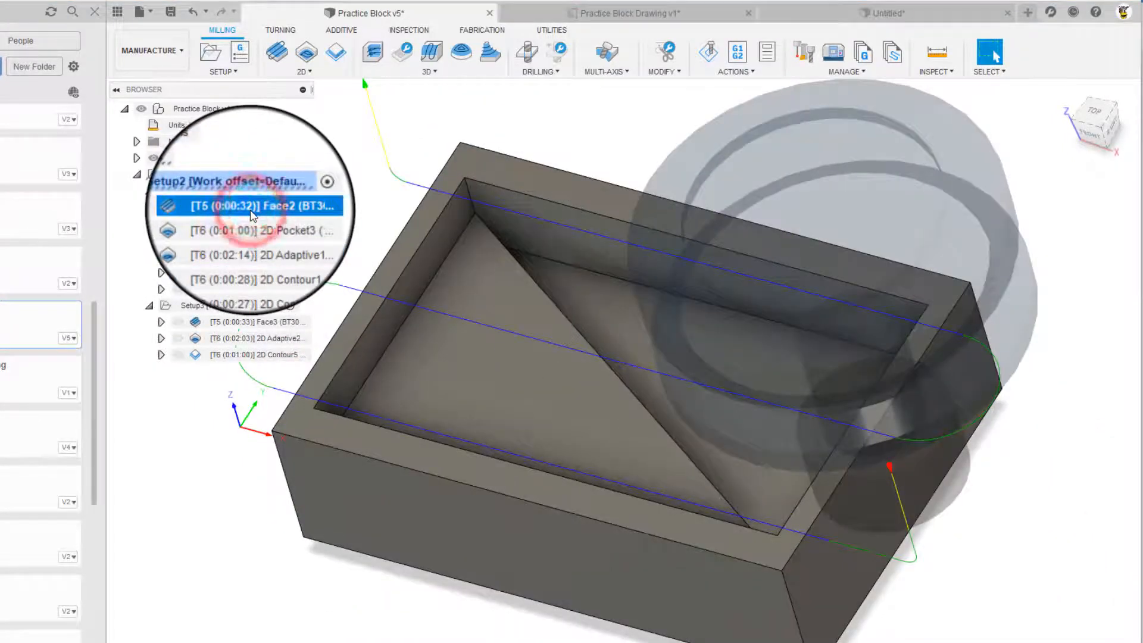
shift+click(255, 223)
shift+click(255, 241)
right_click(255, 241)
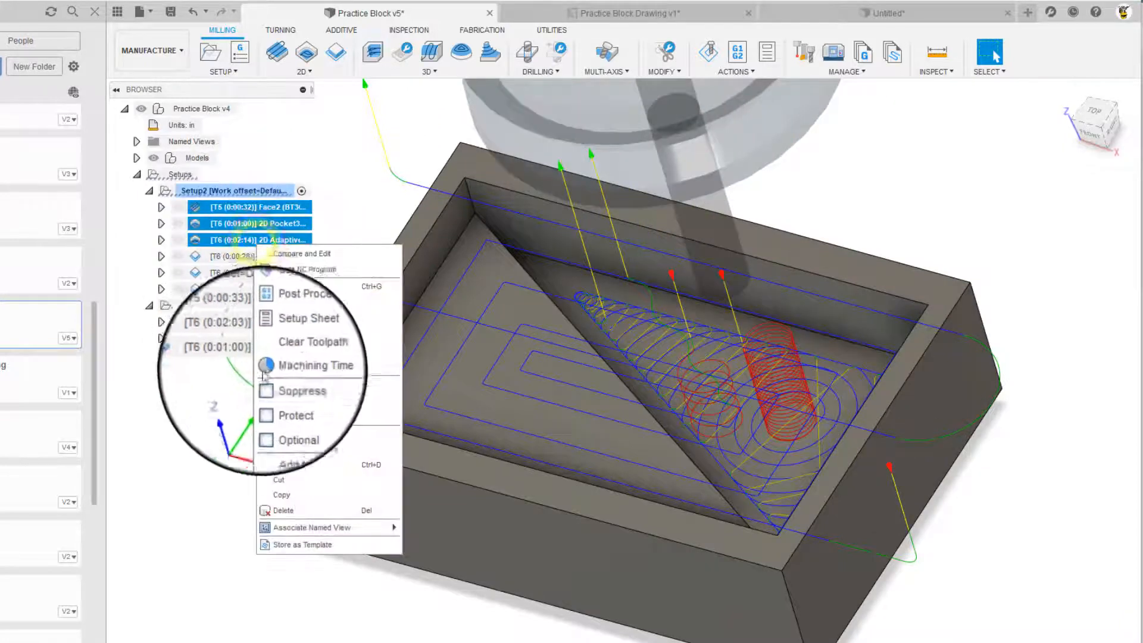
click(288, 308)
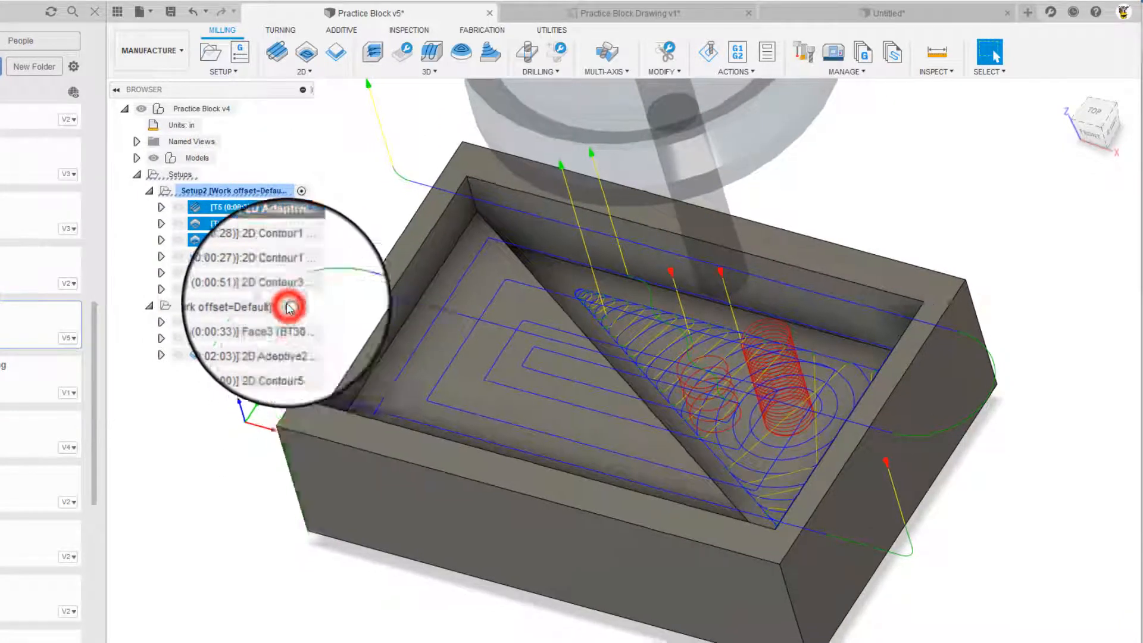
Skip the simulation ahead to 2D Adaptive1, play it while viewing the helical entry and triangular pocket up close, and close the simulation.
click(681, 630)
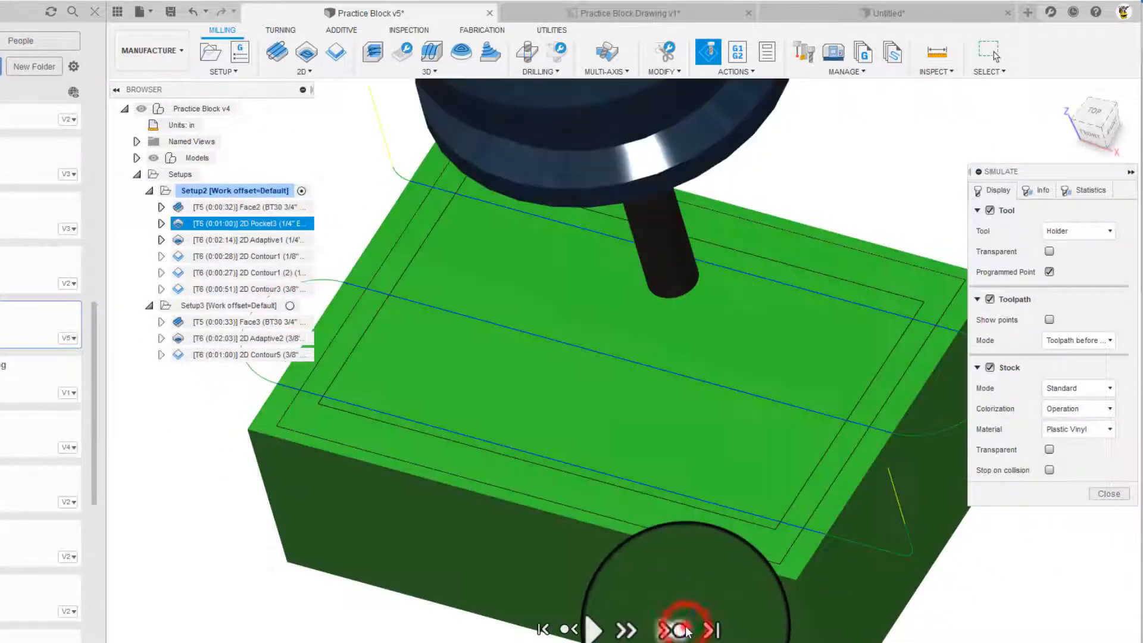
click(681, 630)
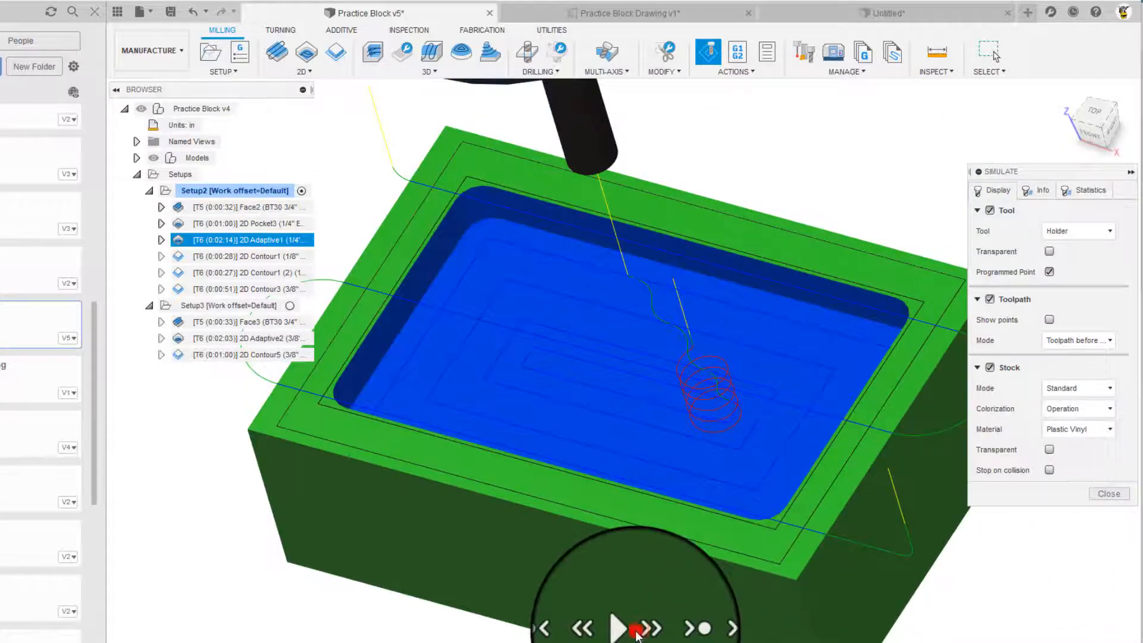
click(622, 630)
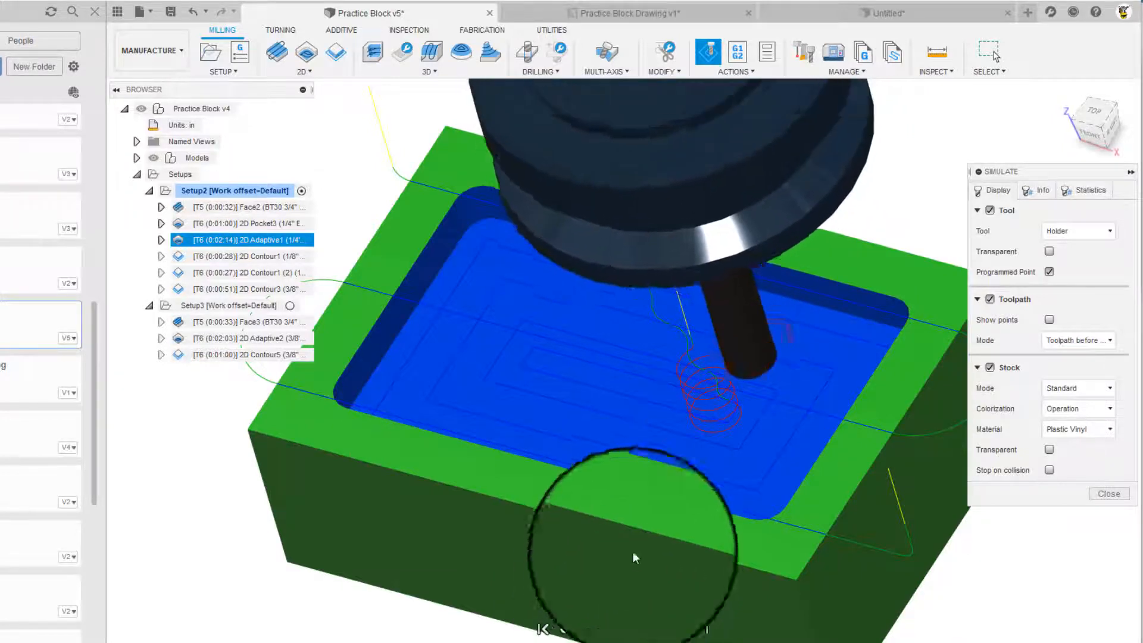
scroll(745, 387, up, 2)
shift+middle_drag(743, 385, 738, 348)
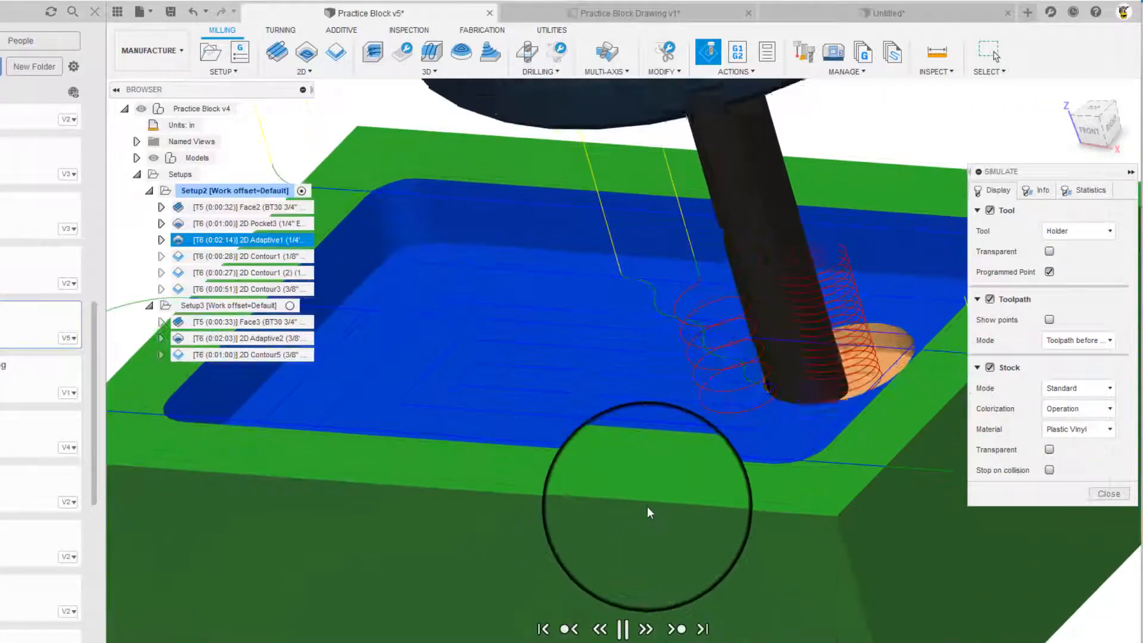
shift+middle_drag(648, 506, 664, 479)
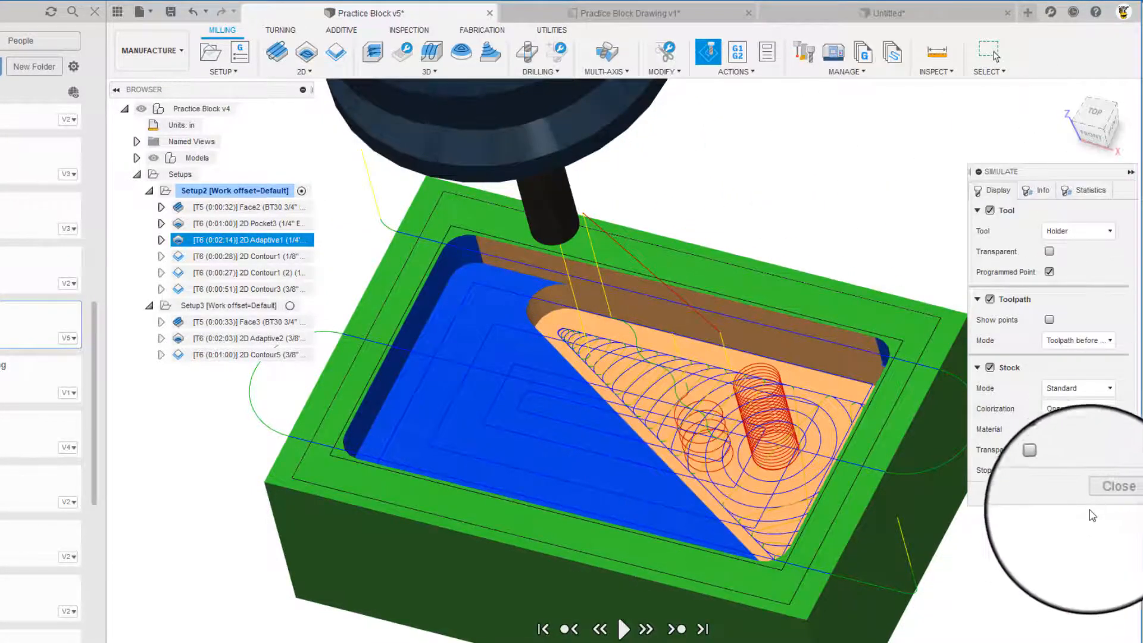
click(1103, 490)
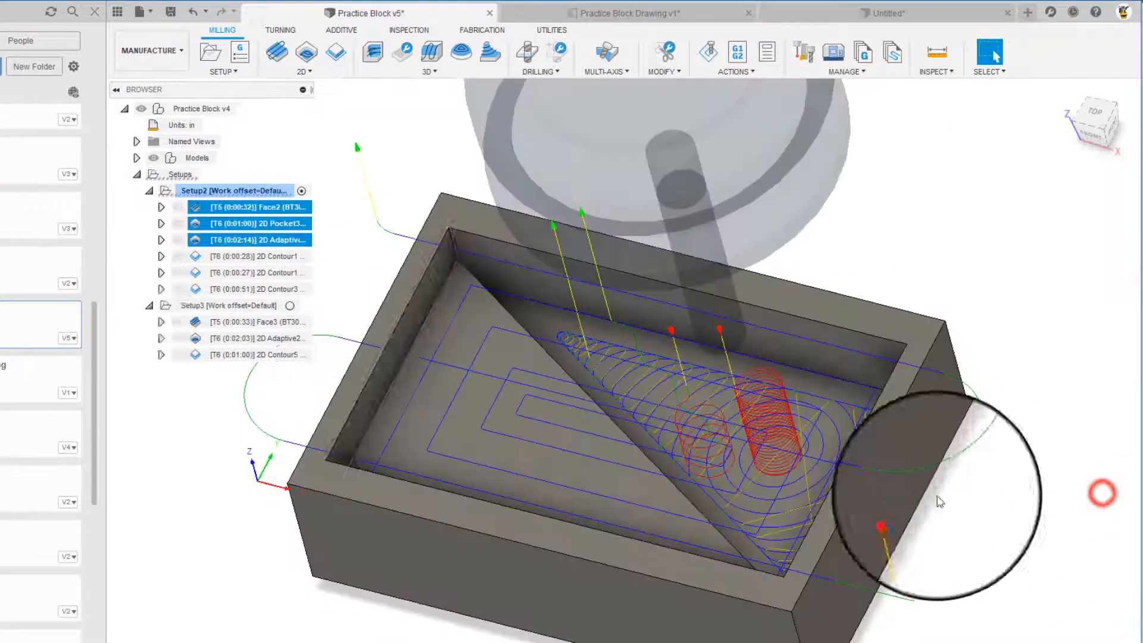
Check the 2D Adaptive Clearing entry among the 2D milling operations and open 2D Adaptive1 for editing.
click(168, 461)
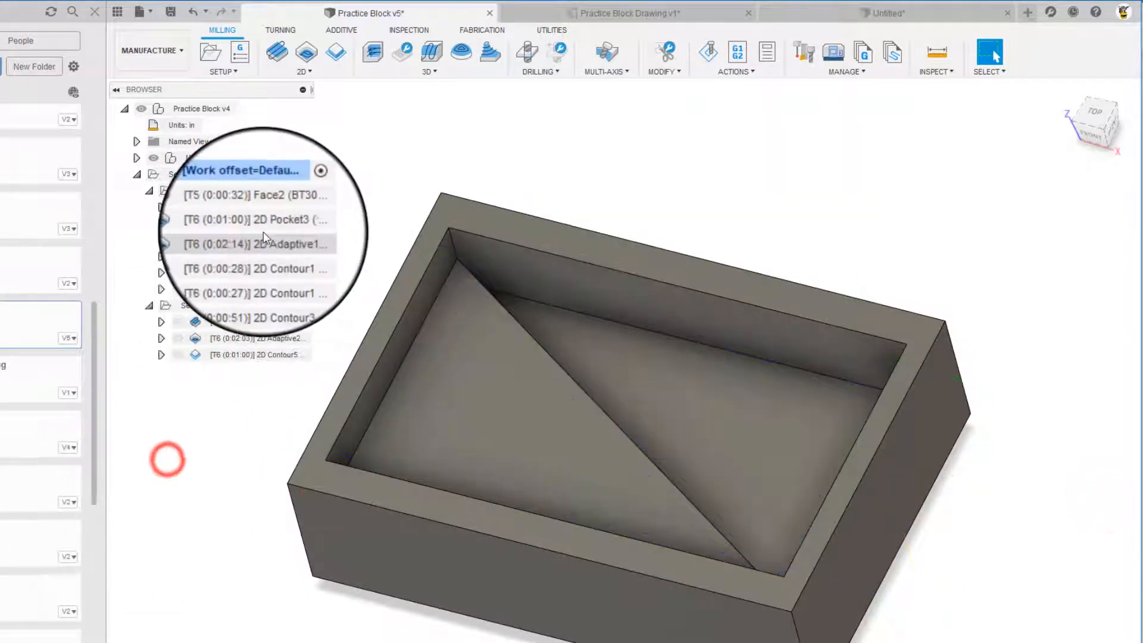
click(288, 75)
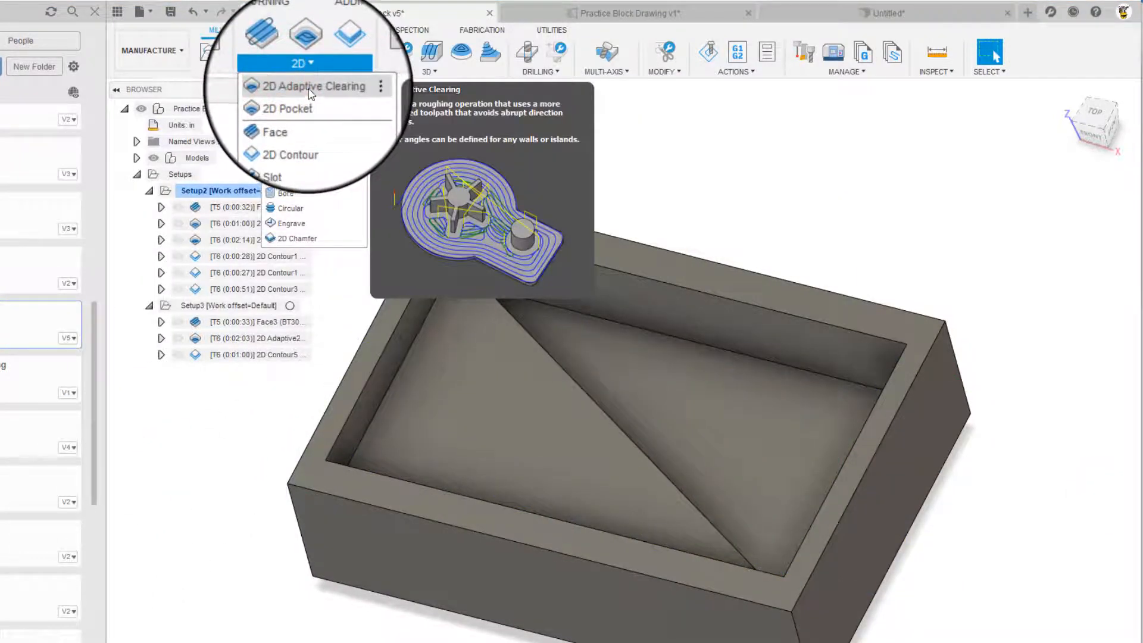
click(229, 409)
click(255, 240)
right_click(269, 240)
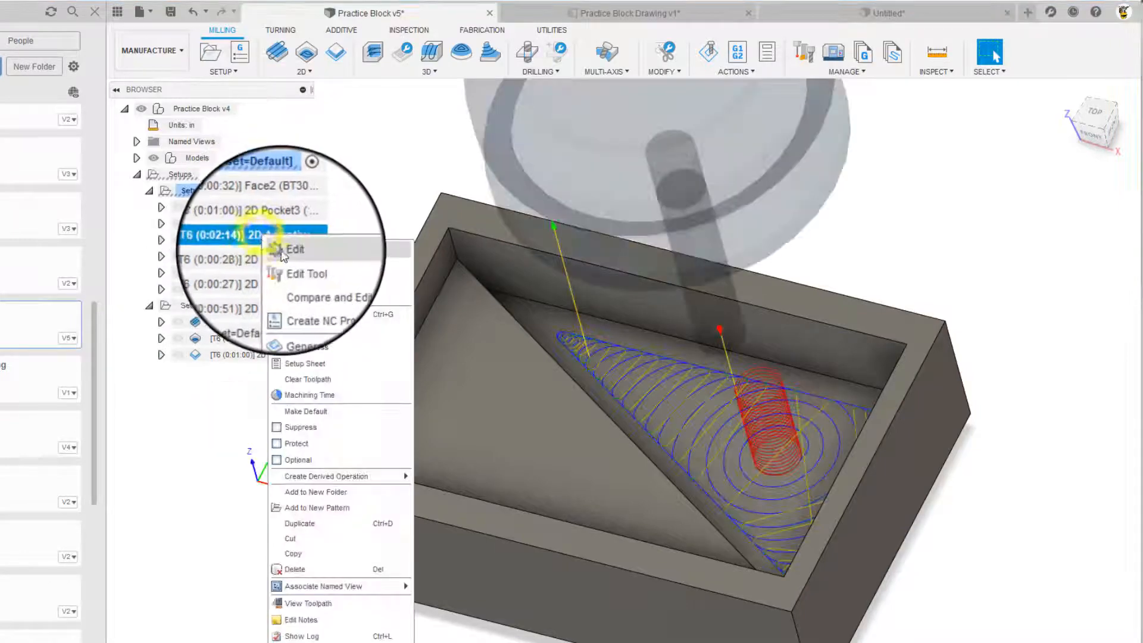
click(284, 250)
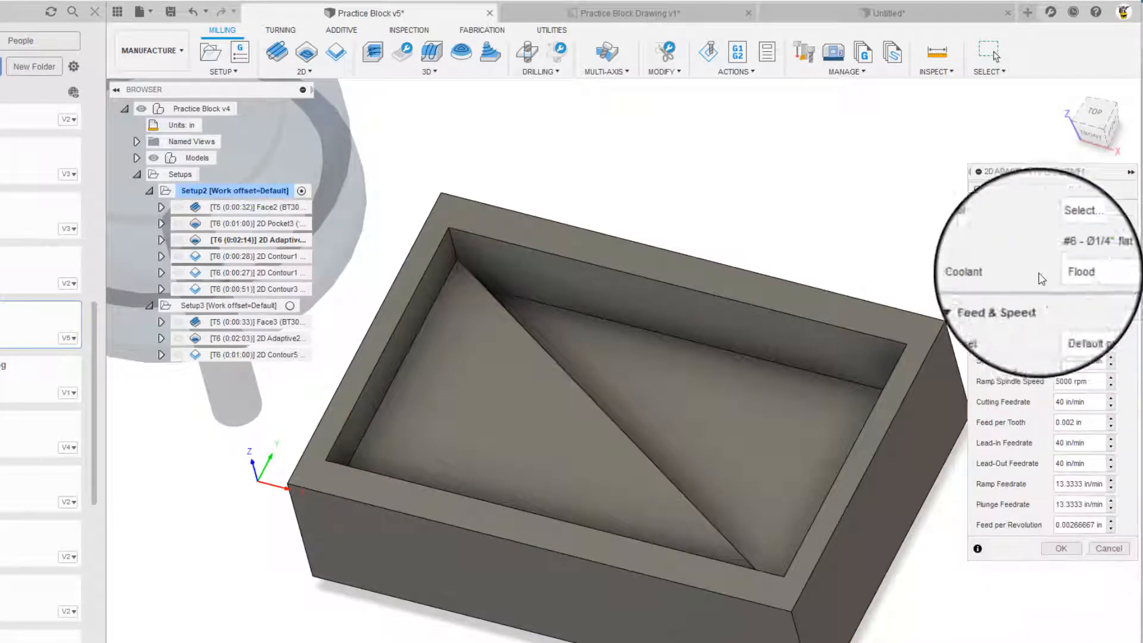
Examine the triangular pocket chain selection of 2D Adaptive1, its heights and its passes settings including stock to leave.
click(997, 191)
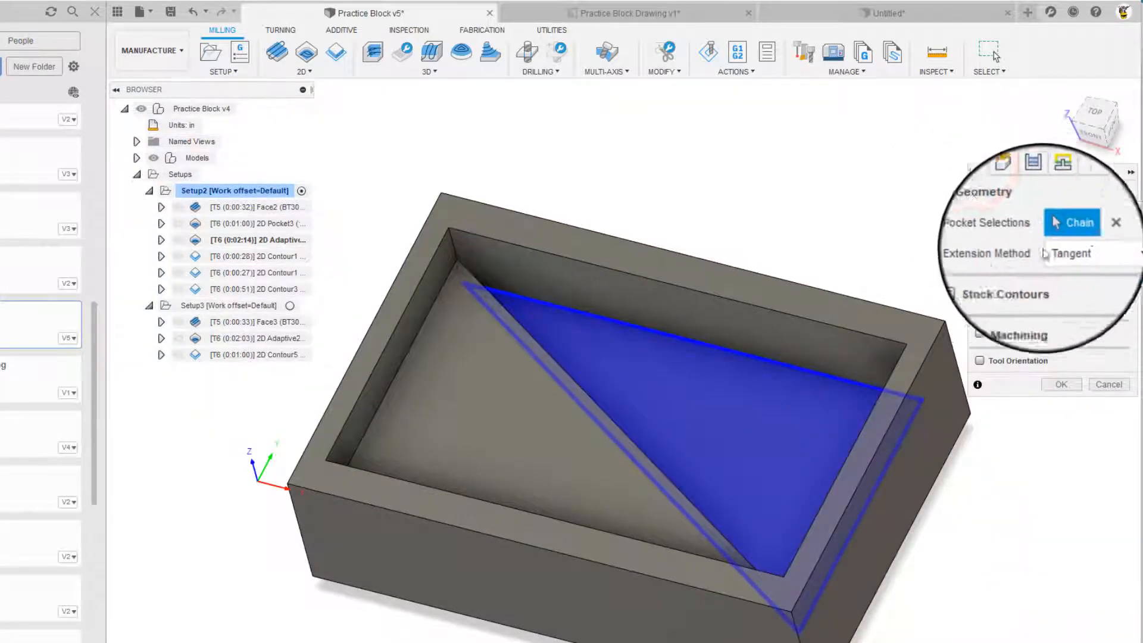
click(1064, 227)
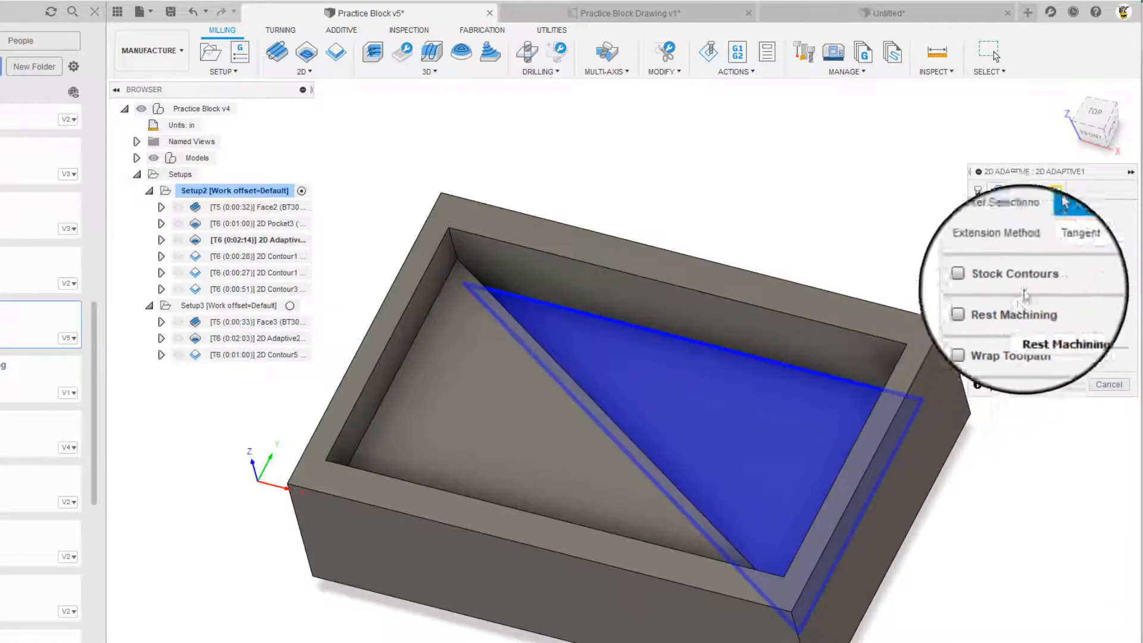
click(1016, 190)
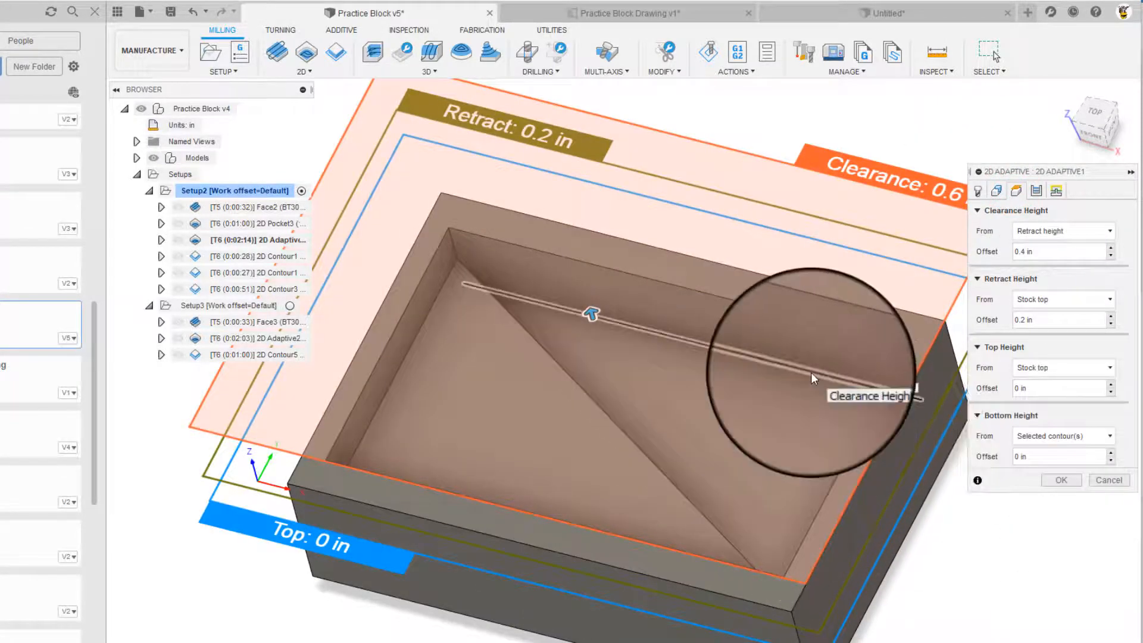
click(1036, 191)
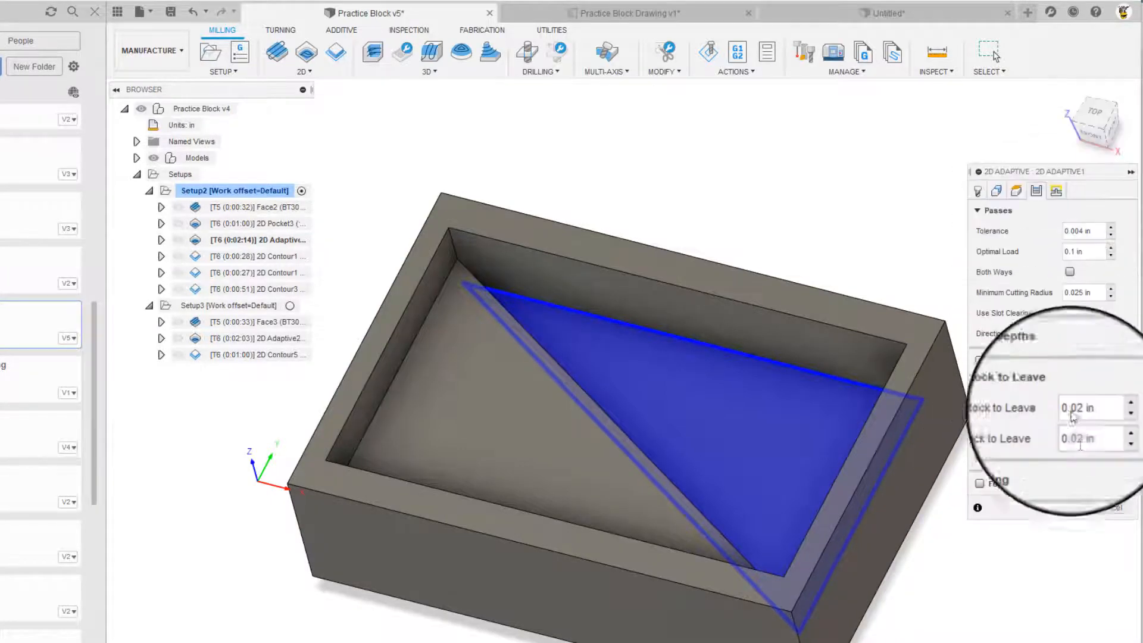
Set the helix ramping angle of 2D Adaptive1 to 6 deg, accept the operation and inspect the regenerated toolpath.
click(1057, 195)
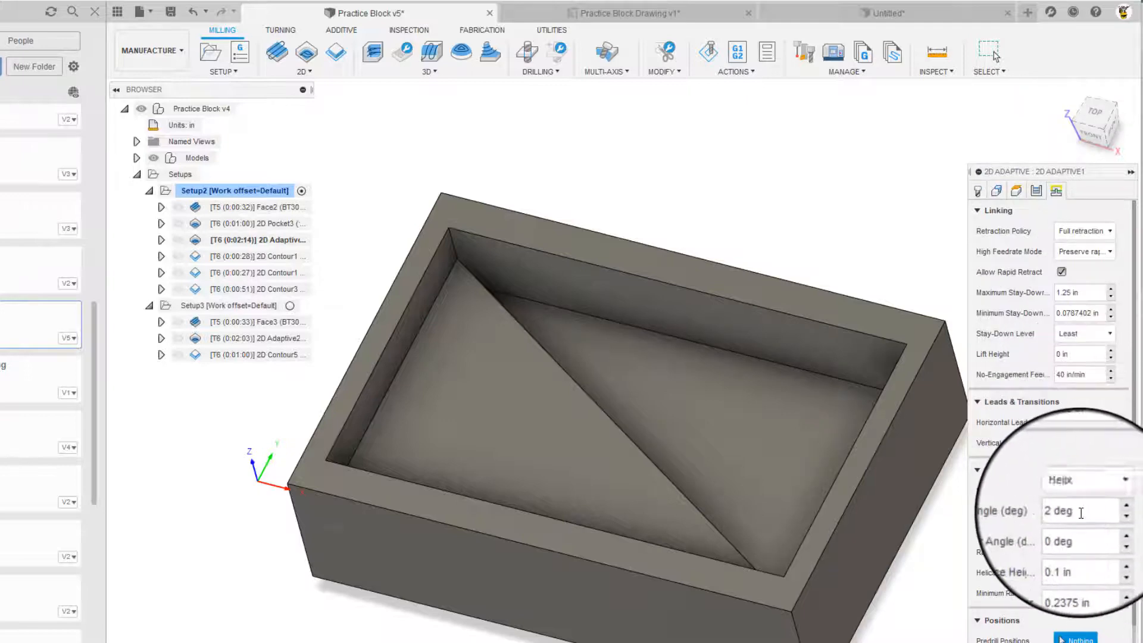
click(1111, 507)
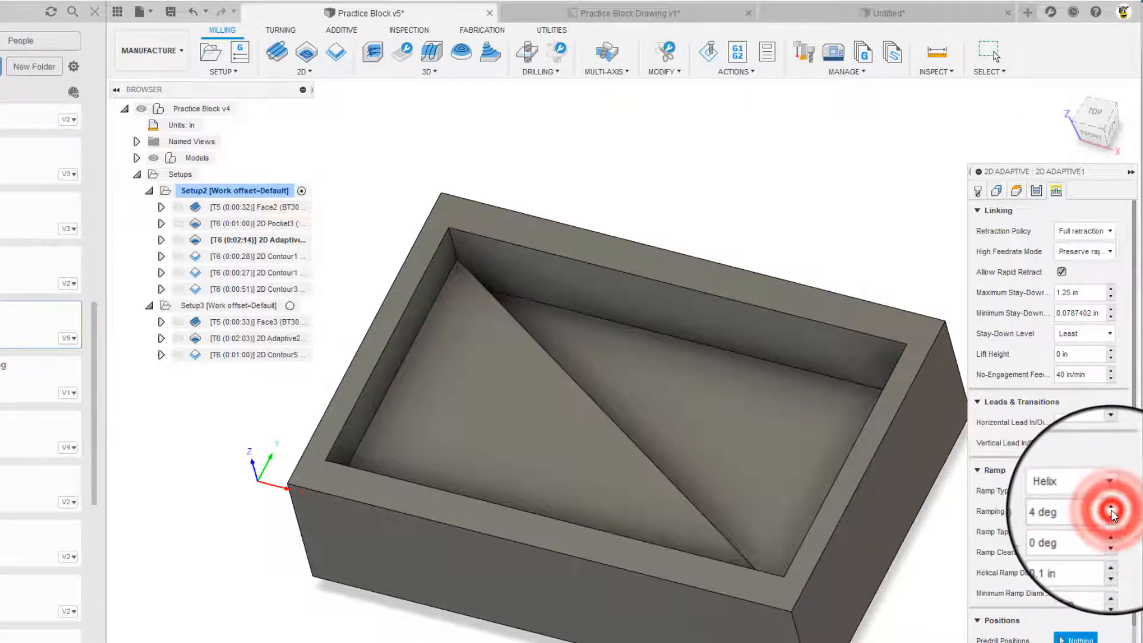
click(1111, 507)
click(1111, 507)
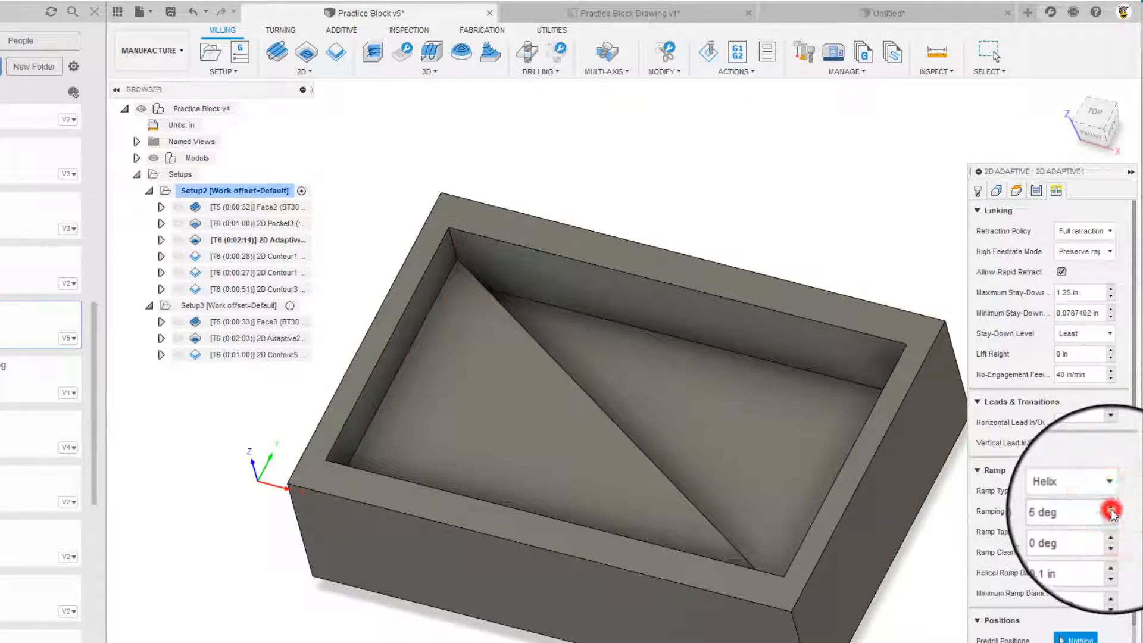
click(1072, 631)
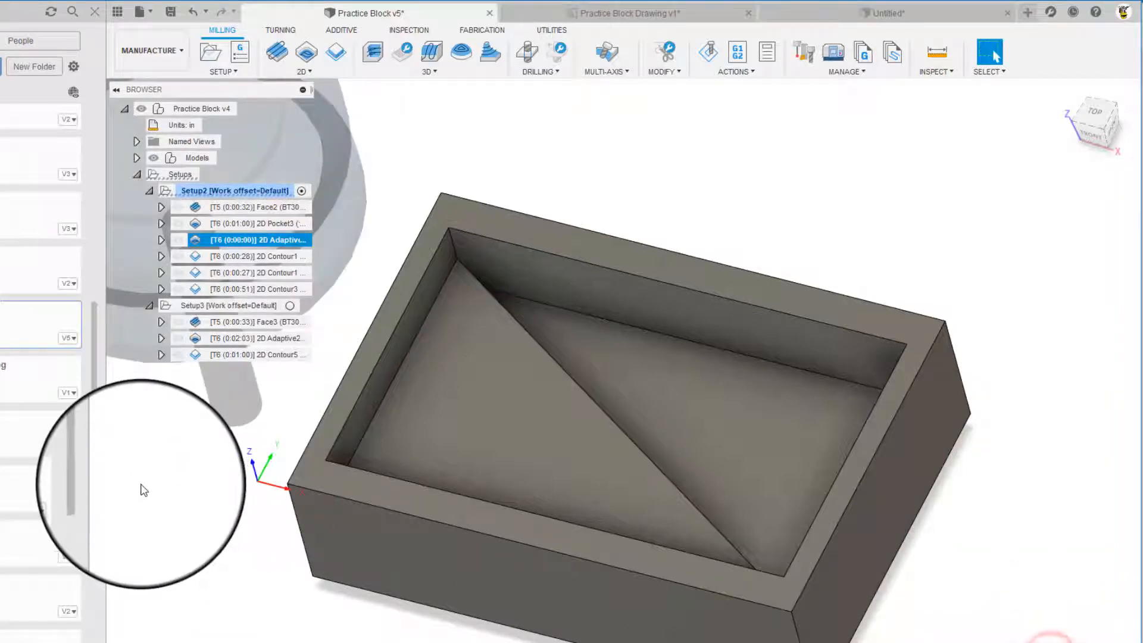
middle_drag(385, 401, 453, 352)
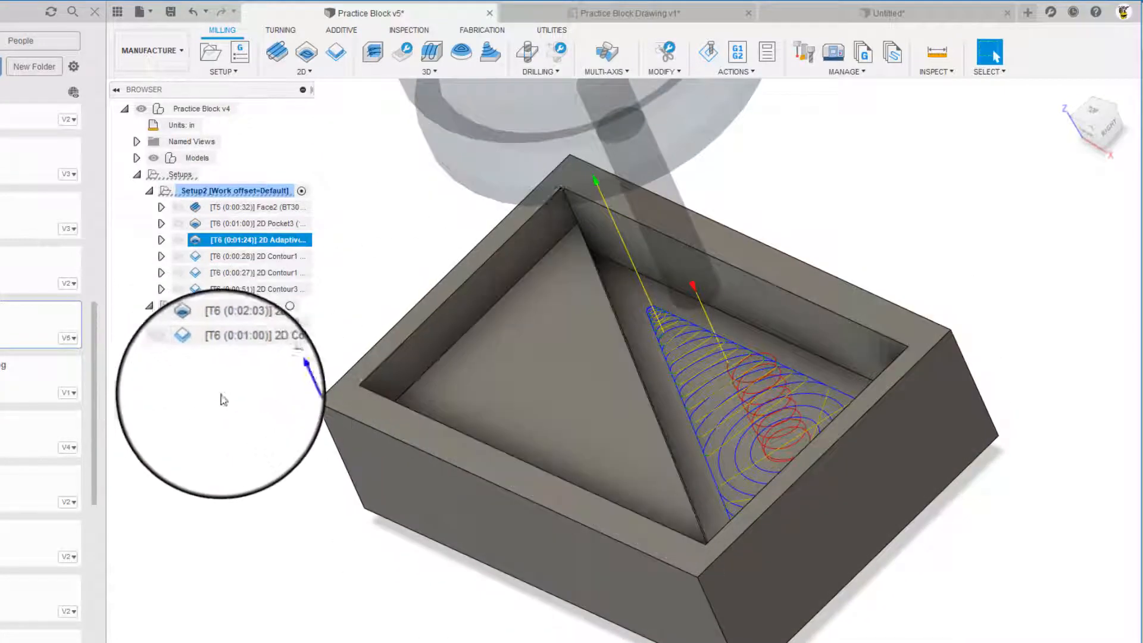
click(217, 391)
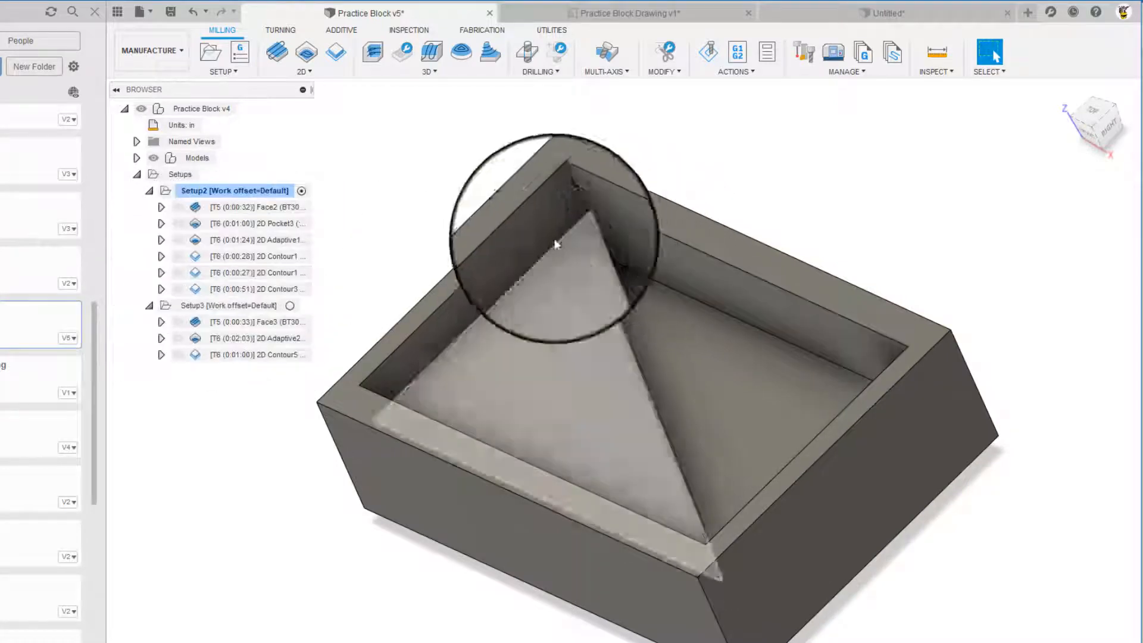
Inspect the toolpath of the first 2D Contour1 operation along the pocket walls, and deselect it.
click(241, 260)
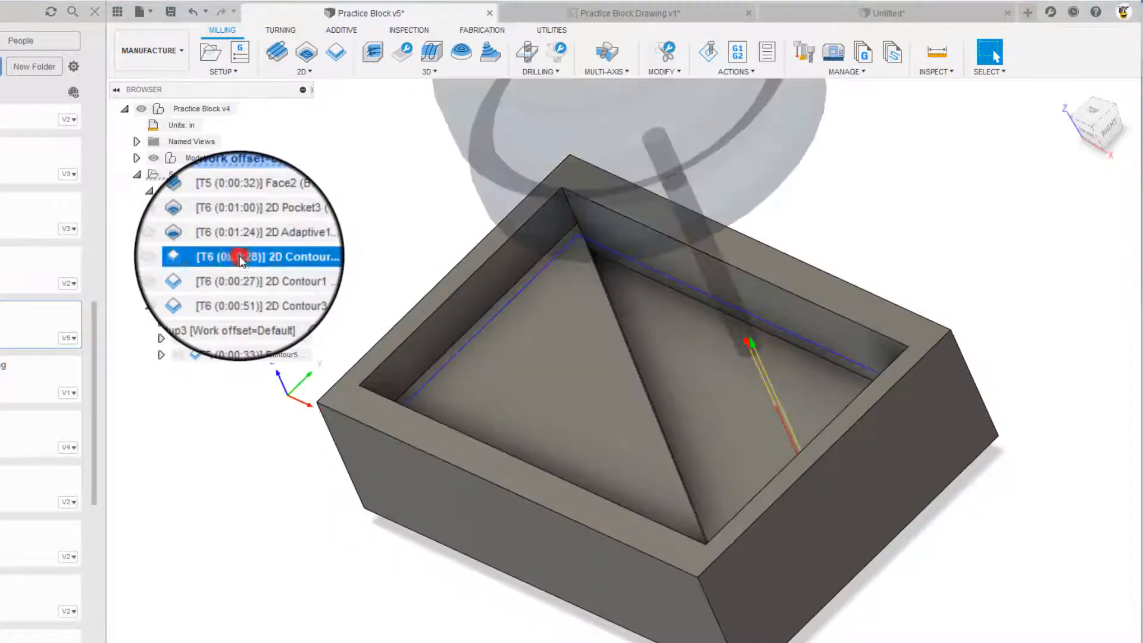
scroll(265, 411, up, 1)
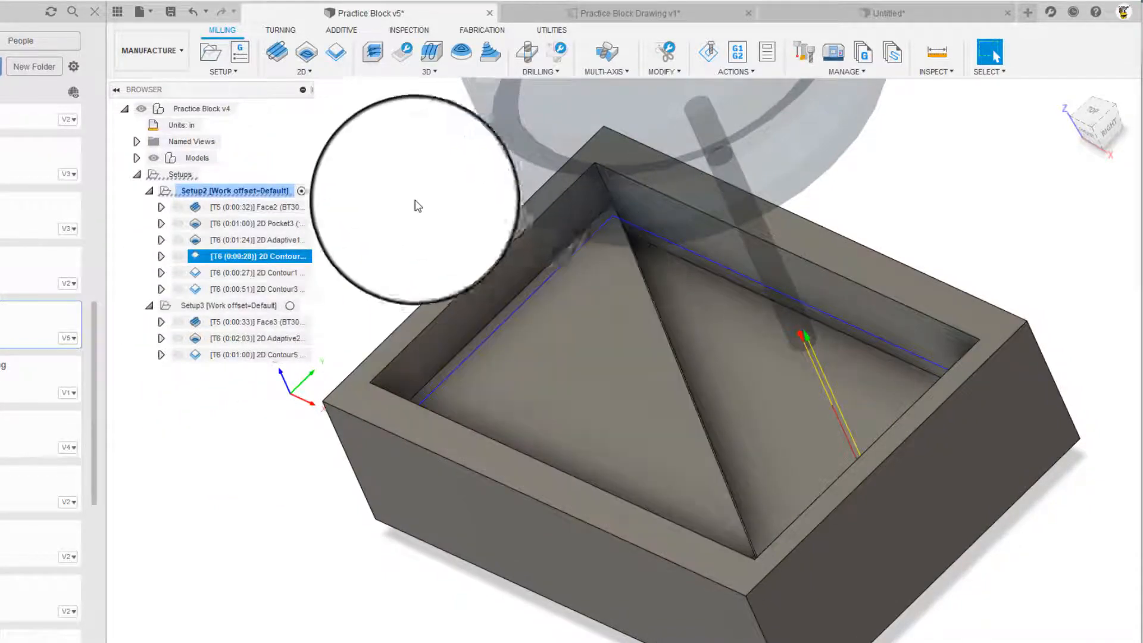
click(244, 492)
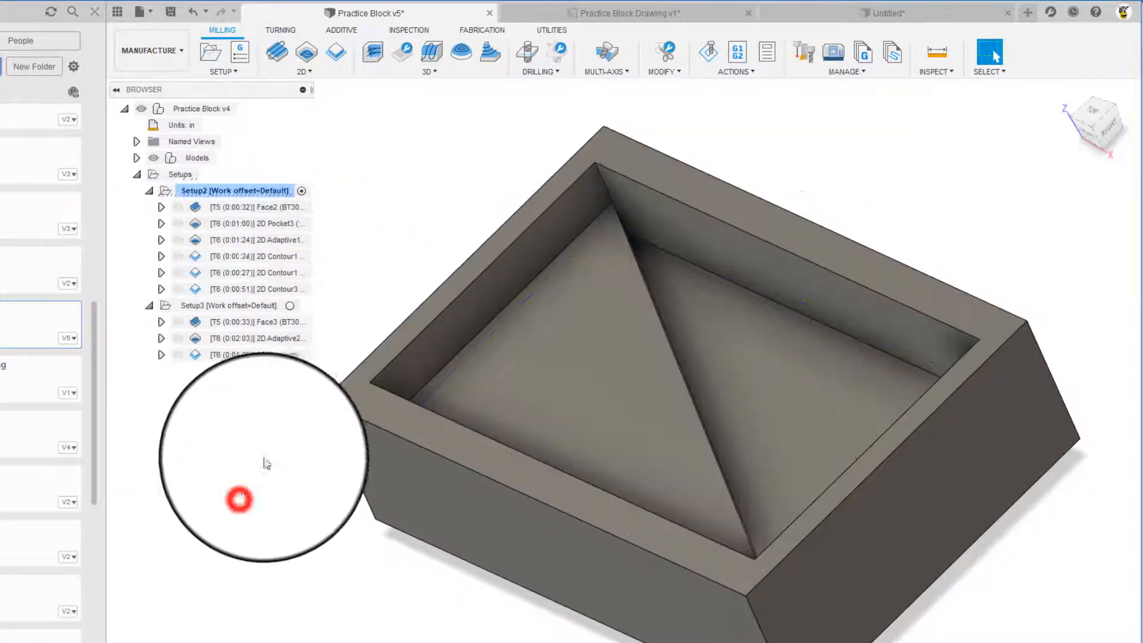
Simulate Face2, 2D Pocket3 and the updated 2D Adaptive1 together, skipping through each operation to the end, and close the simulation.
click(211, 208)
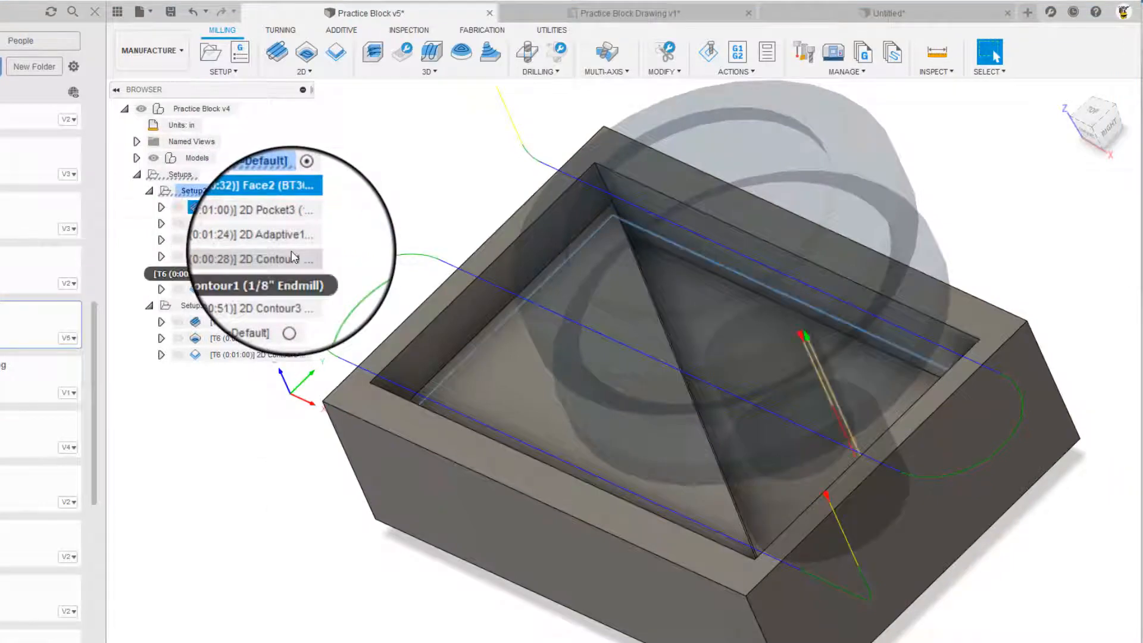
ctrl+click(280, 224)
ctrl+click(280, 240)
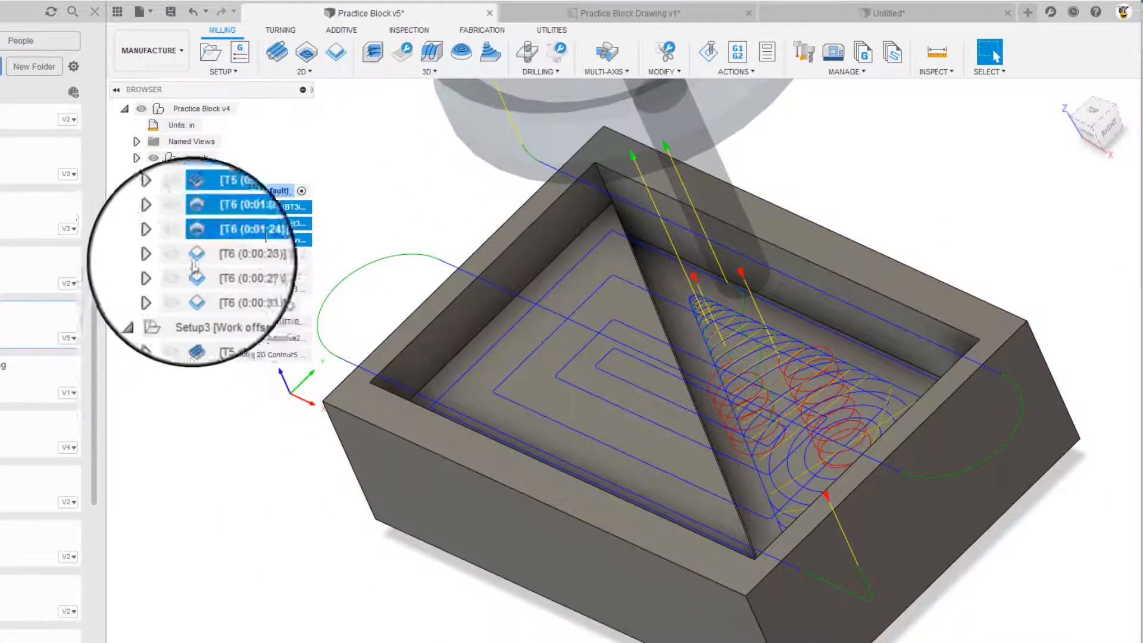
right_click(242, 241)
click(288, 305)
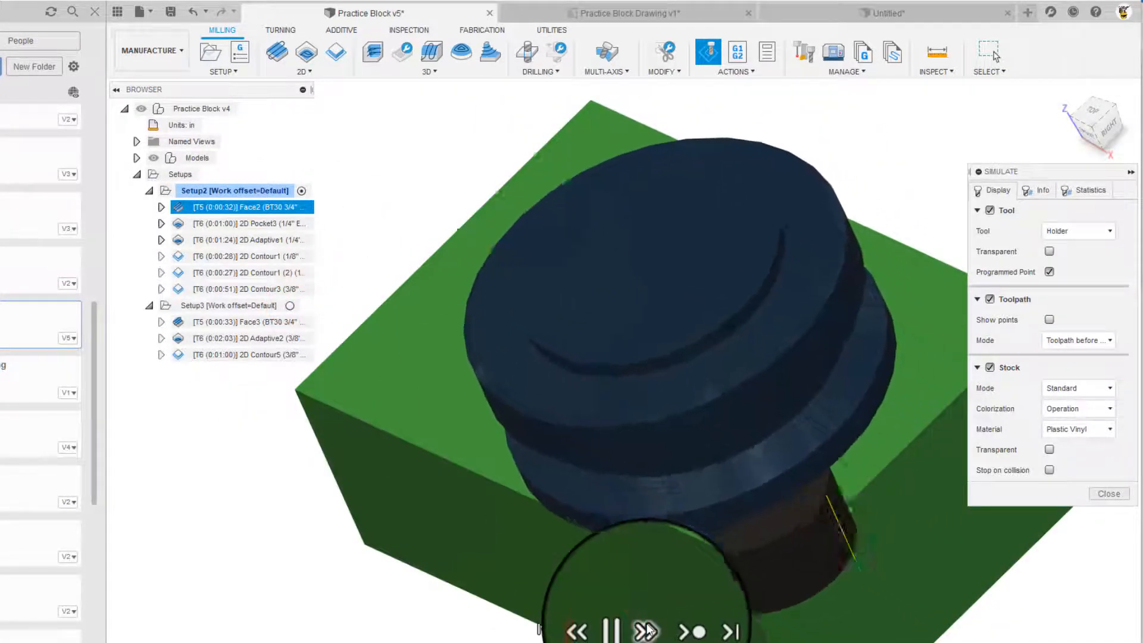
click(677, 629)
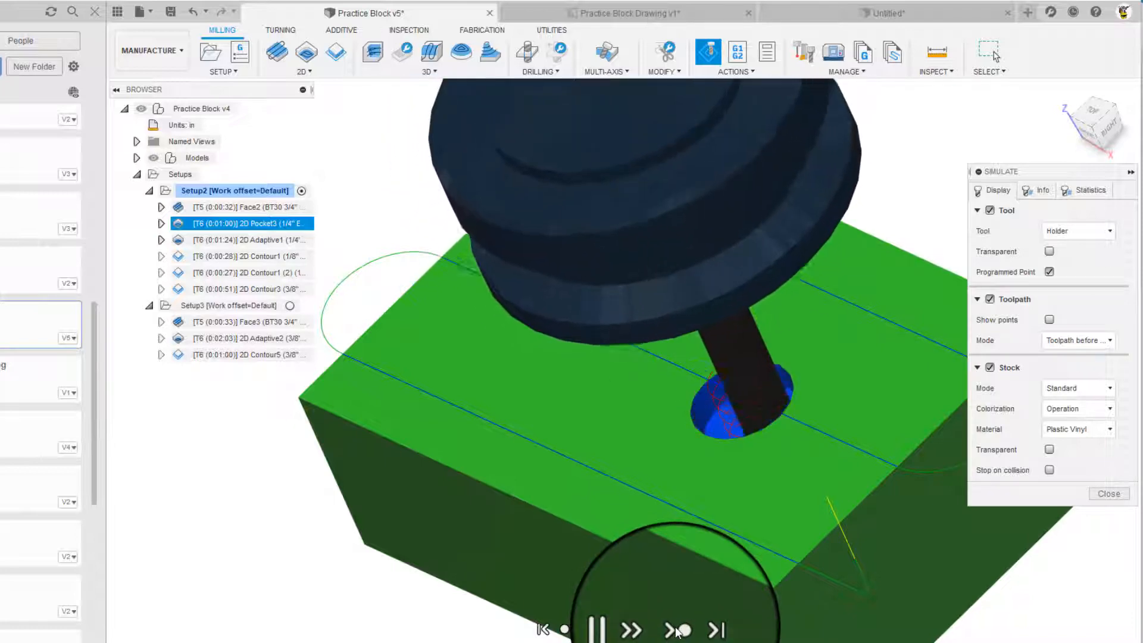
click(678, 629)
click(678, 629)
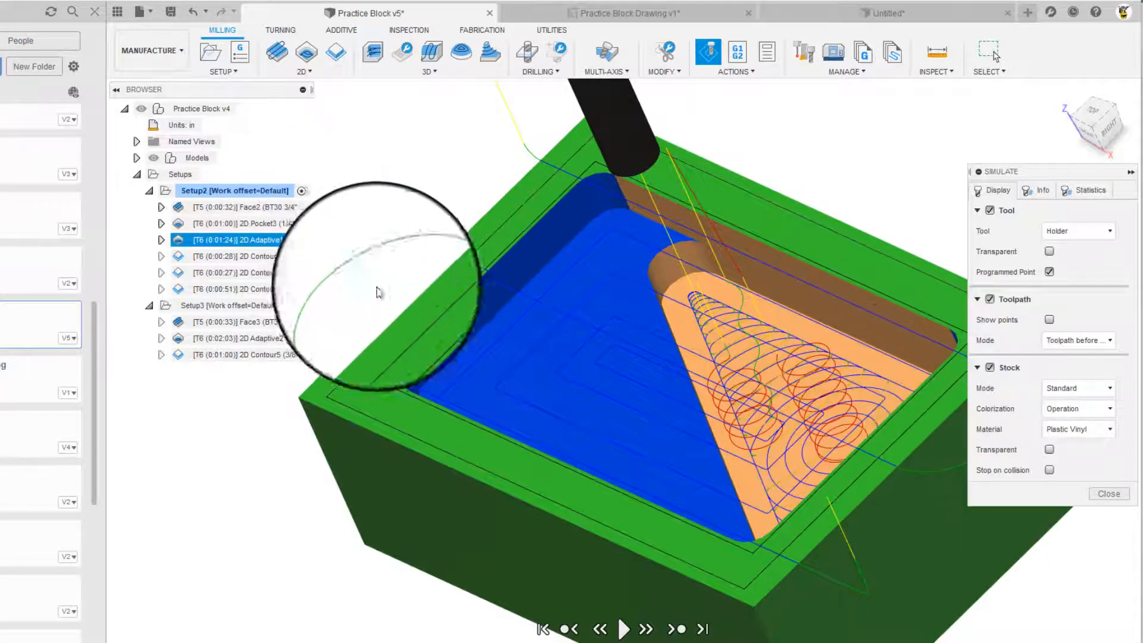
click(1090, 496)
click(343, 137)
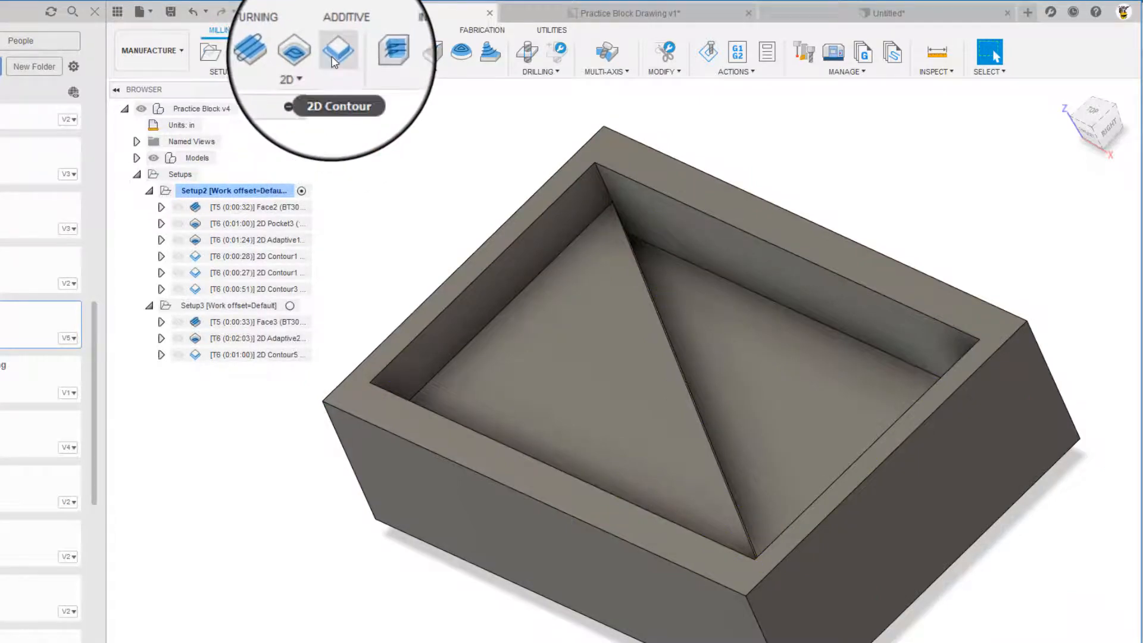
Open the first 2D Contour1 operation for editing, look up its 1/8" Endmill in the local tool library, and keep the current tool.
right_click(261, 259)
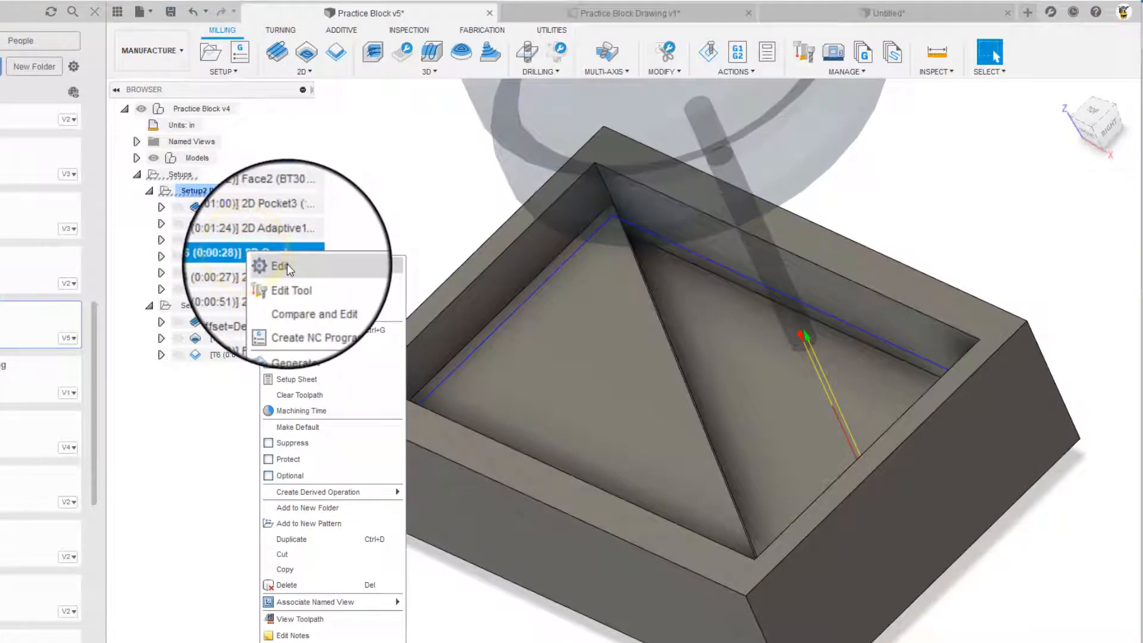
click(287, 264)
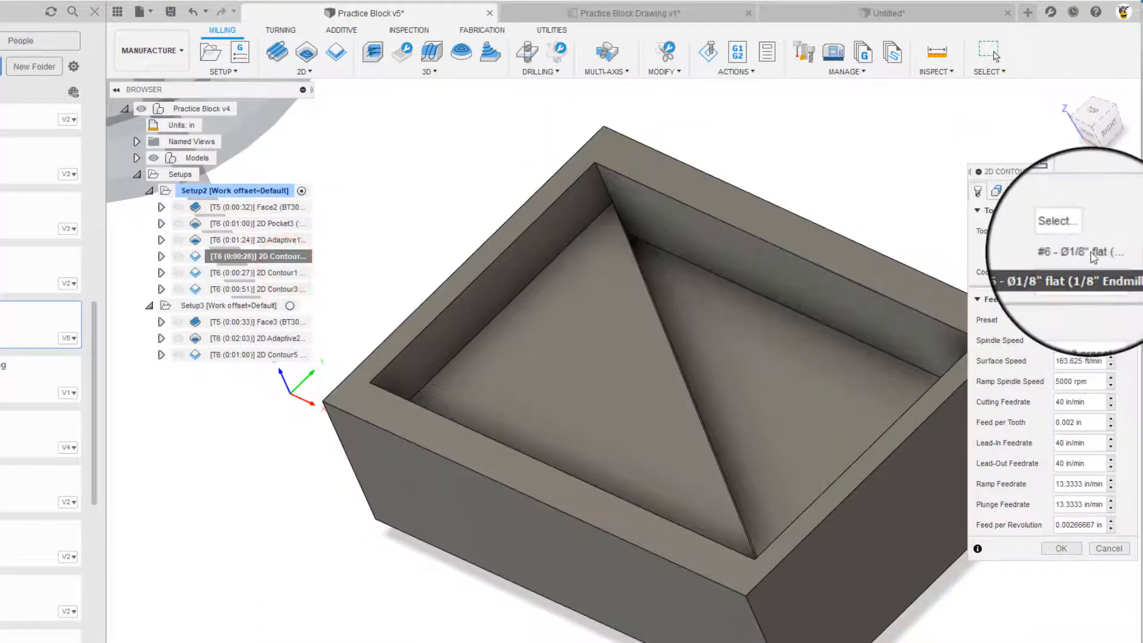
click(1073, 231)
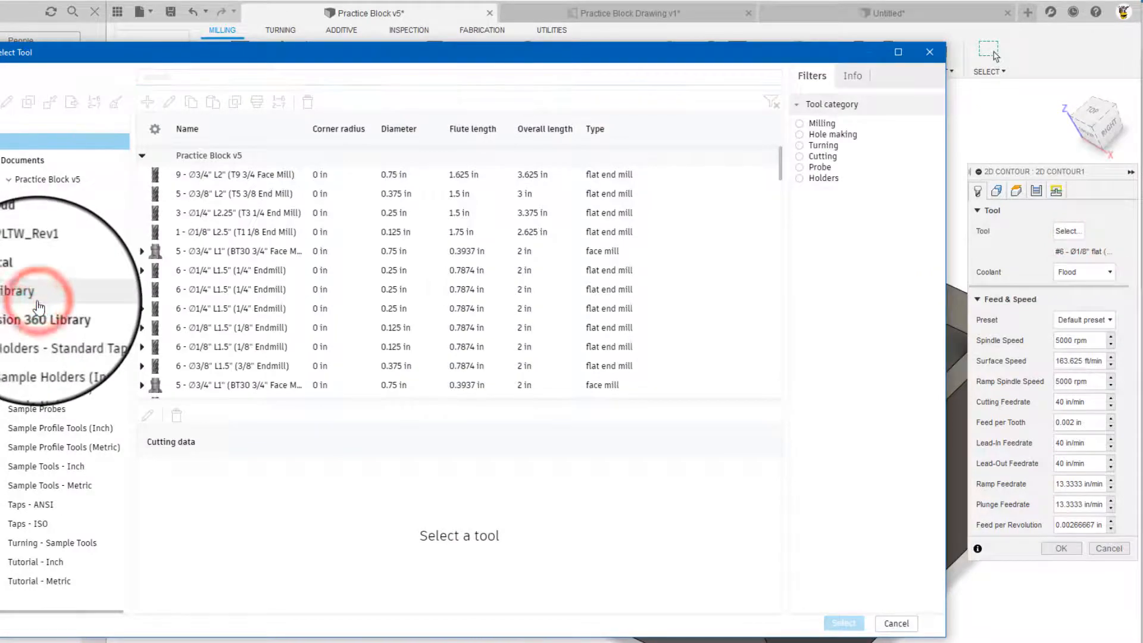
click(21, 295)
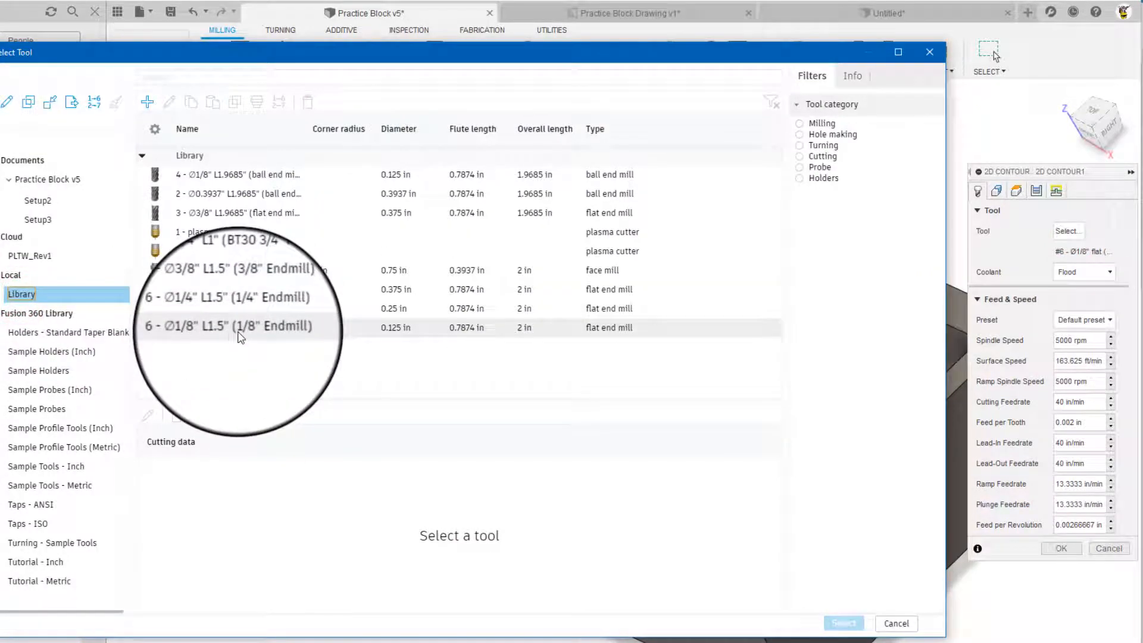
click(897, 623)
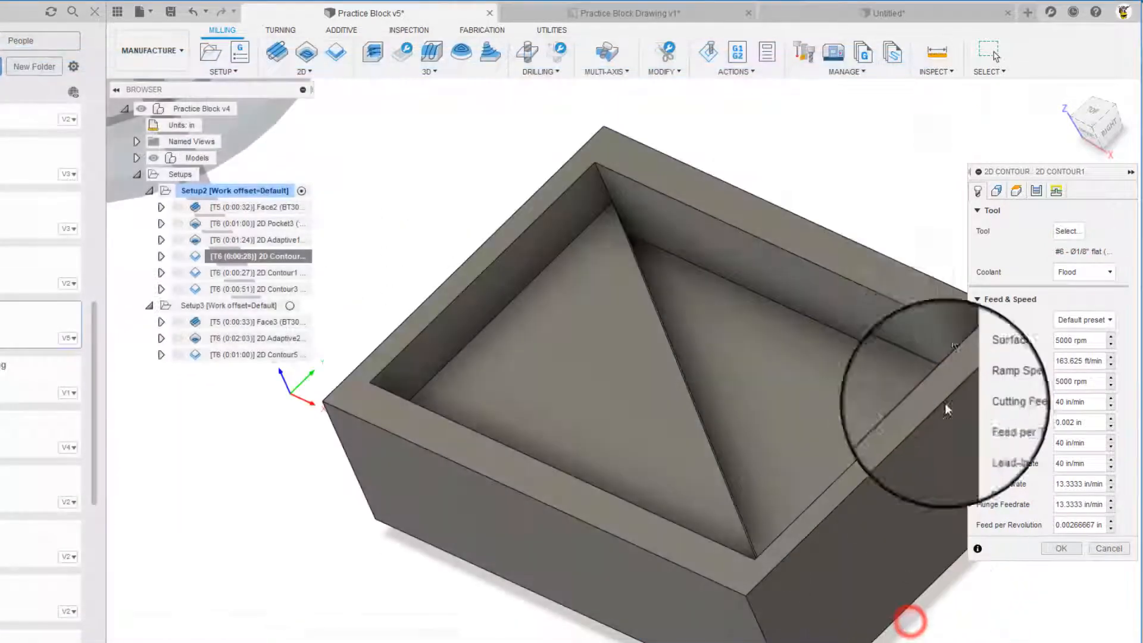
Examine the rectangular contour selection, heights, stock to leave and linking settings of 2D Contour1, and accept the operation.
click(997, 190)
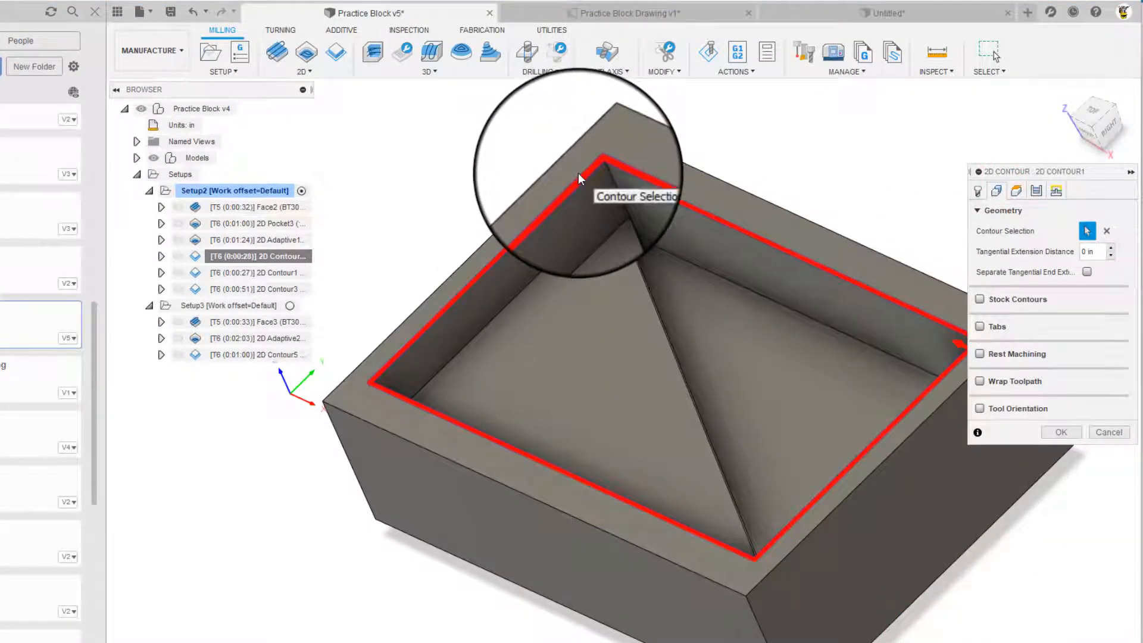
mouse_move(1030, 306)
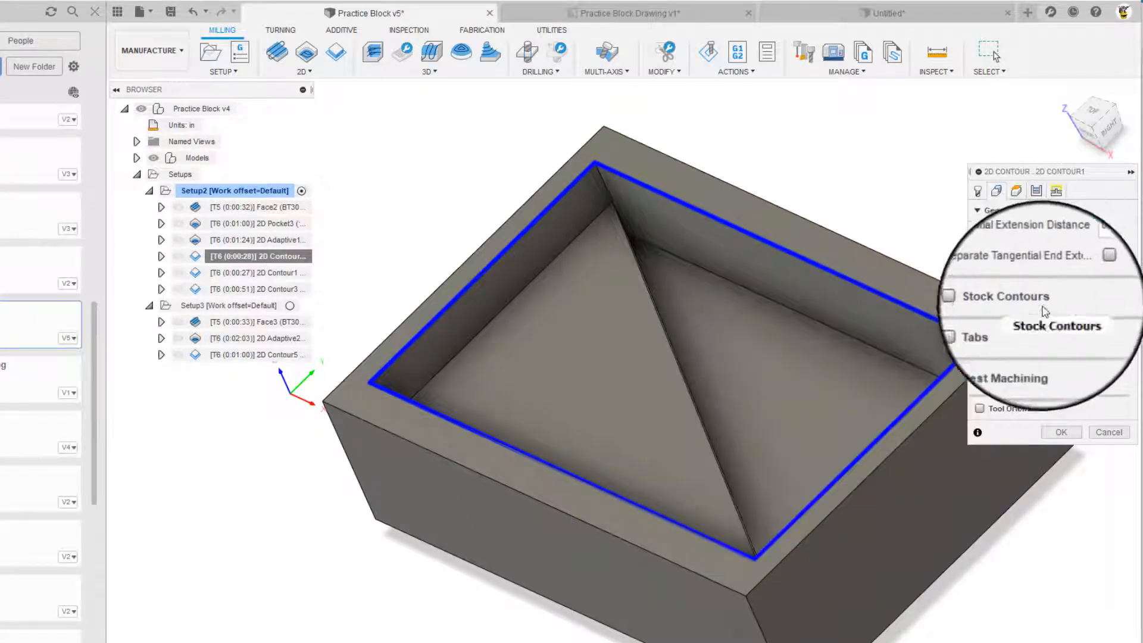
click(1017, 191)
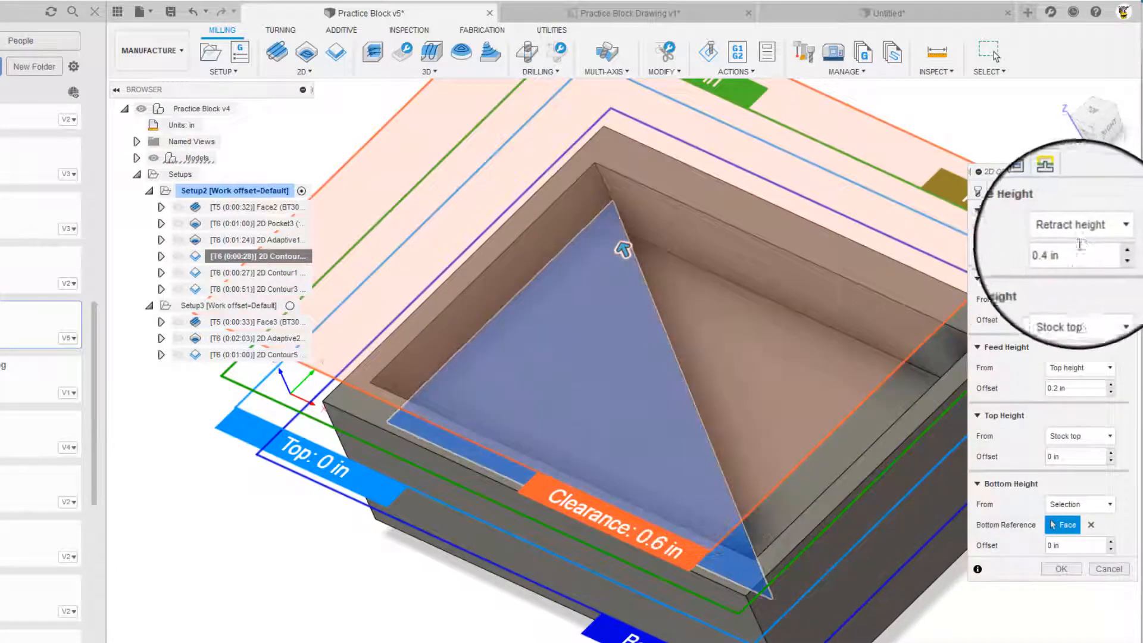
click(1056, 190)
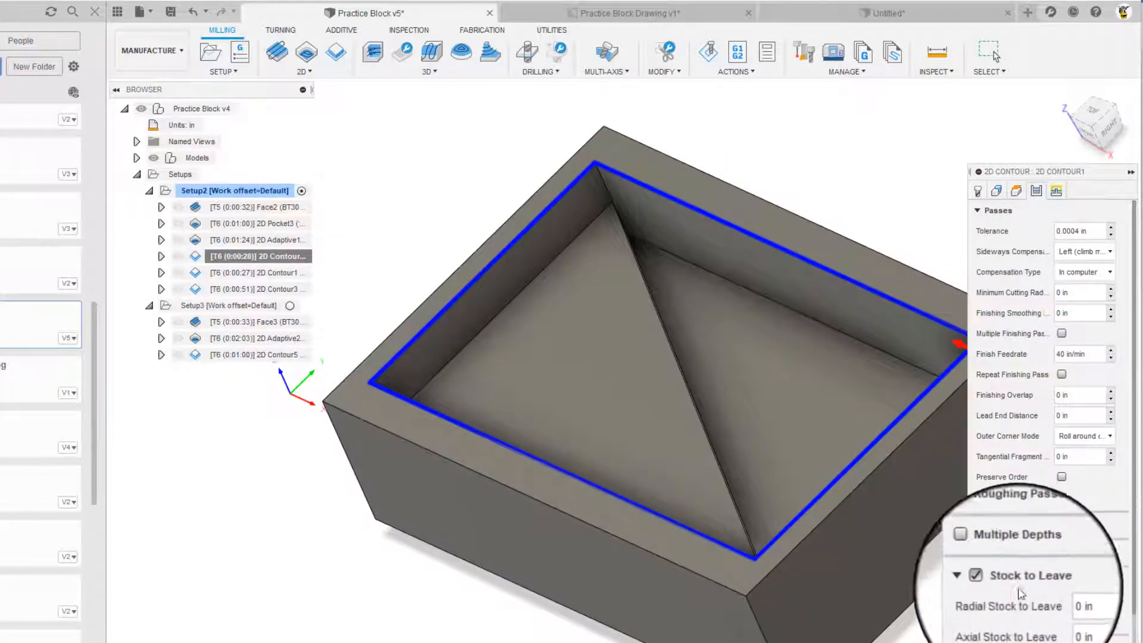
mouse_move(1019, 591)
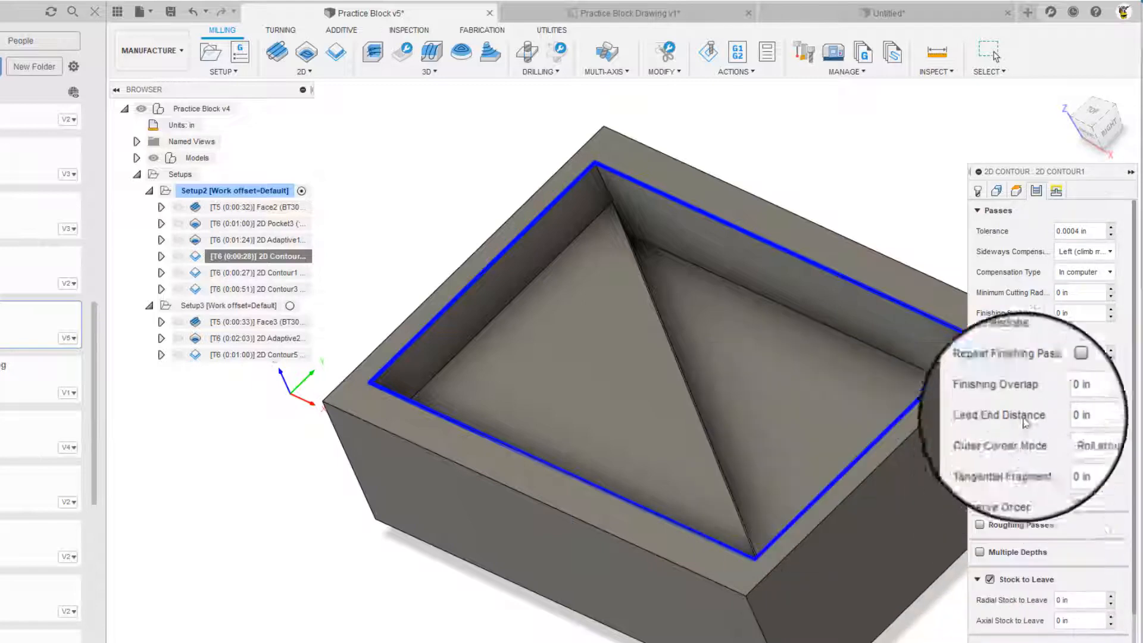
click(1057, 190)
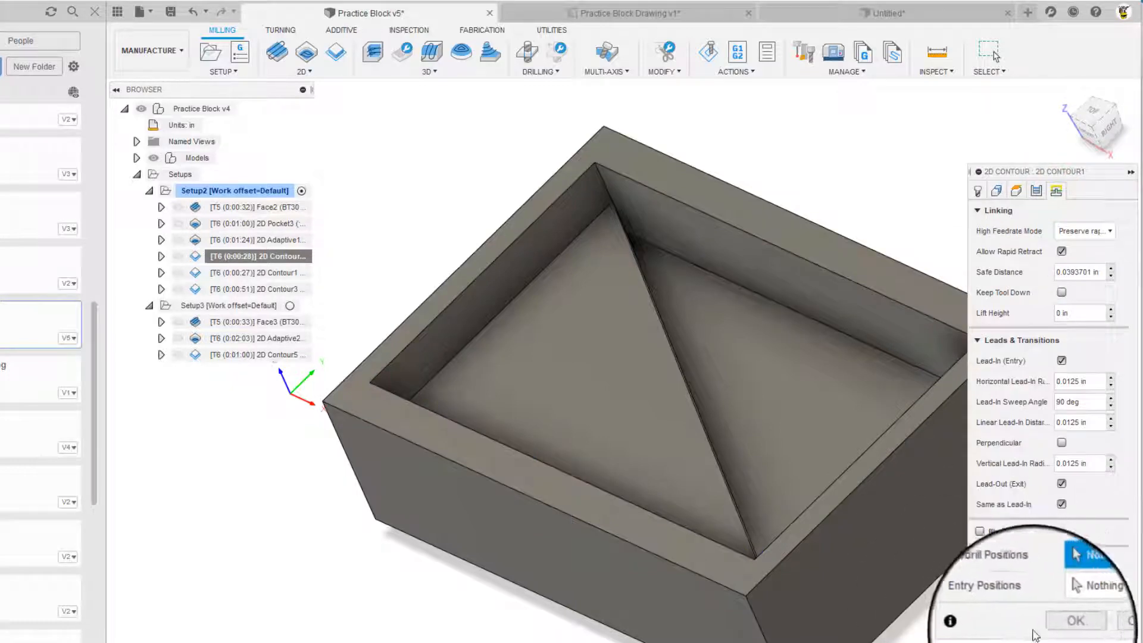
click(1066, 623)
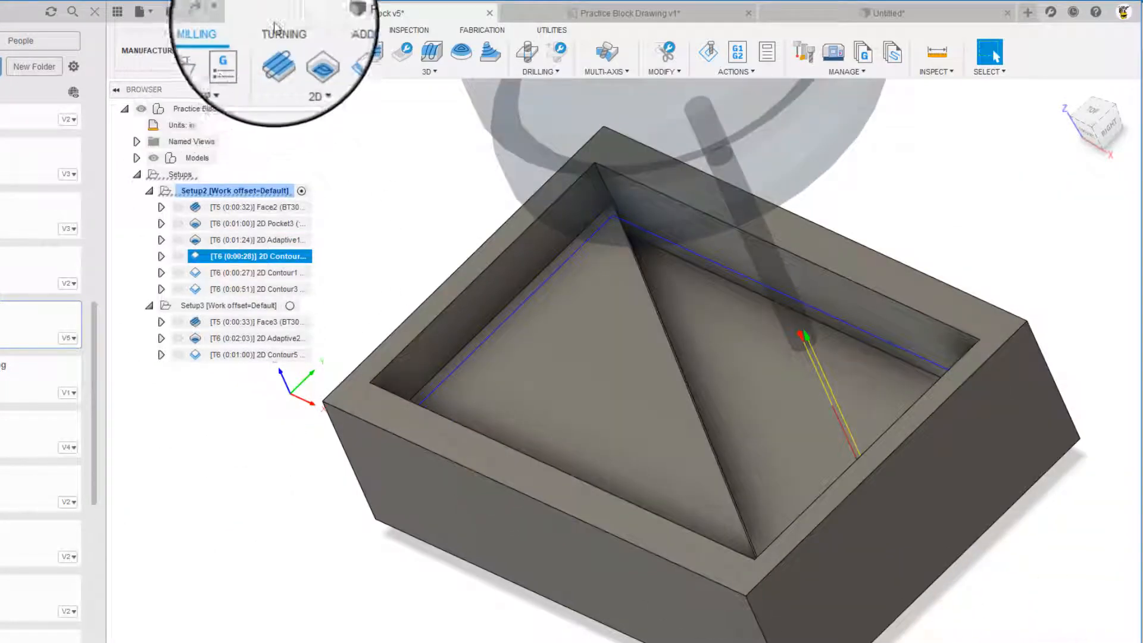
Select Face2, 2D Pocket3, 2D Adaptive1 and the first 2D Contour1, and start simulating them together.
click(250, 208)
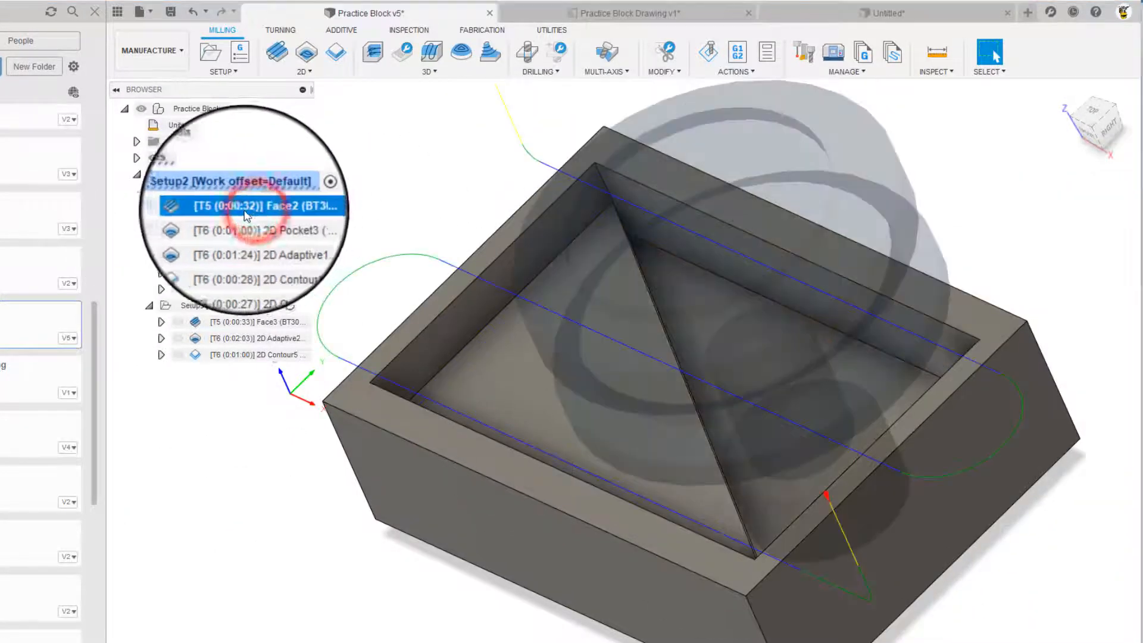
ctrl+click(250, 224)
ctrl+click(251, 240)
ctrl+click(251, 256)
right_click(253, 260)
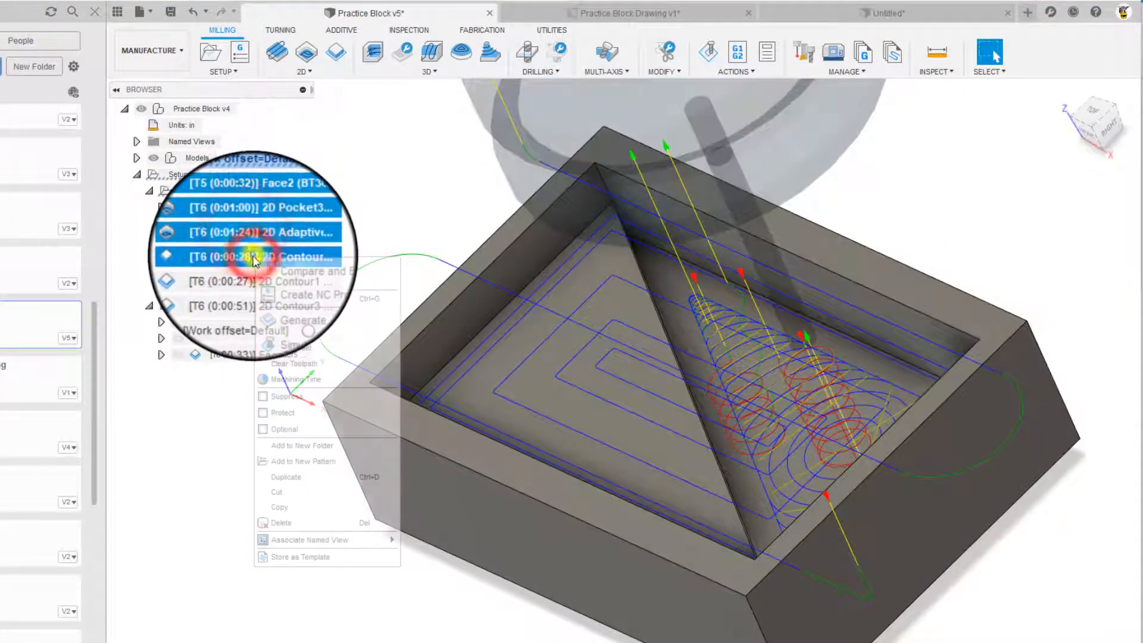
click(291, 314)
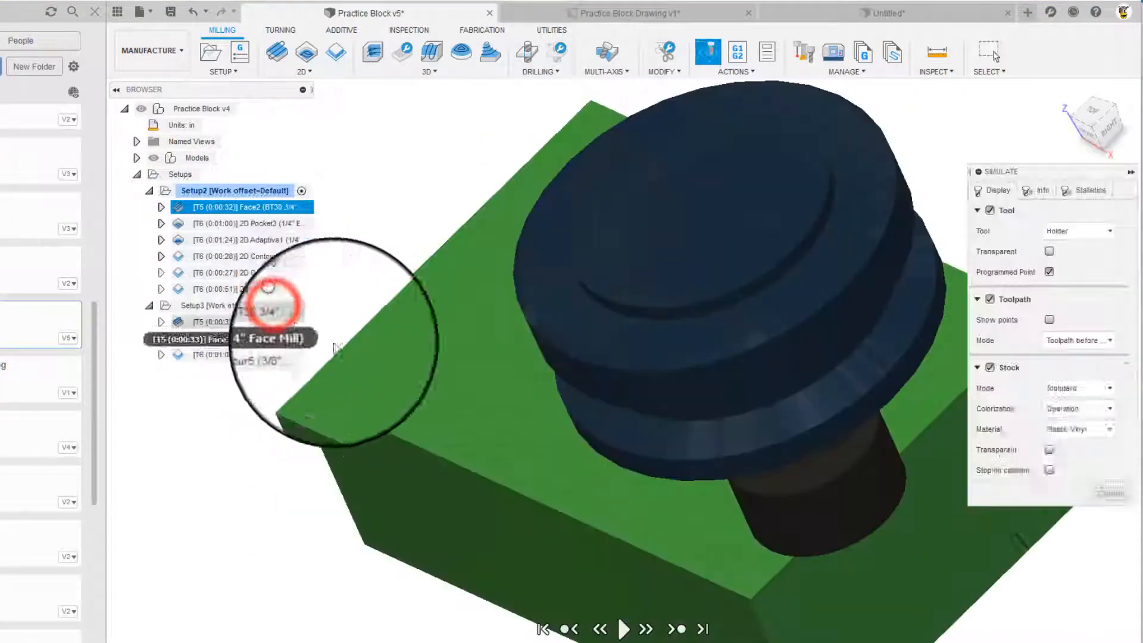
Skip the simulation ahead to 2D Contour1, watch it finish the pocket walls, and close the simulation.
click(671, 629)
click(671, 630)
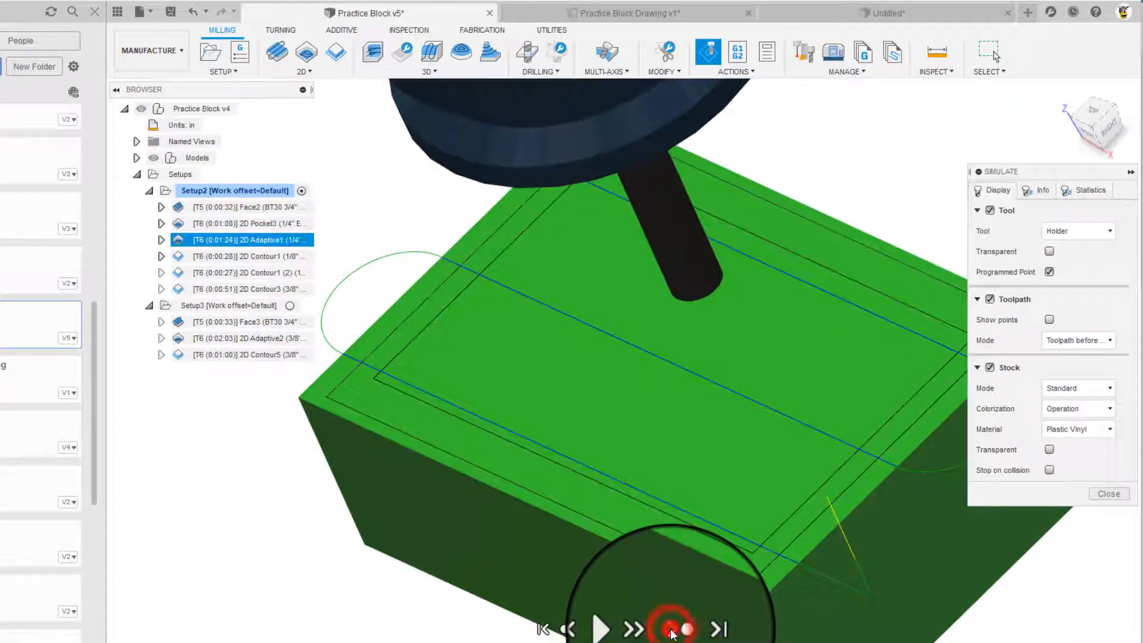
click(671, 630)
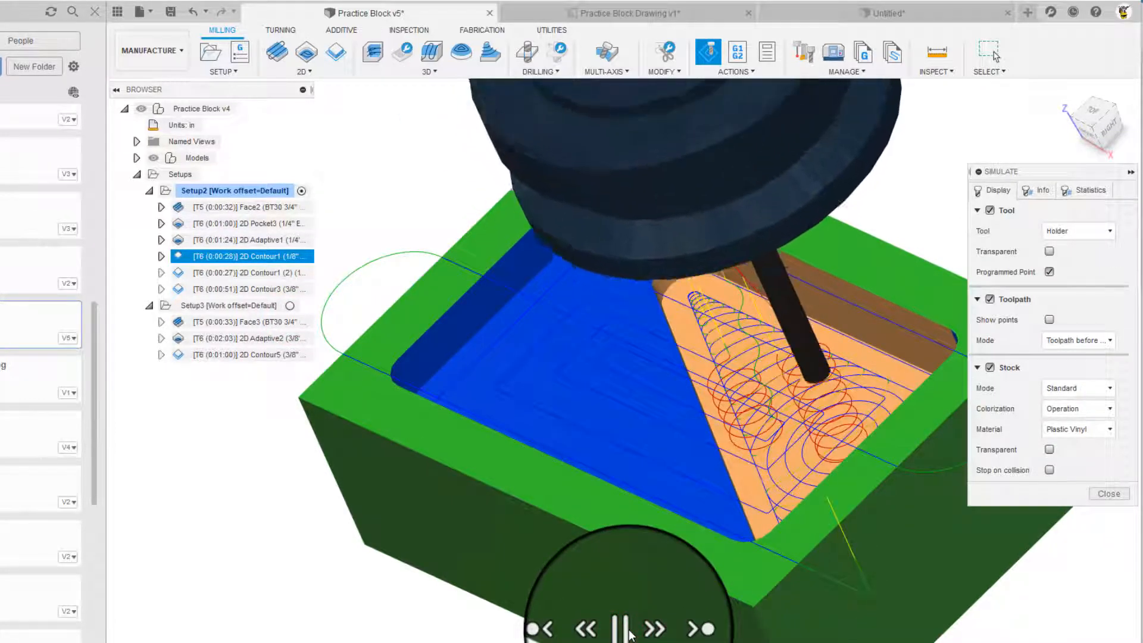
middle_drag(780, 575, 718, 547)
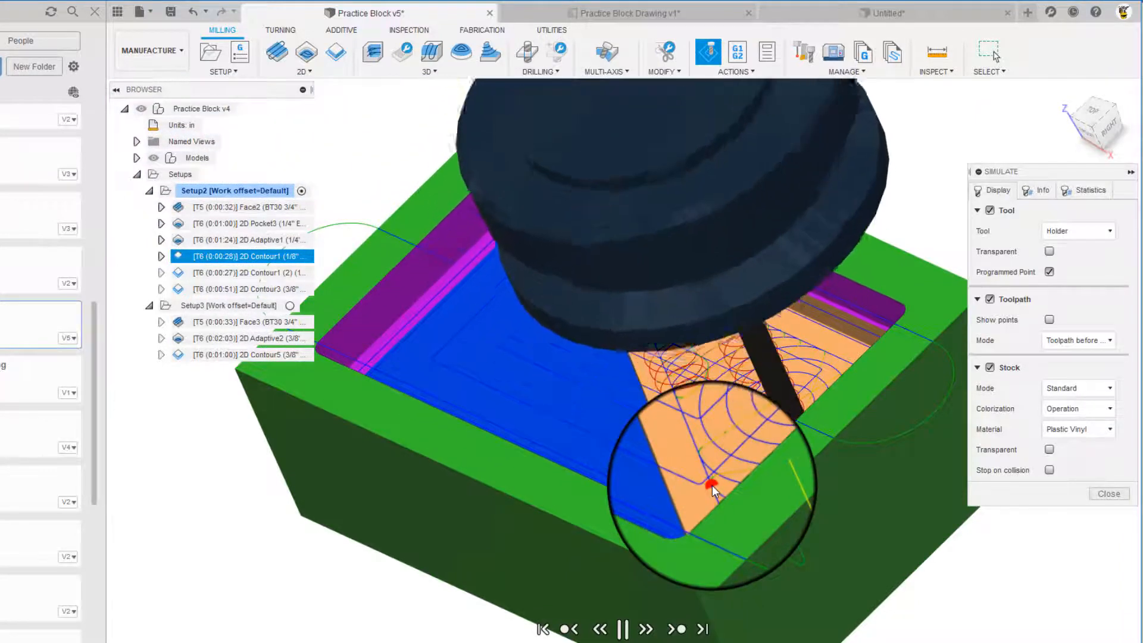
click(1109, 494)
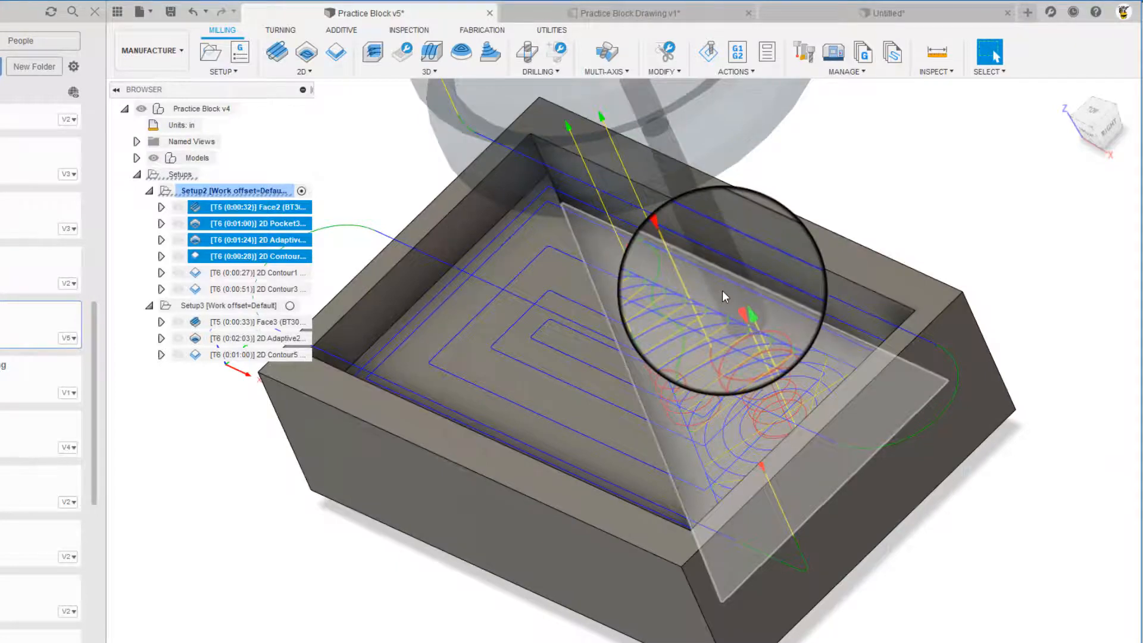
Inspect the toolpath of 2D Contour1 (2), examine its triangular contour selection, heights, stock to leave and linking settings, and accept the operation.
click(165, 412)
click(214, 273)
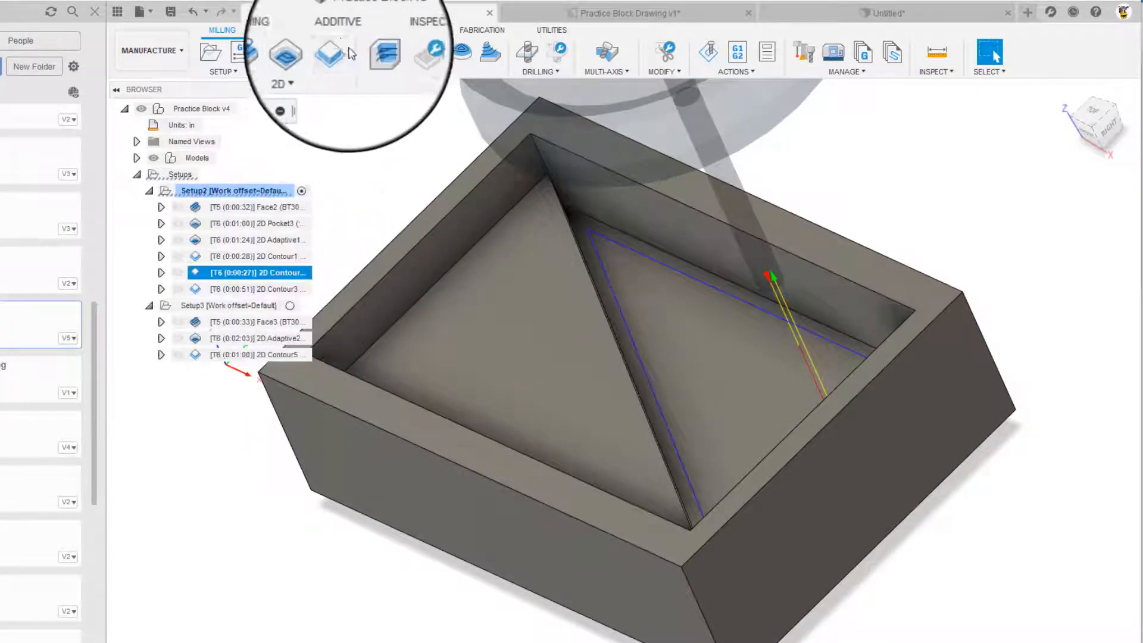
right_click(253, 273)
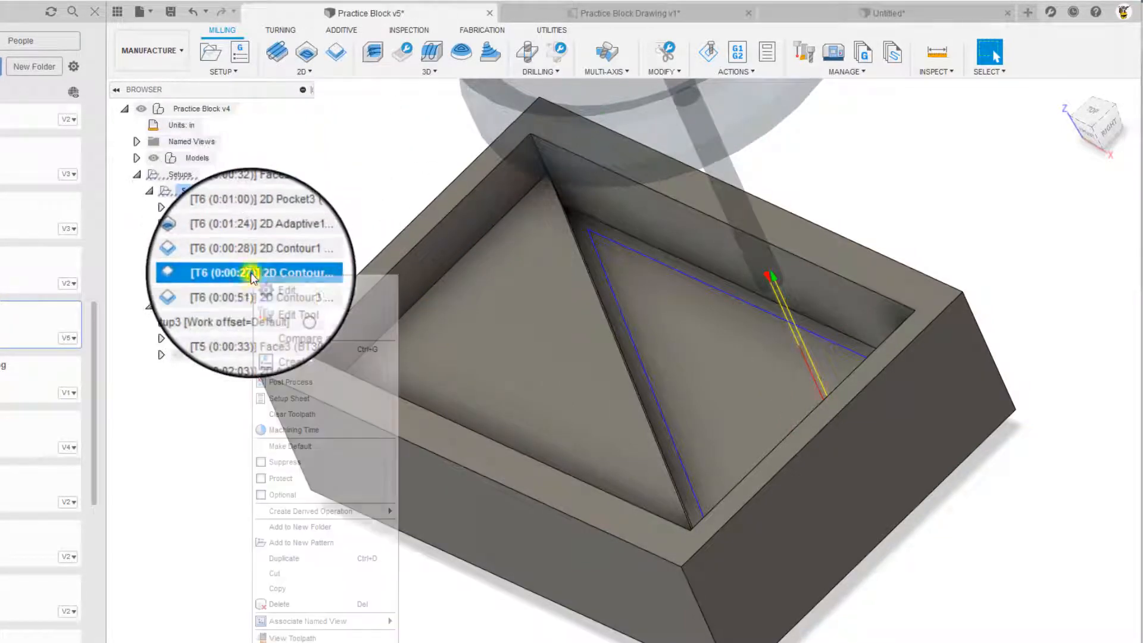
click(273, 284)
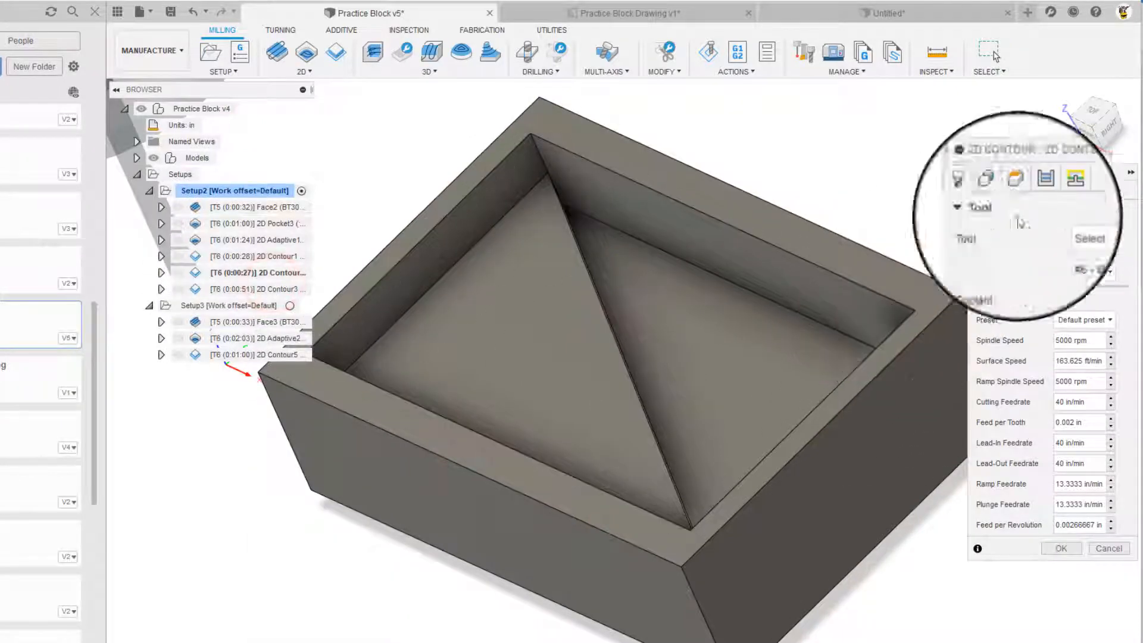
click(996, 190)
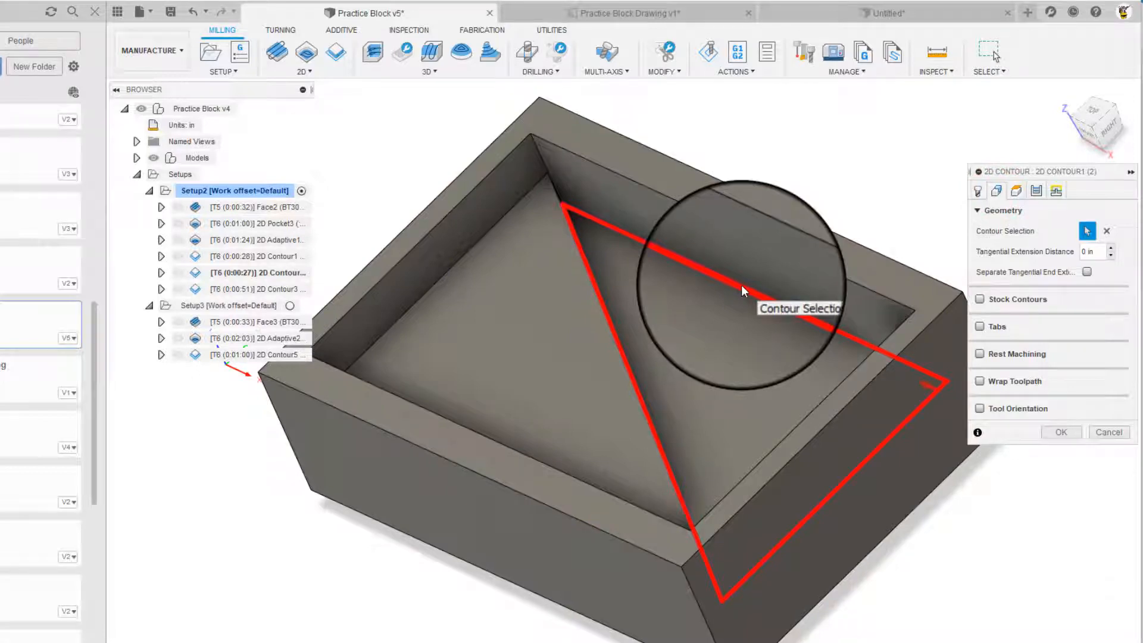
click(1019, 188)
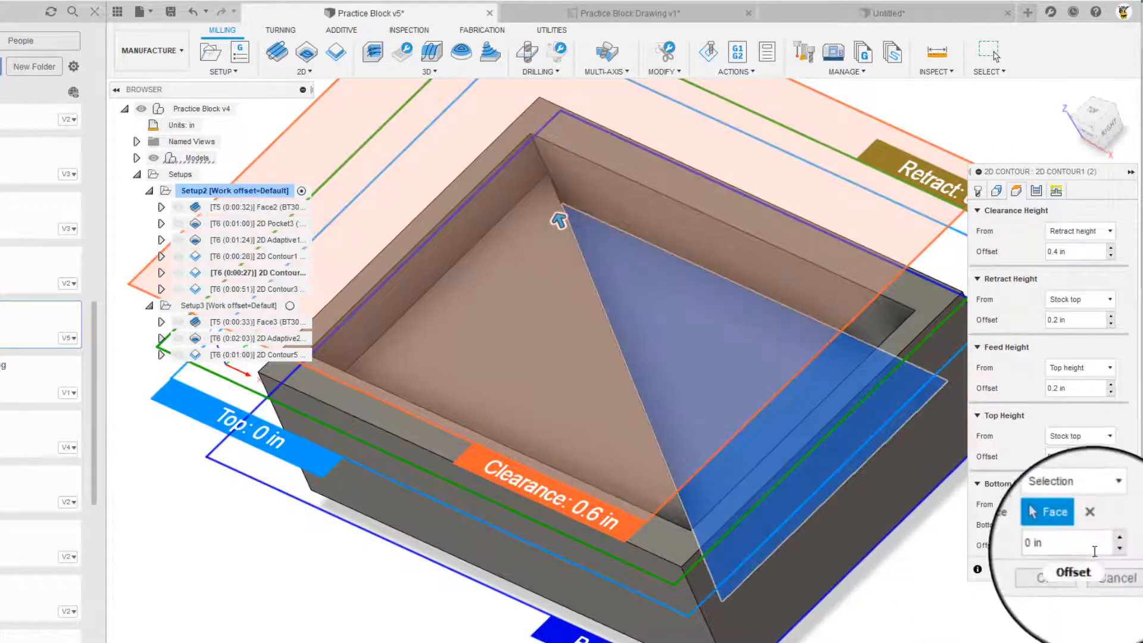
click(1037, 191)
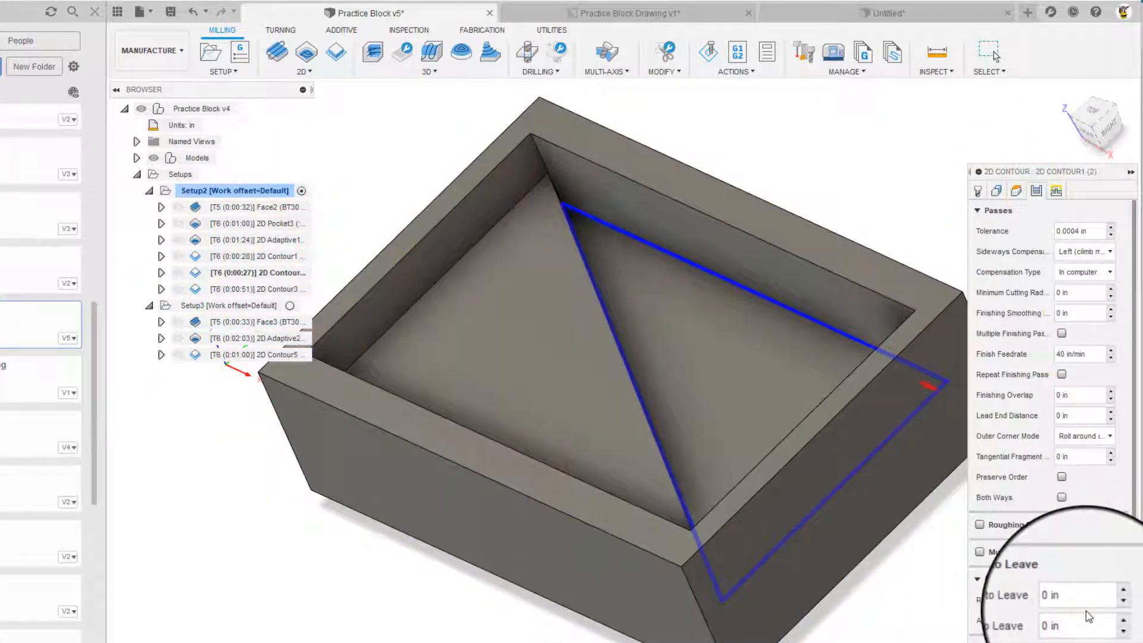
click(1057, 193)
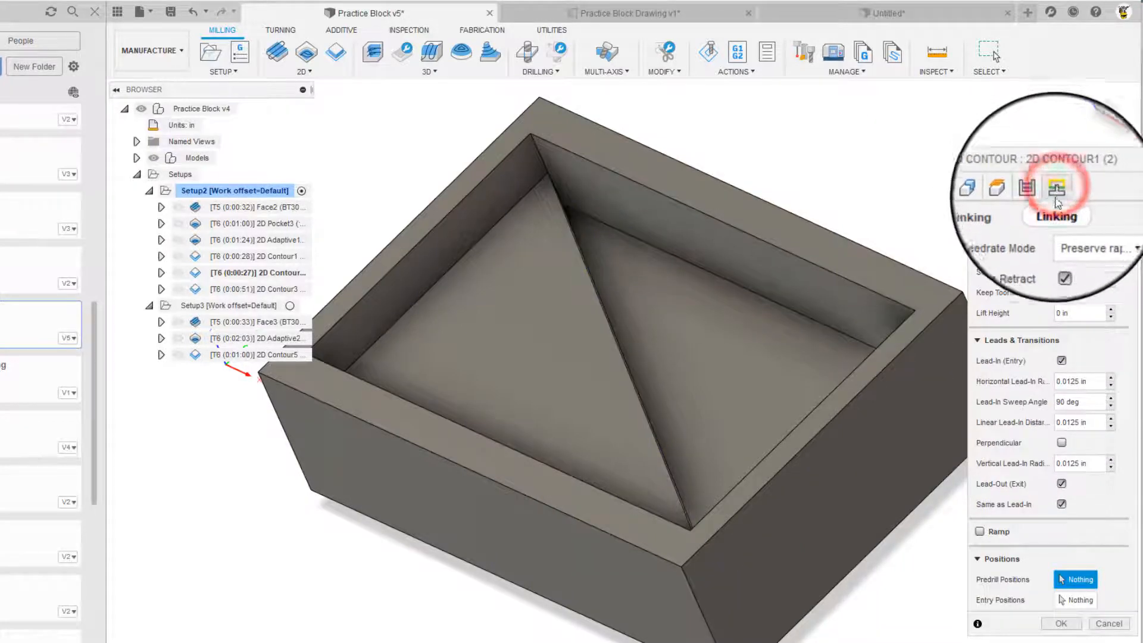
click(1063, 623)
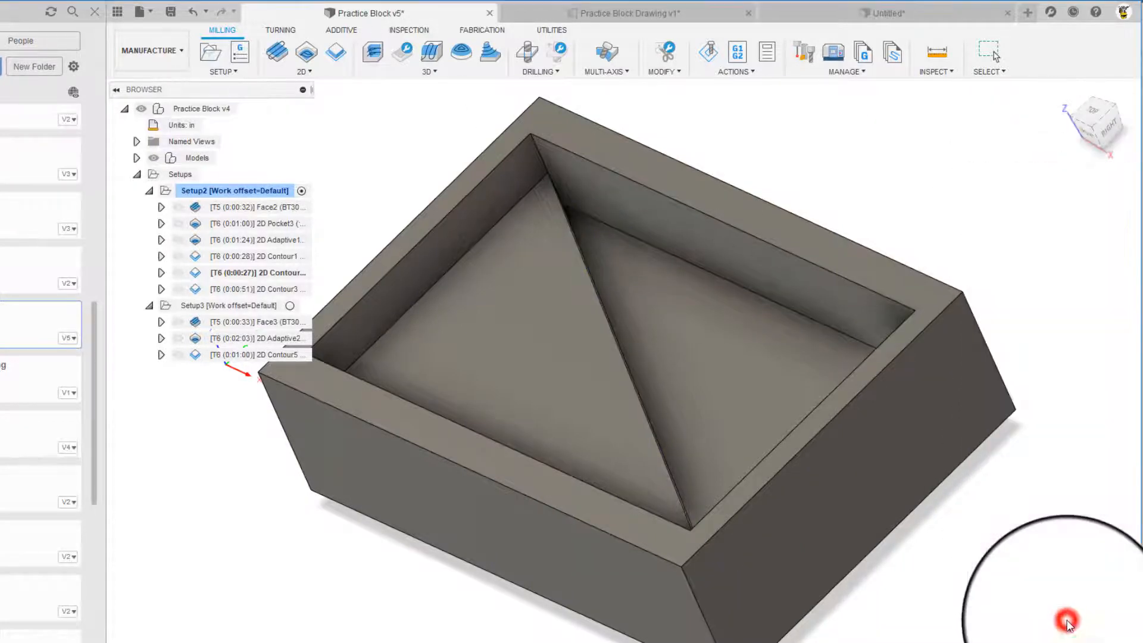
Select the five operations from Face2 through 2D Contour1 (2) and start simulating them together.
click(244, 206)
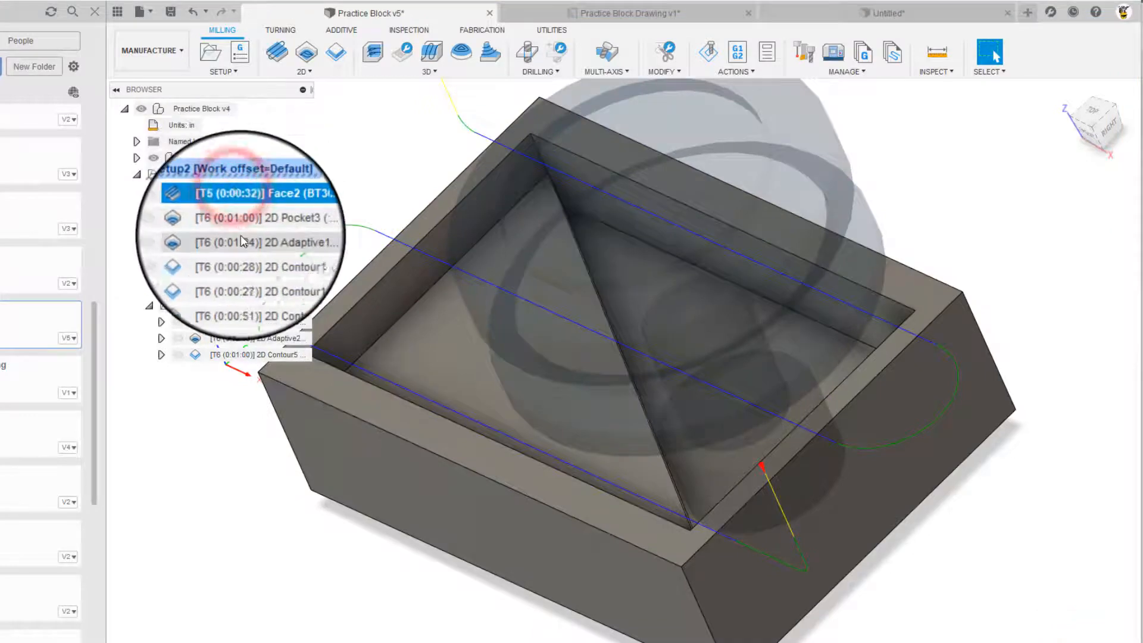
ctrl+click(239, 223)
ctrl+click(239, 240)
ctrl+click(238, 257)
ctrl+click(237, 274)
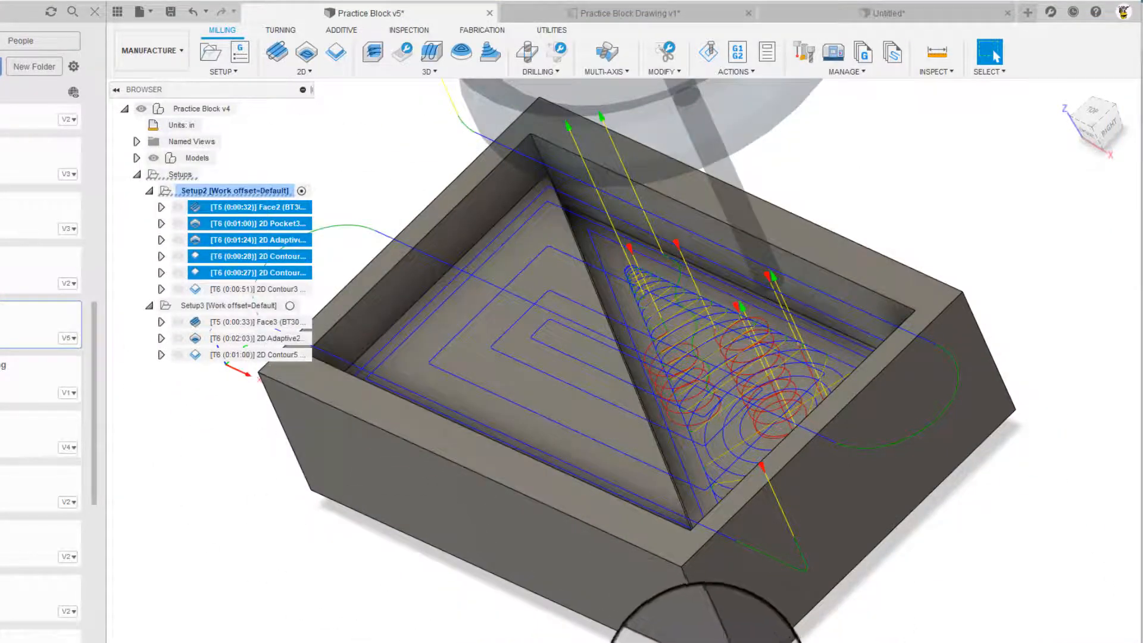
right_click(221, 224)
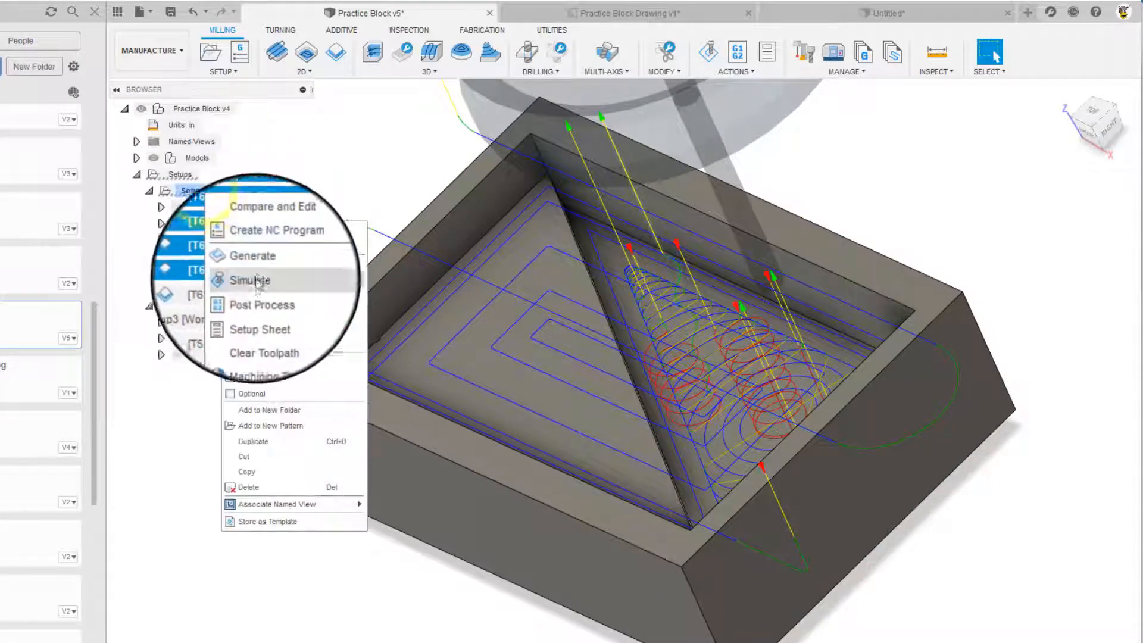
click(256, 280)
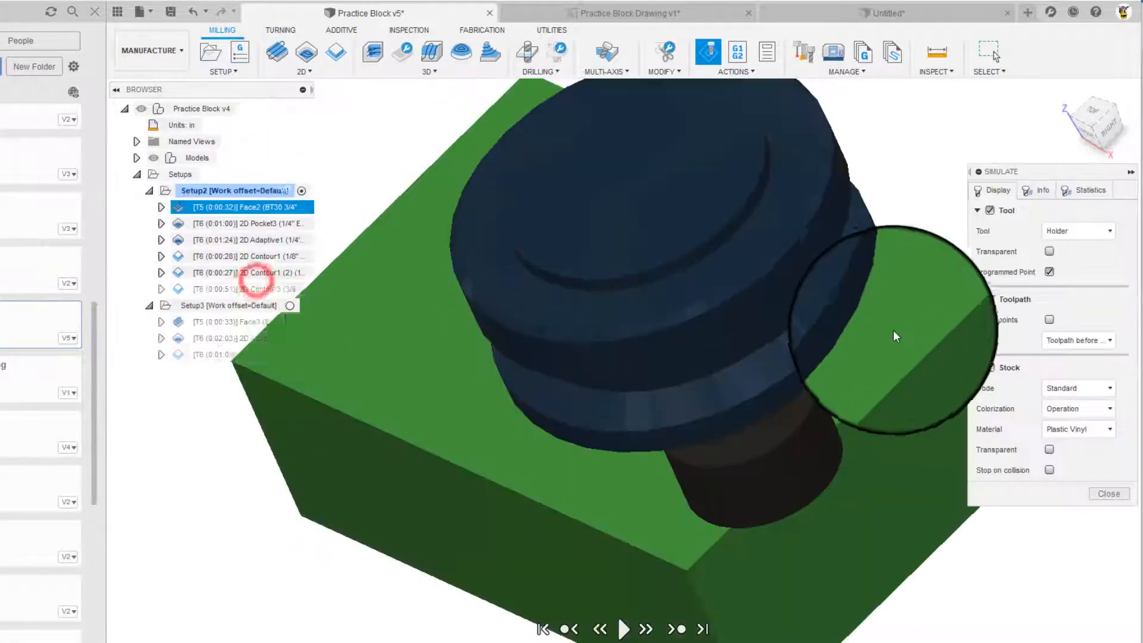
Skip the simulation through all five operations, and replay 2D Contour1 (2) to examine the triangular pocket's walls from the front.
click(673, 637)
click(673, 636)
click(673, 636)
click(673, 637)
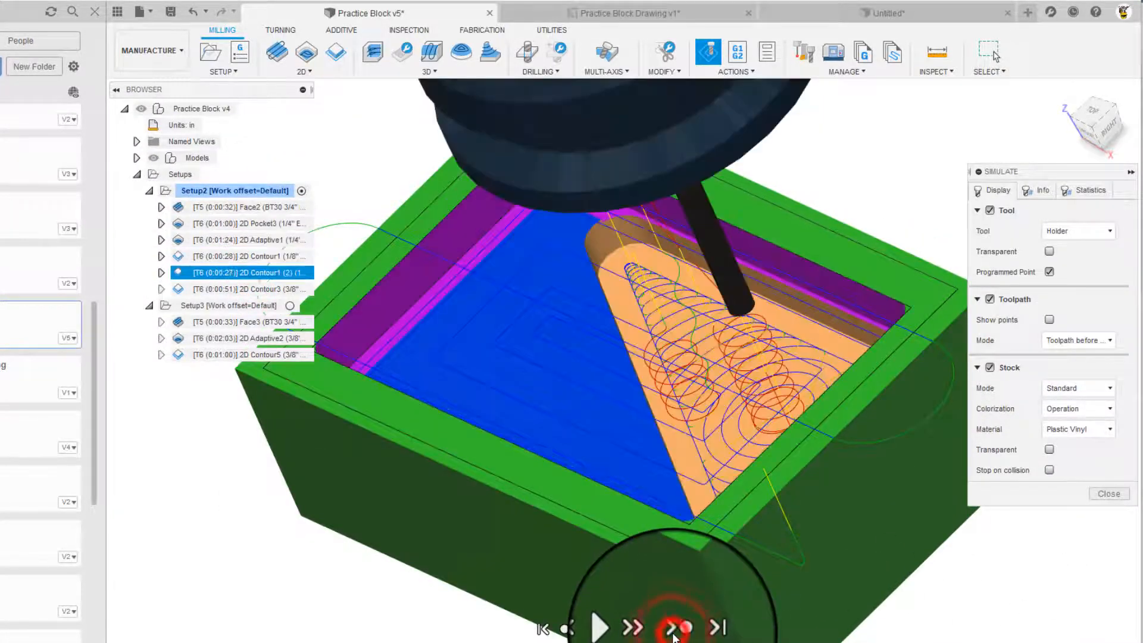
click(673, 637)
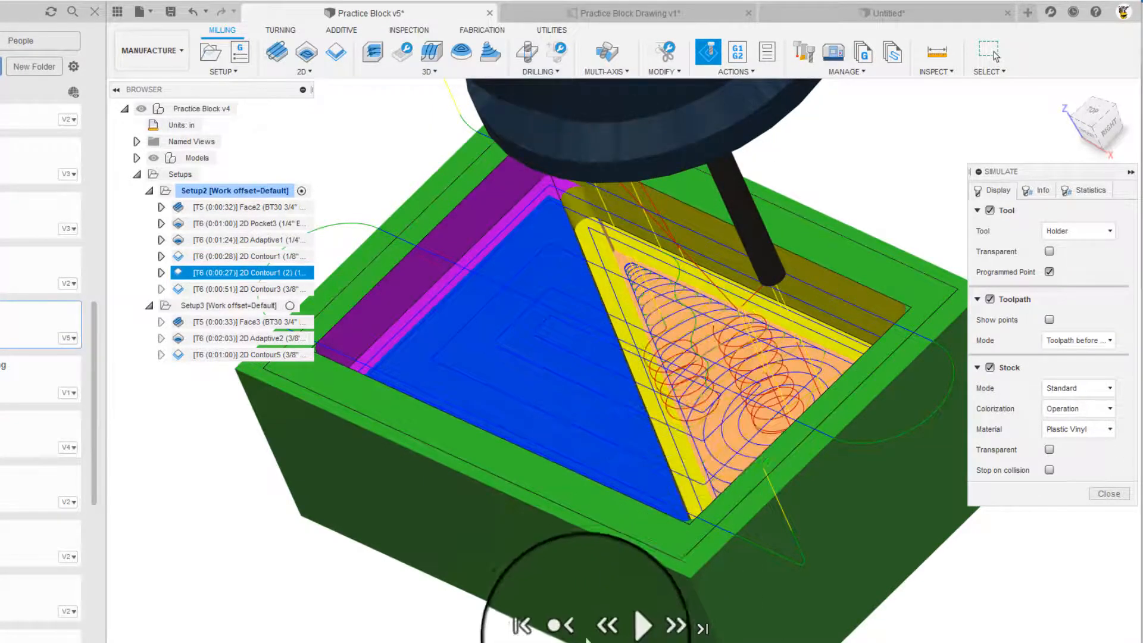
click(560, 628)
click(618, 629)
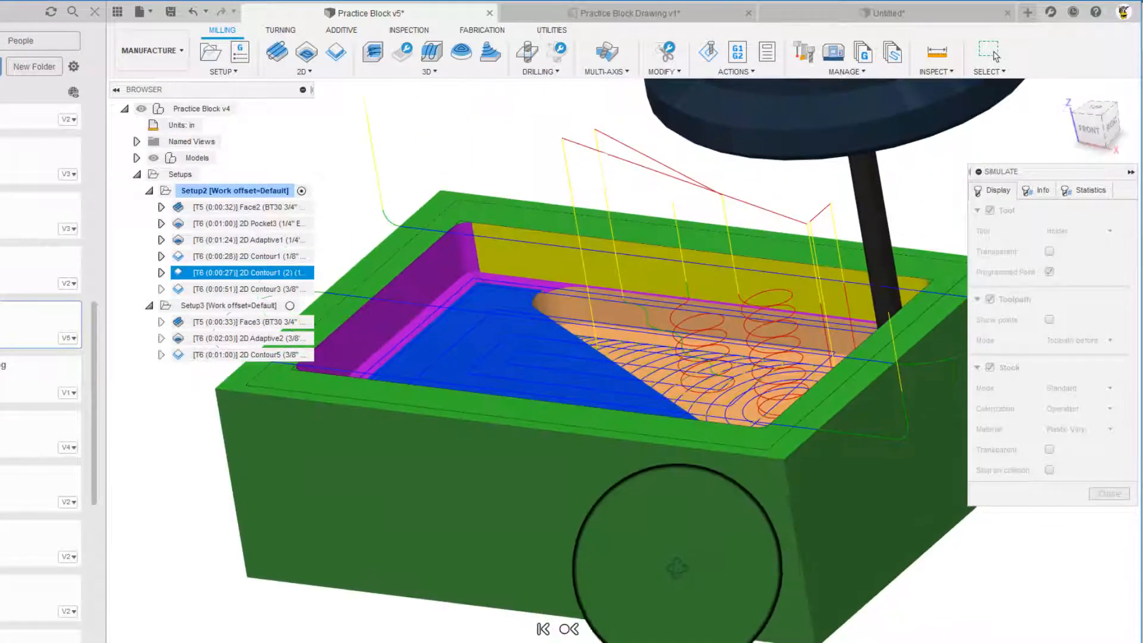
shift+middle_drag(677, 568, 691, 581)
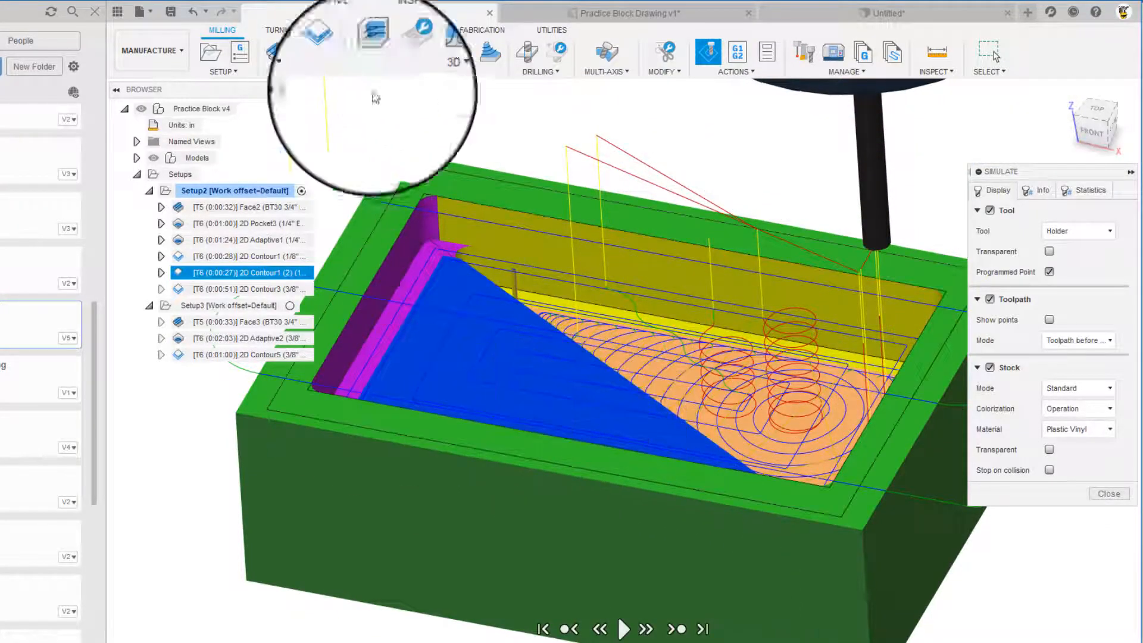
Examine the simulated triangular pocket and its finished walls from above, and close the simulation.
shift+middle_drag(536, 281, 558, 327)
scroll(568, 319, down, 2)
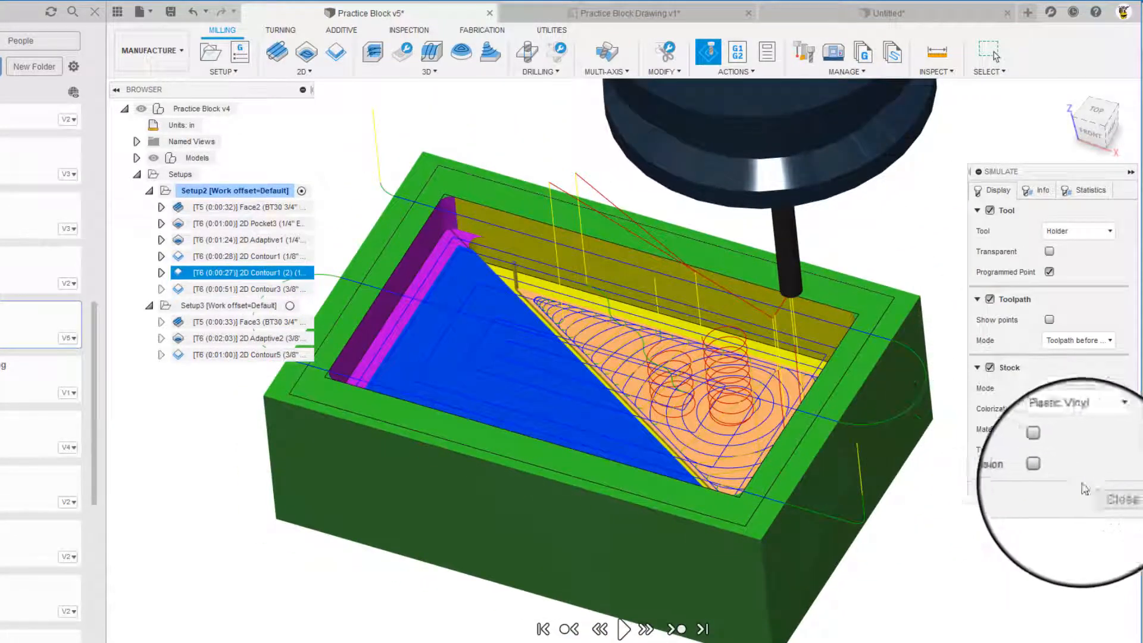
click(1109, 494)
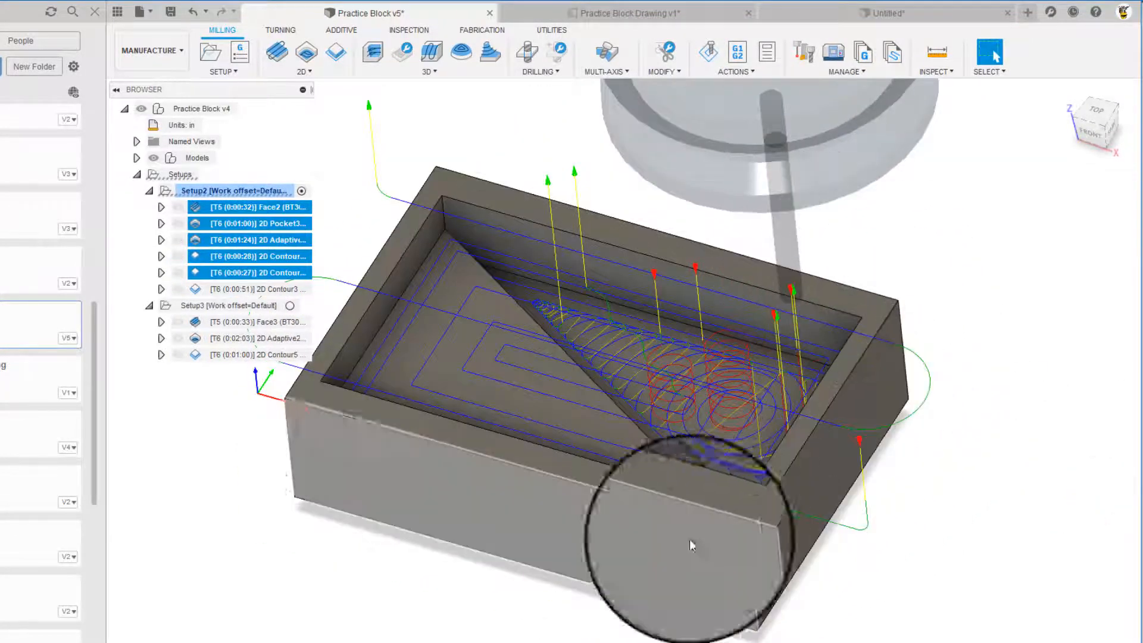
Inspect the toolpath of 2D Contour3, and open the operation to examine its tool and its contour selection around the block's outer edge.
click(220, 290)
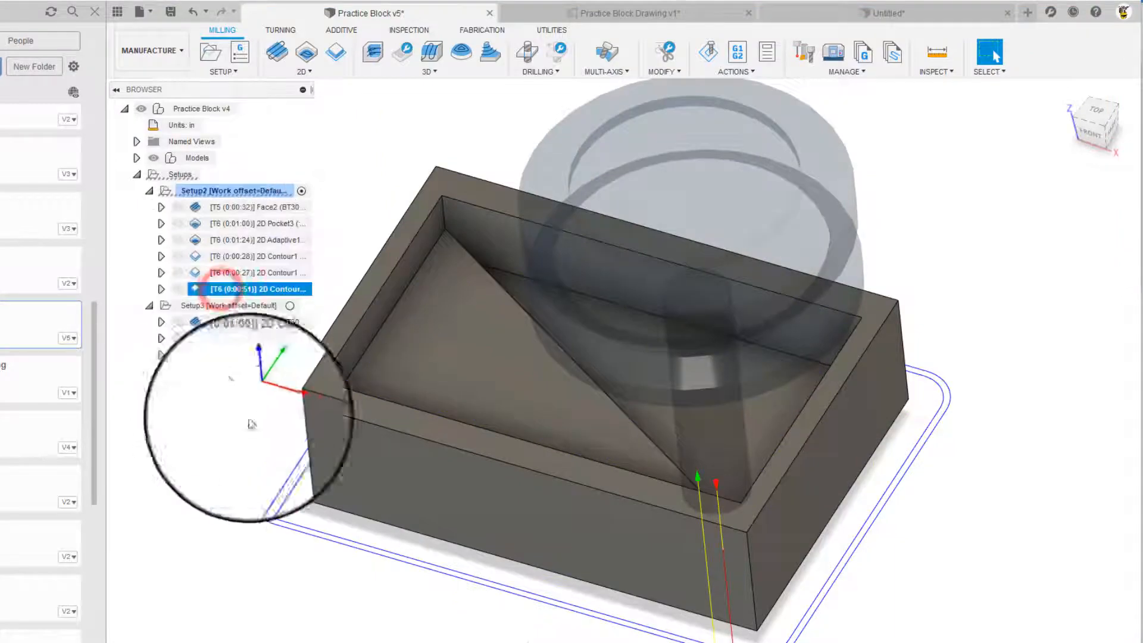
shift+middle_drag(651, 618, 712, 596)
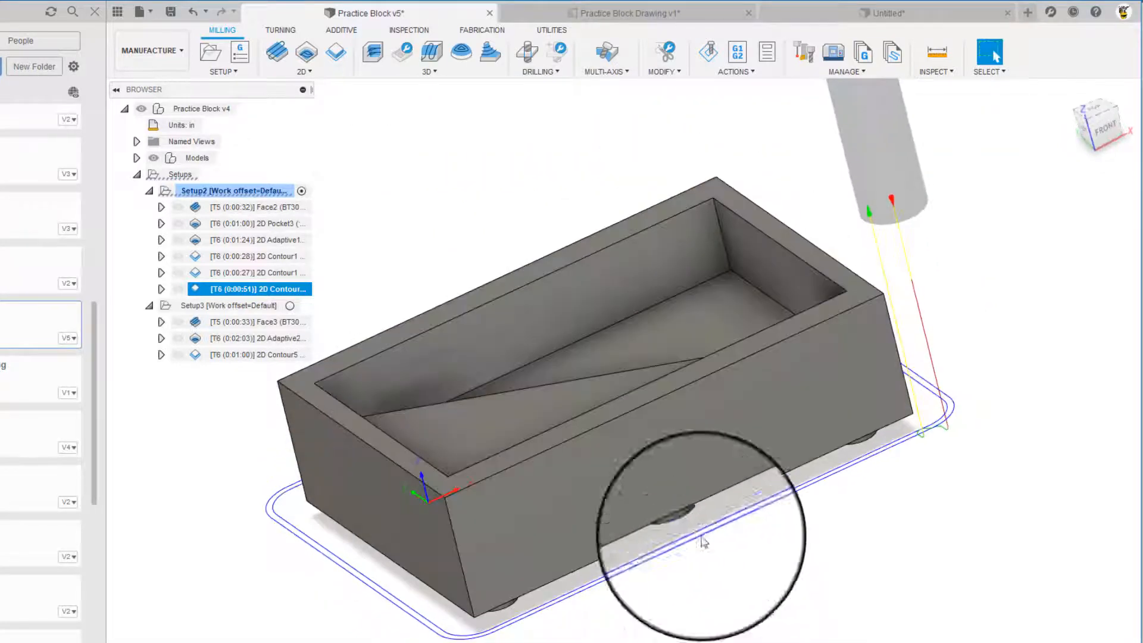
right_click(253, 290)
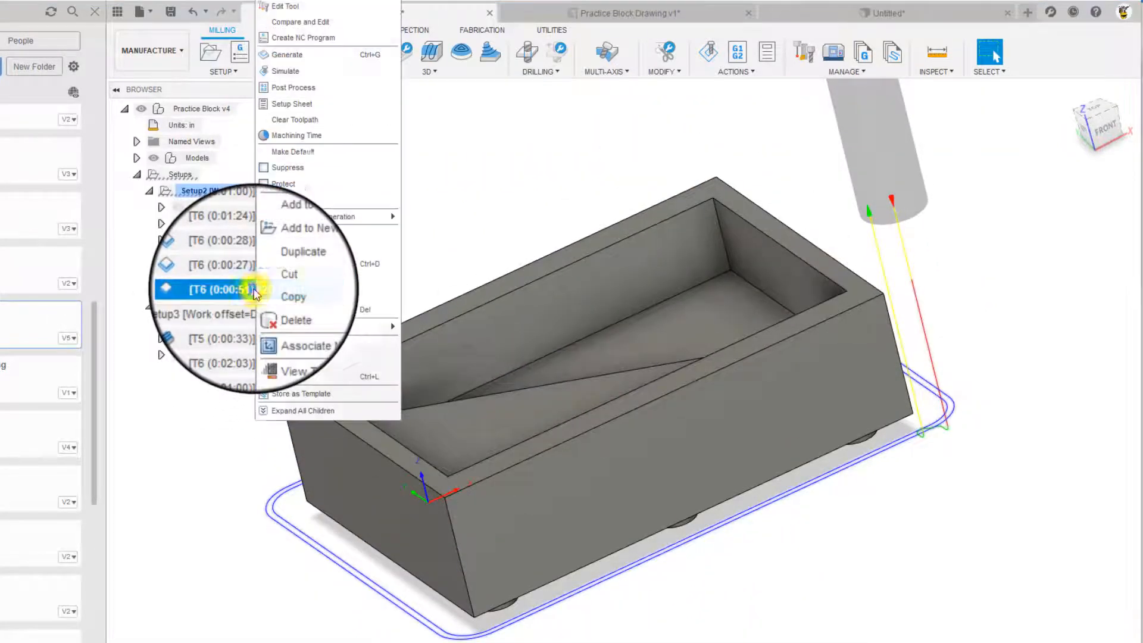
click(440, 150)
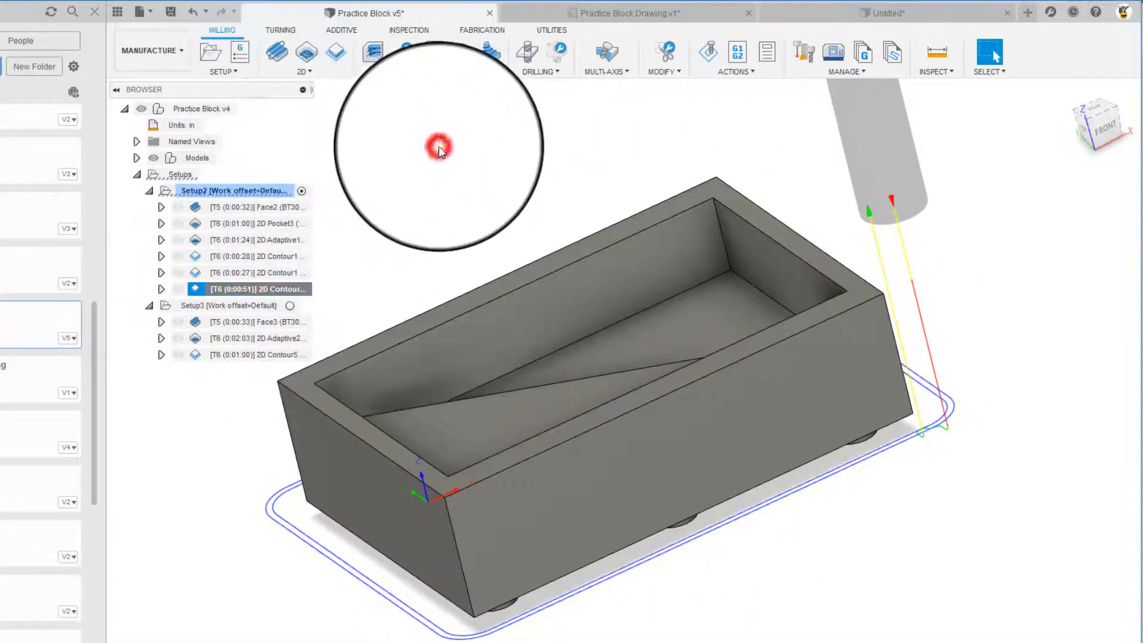
right_click(234, 291)
click(268, 18)
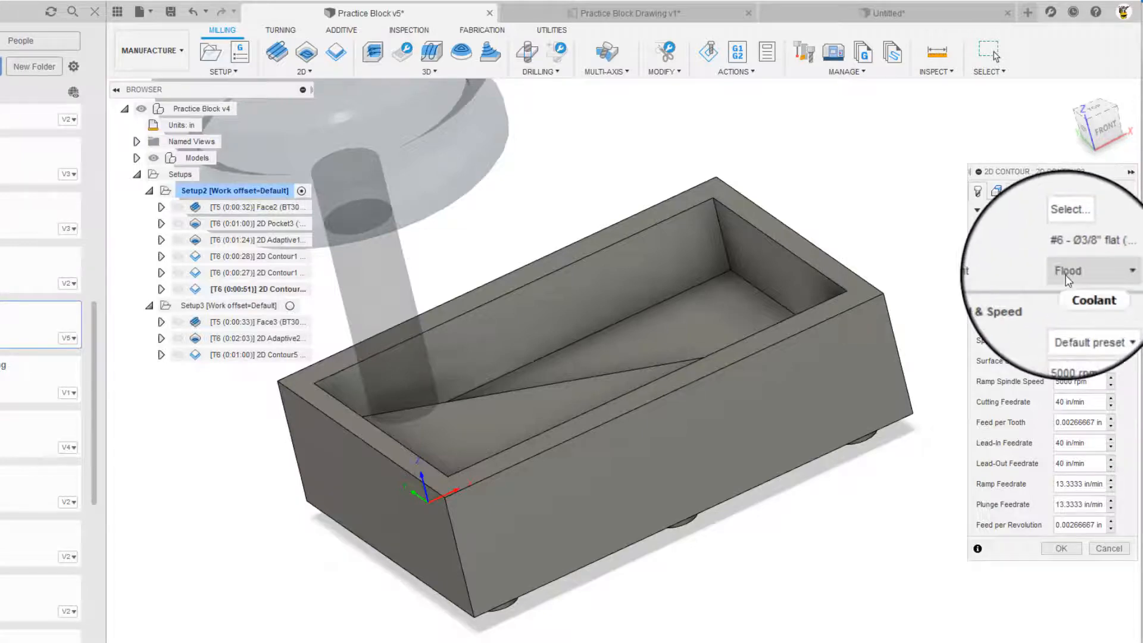
click(995, 186)
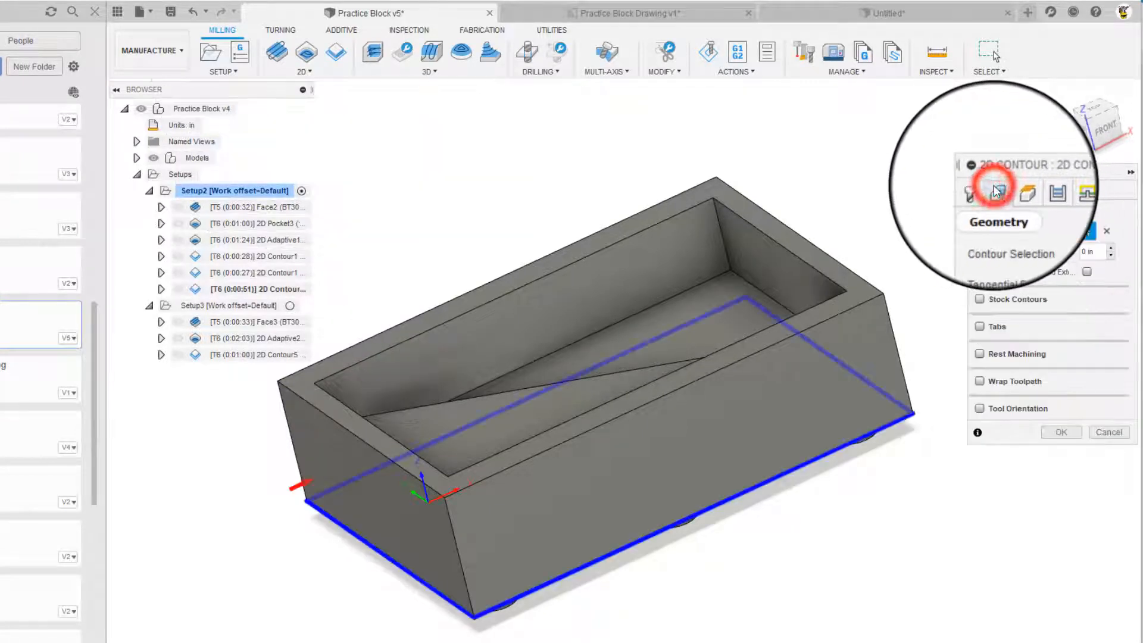
mouse_move(661, 465)
shift+middle_down()
mouse_move(621, 495)
mouse_move(663, 480)
shift+middle_up()
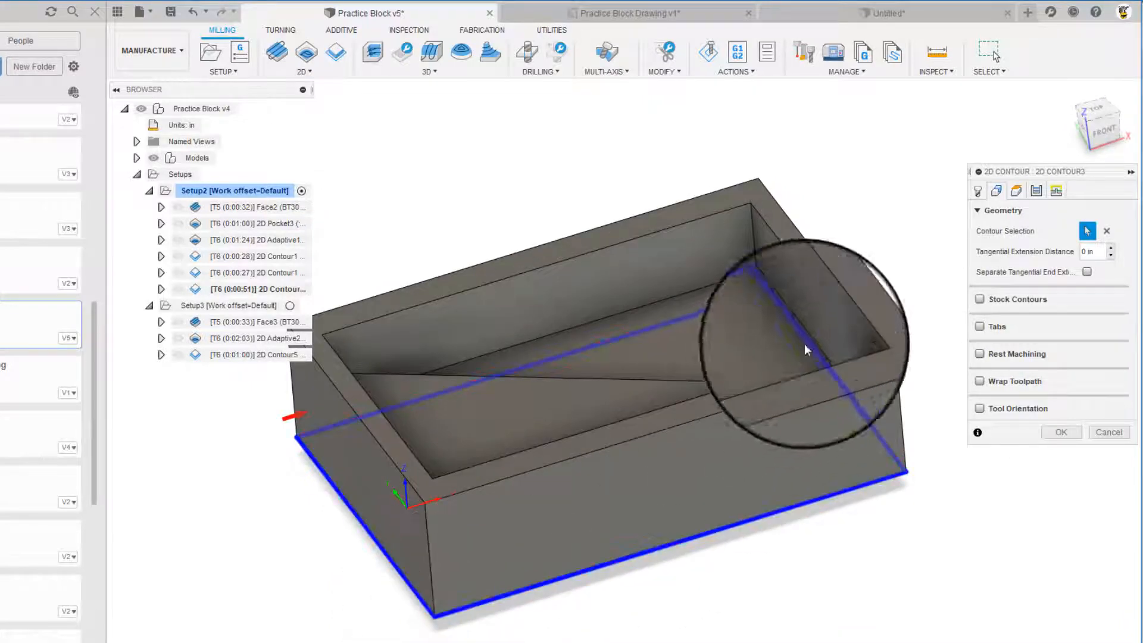
Examine the heights, roughing passes and linking settings of 2D Contour3, and accept the operation.
click(1017, 190)
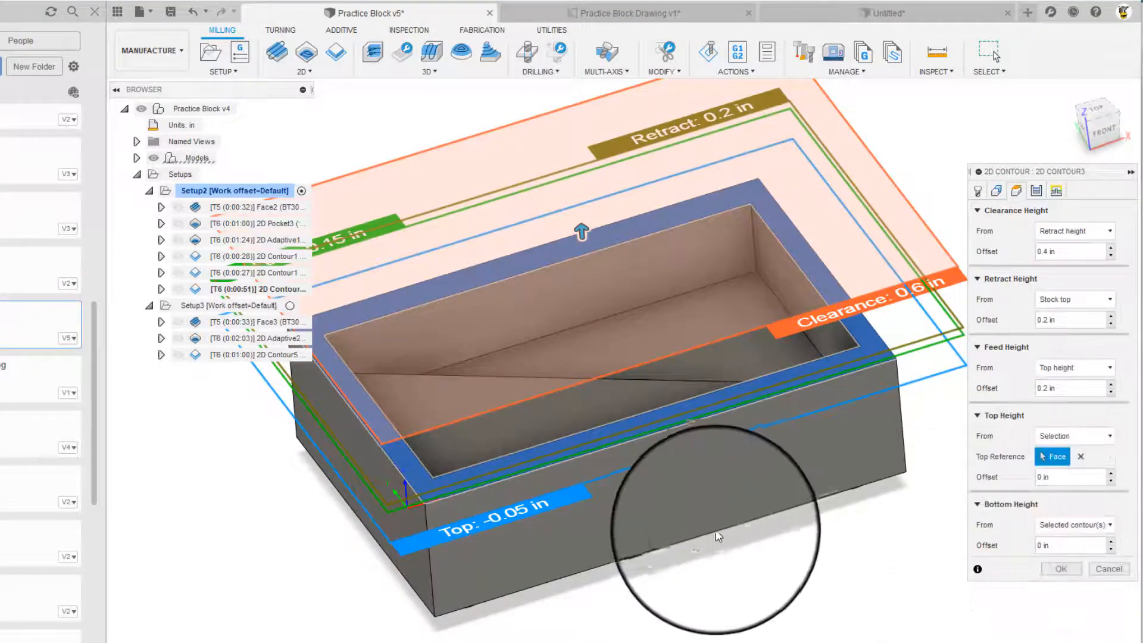
click(1037, 190)
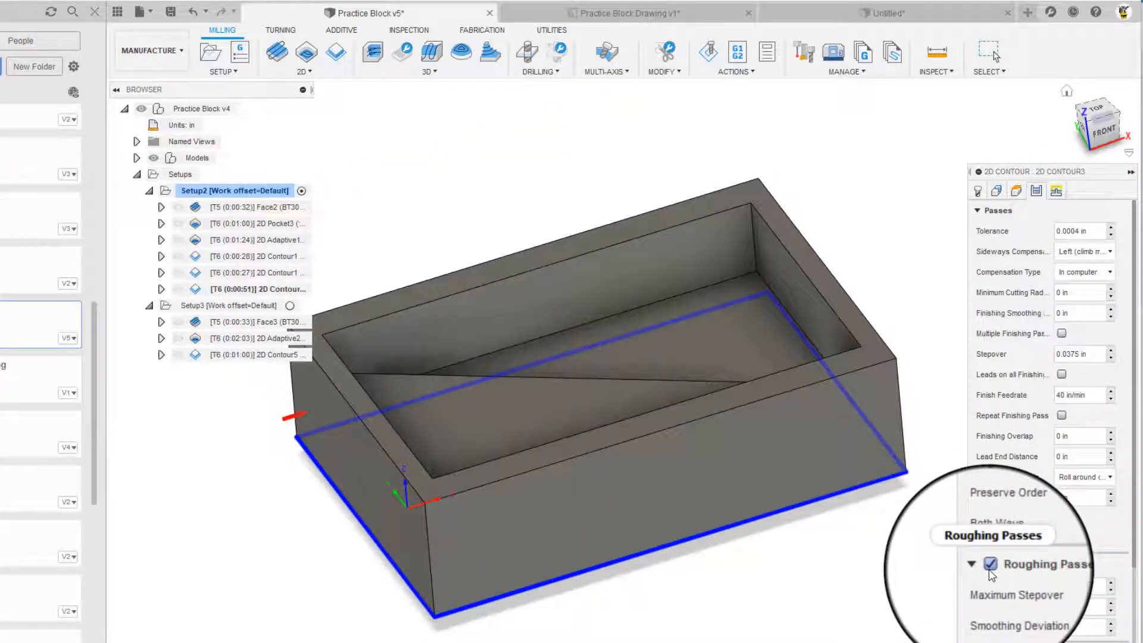
mouse_move(991, 572)
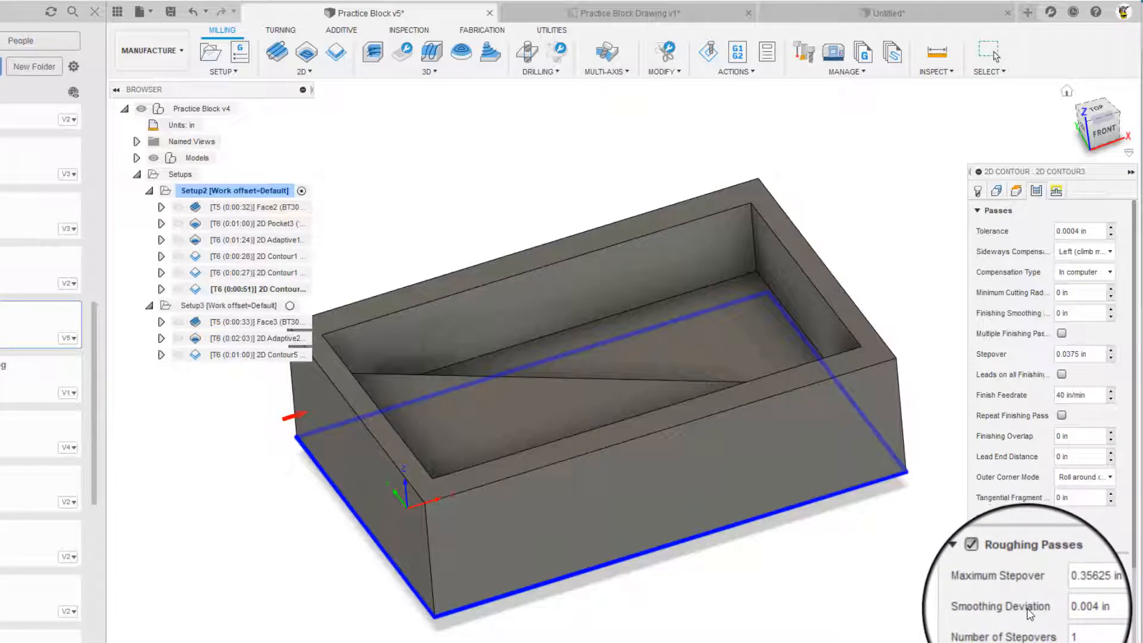
click(1057, 191)
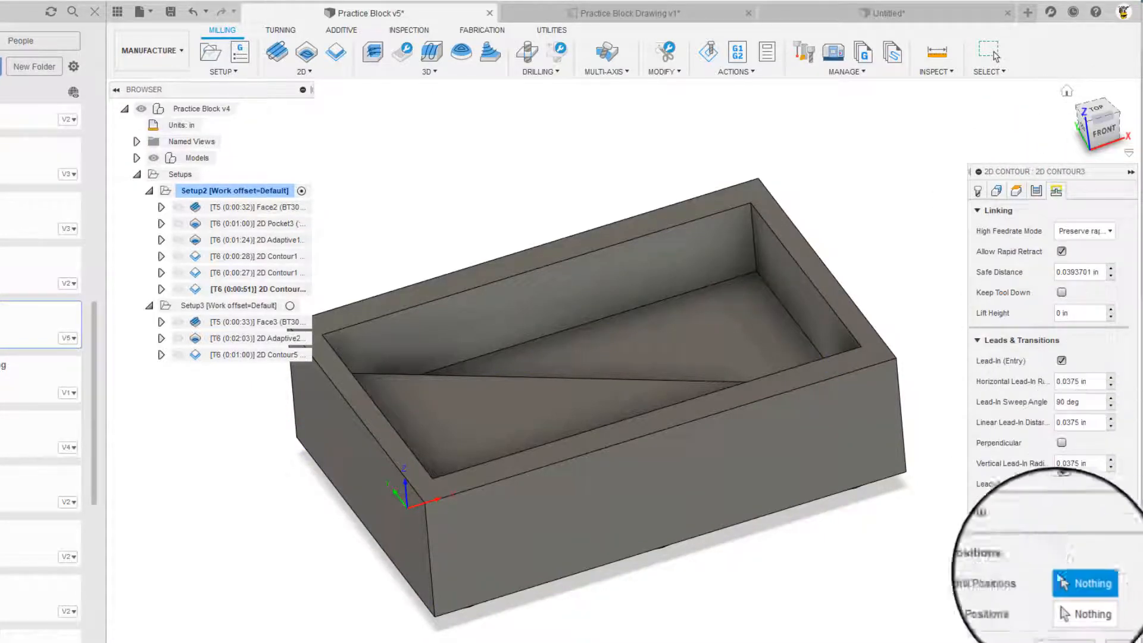
click(1059, 621)
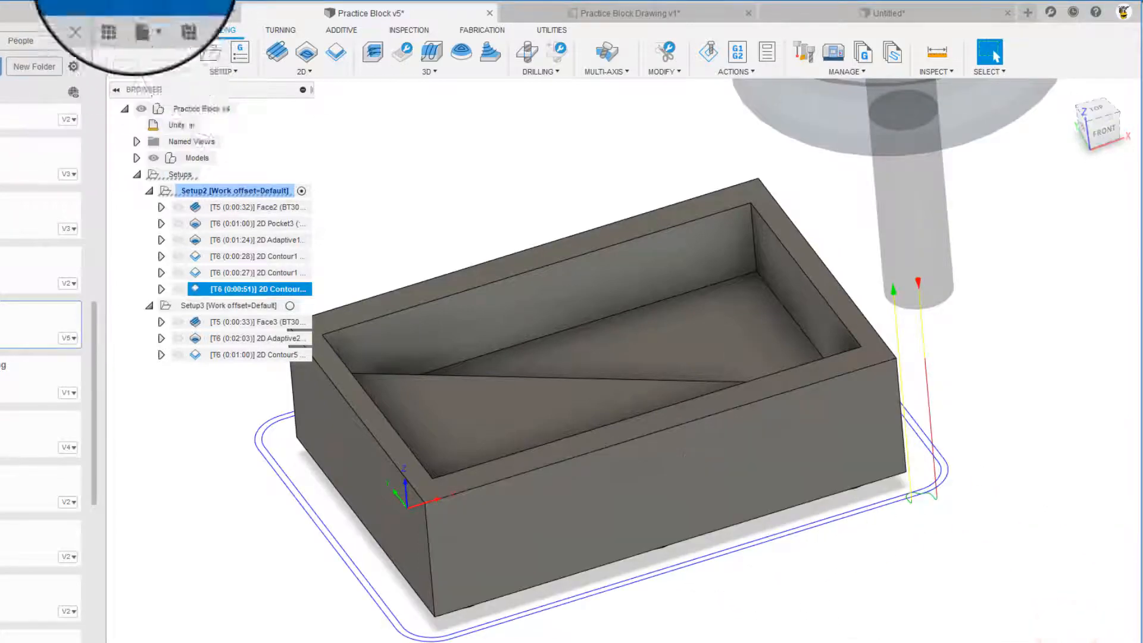
Simulate 2D Contour3 on its own, watch it cut the block's outer walls, and close the simulation.
right_click(235, 289)
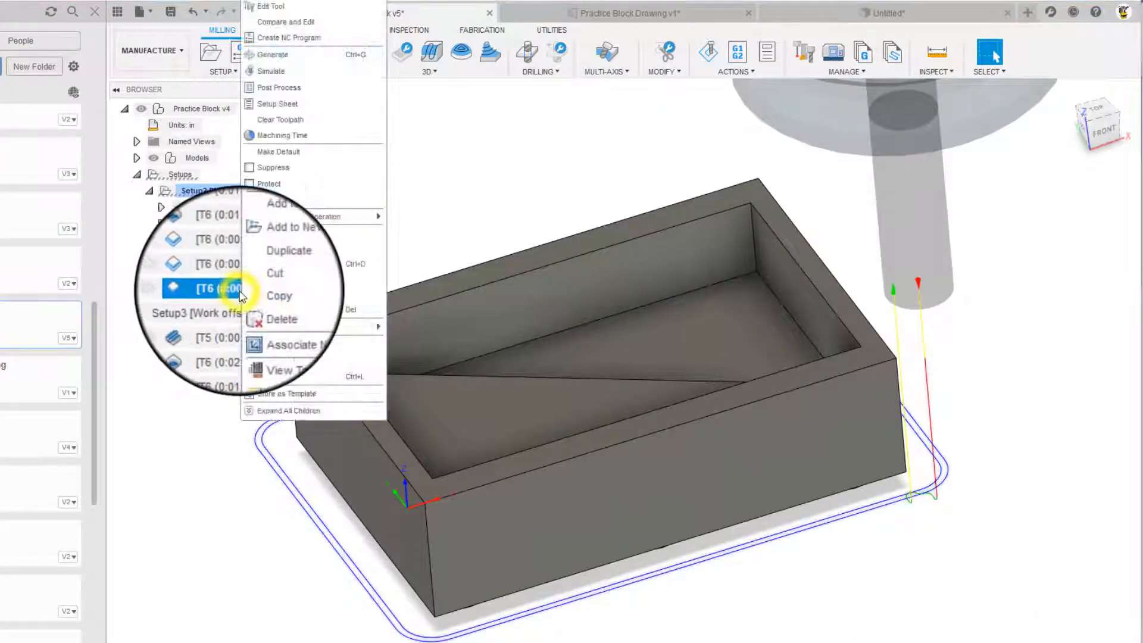
click(271, 73)
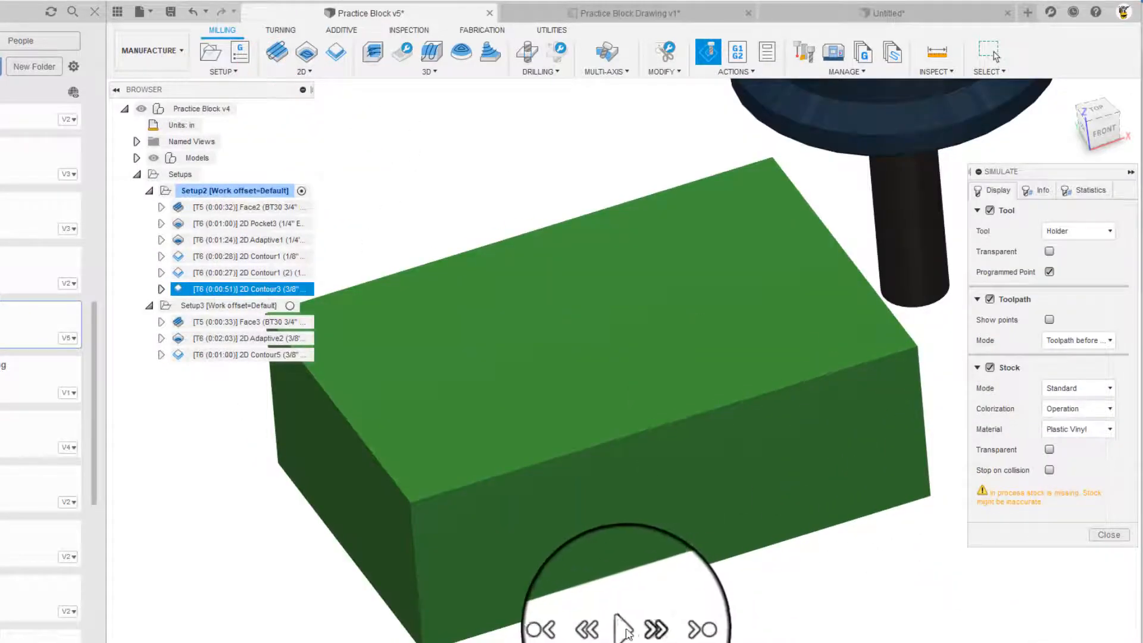
click(625, 630)
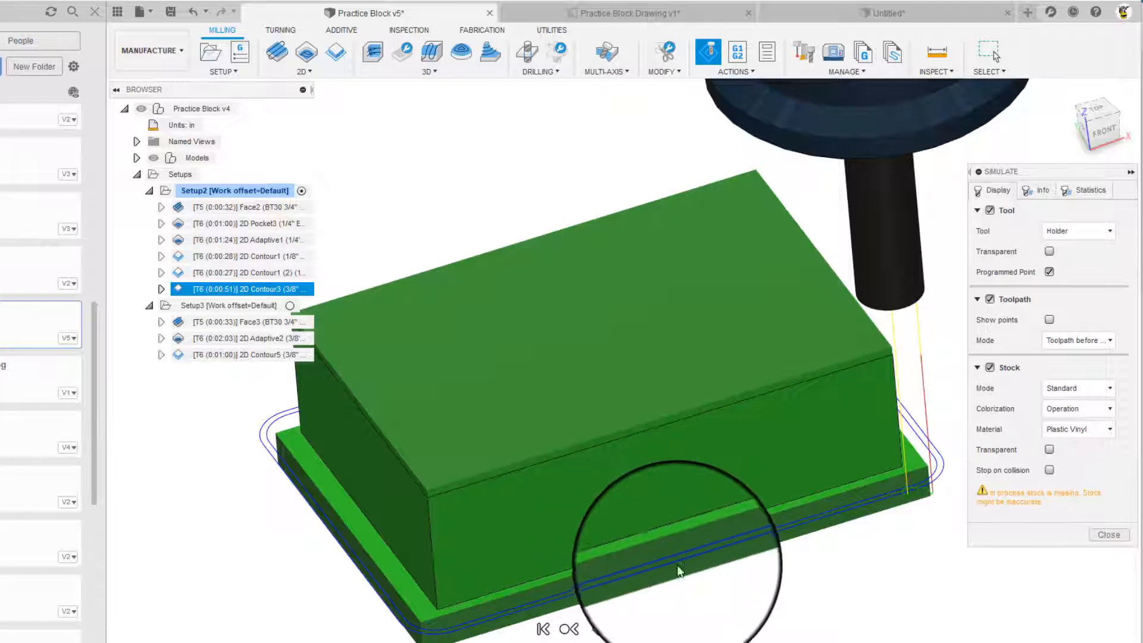
click(1109, 534)
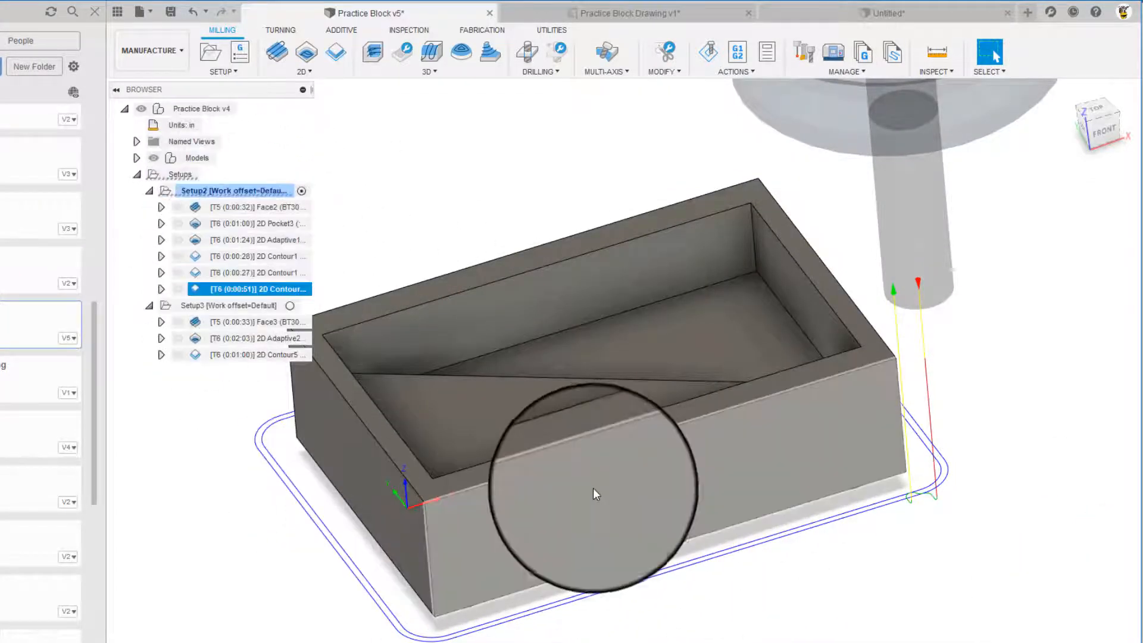
Turn the block over to show the side with the round bosses, and open Setup3 for editing.
shift+middle_drag(635, 502, 288, 518)
click(231, 518)
shift+middle_drag(558, 446, 604, 319)
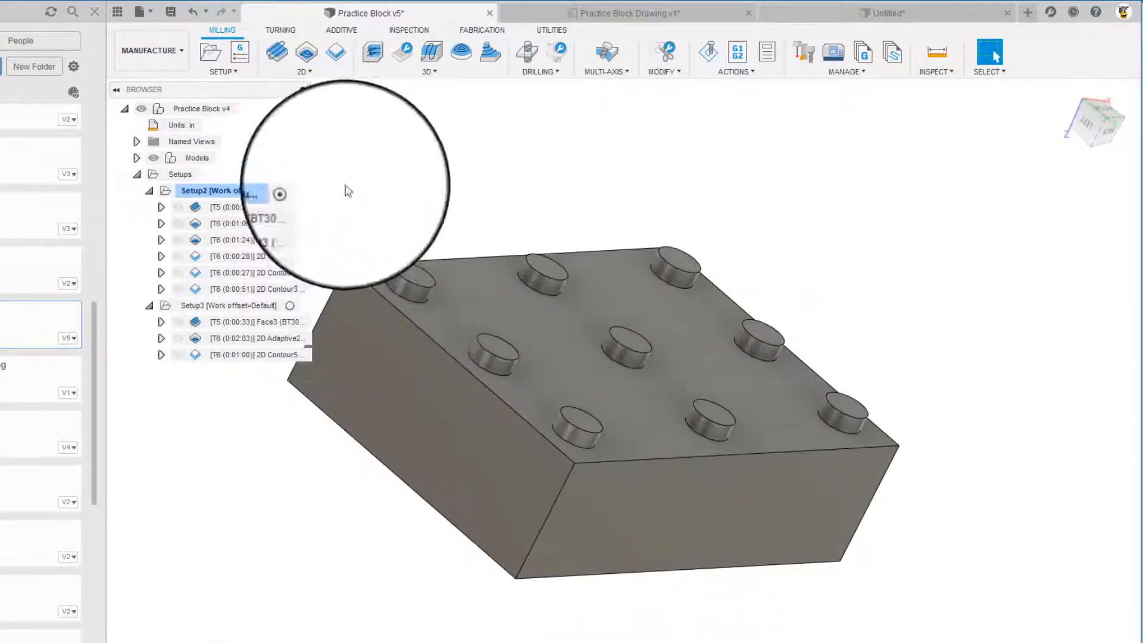
click(224, 306)
right_click(226, 307)
click(240, 319)
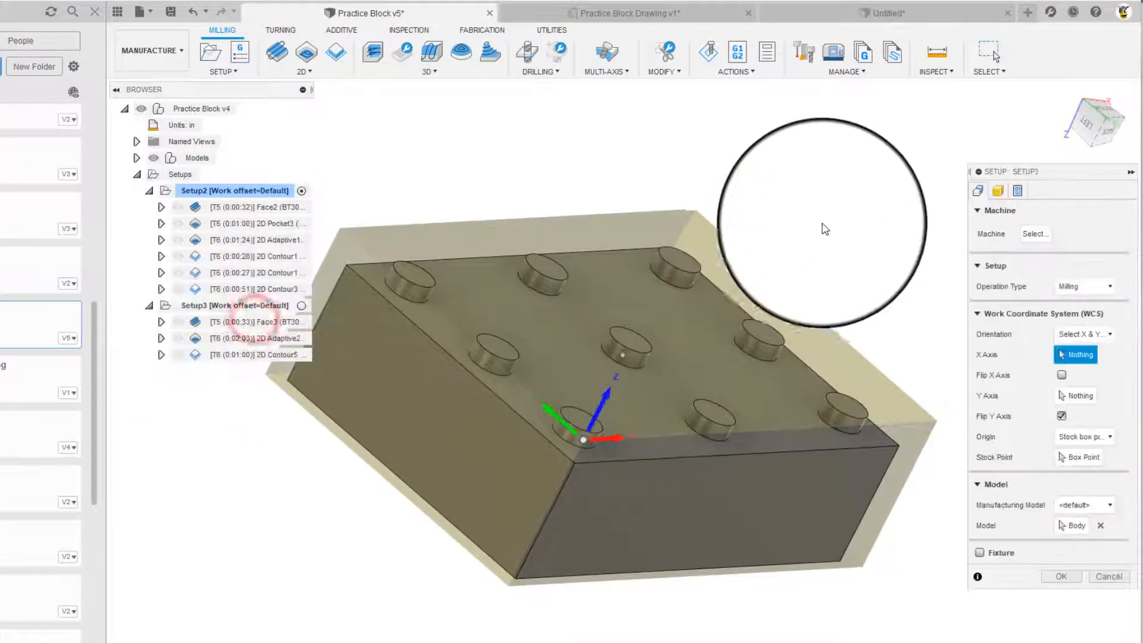
shift+middle_drag(778, 395, 653, 309)
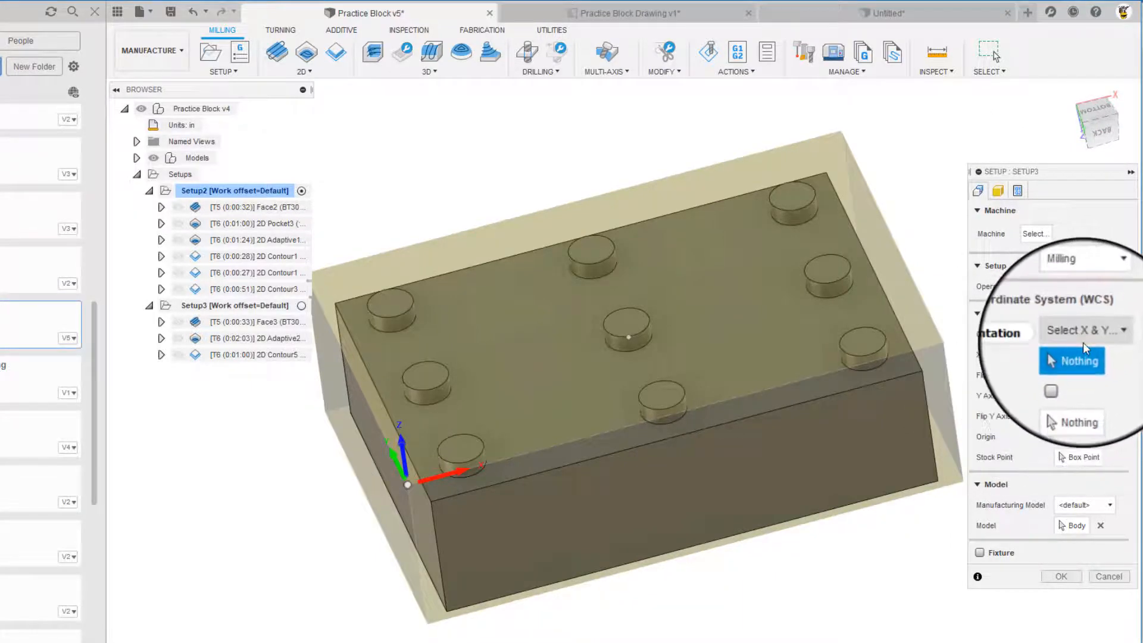
Examine Setup3's work coordinate system with the Select X & Y axes orientation, its stock box point origin and its model body.
click(1085, 336)
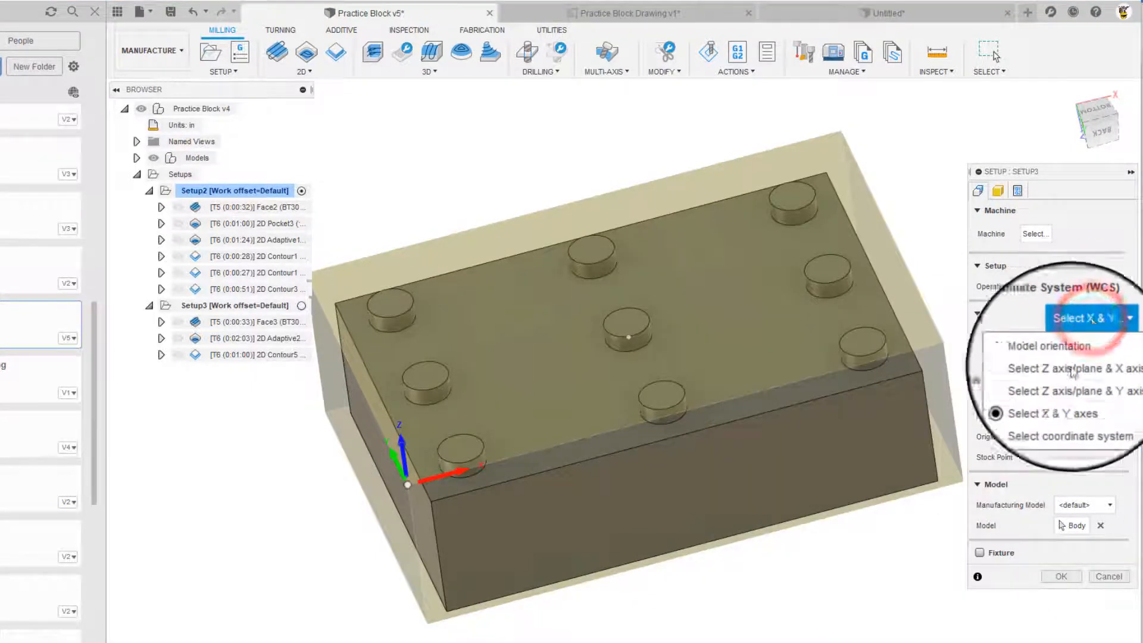
click(1057, 400)
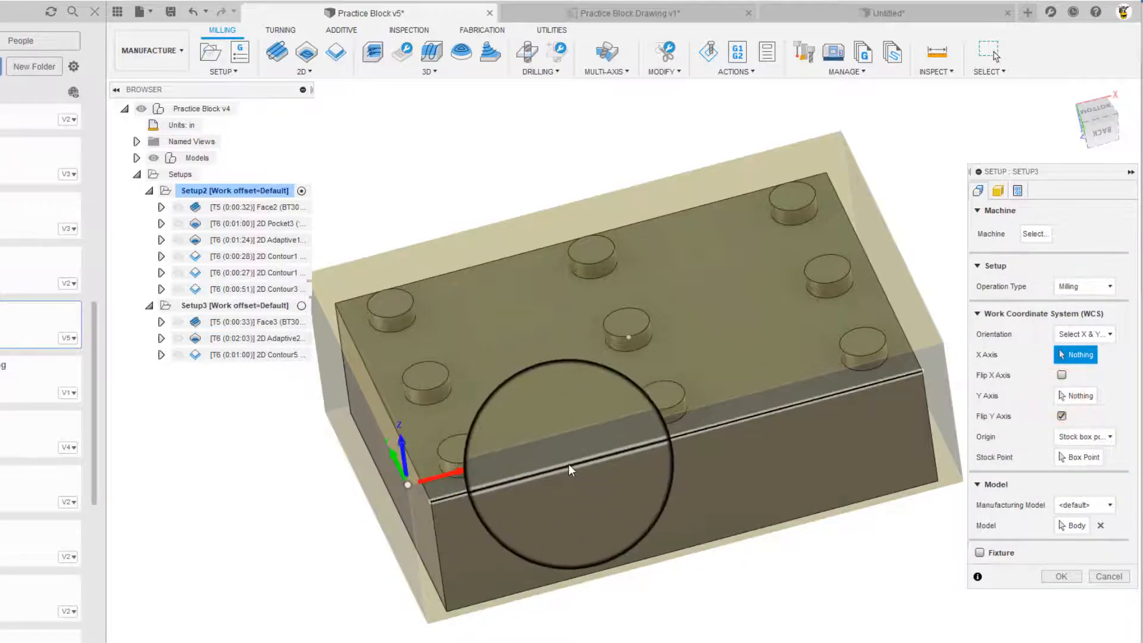
shift+middle_drag(570, 463, 421, 454)
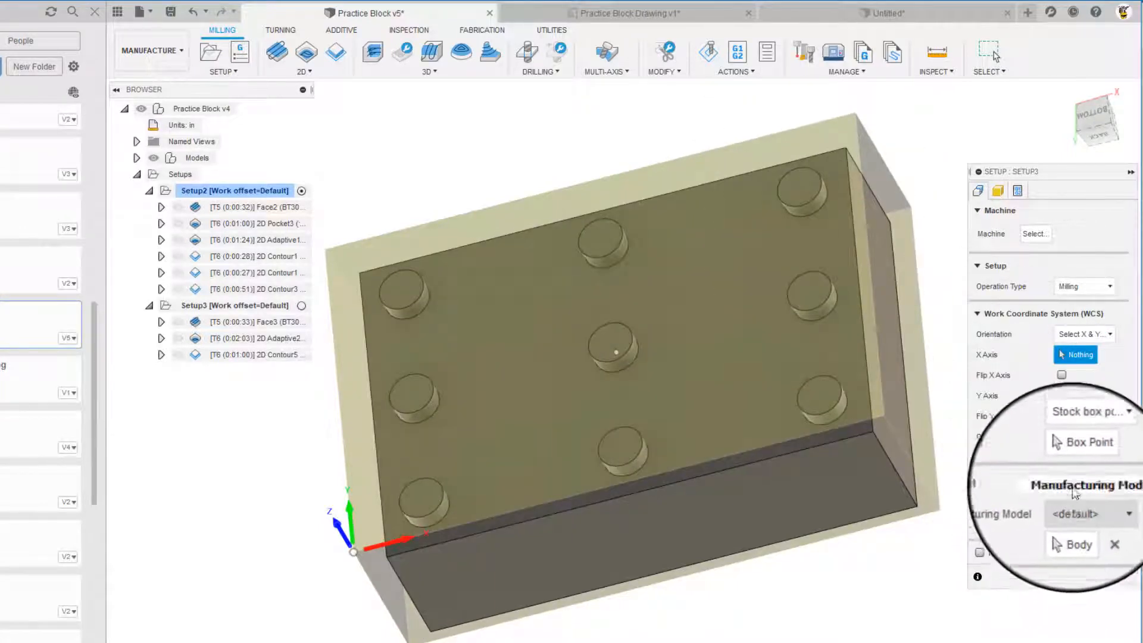
click(1074, 456)
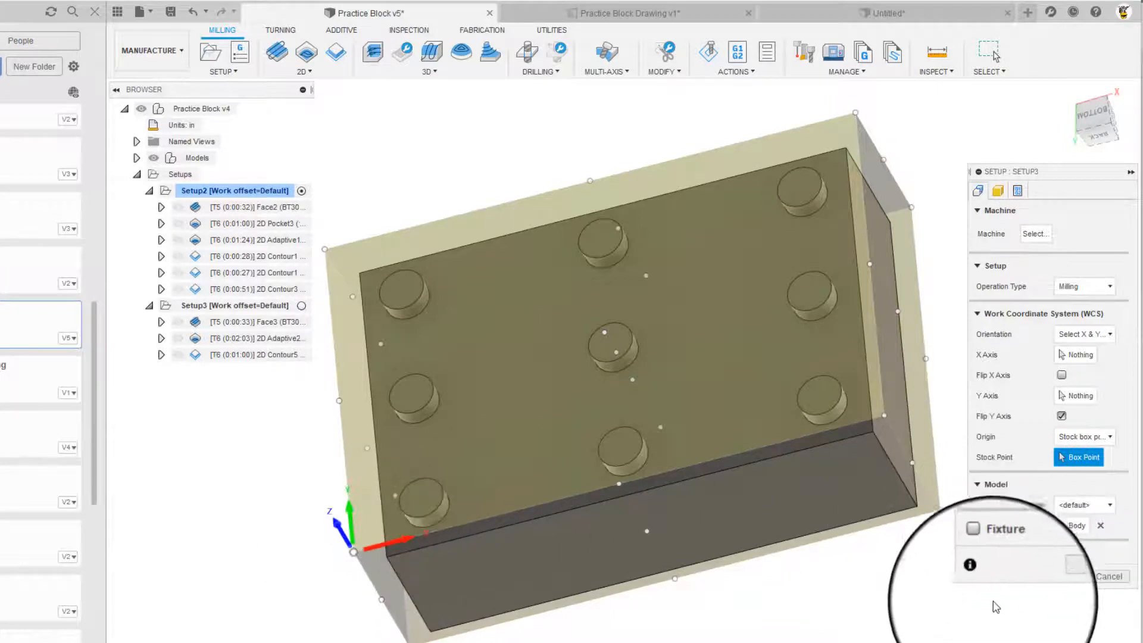
click(1072, 525)
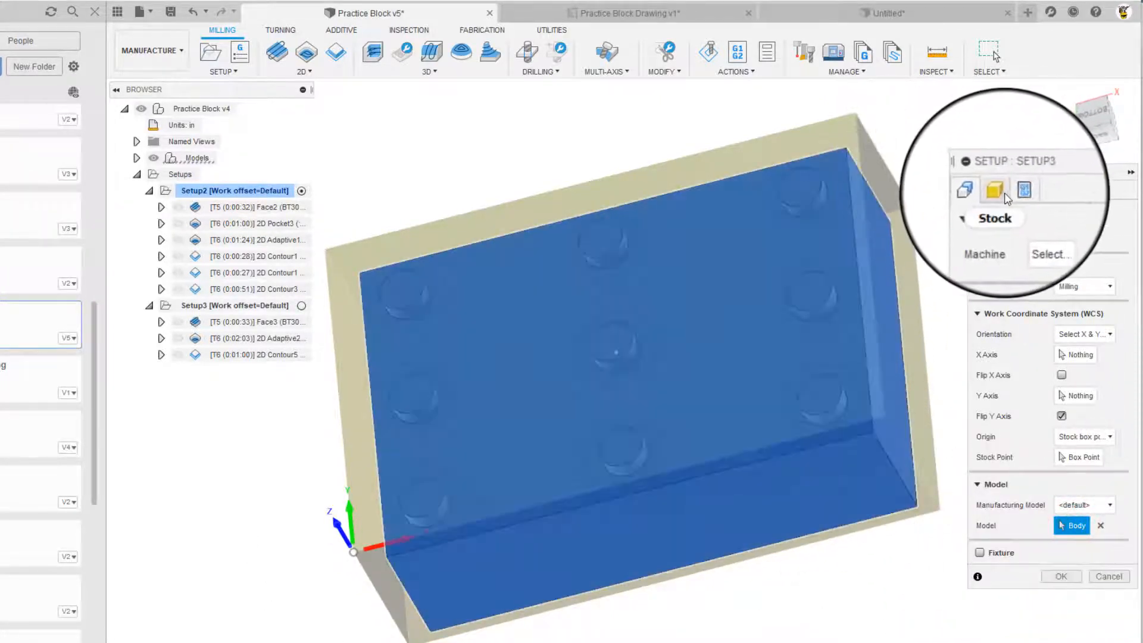
Examine Setup3's fixed size box stock, including its height and model position offset, and accept the setup.
click(998, 190)
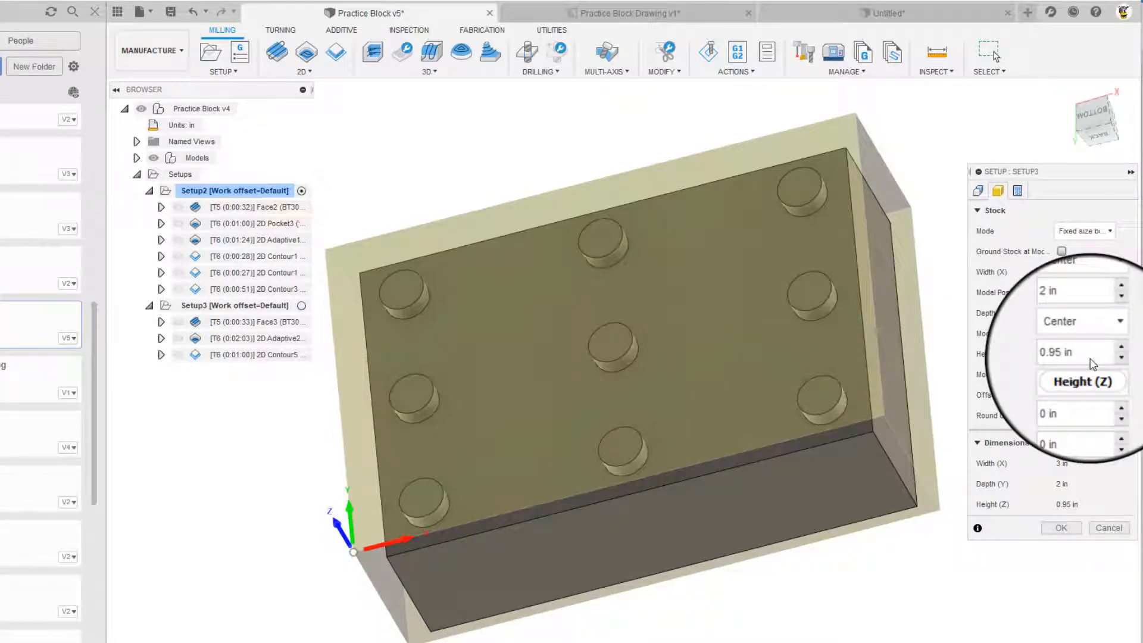
mouse_move(1093, 364)
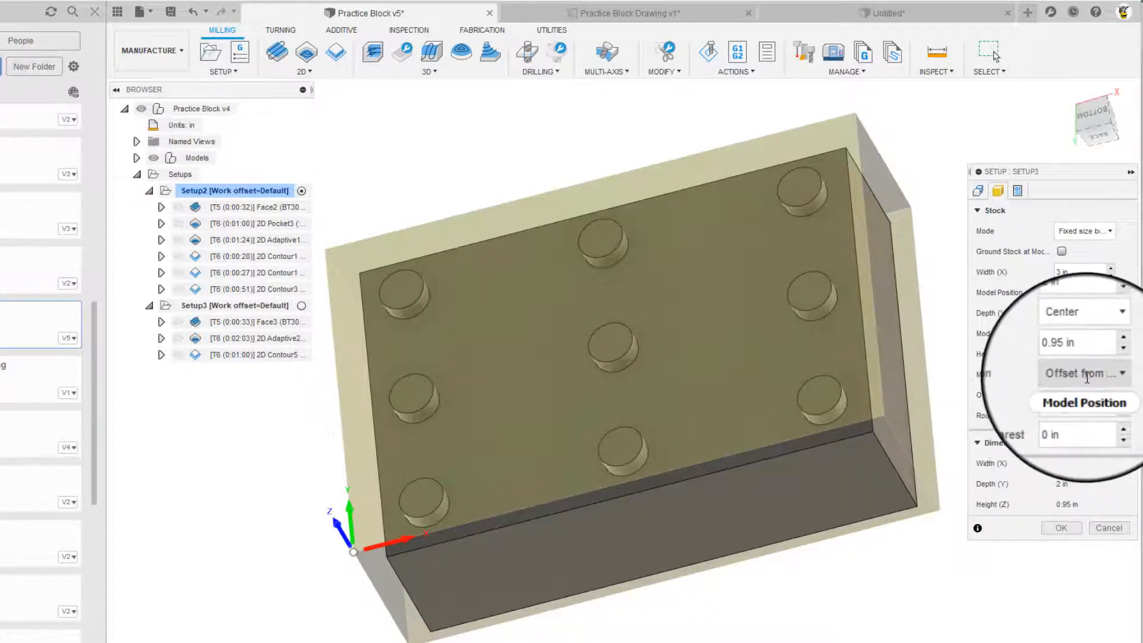
click(1049, 424)
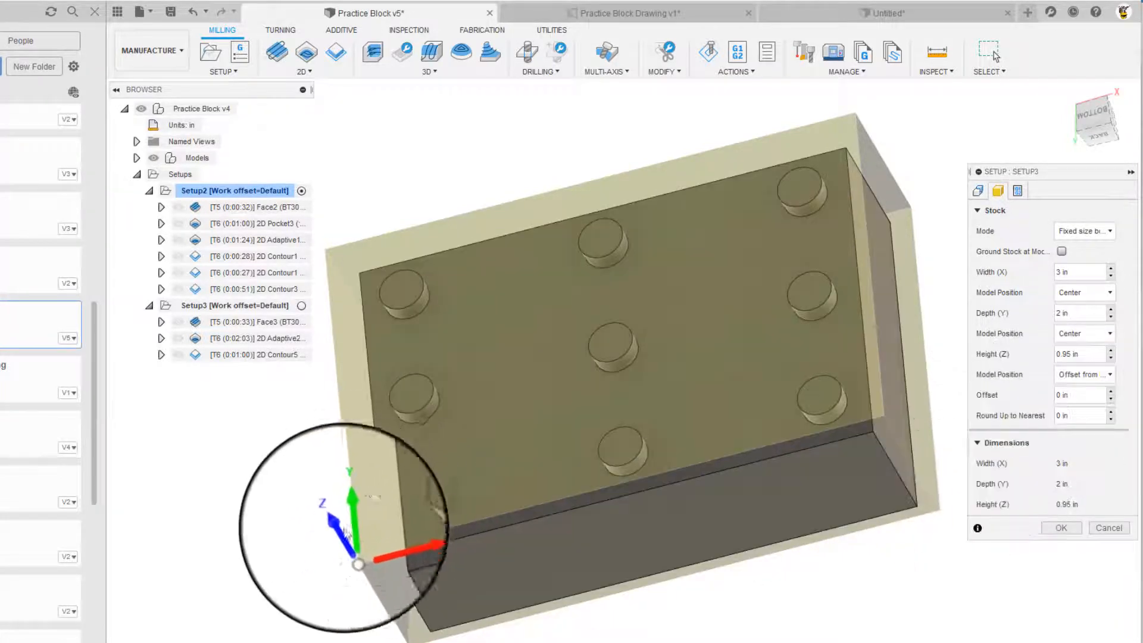
shift+middle_drag(488, 517, 489, 461)
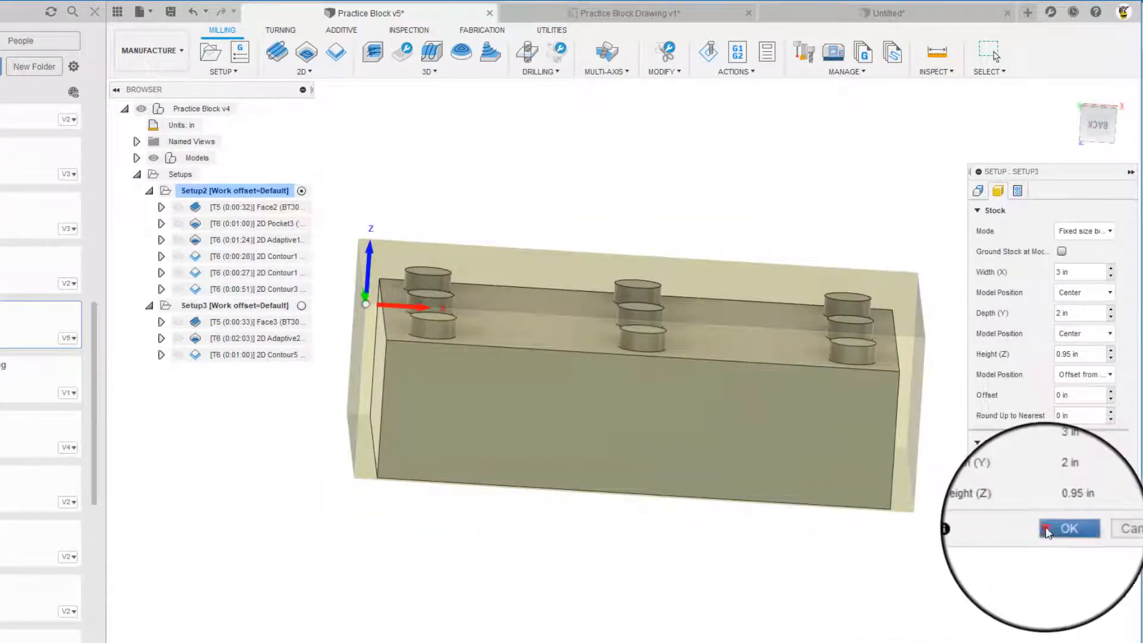
click(1062, 528)
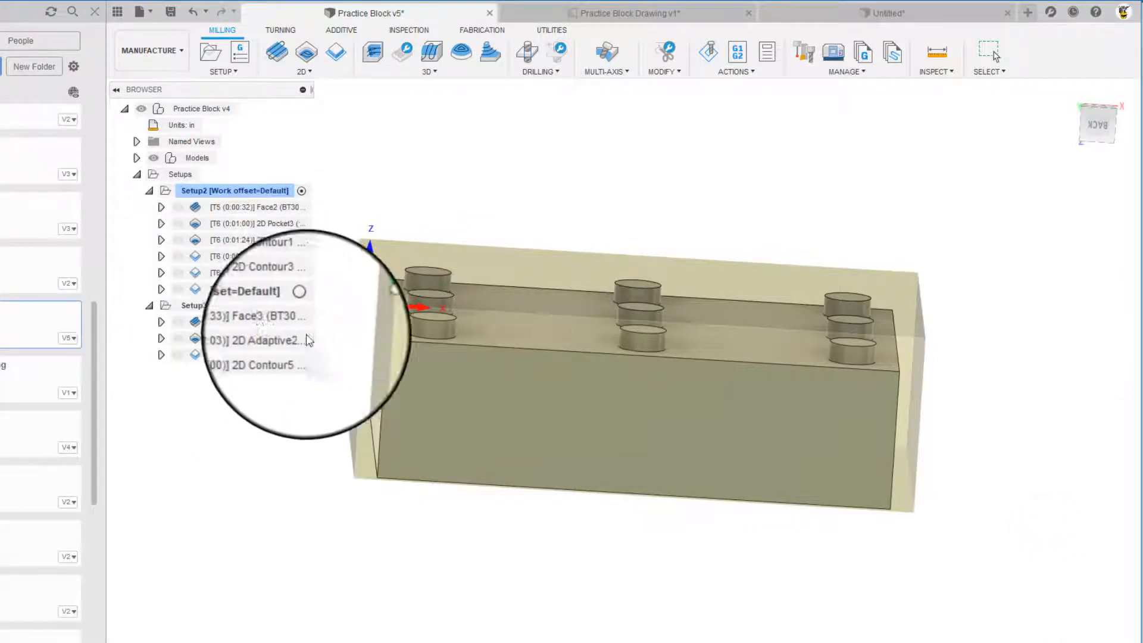
Display the toolpaths of Setup3's Face3, 2D Adaptive2 and 2D Contour5 together on the boss side of the block.
middle_drag(572, 425, 619, 430)
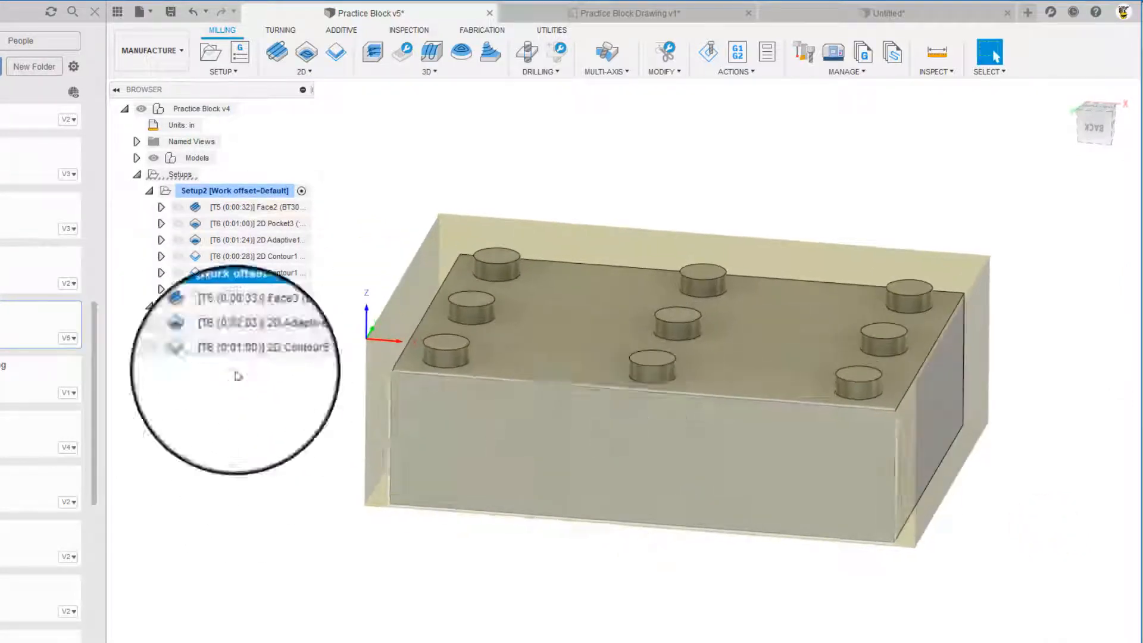
click(240, 322)
click(178, 322)
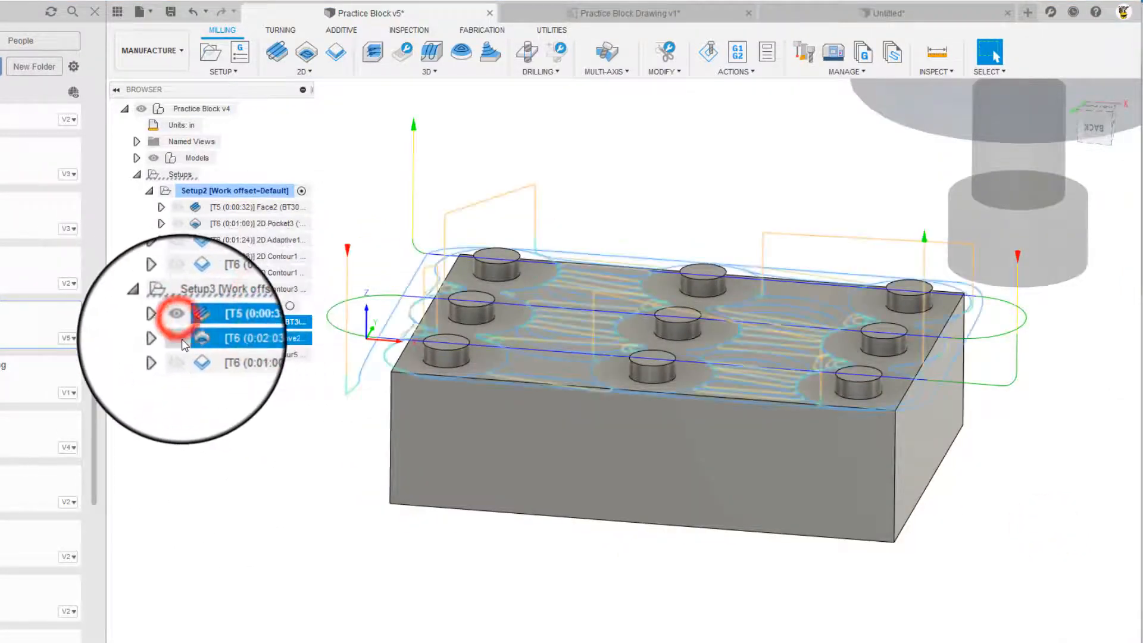
click(180, 338)
click(176, 355)
mouse_move(439, 464)
shift+middle_down()
mouse_move(556, 365)
mouse_move(740, 388)
mouse_move(942, 359)
shift+middle_up()
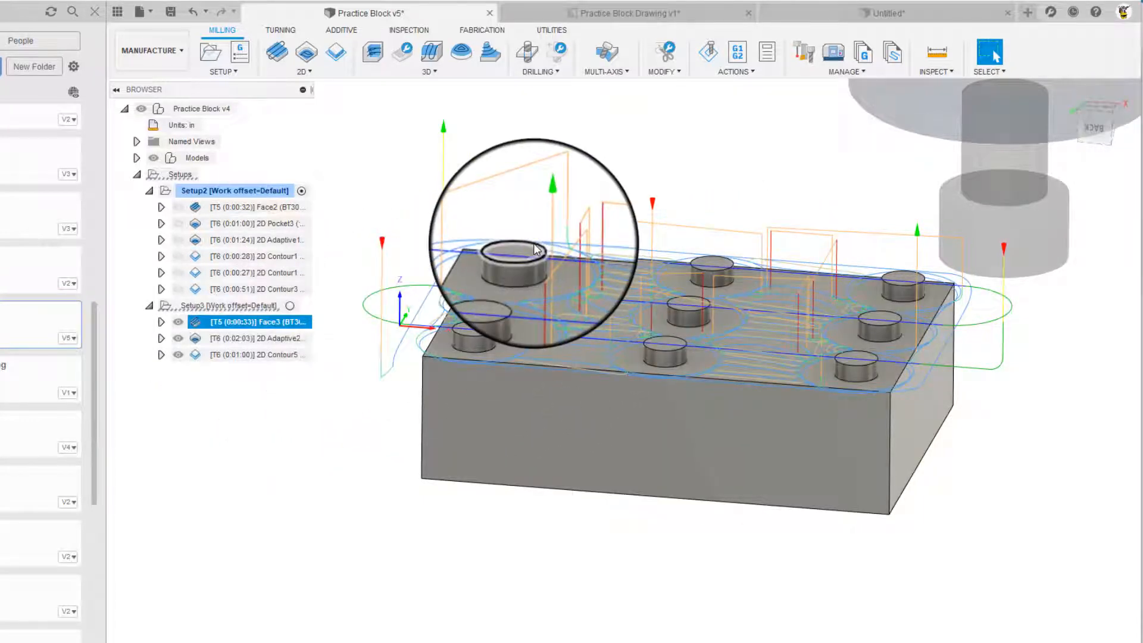
click(222, 508)
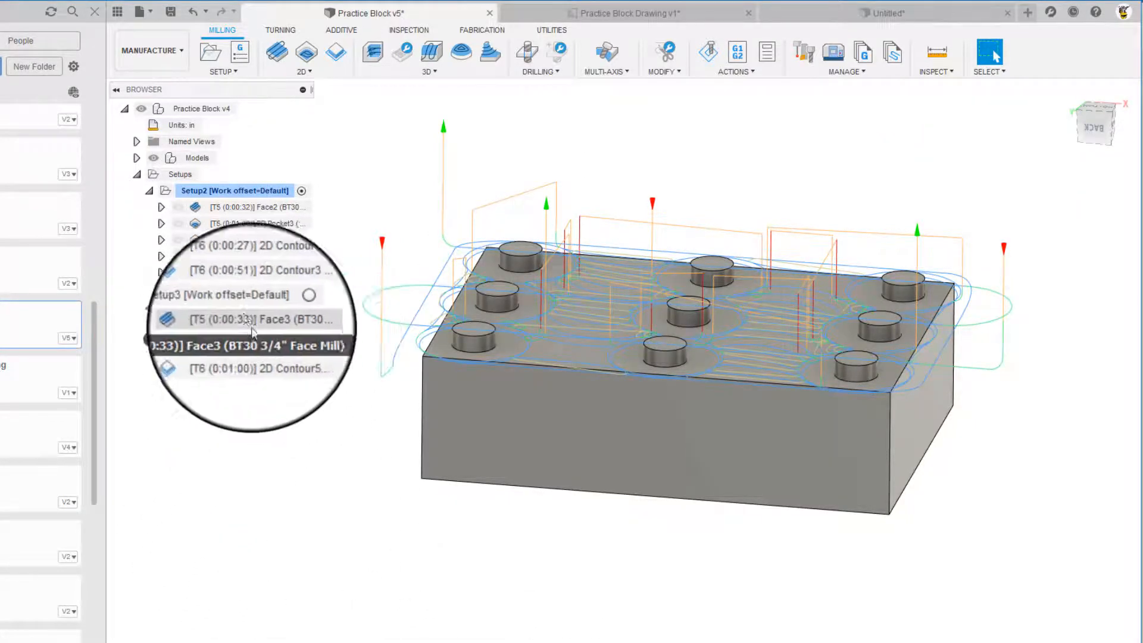
Hide the toolpaths of Setup3's Face3, 2D Adaptive2 and 2D Contour5.
click(180, 322)
click(178, 339)
click(178, 354)
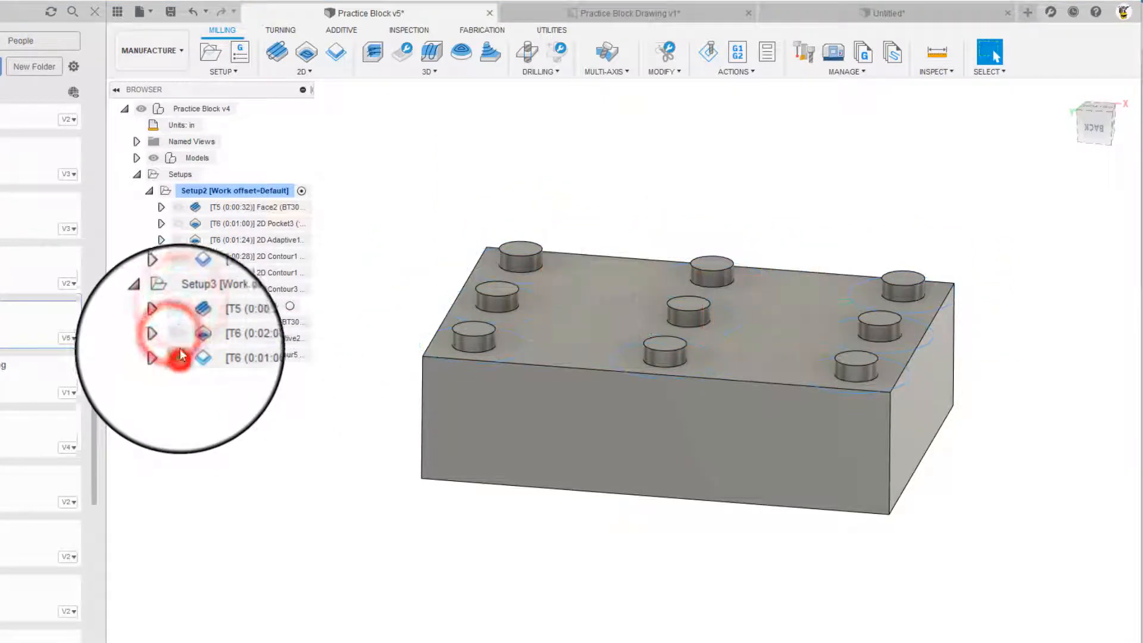
scroll(372, 412, down, 1)
middle_drag(369, 405, 358, 437)
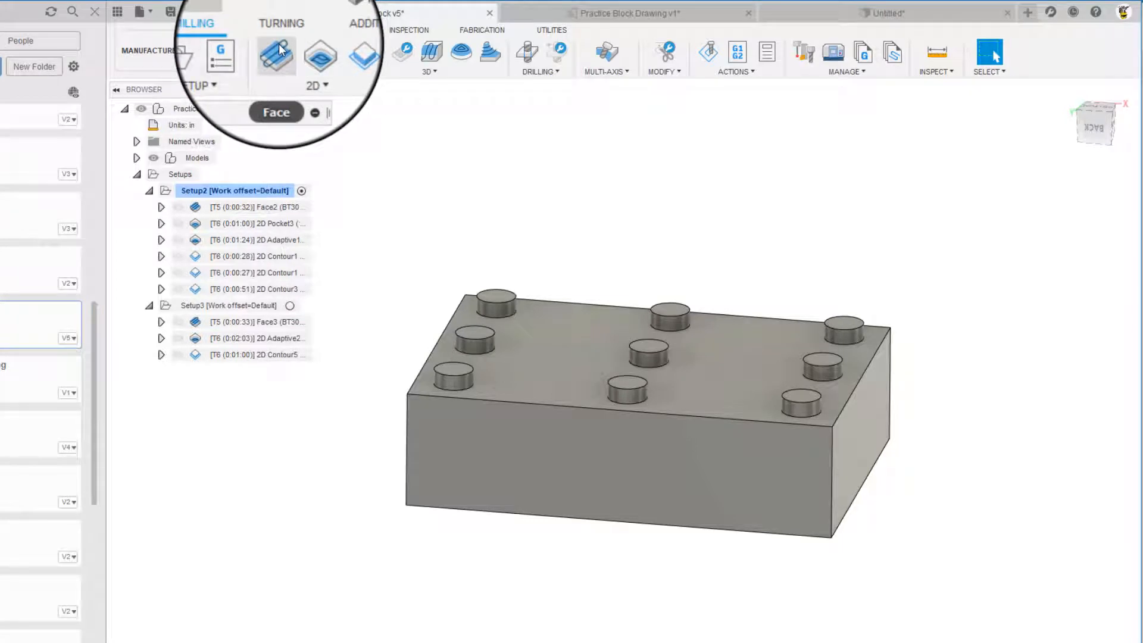
Open Setup3's Face3 operation for editing and examine its stock contour outline over the boss side of the block.
click(250, 321)
right_click(253, 321)
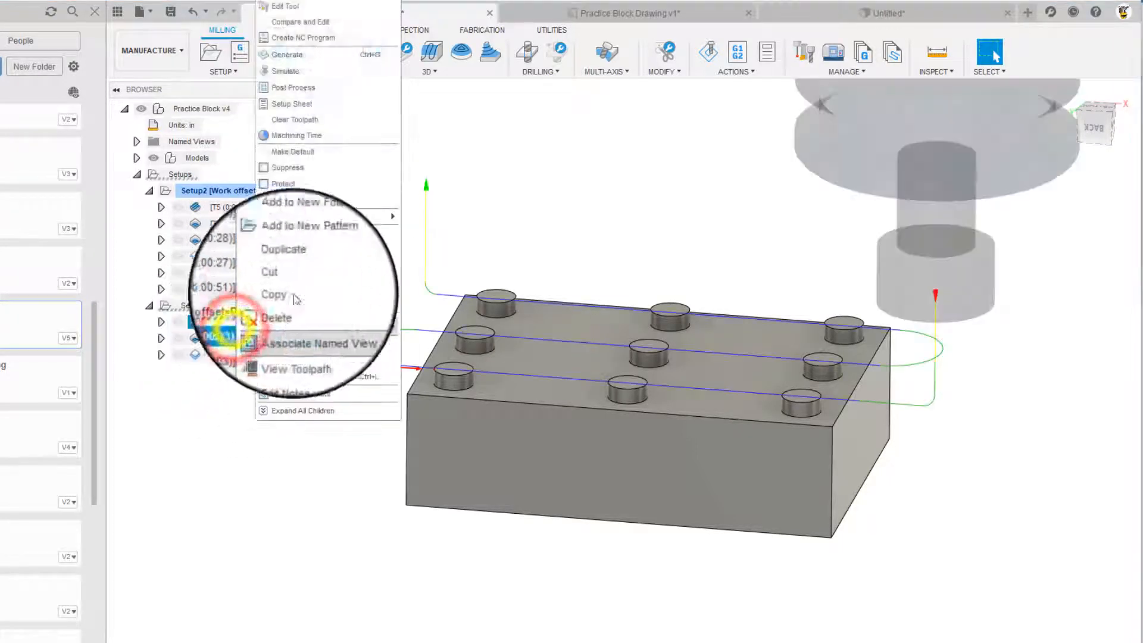
click(276, 2)
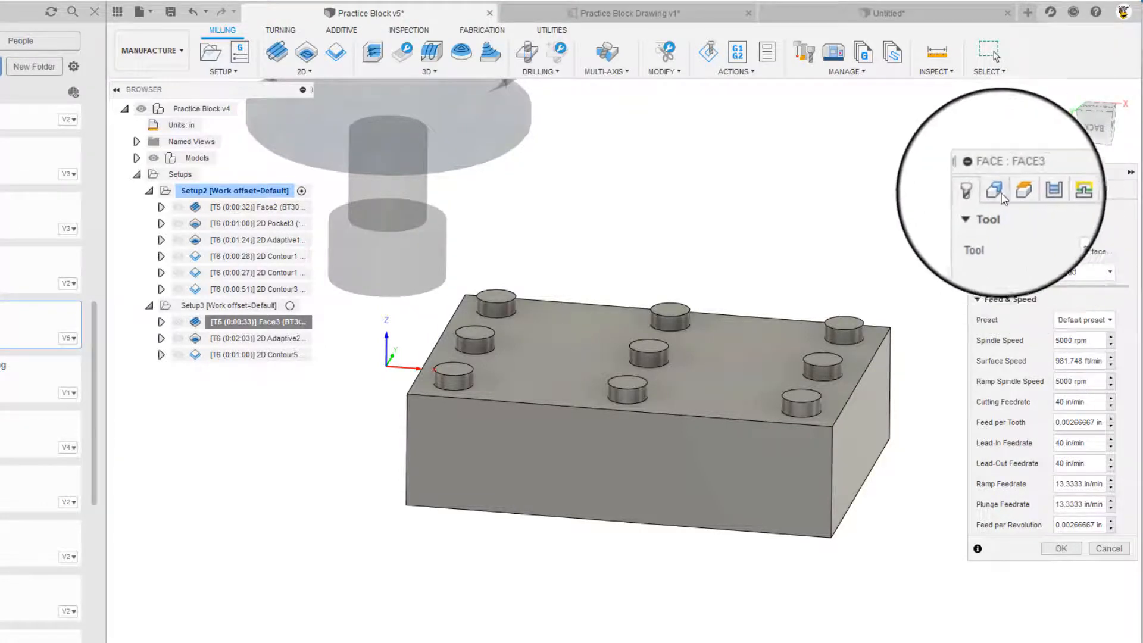
click(997, 191)
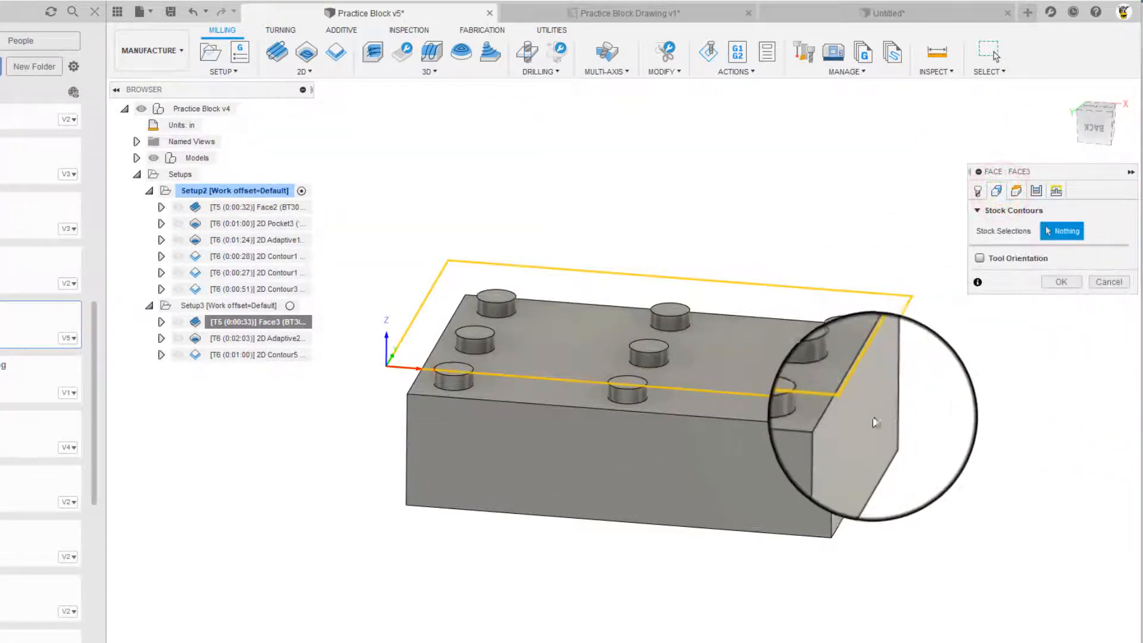
mouse_move(858, 434)
middle_down()
mouse_move(847, 444)
mouse_move(873, 432)
middle_up()
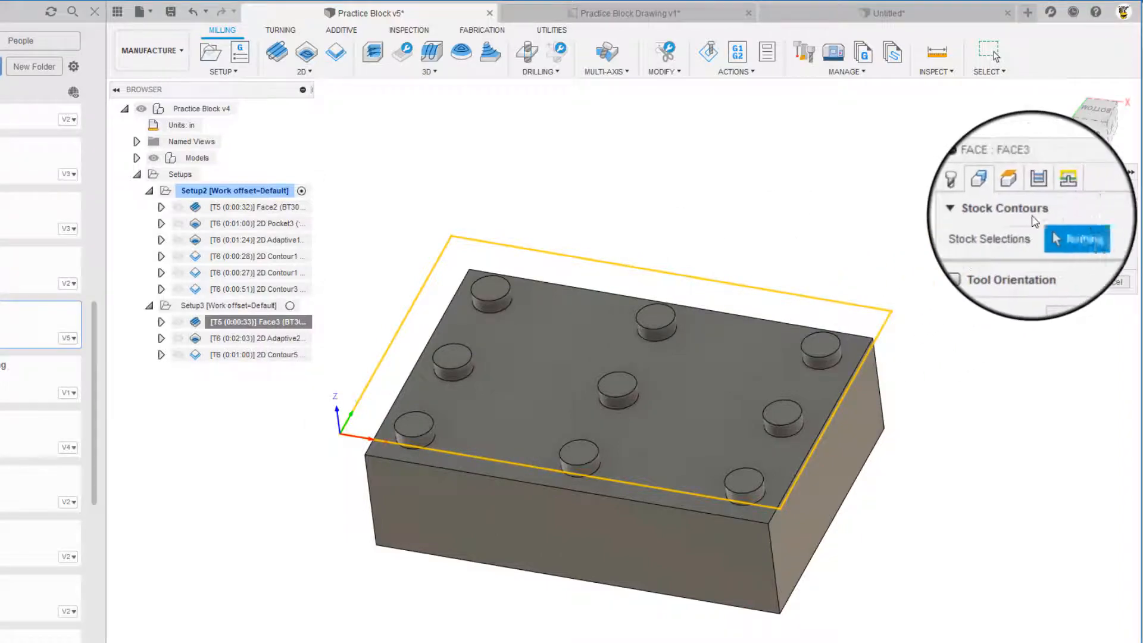
Examine Face3's heights, passes and linking settings, and accept the operation.
click(1016, 191)
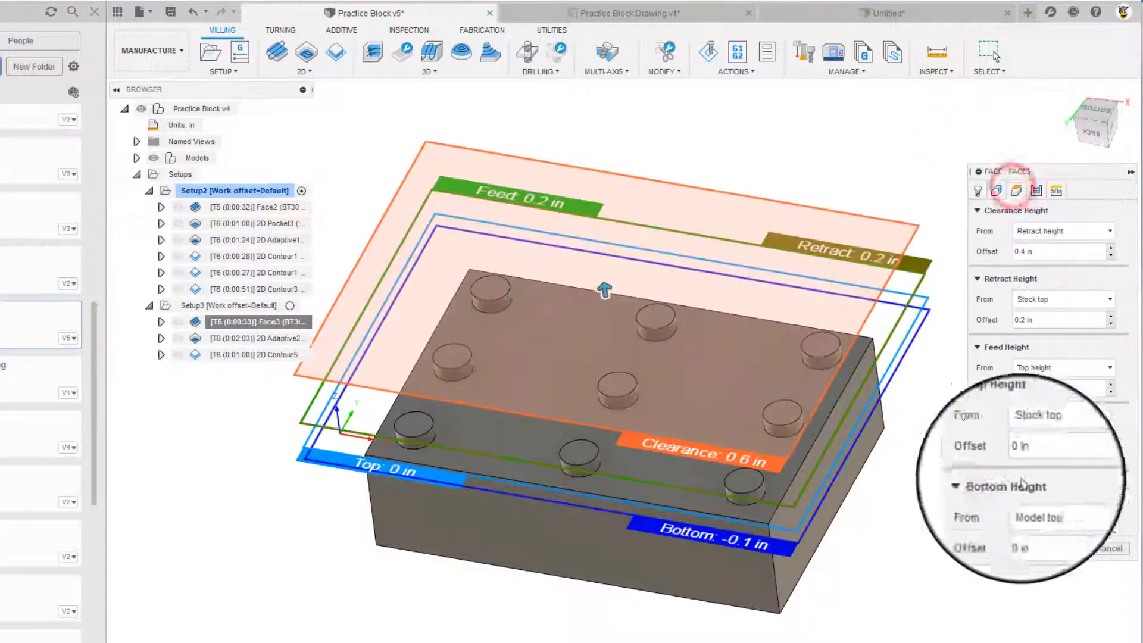
shift+middle_drag(408, 498, 701, 511)
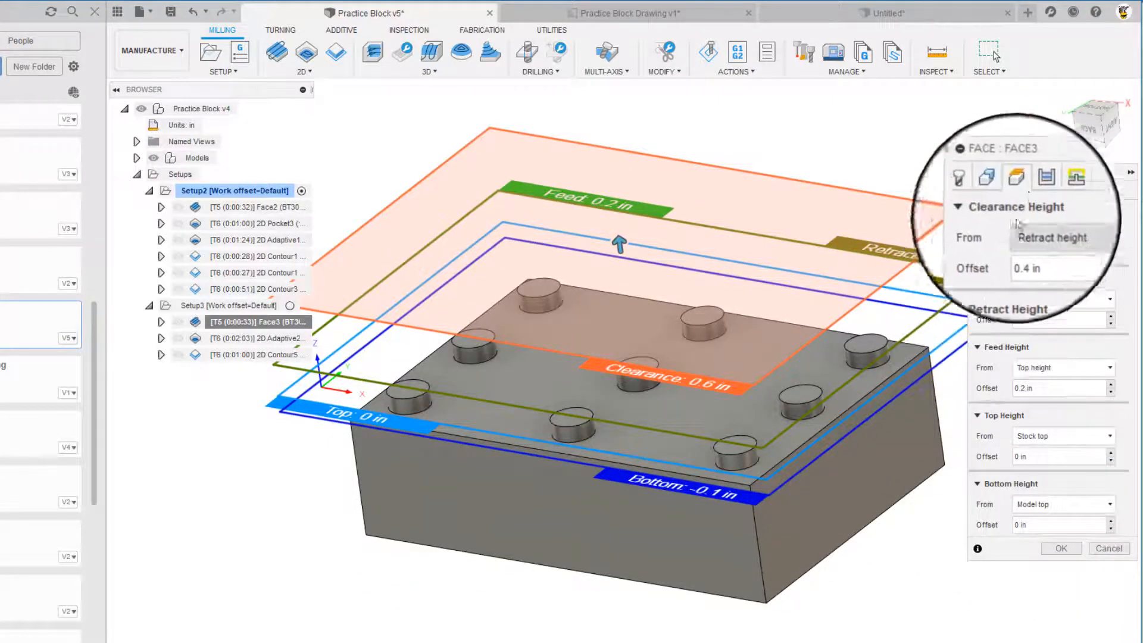
click(1037, 191)
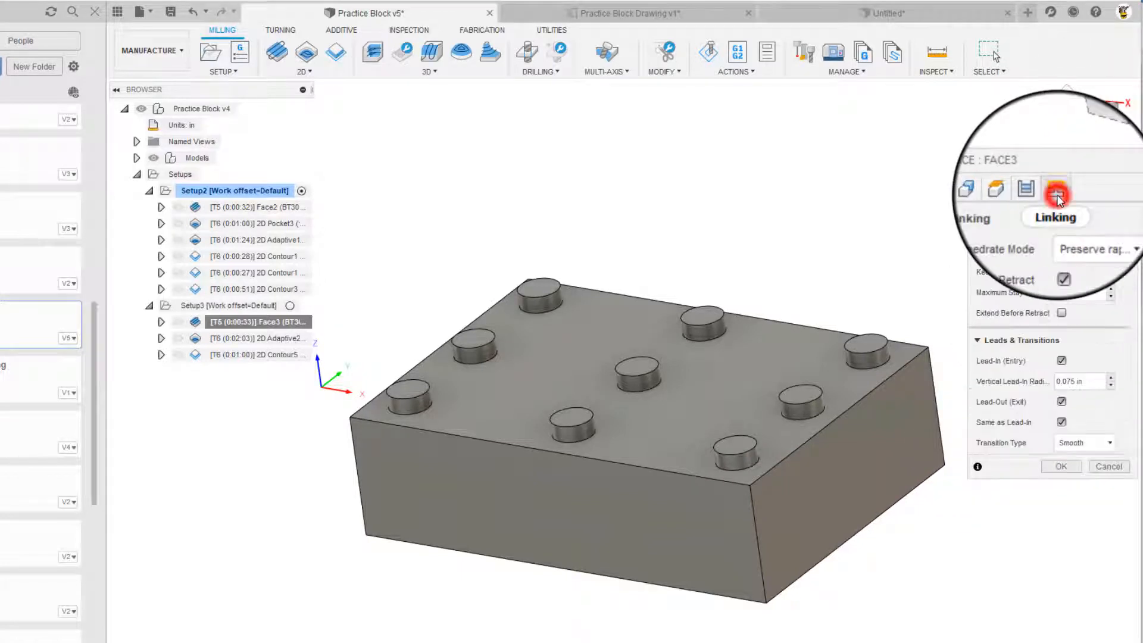
click(1052, 467)
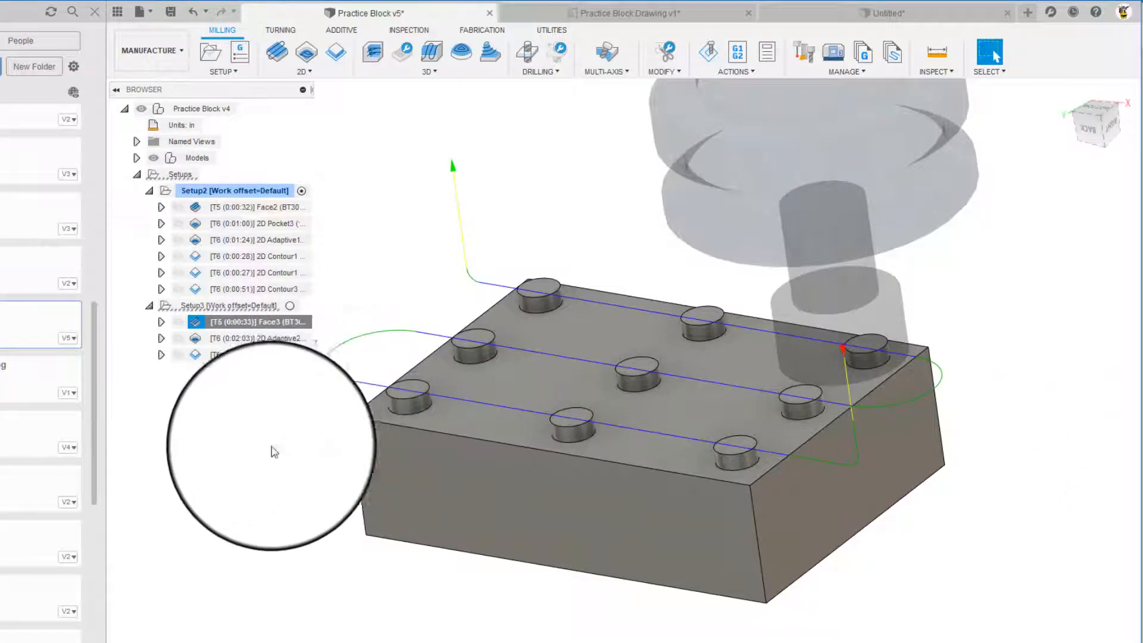
Simulate Face3 milling the stock above the bosses, and close the simulation.
mouse_move(410, 465)
shift+middle_down()
mouse_move(421, 455)
mouse_move(400, 470)
shift+middle_up()
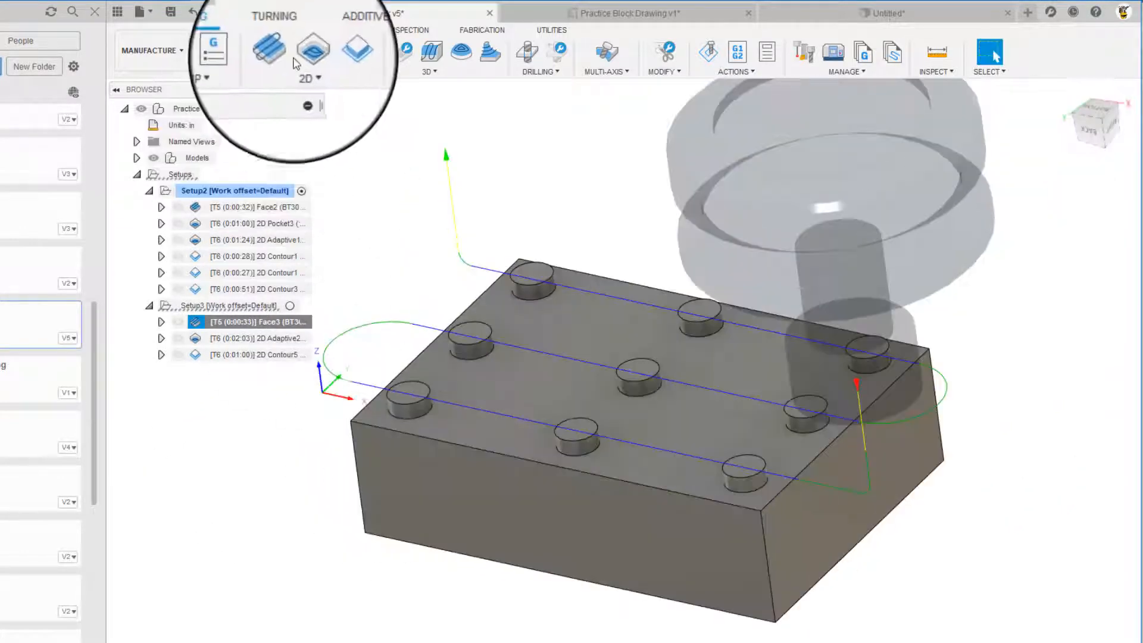
click(708, 52)
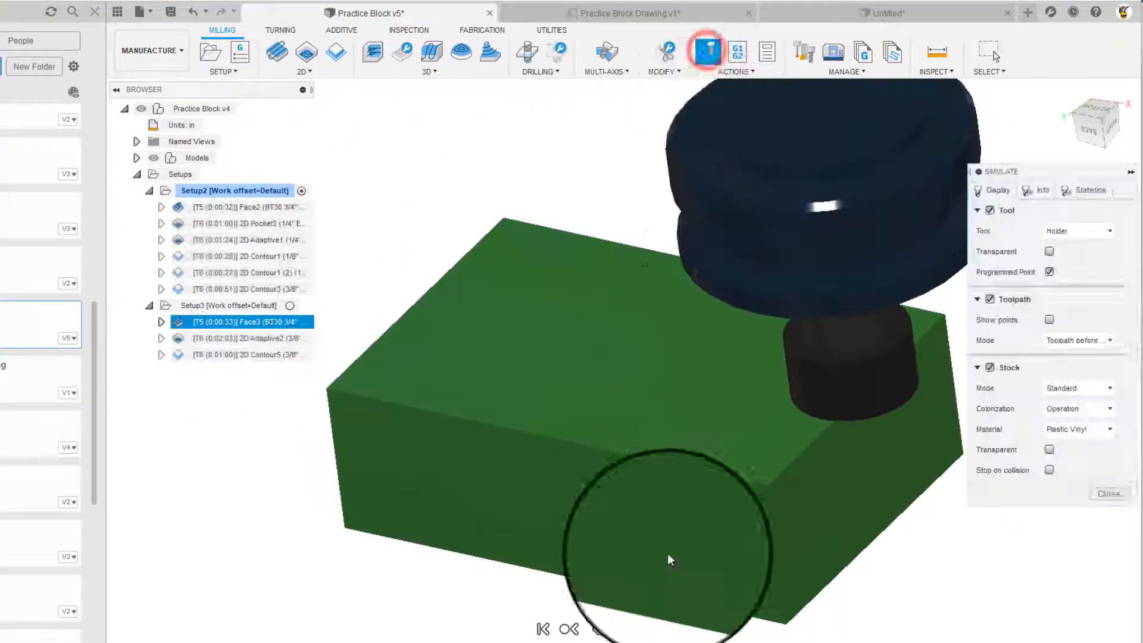
click(624, 630)
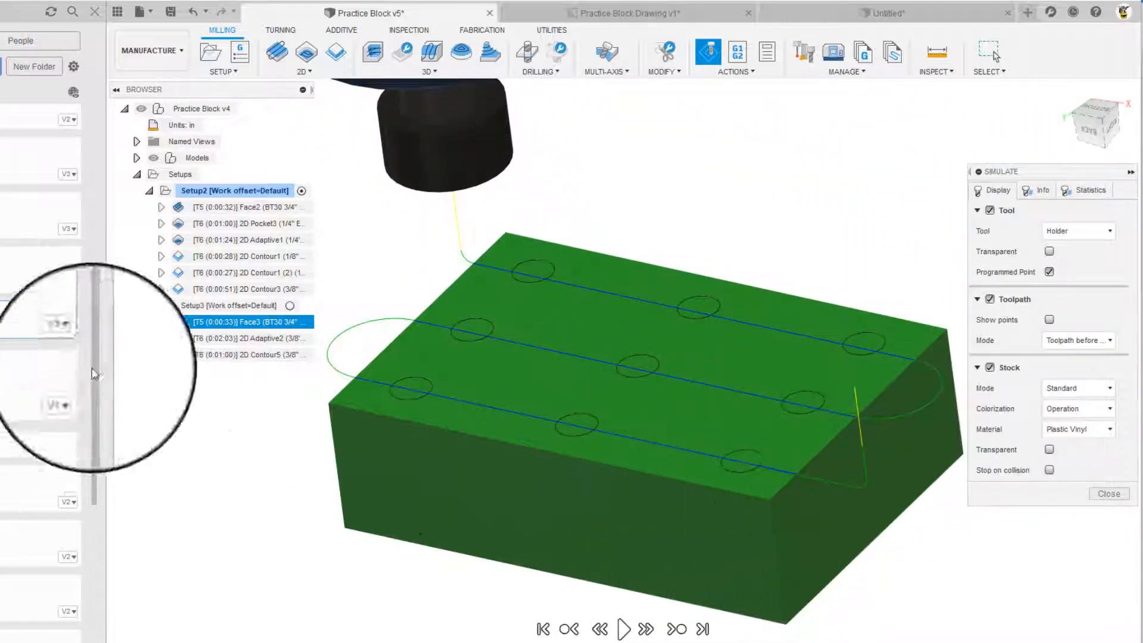
click(1101, 492)
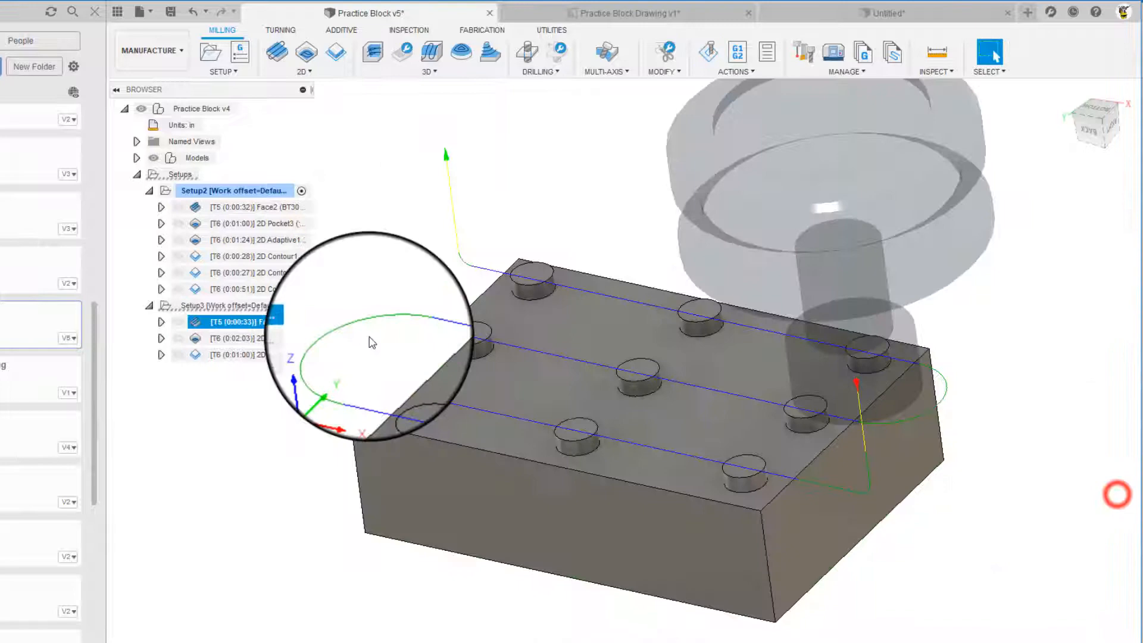
Examine 2D Adaptive2's toolpath around the round bosses, and clear the selection.
click(270, 338)
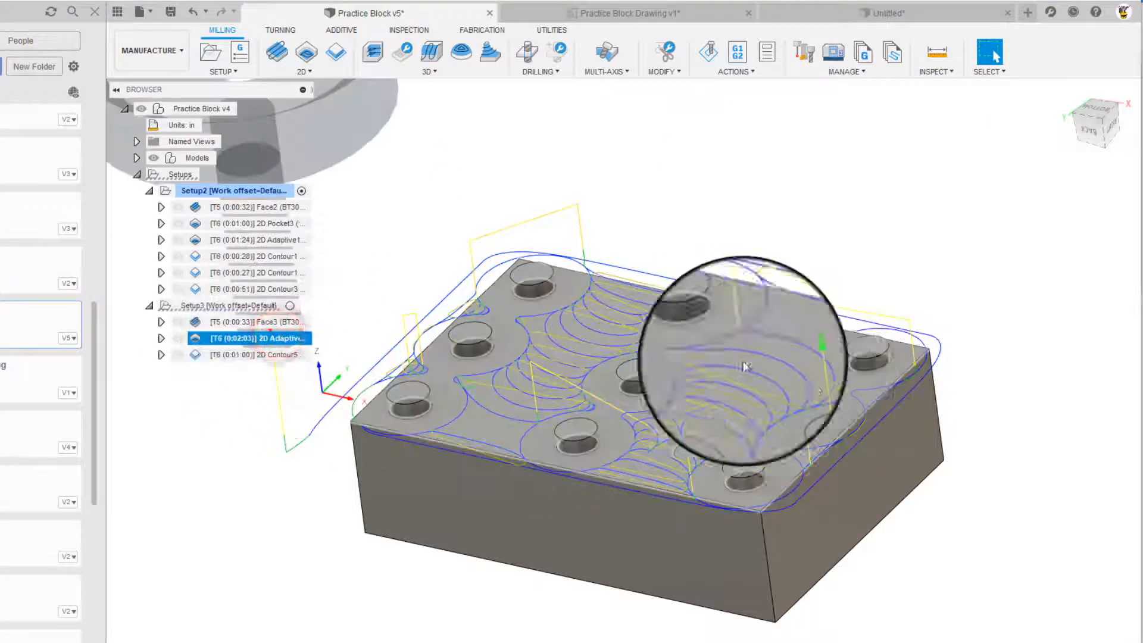
scroll(633, 395, up, 3)
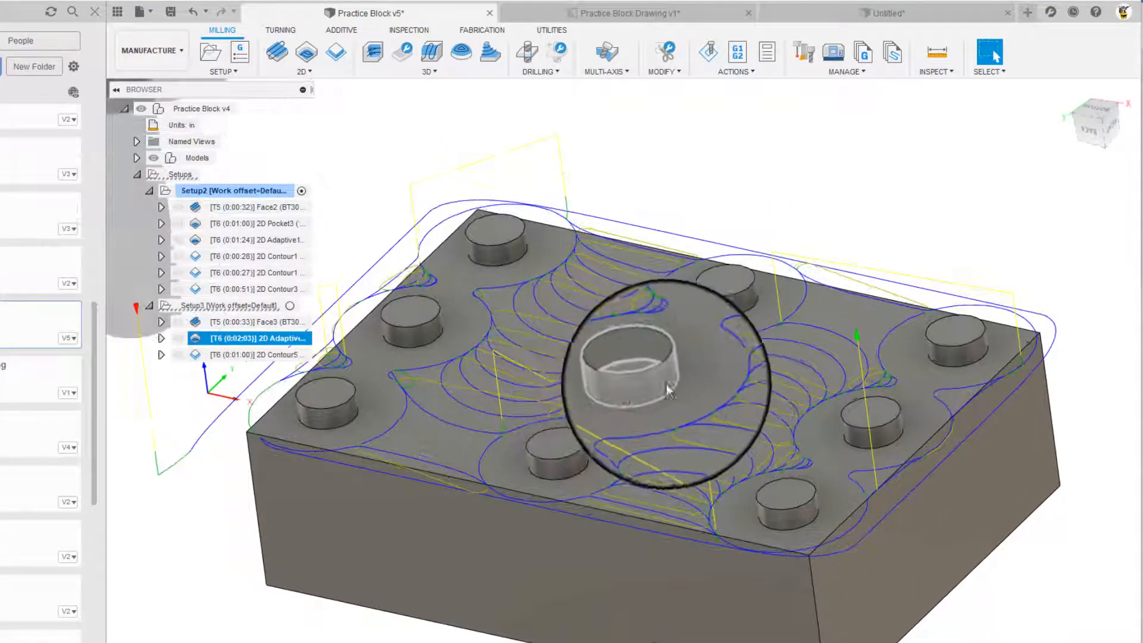
scroll(357, 441, down, 2)
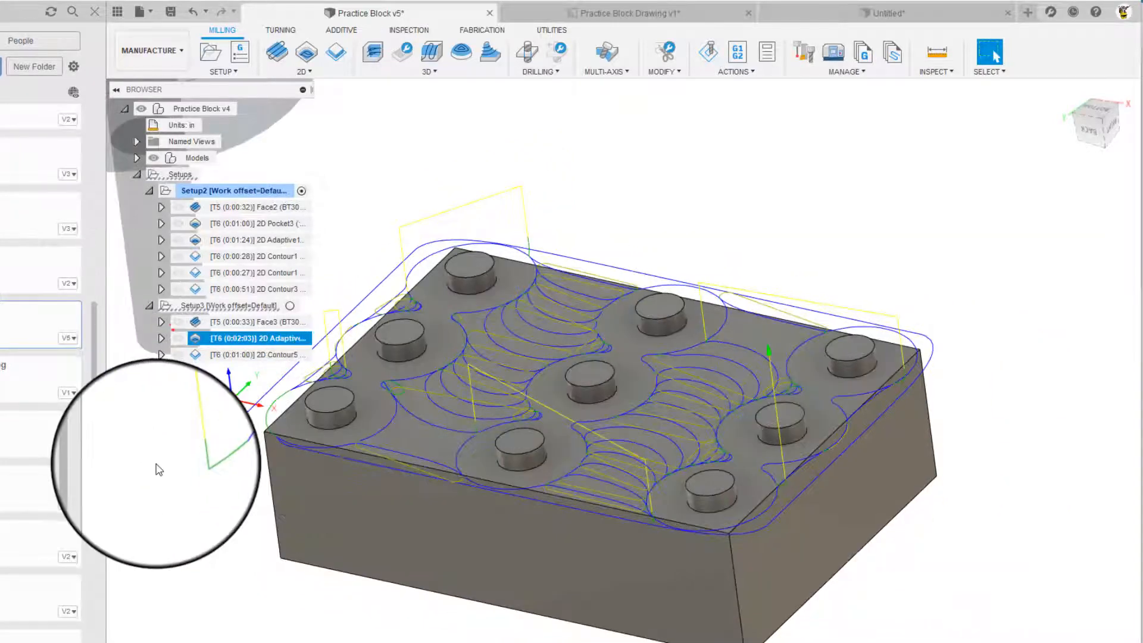
click(155, 465)
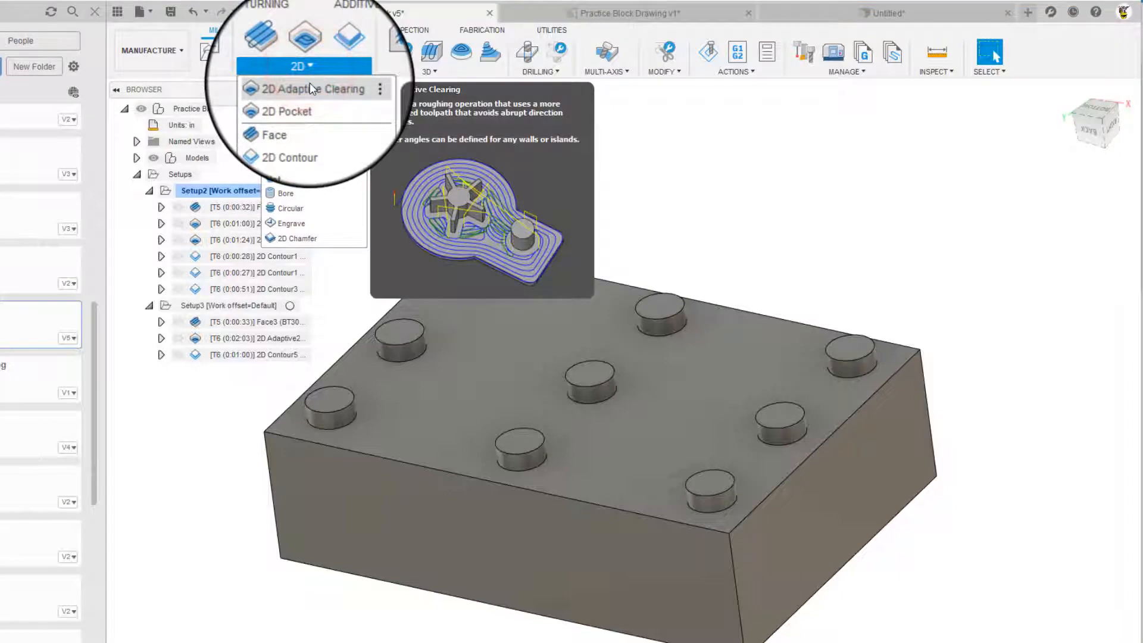
click(192, 397)
Open 2D Adaptive2 for editing and choose tool 6, the 3/8" Endmill, from the local tool library.
click(253, 338)
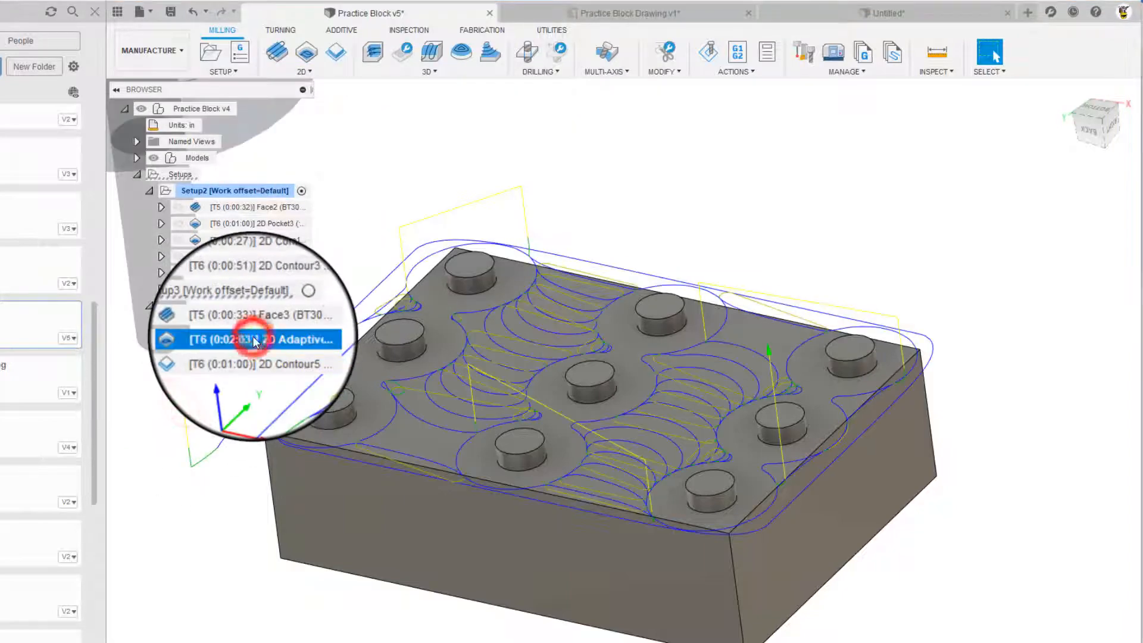
right_click(254, 338)
click(287, 23)
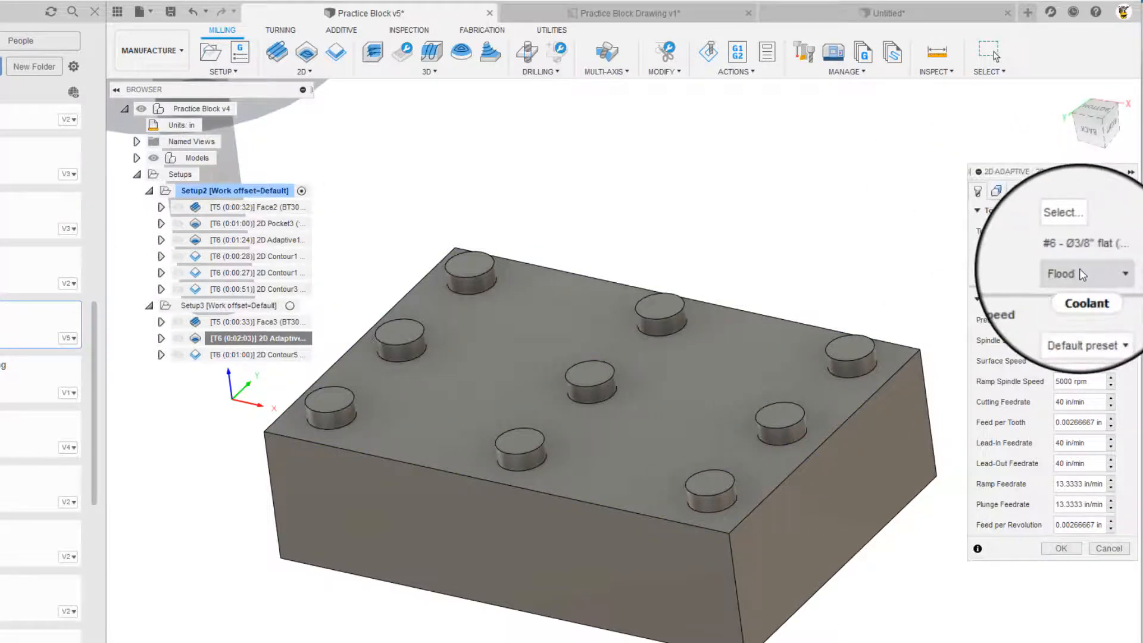
click(1072, 224)
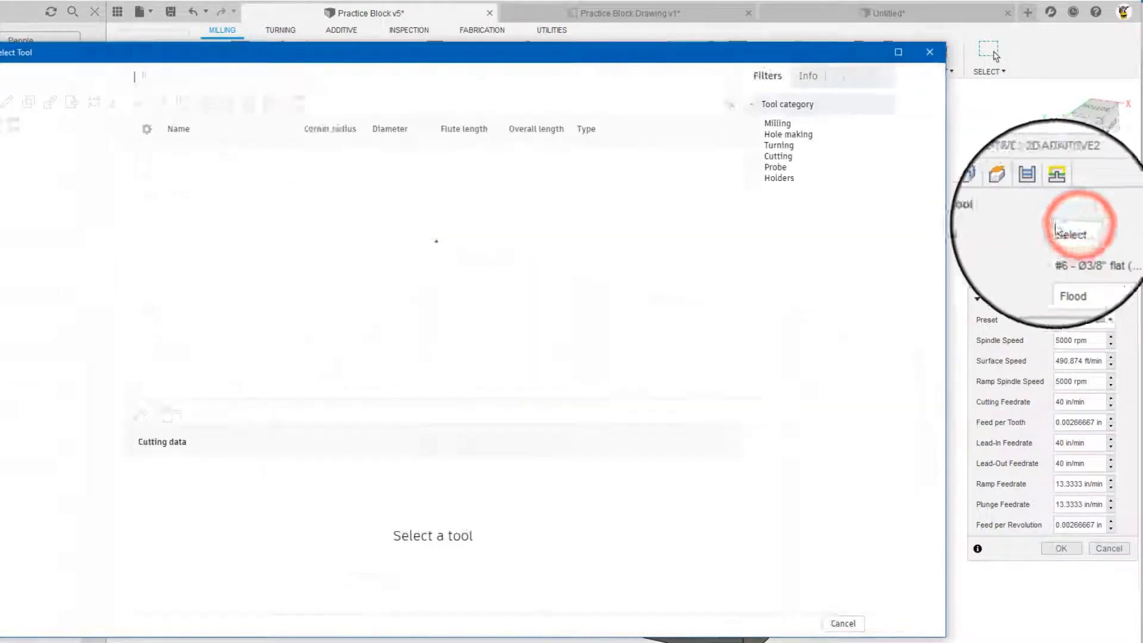
click(39, 296)
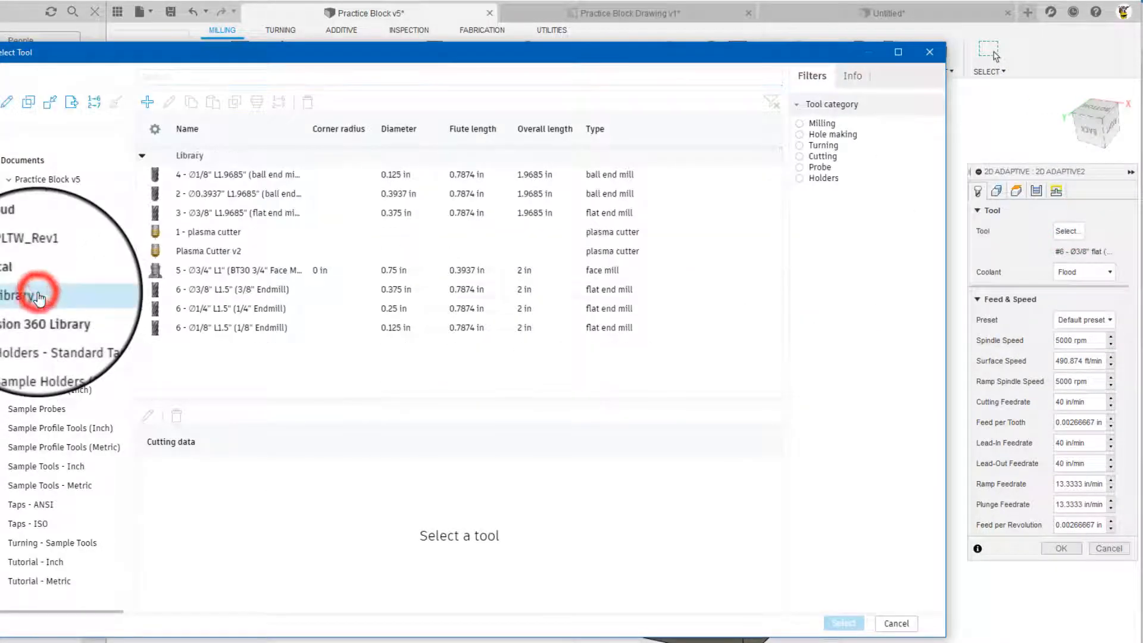
click(268, 290)
click(851, 631)
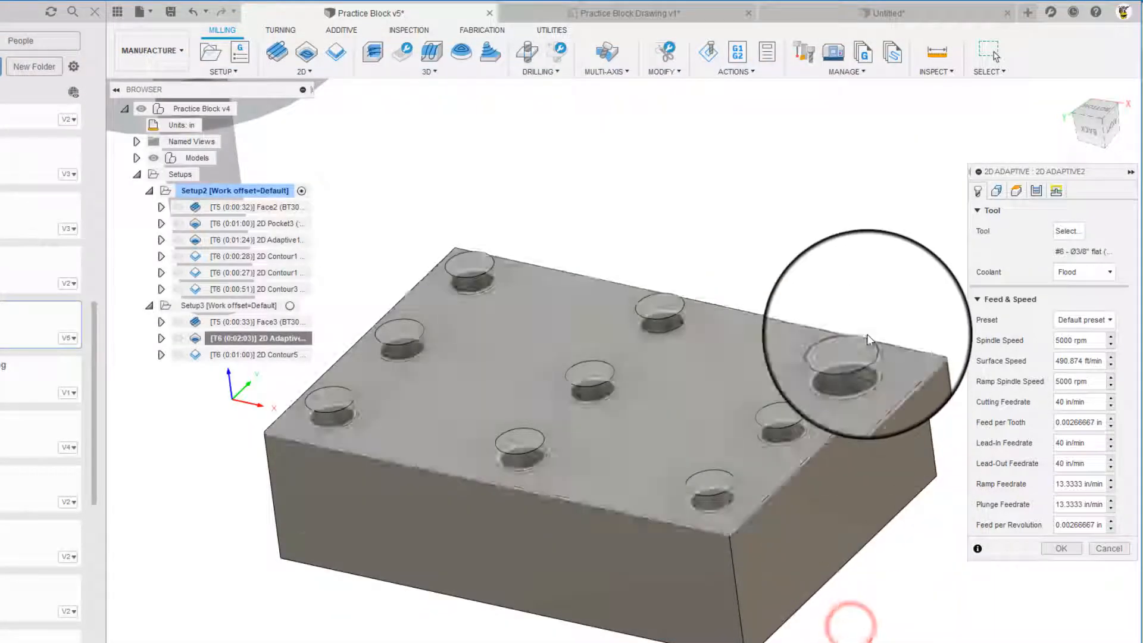
In 2D Adaptive2's geometry, pick the floor face around the round bosses as the pocket selection.
click(1004, 192)
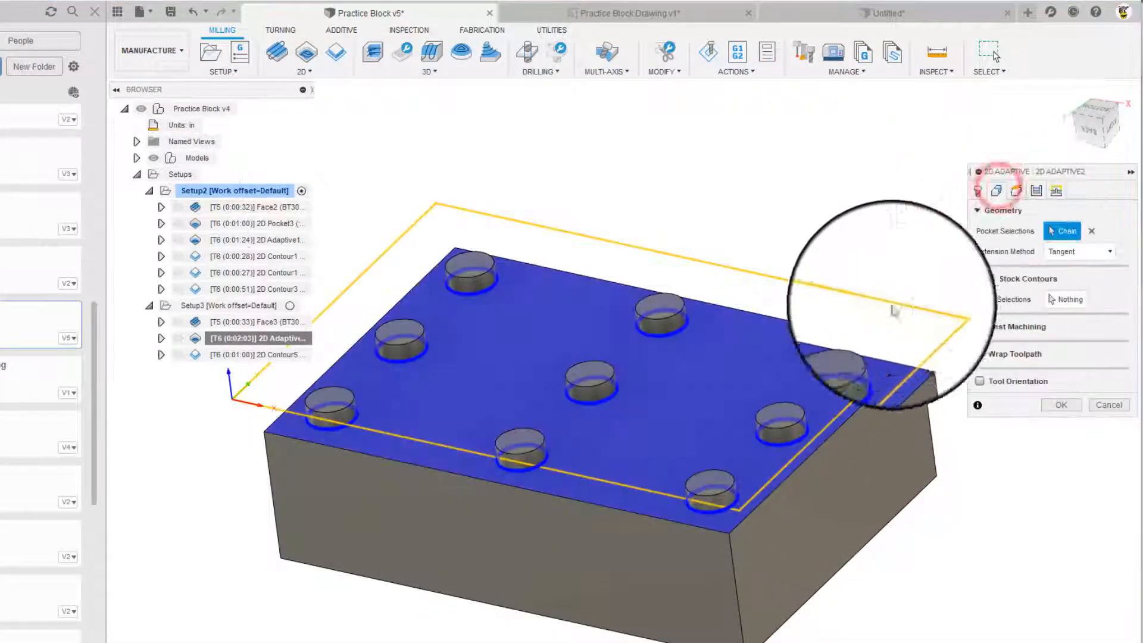
scroll(710, 203, up, 2)
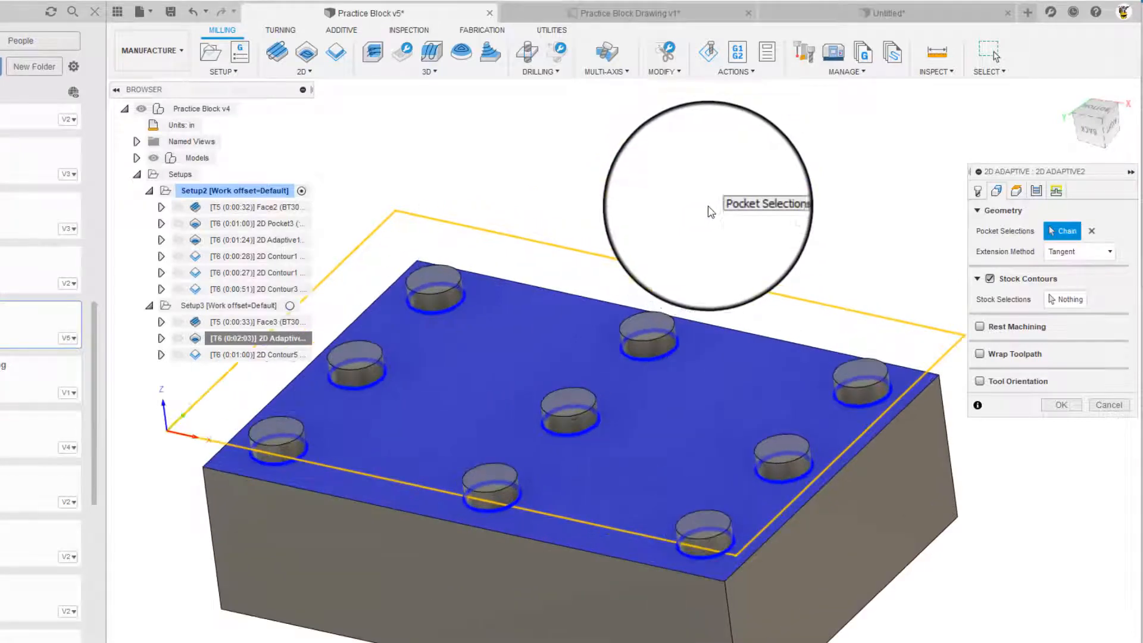
shift+middle_drag(719, 215, 755, 183)
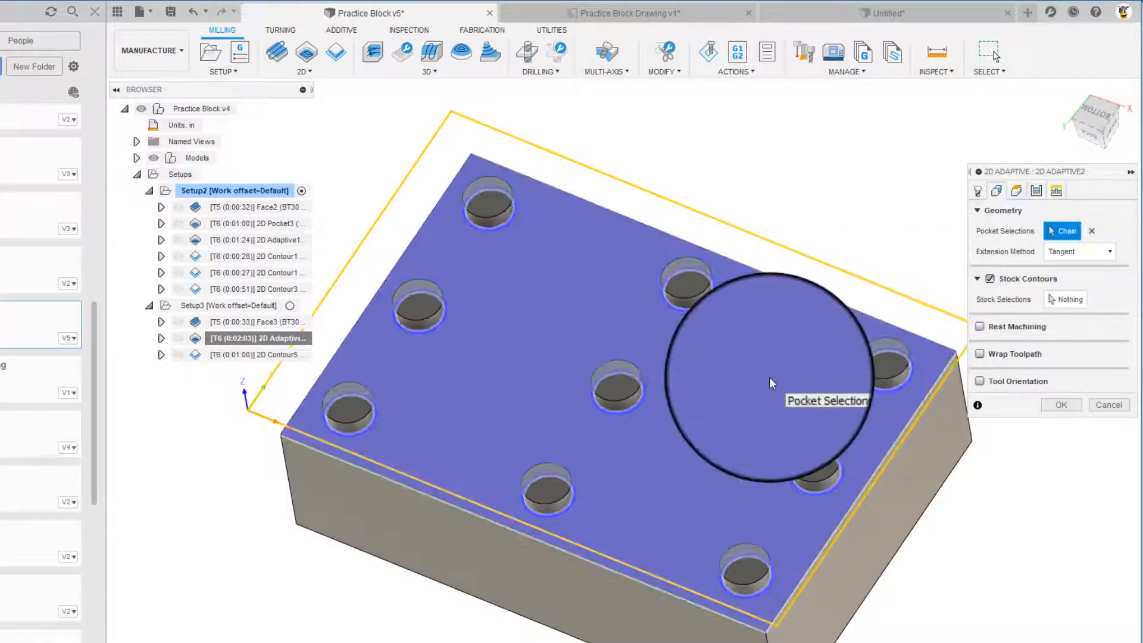
click(770, 377)
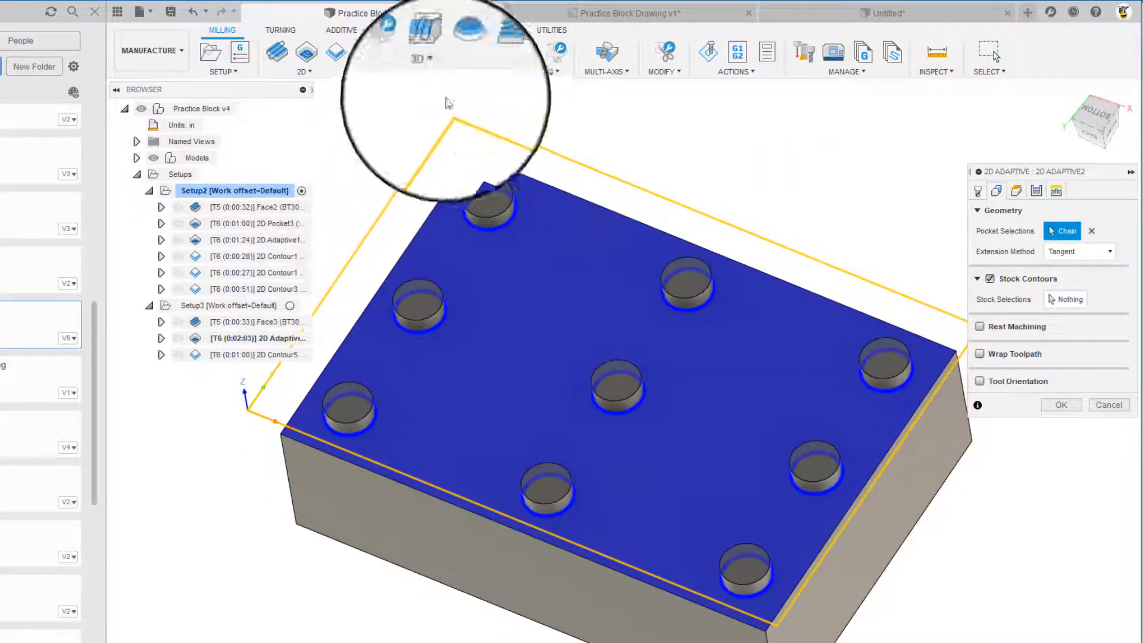
scroll(523, 375, down, 1)
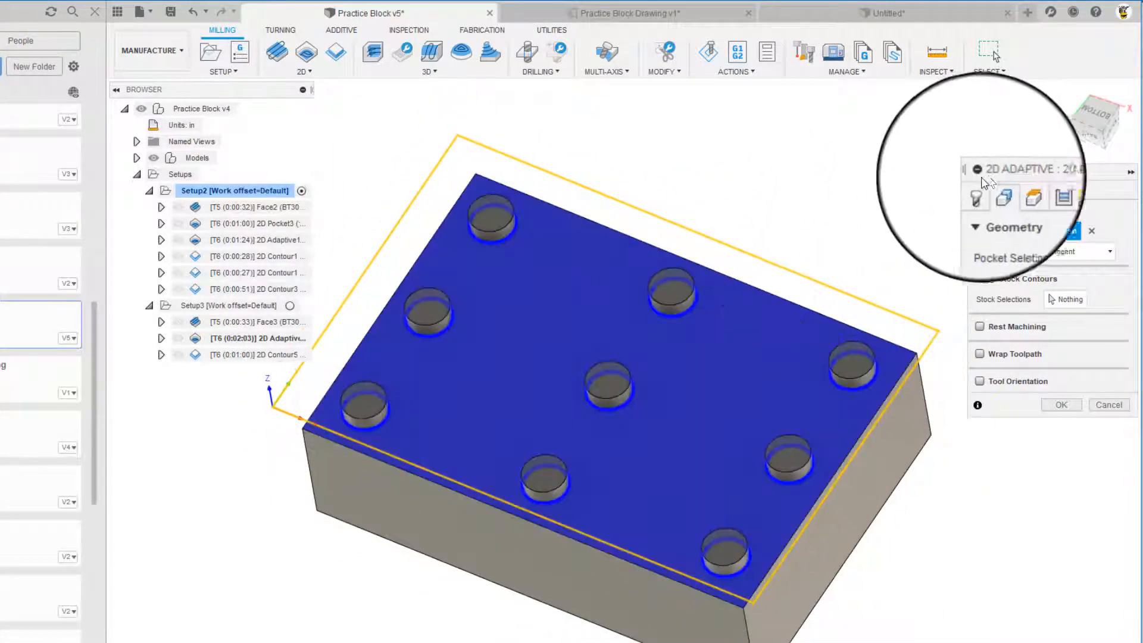
Examine 2D Adaptive2's clearance, retract, top and bottom heights, and its passes with the stock to leave.
click(1016, 190)
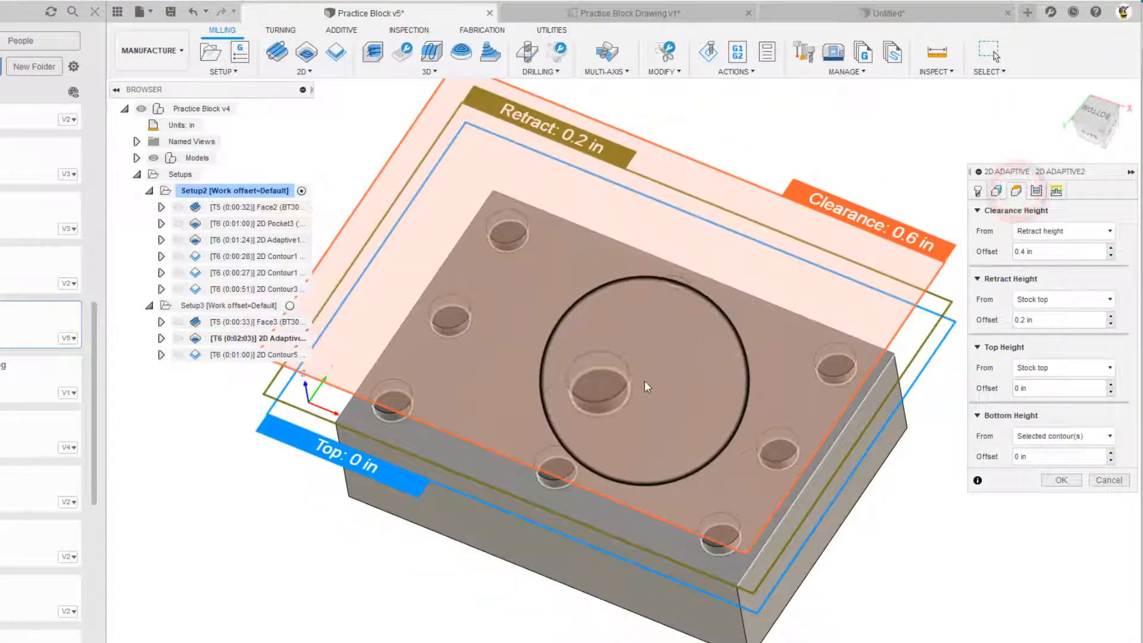
mouse_move(658, 347)
shift+middle_down()
mouse_move(645, 334)
mouse_move(663, 429)
shift+middle_up()
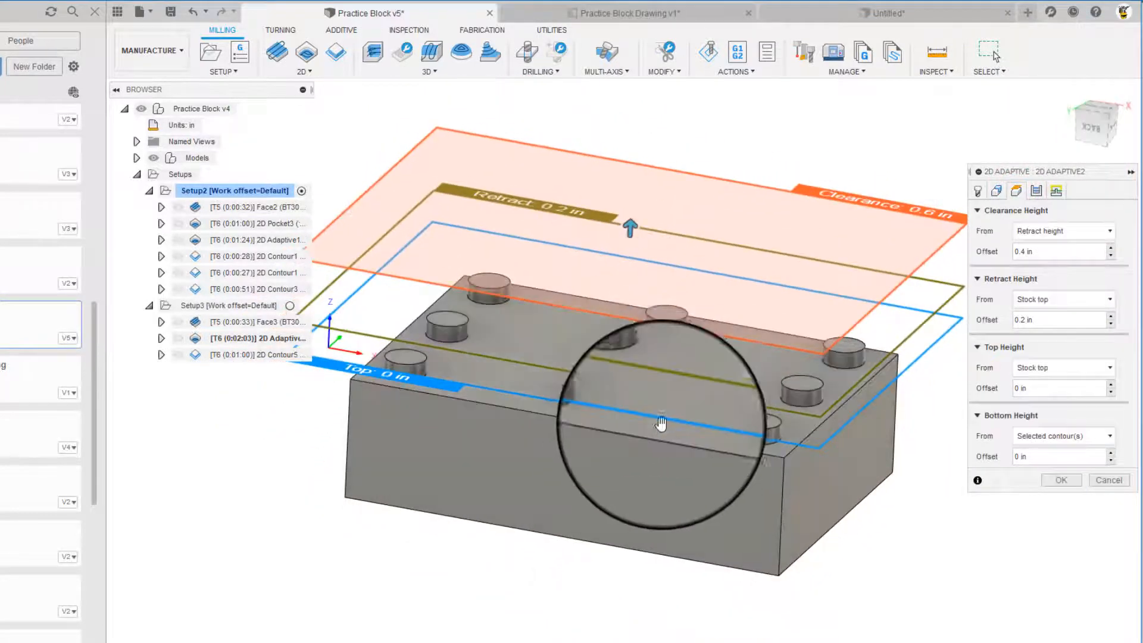
click(1037, 190)
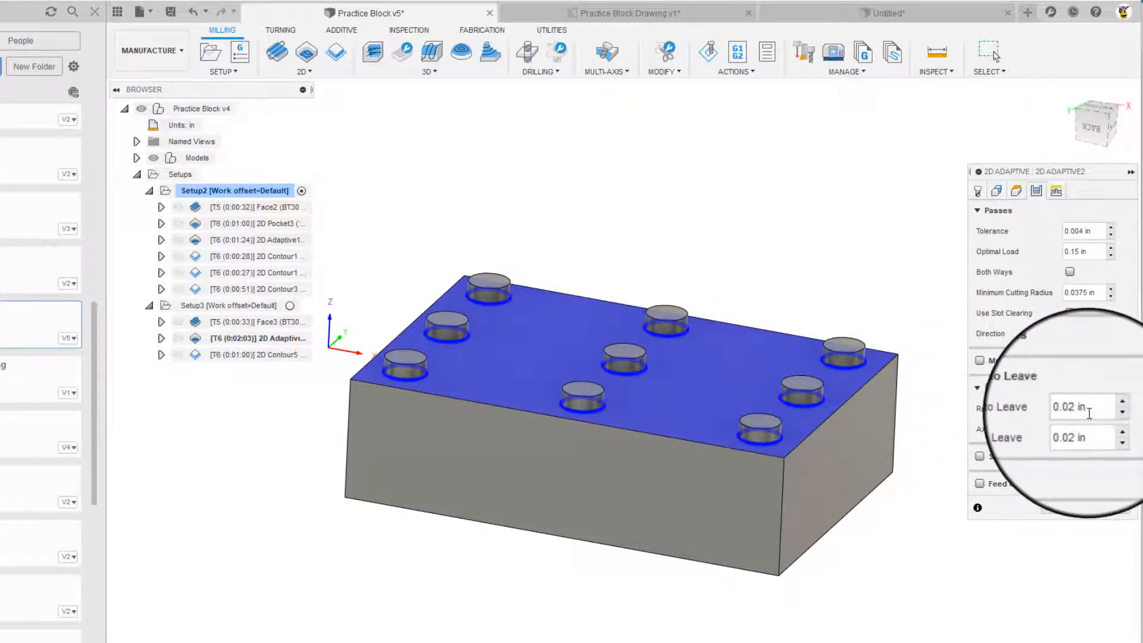
Set 2D Adaptive2's helix ramping angle to 5 deg in the linking settings and accept the operation.
click(1056, 191)
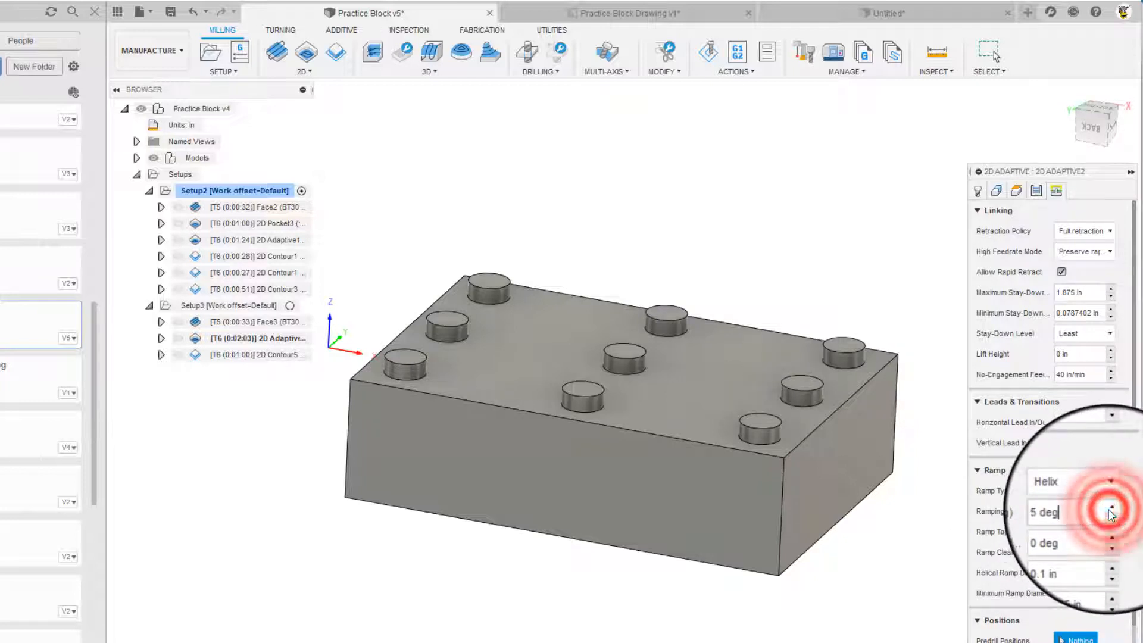
click(1107, 510)
click(1070, 642)
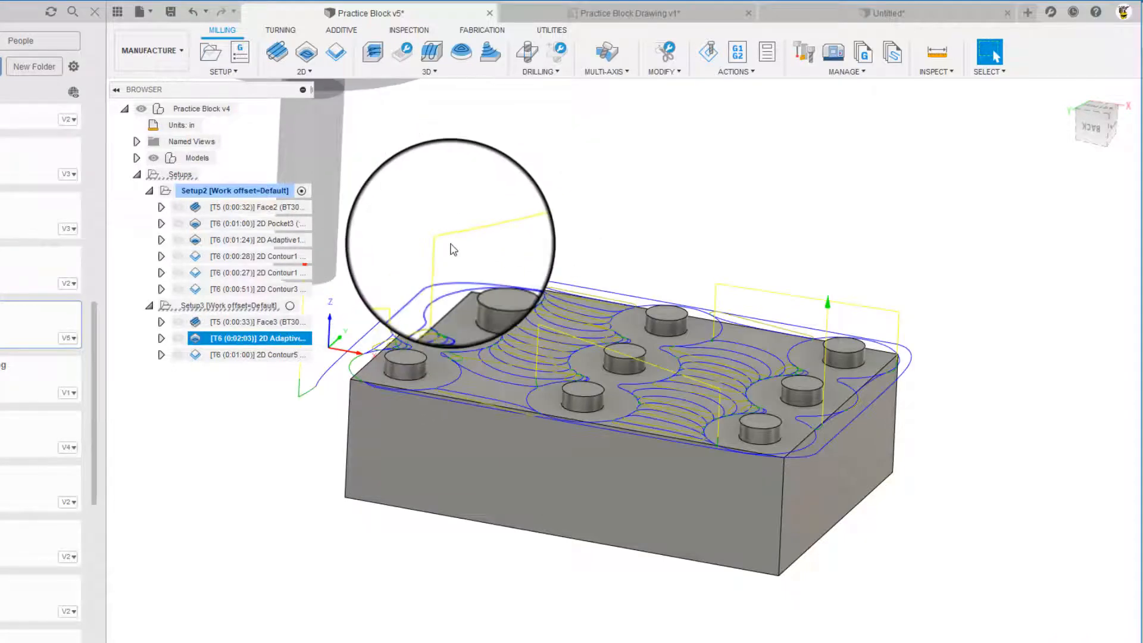
Simulate 2D Adaptive2 clearing the material around the round bosses.
scroll(544, 460, down, 1)
shift+middle_drag(560, 414, 540, 415)
scroll(541, 415, up, 2)
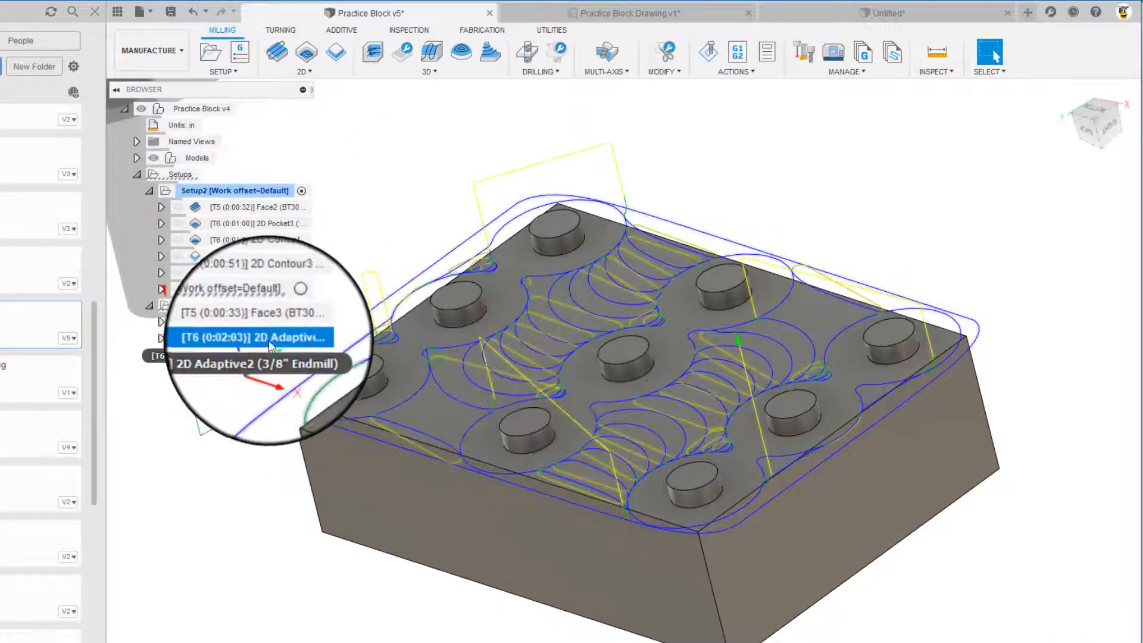
right_click(269, 338)
click(278, 71)
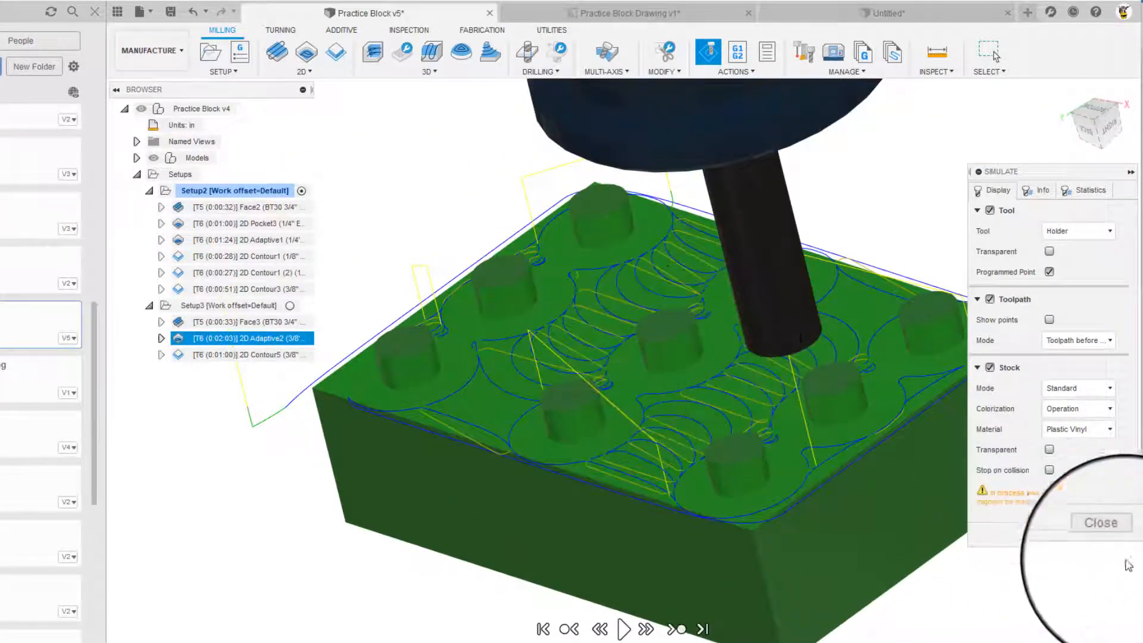
Close the simulation and open 2D Contour5 for editing to examine its tool and the contours selected around the boss bases.
click(1114, 537)
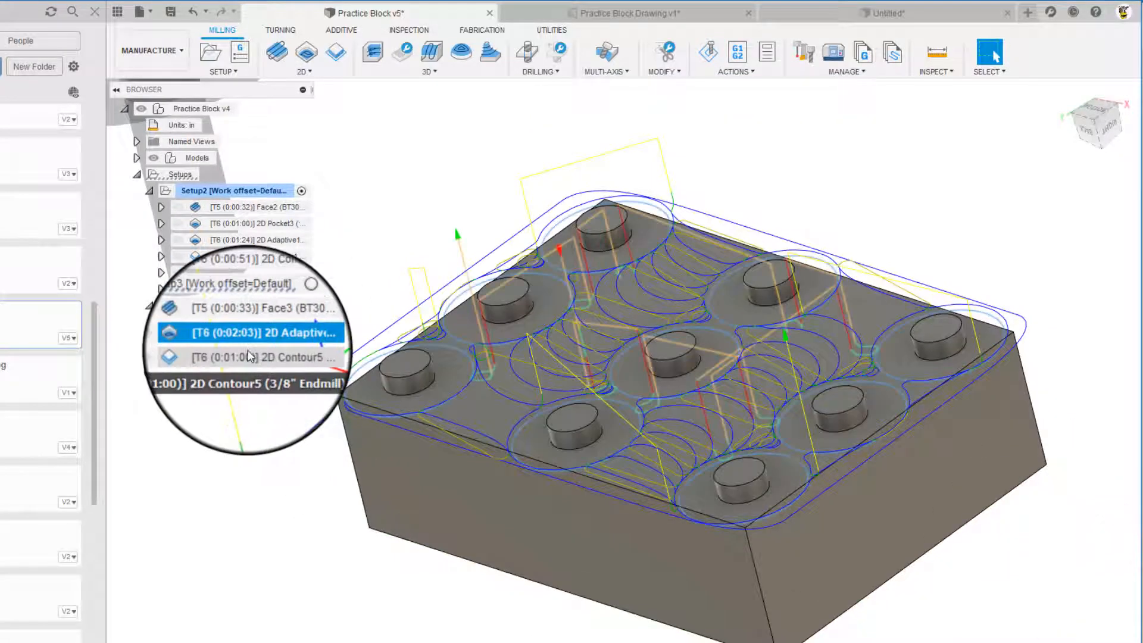
click(248, 352)
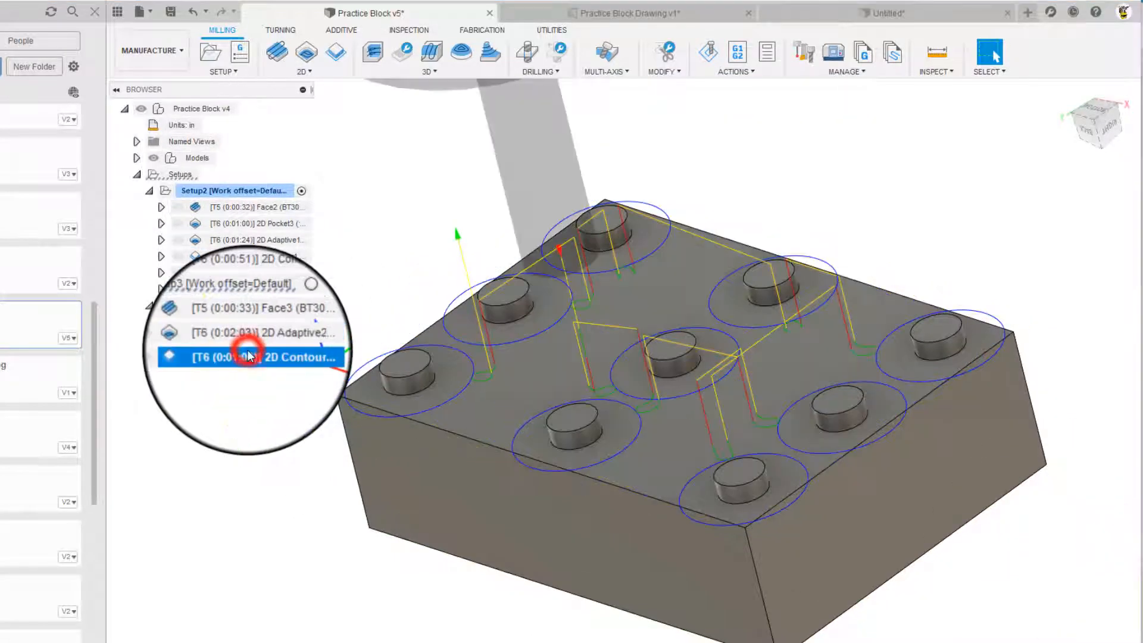
click(223, 418)
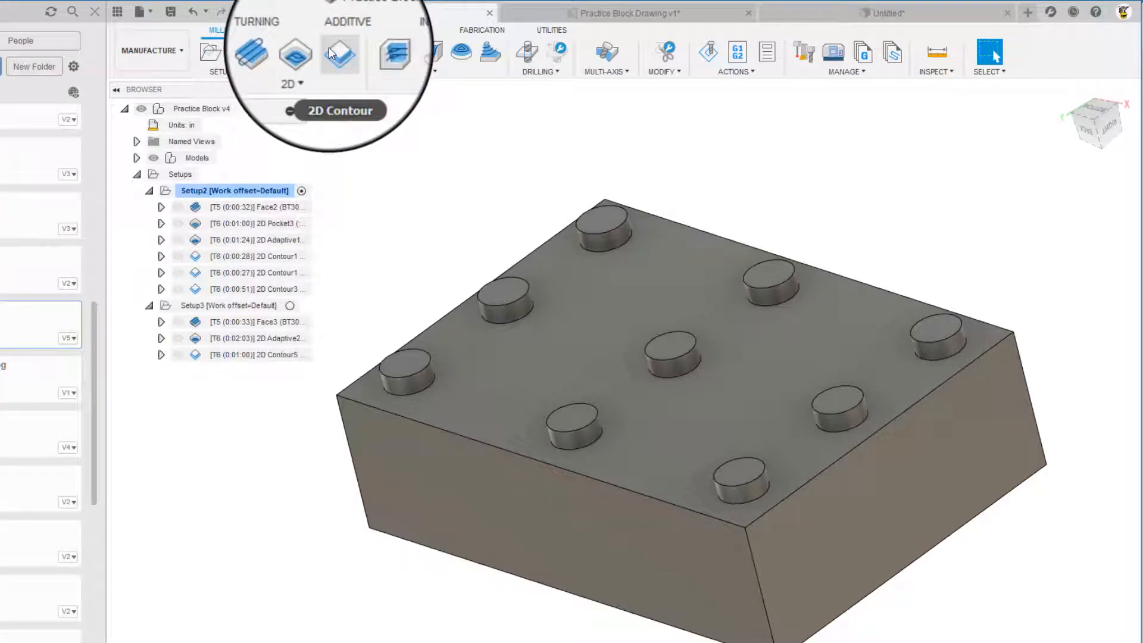
right_click(240, 355)
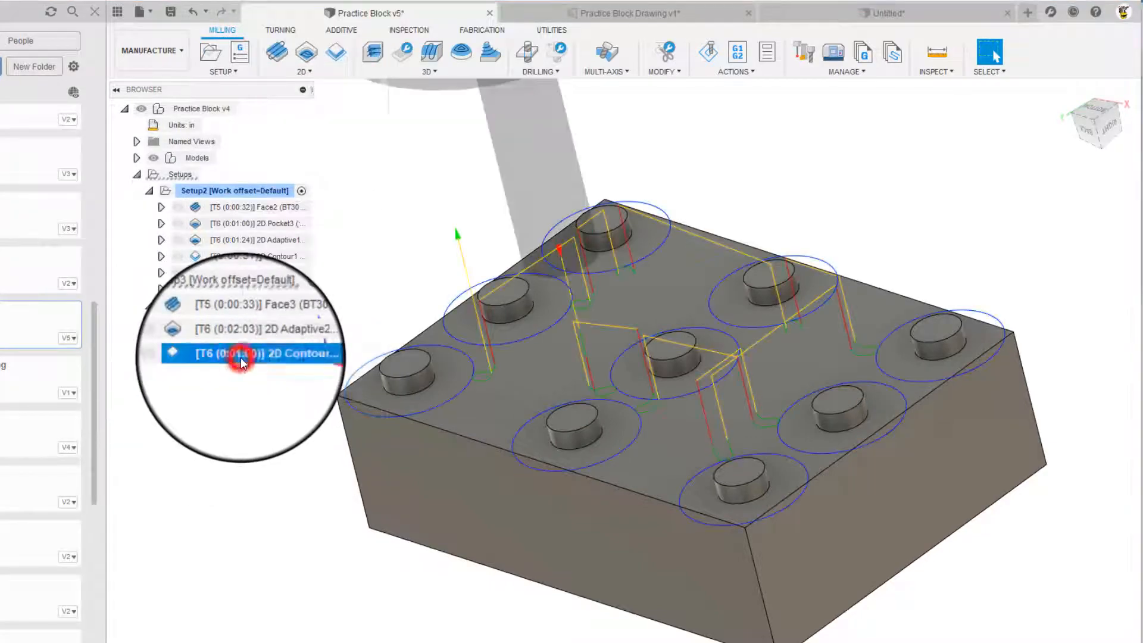
click(271, 7)
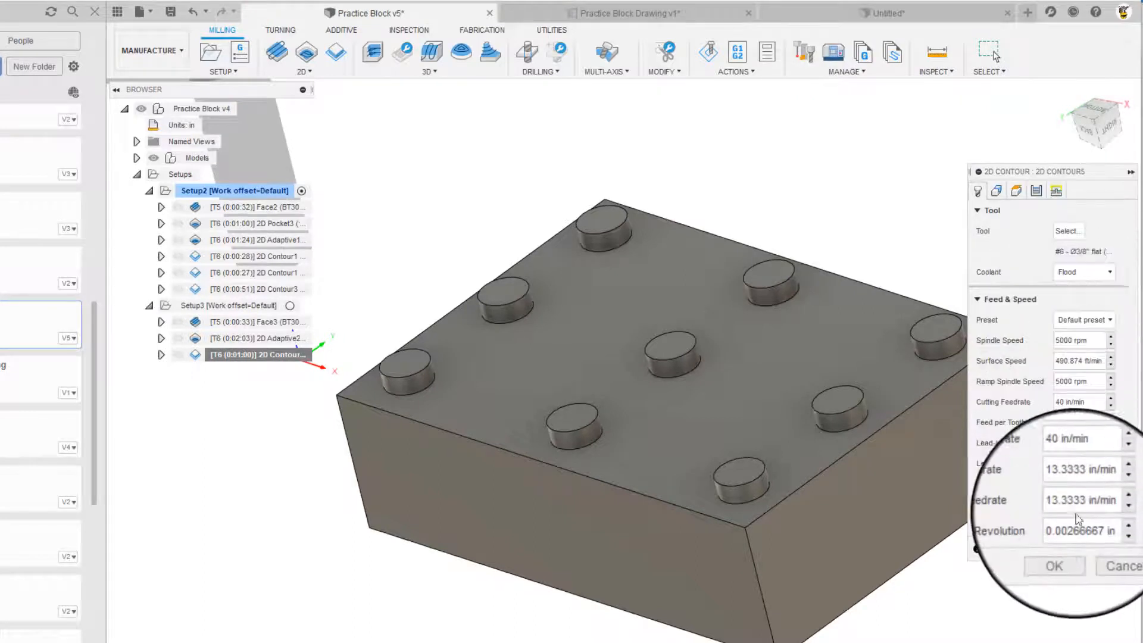
click(996, 190)
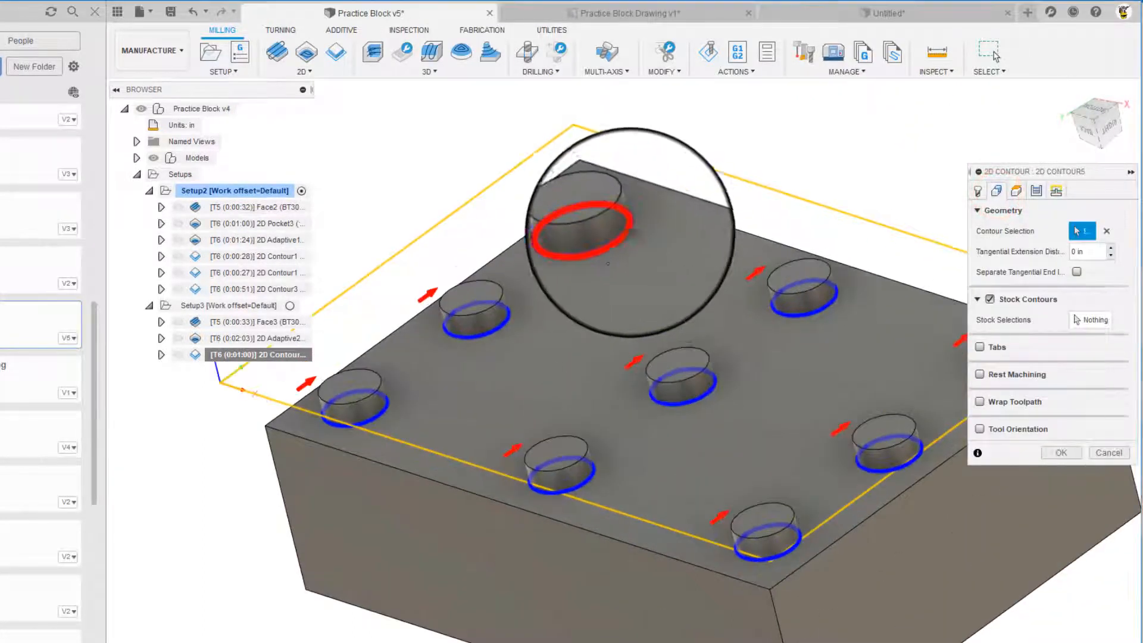
middle_drag(630, 238, 630, 322)
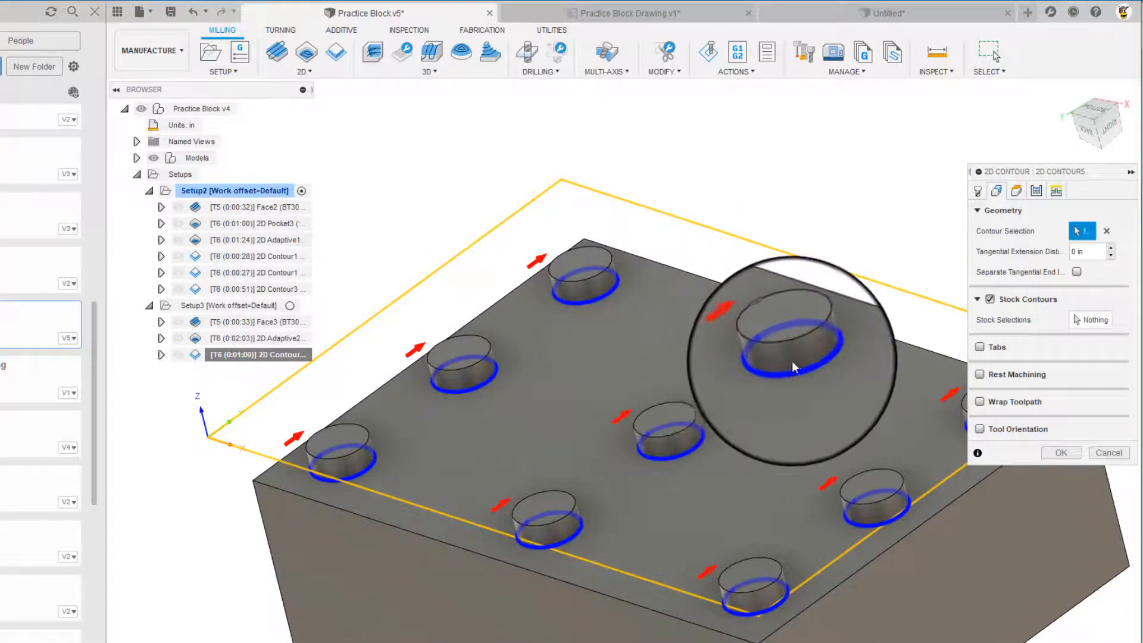
scroll(857, 442, down, 2)
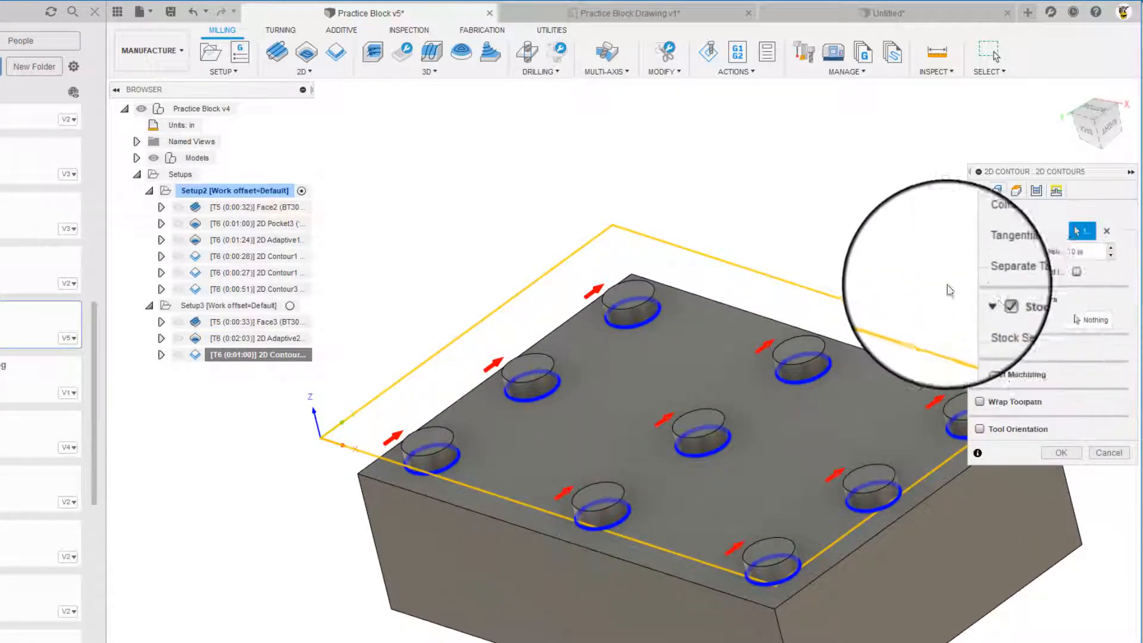
Examine 2D Contour5's heights, passes and lead-in linking settings, and accept the operation.
click(1016, 192)
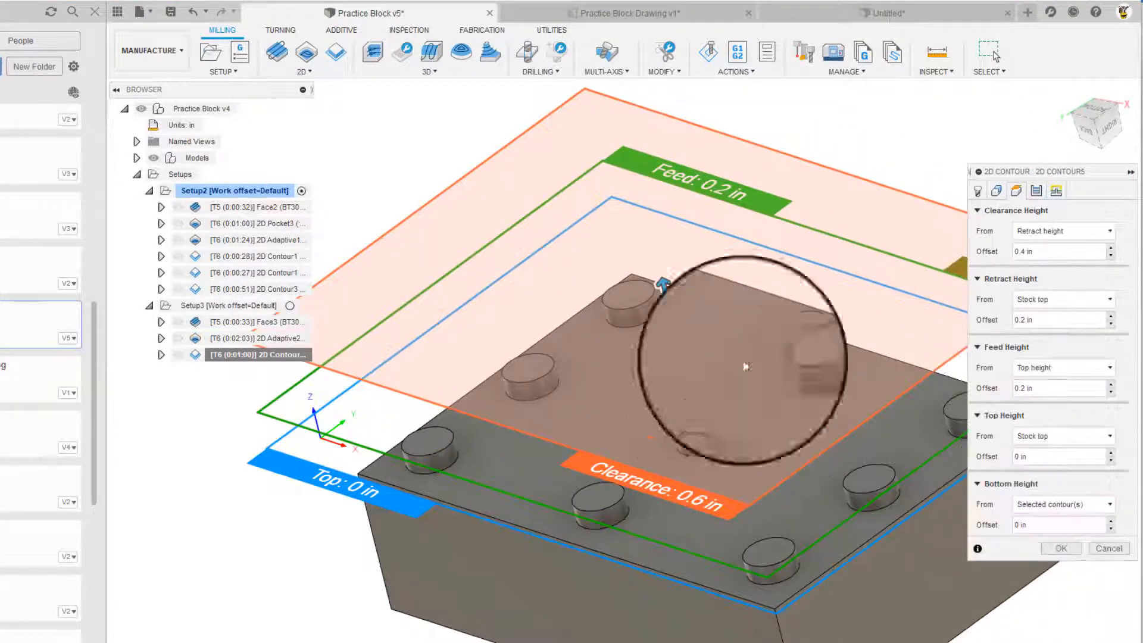
middle_drag(589, 427, 603, 401)
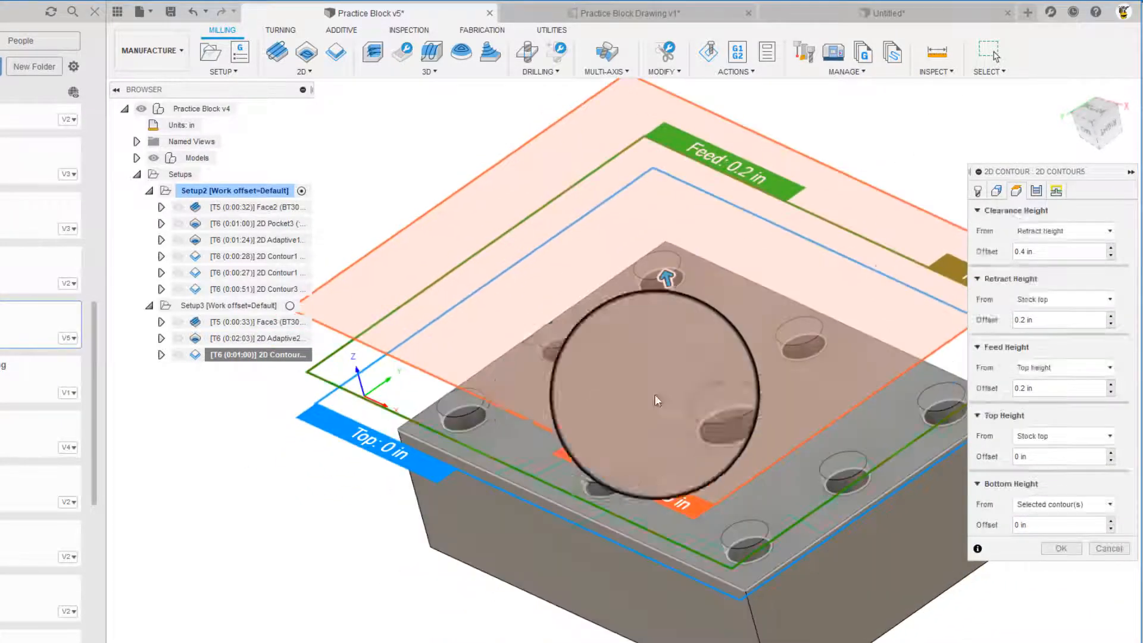
click(1037, 190)
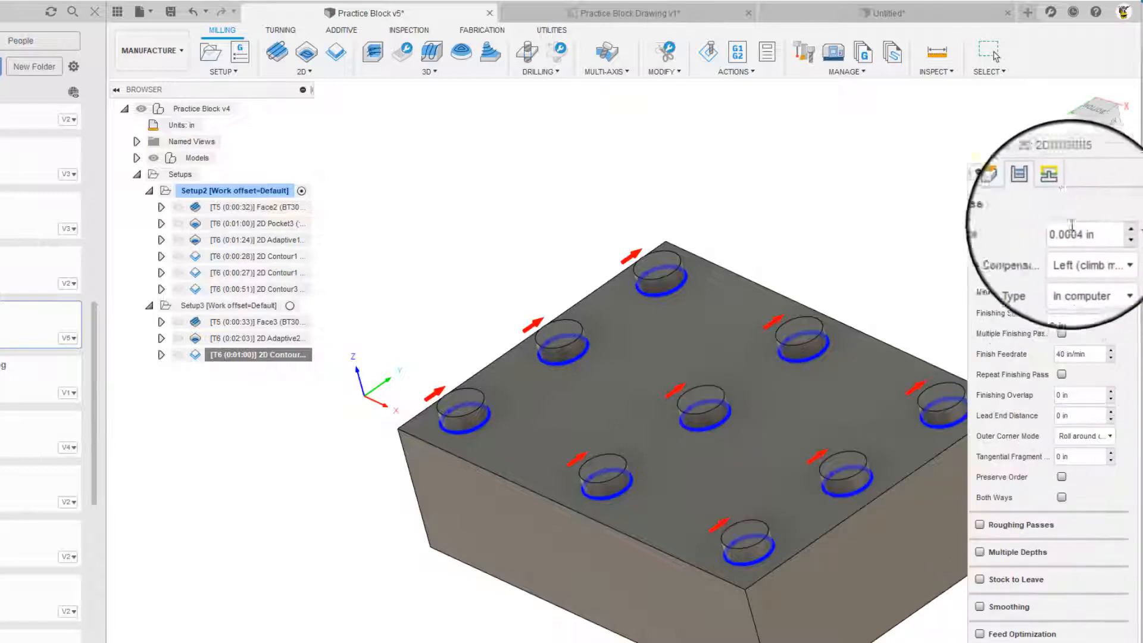
click(1056, 191)
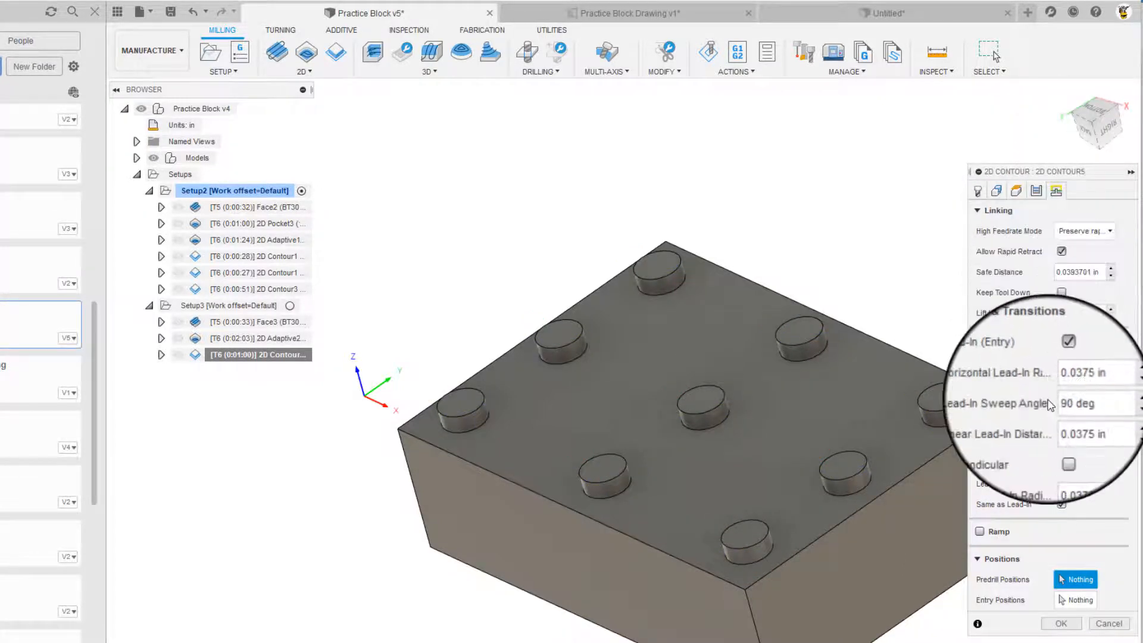
click(1061, 623)
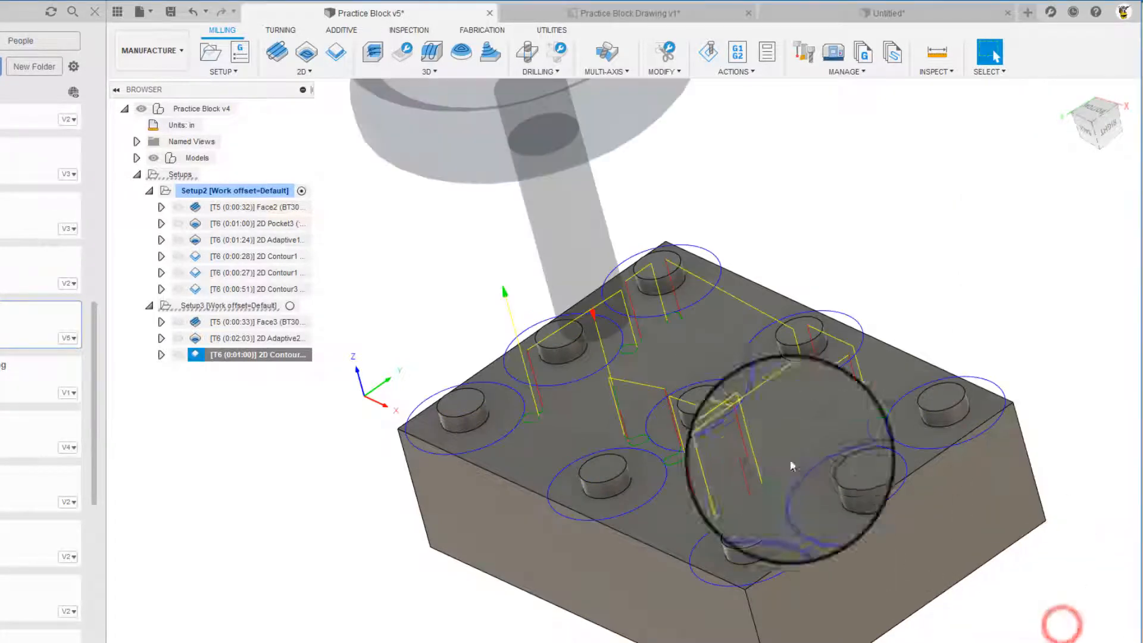
Simulate Setup3's Face3, 2D Adaptive2 and 2D Contour5 together, inspect the cut floor around the bosses, and close the simulation.
shift+middle_drag(477, 326, 490, 308)
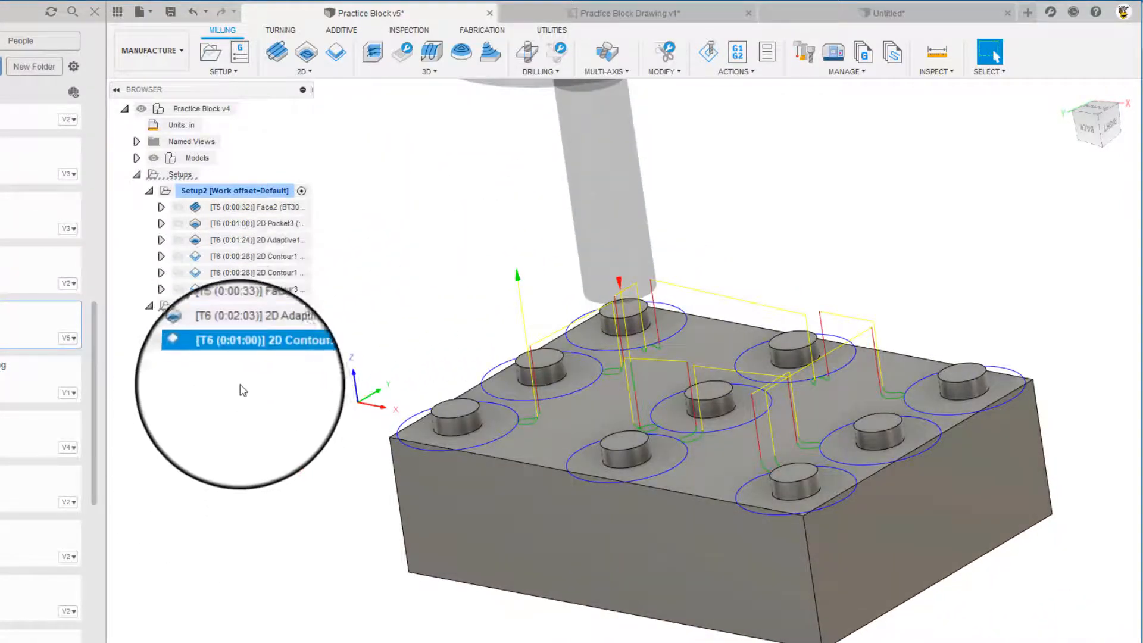
click(252, 324)
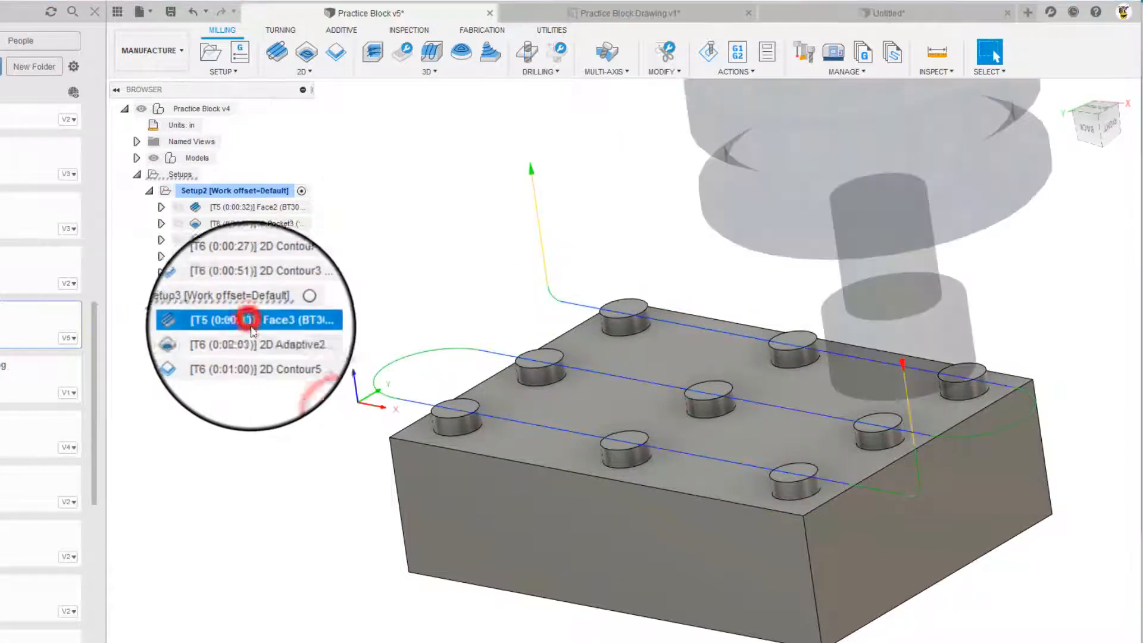
shift+click(252, 338)
shift+click(252, 355)
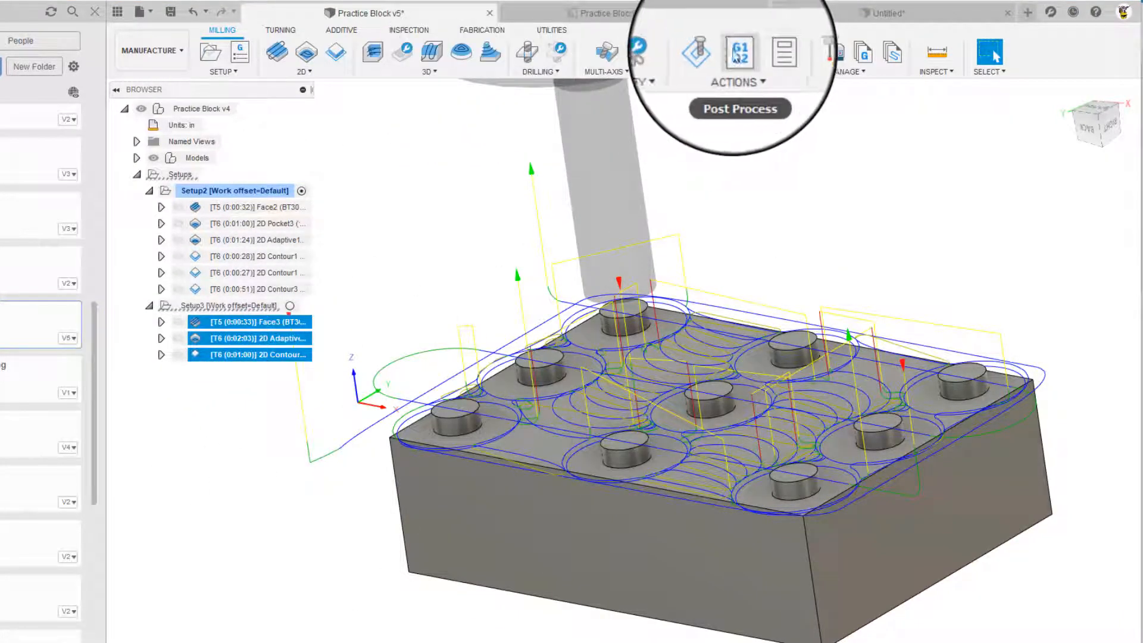
click(708, 52)
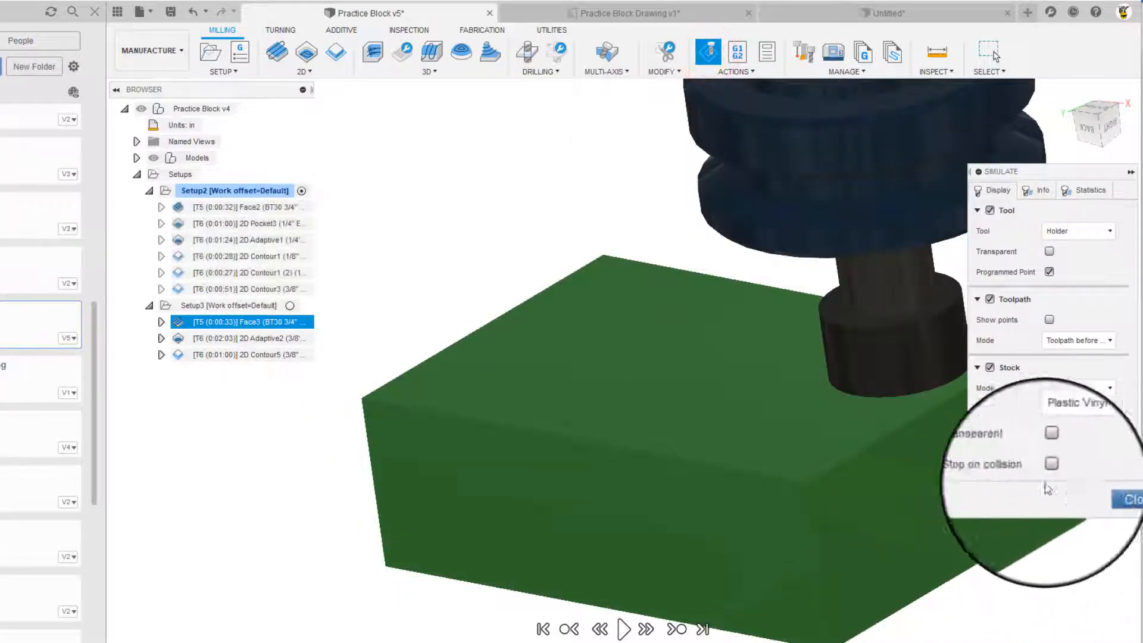
click(674, 629)
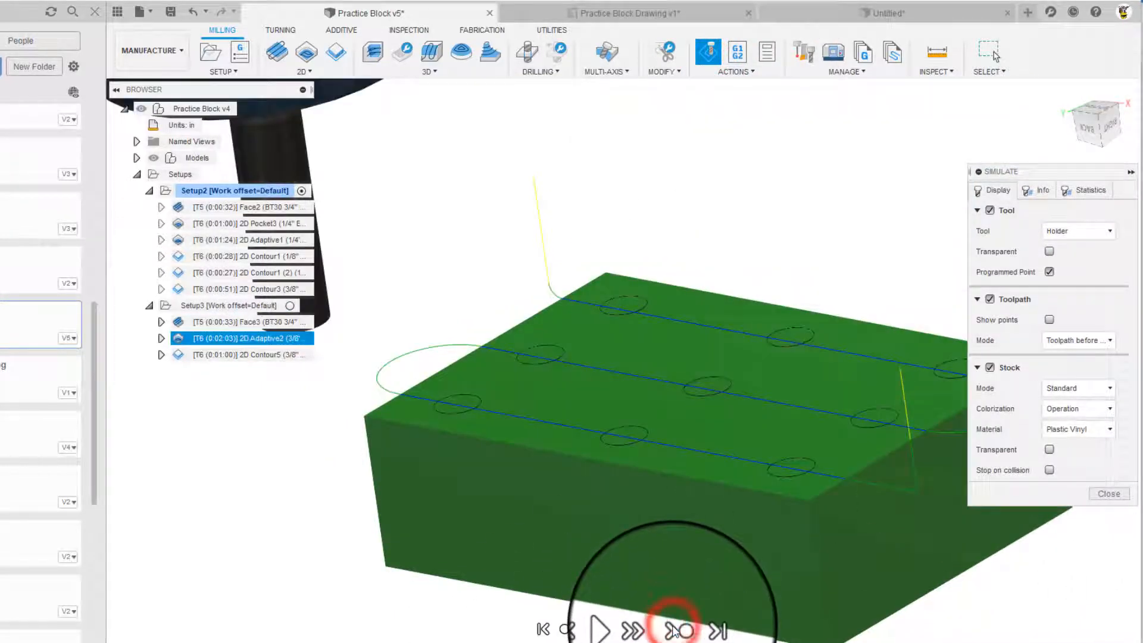
click(674, 629)
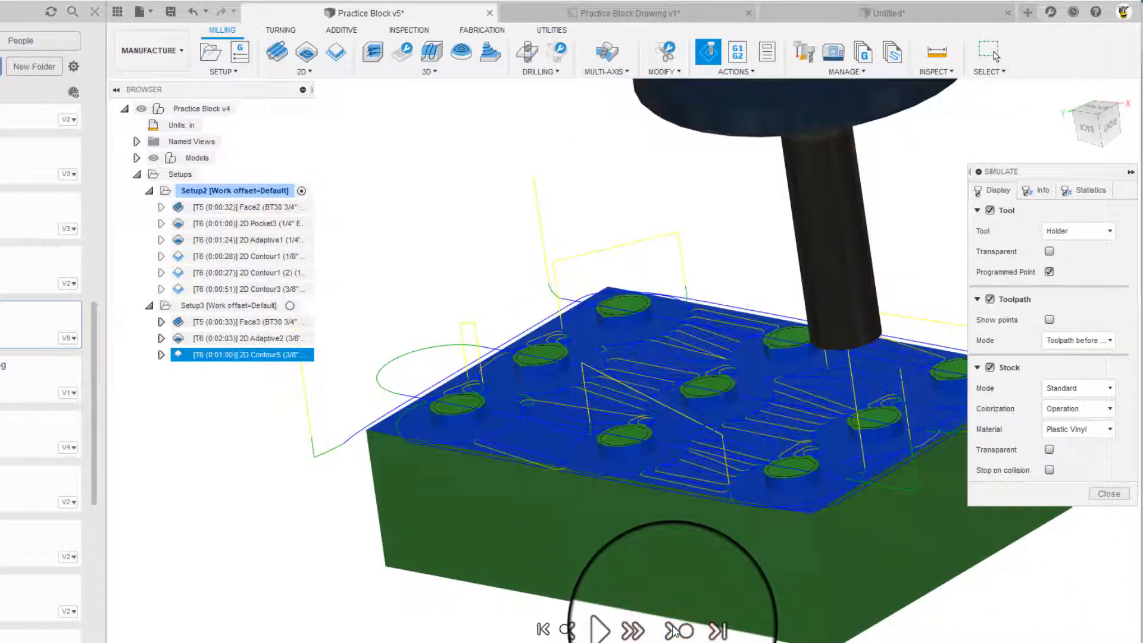
click(623, 629)
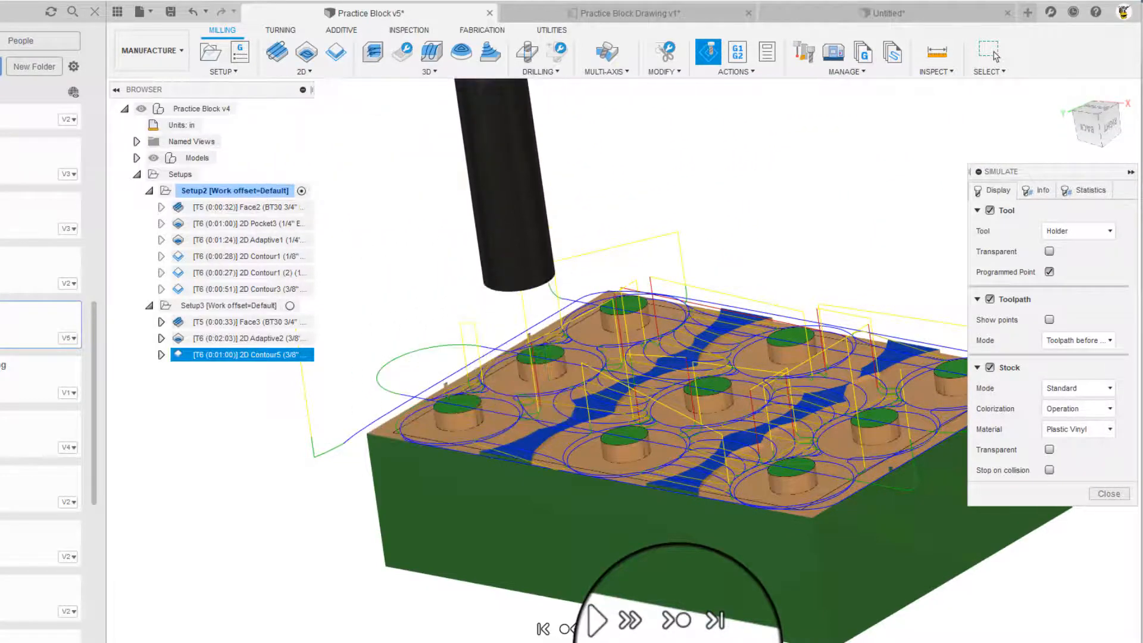
scroll(560, 439, up, 2)
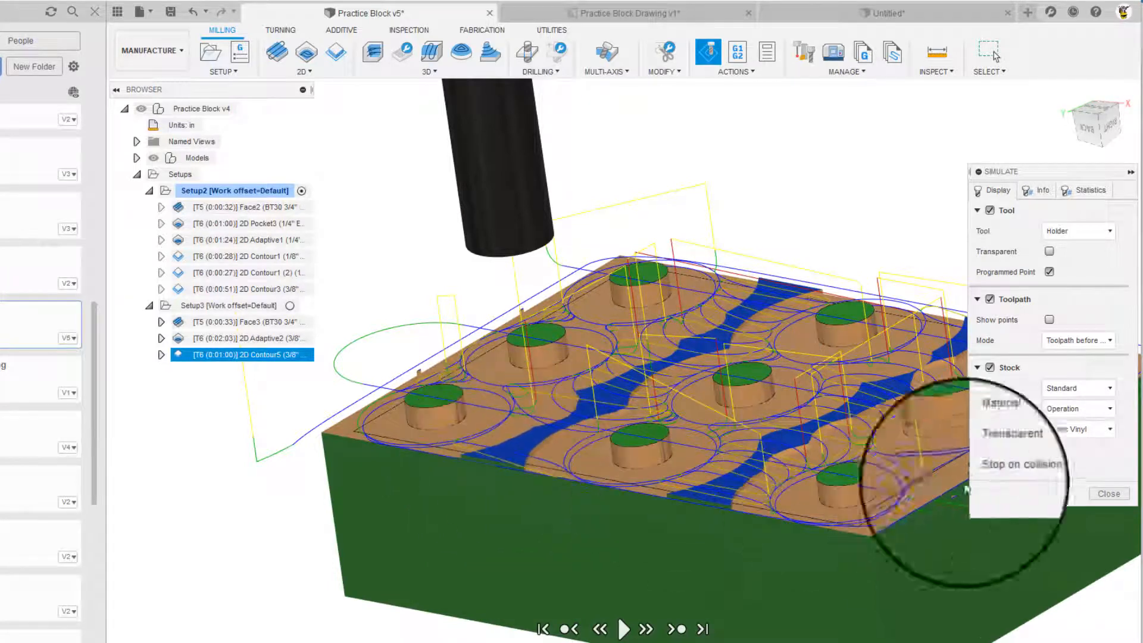
click(1105, 496)
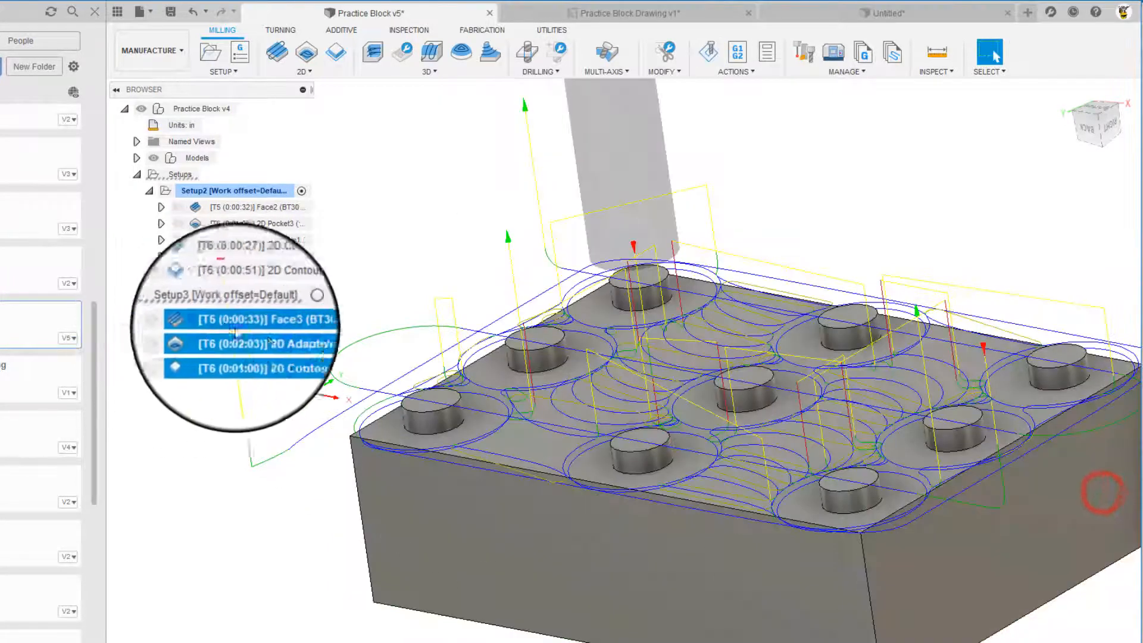
Set 2D Adaptive2's axial stock to leave to 0 in and accept the operation.
click(222, 418)
click(262, 339)
right_click(262, 338)
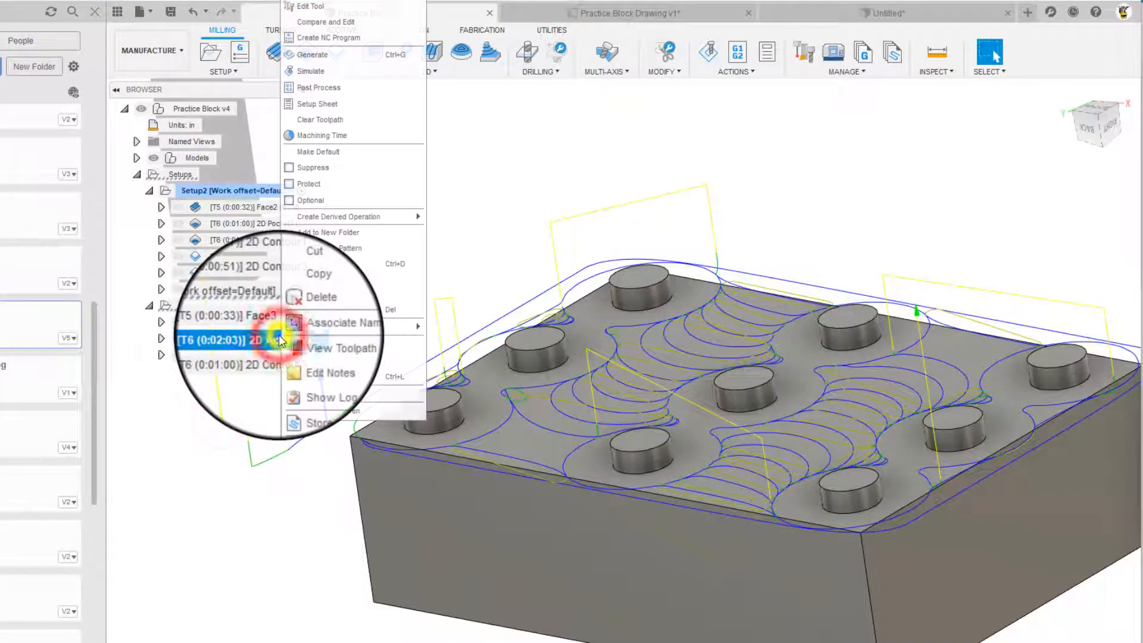
click(316, 7)
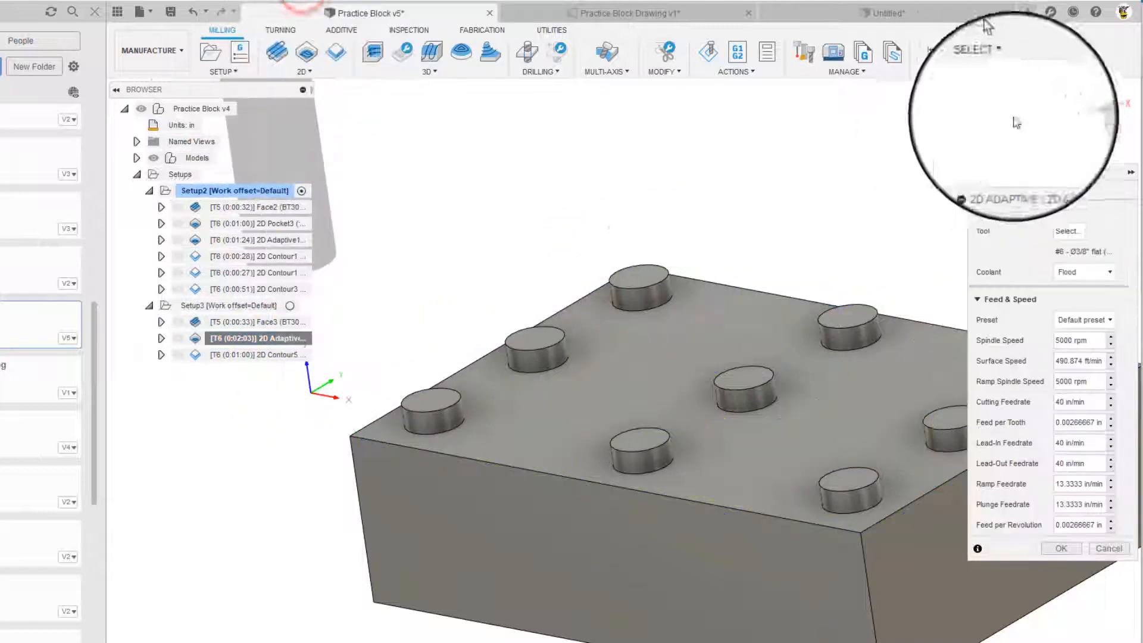
click(1037, 191)
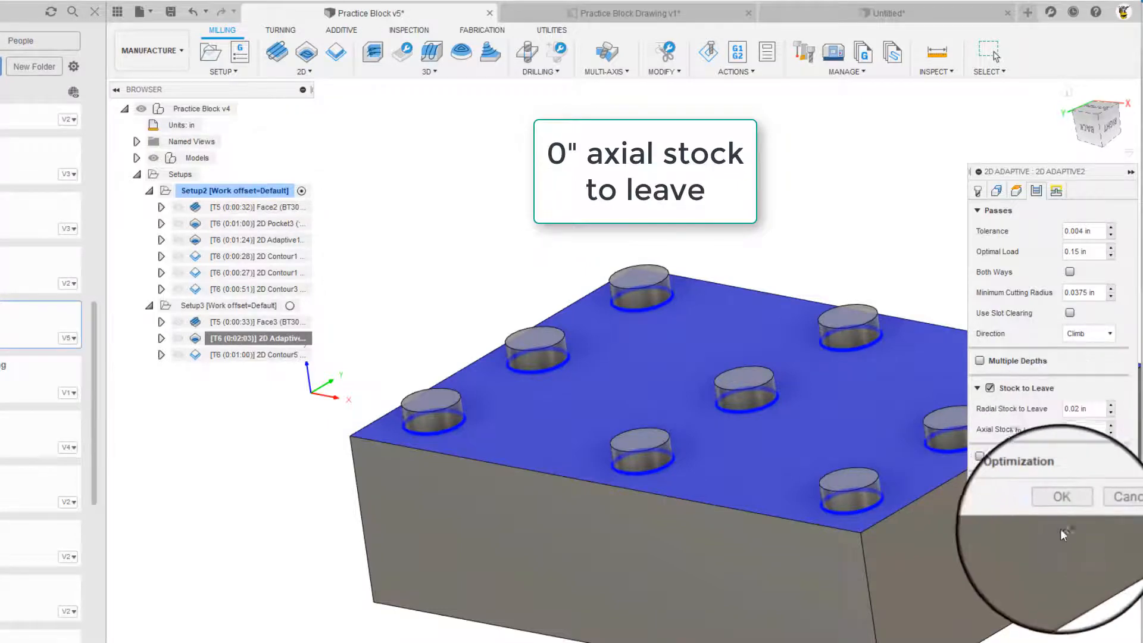
click(1066, 502)
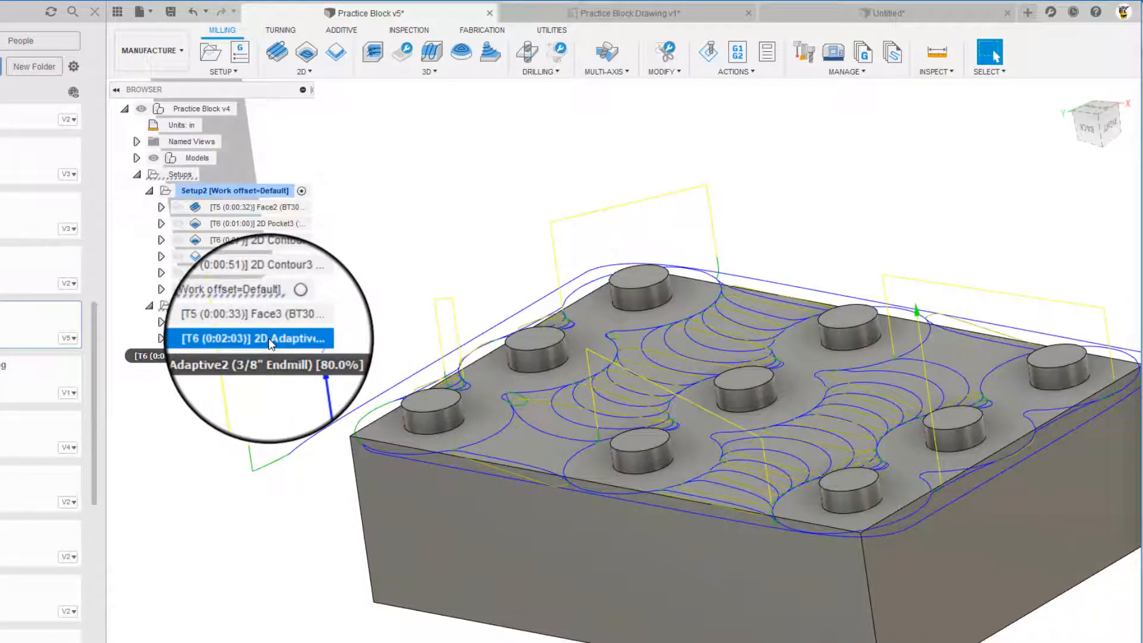
Rerun the combined simulation of Setup3's three operations with the updated 2D Adaptive2 toolpath, and close it.
right_click(270, 339)
click(245, 437)
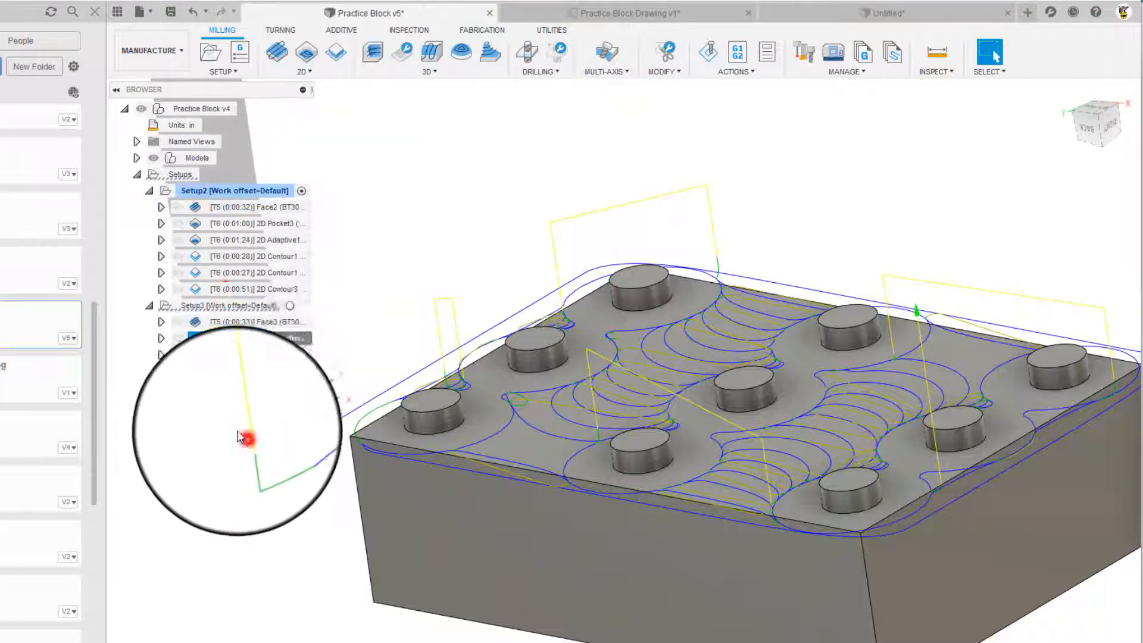
click(240, 323)
shift+click(238, 354)
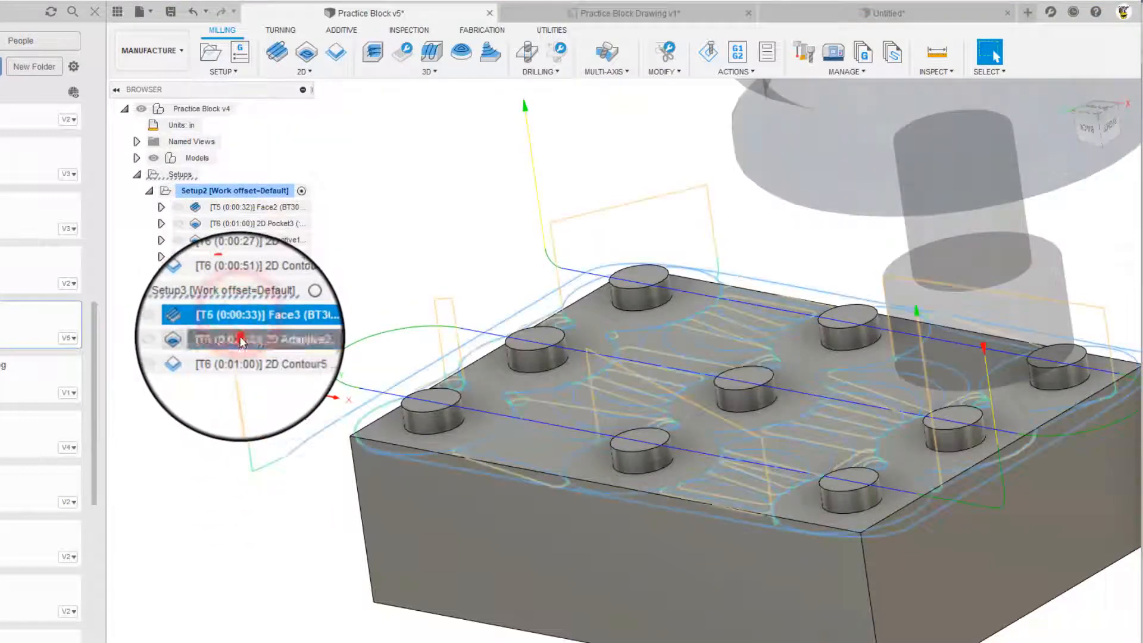
click(703, 59)
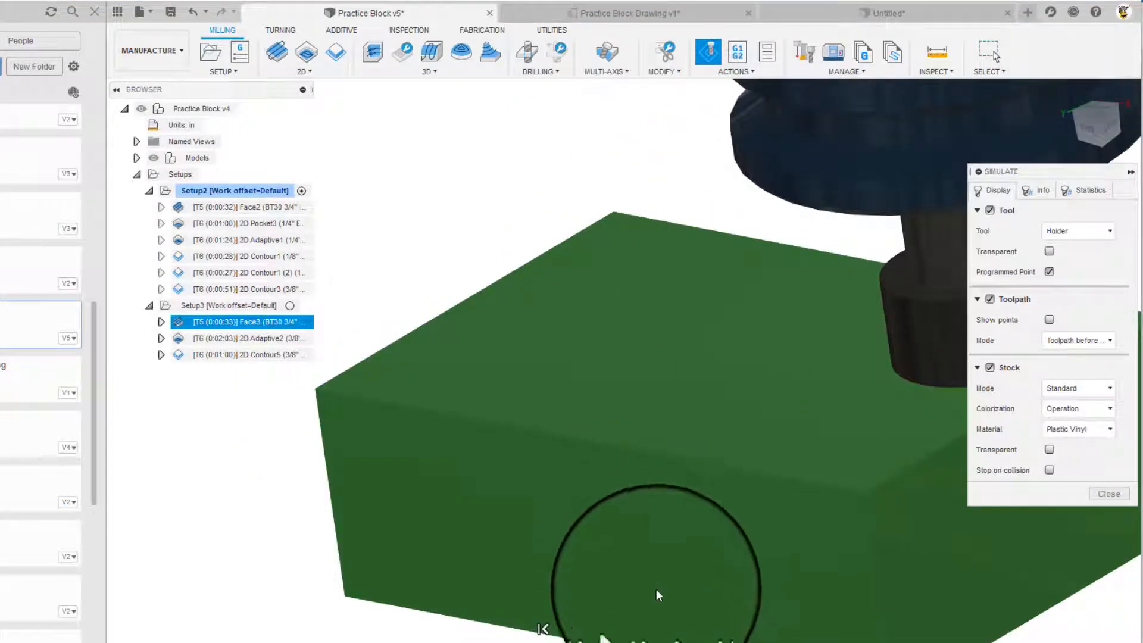
click(678, 630)
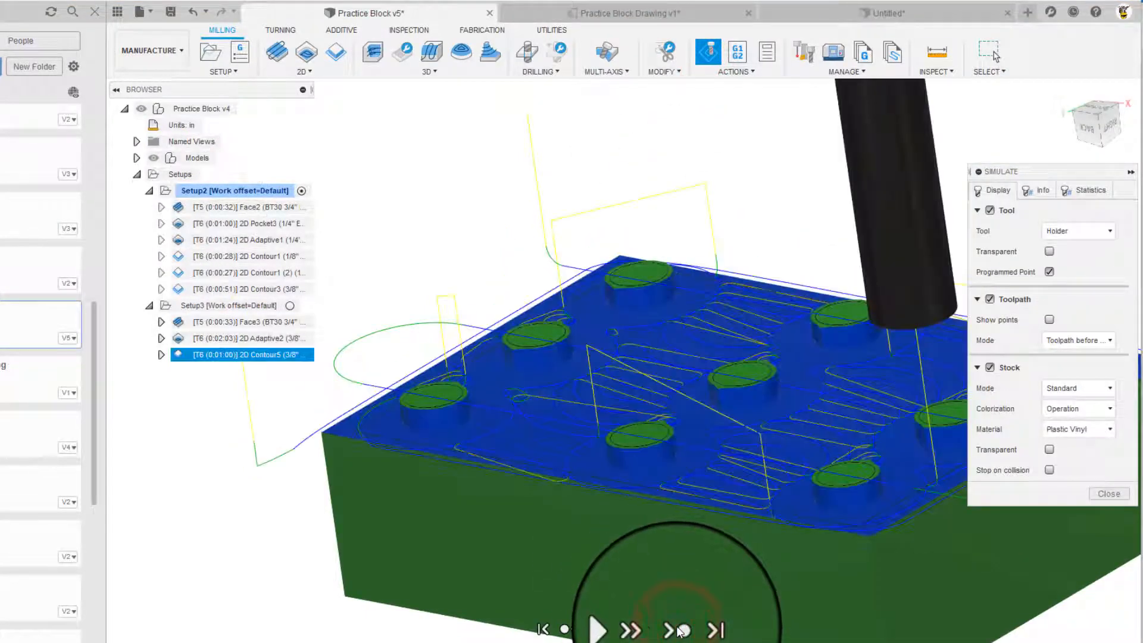
click(621, 632)
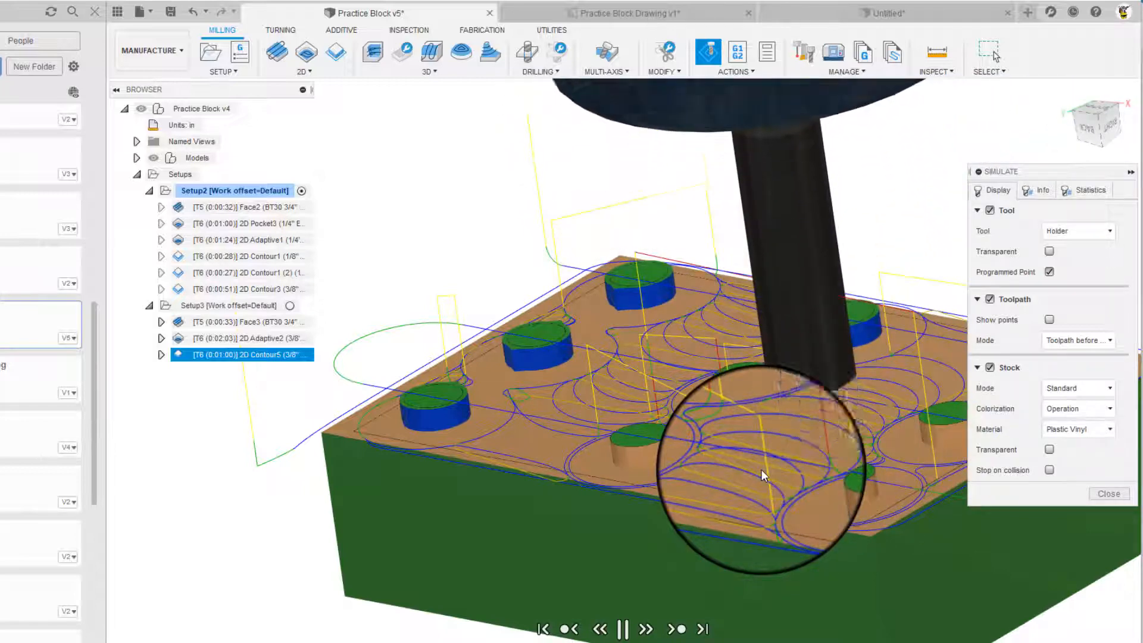
click(1120, 502)
Reopen 2D Adaptive2 to check the axial stock to leave in its passes, and accept the operation.
right_click(227, 331)
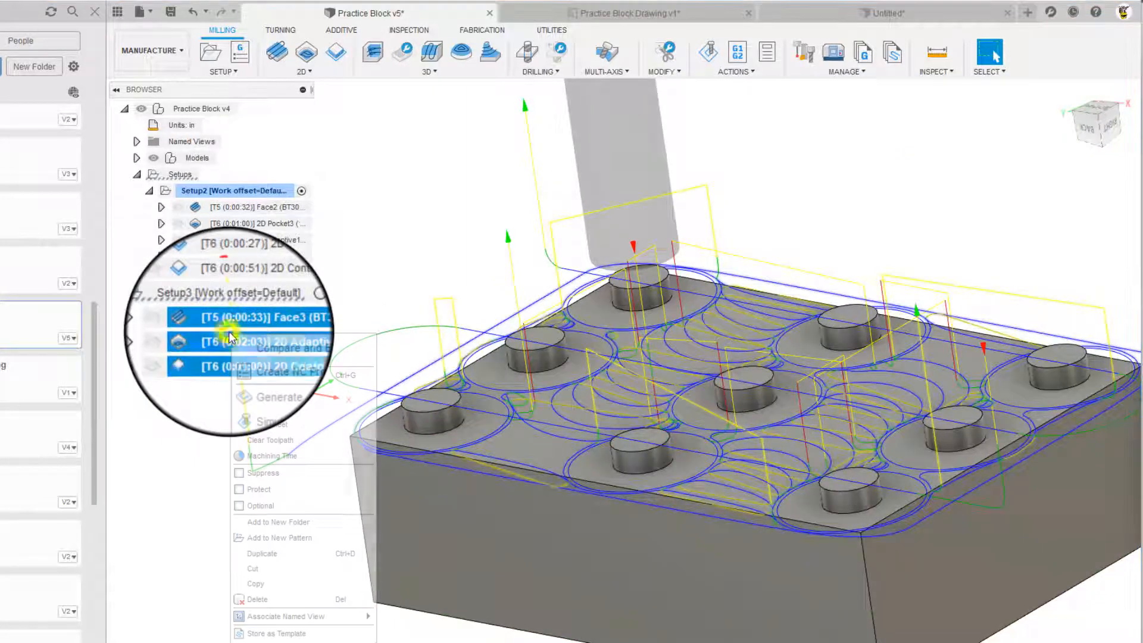
click(195, 417)
click(200, 456)
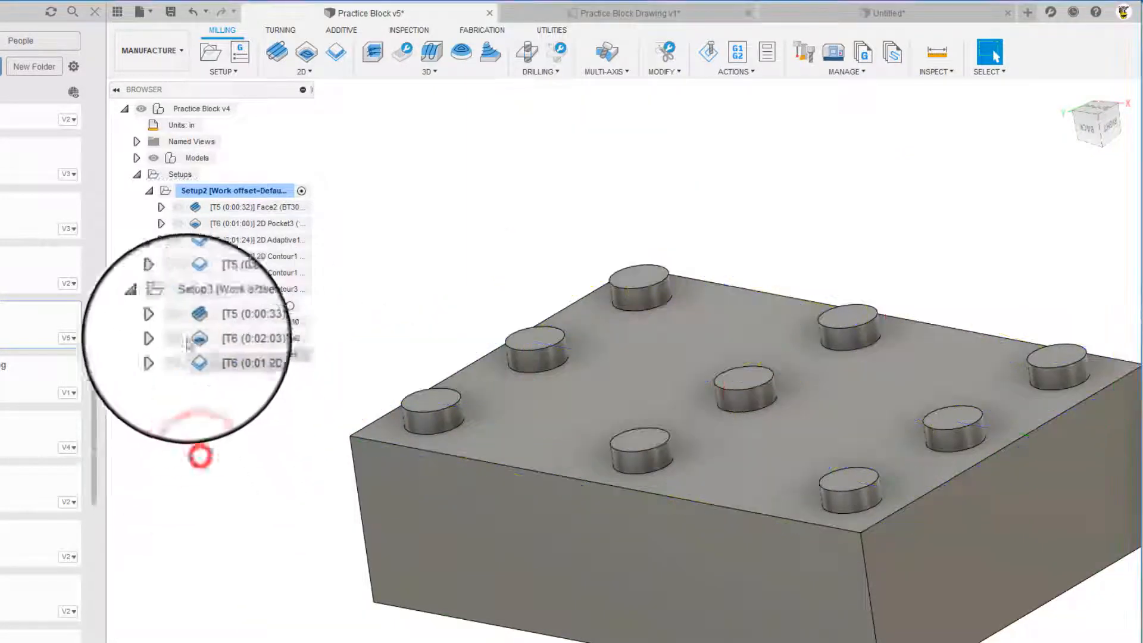
click(220, 339)
right_click(221, 338)
click(266, 5)
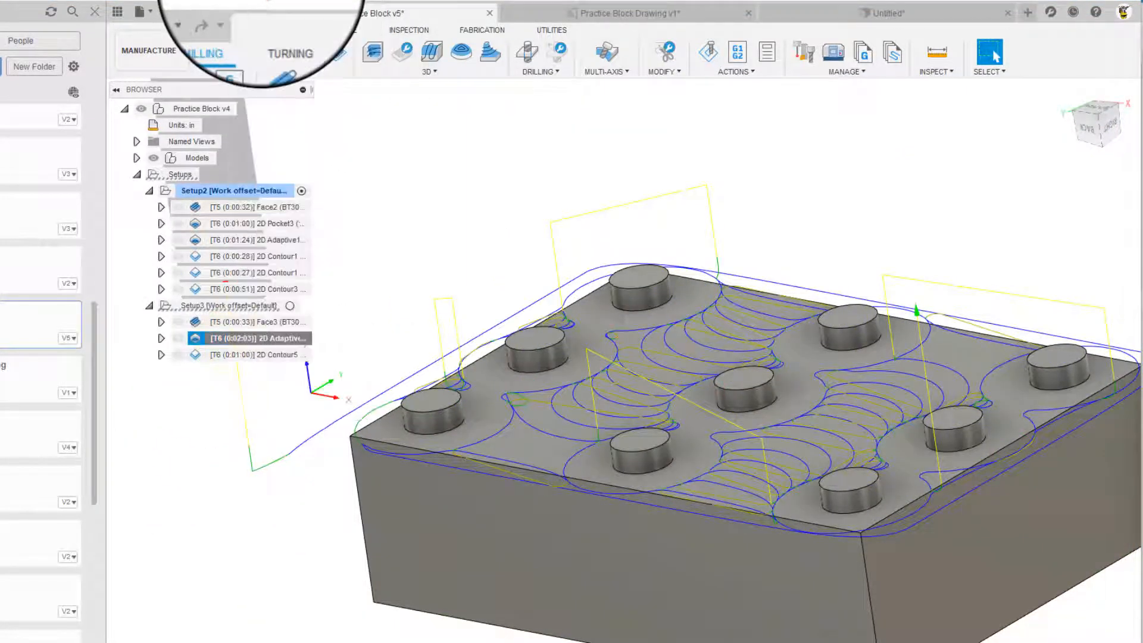
click(1037, 191)
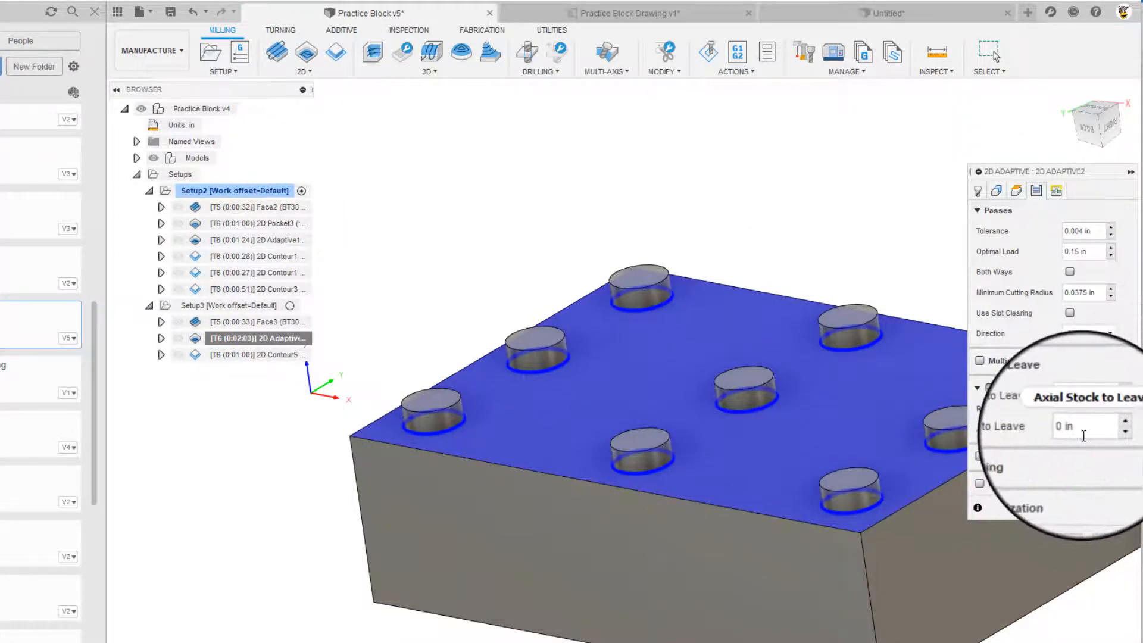
click(1046, 505)
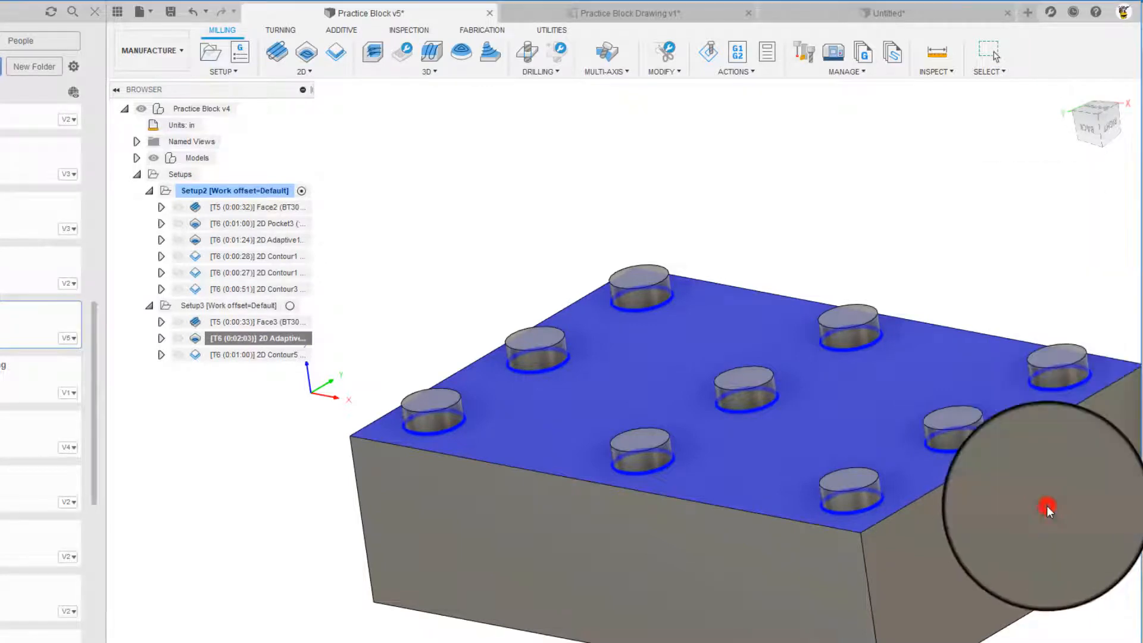
click(273, 493)
scroll(473, 426, down, 4)
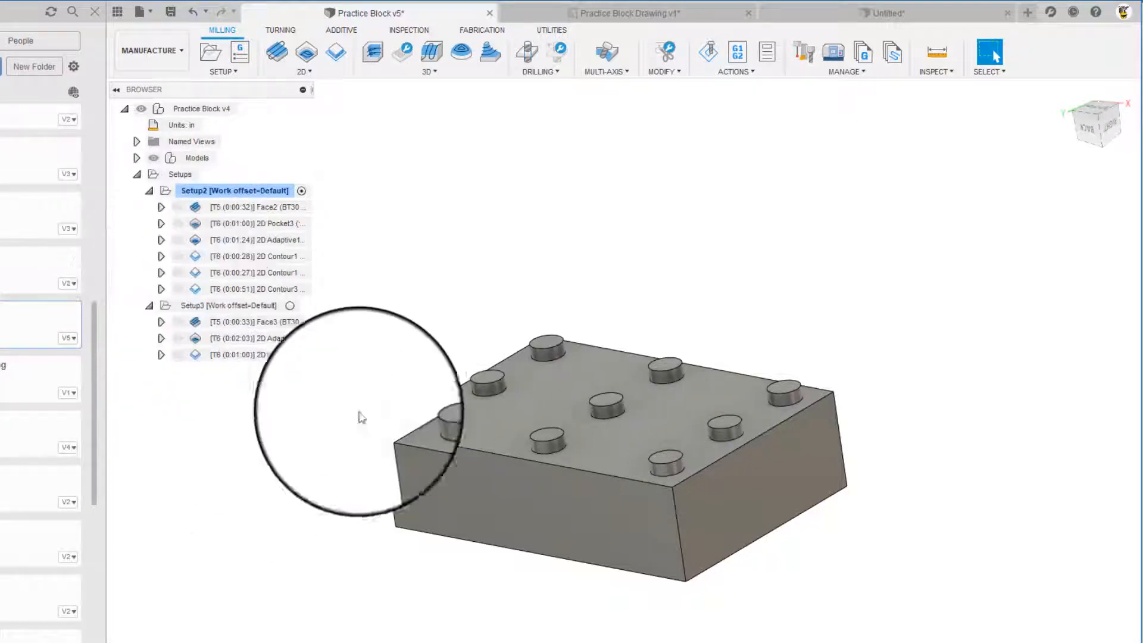
shift+middle_drag(560, 372, 661, 355)
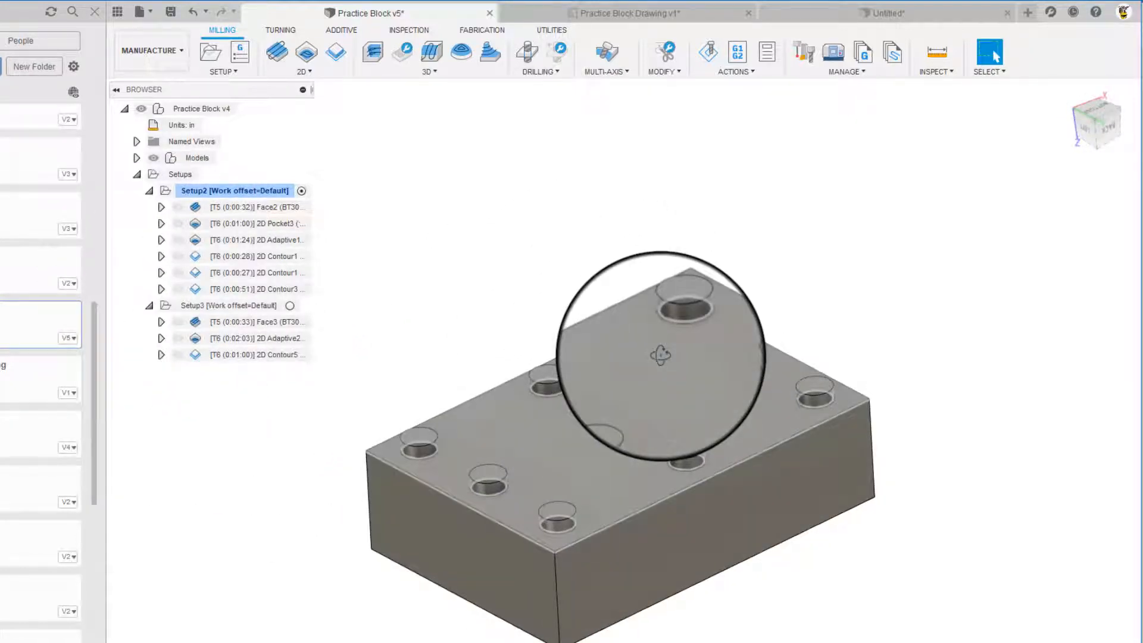